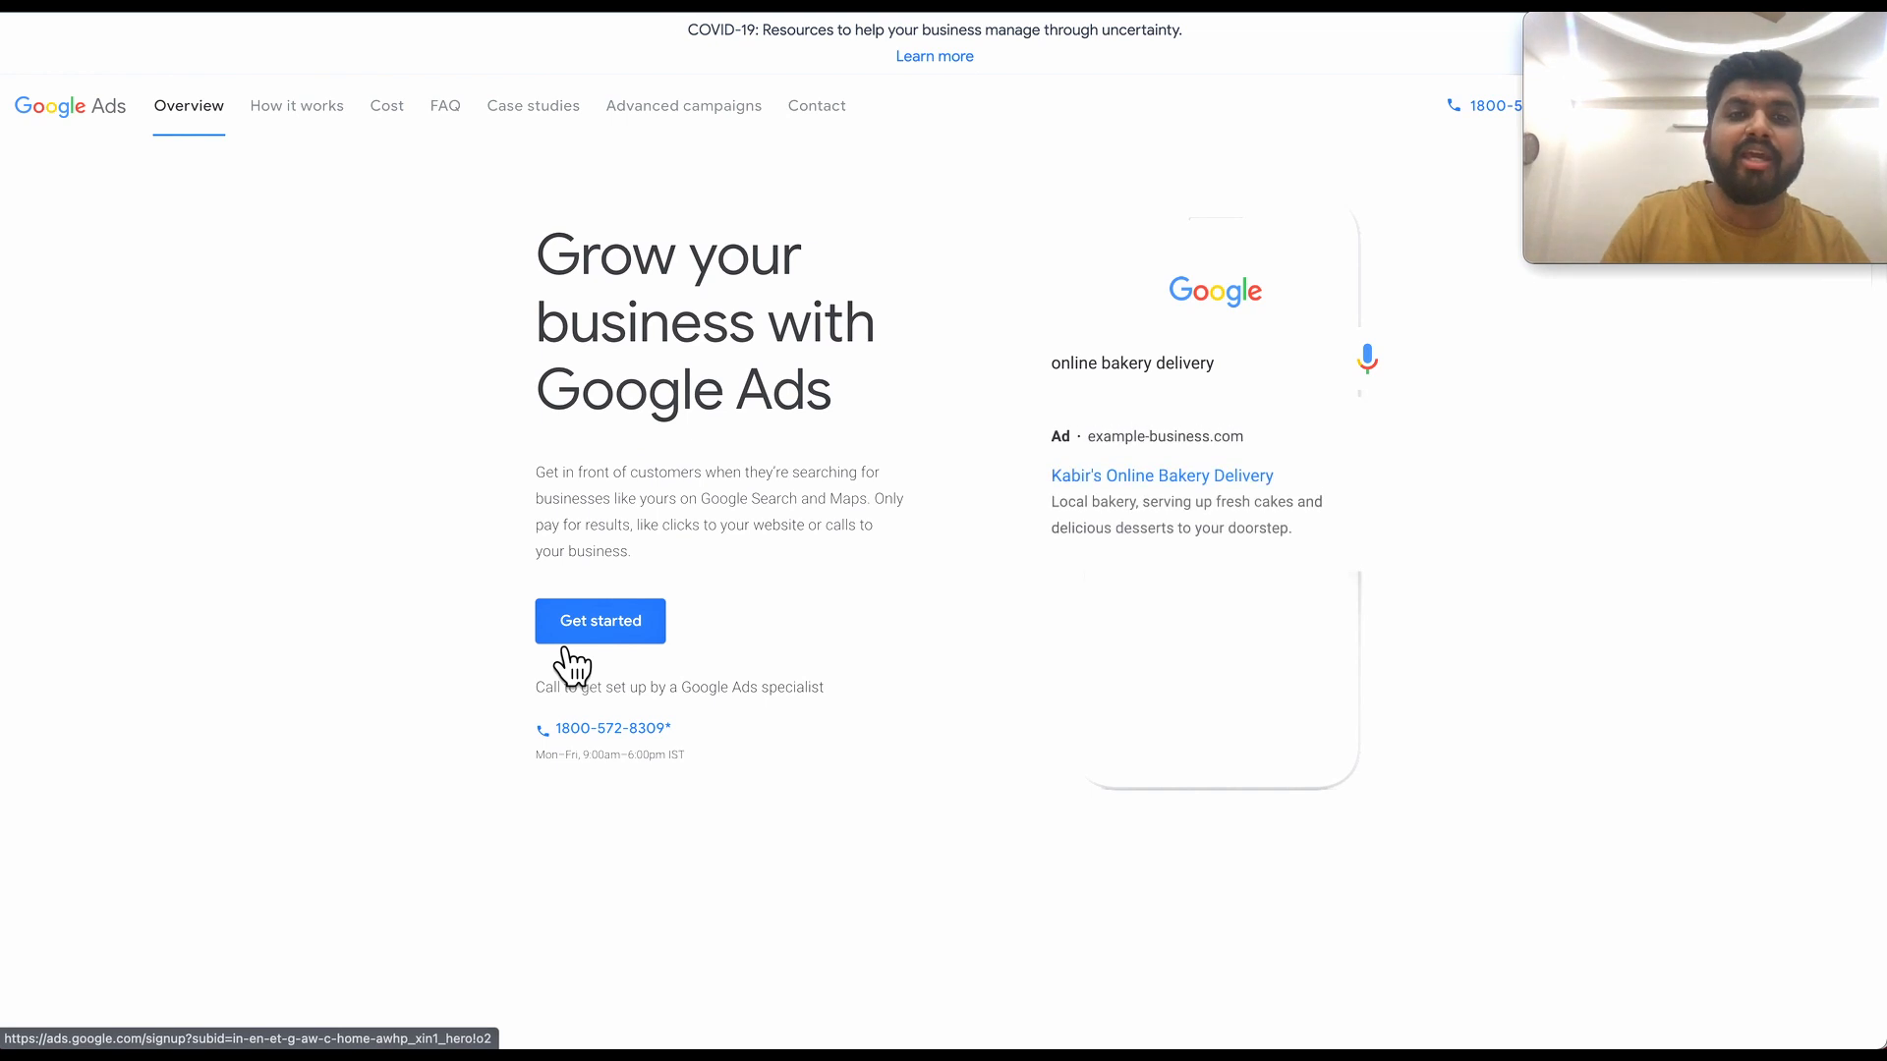
Get started with Google Ads from its home page and begin creating a new campaign.
click(566, 647)
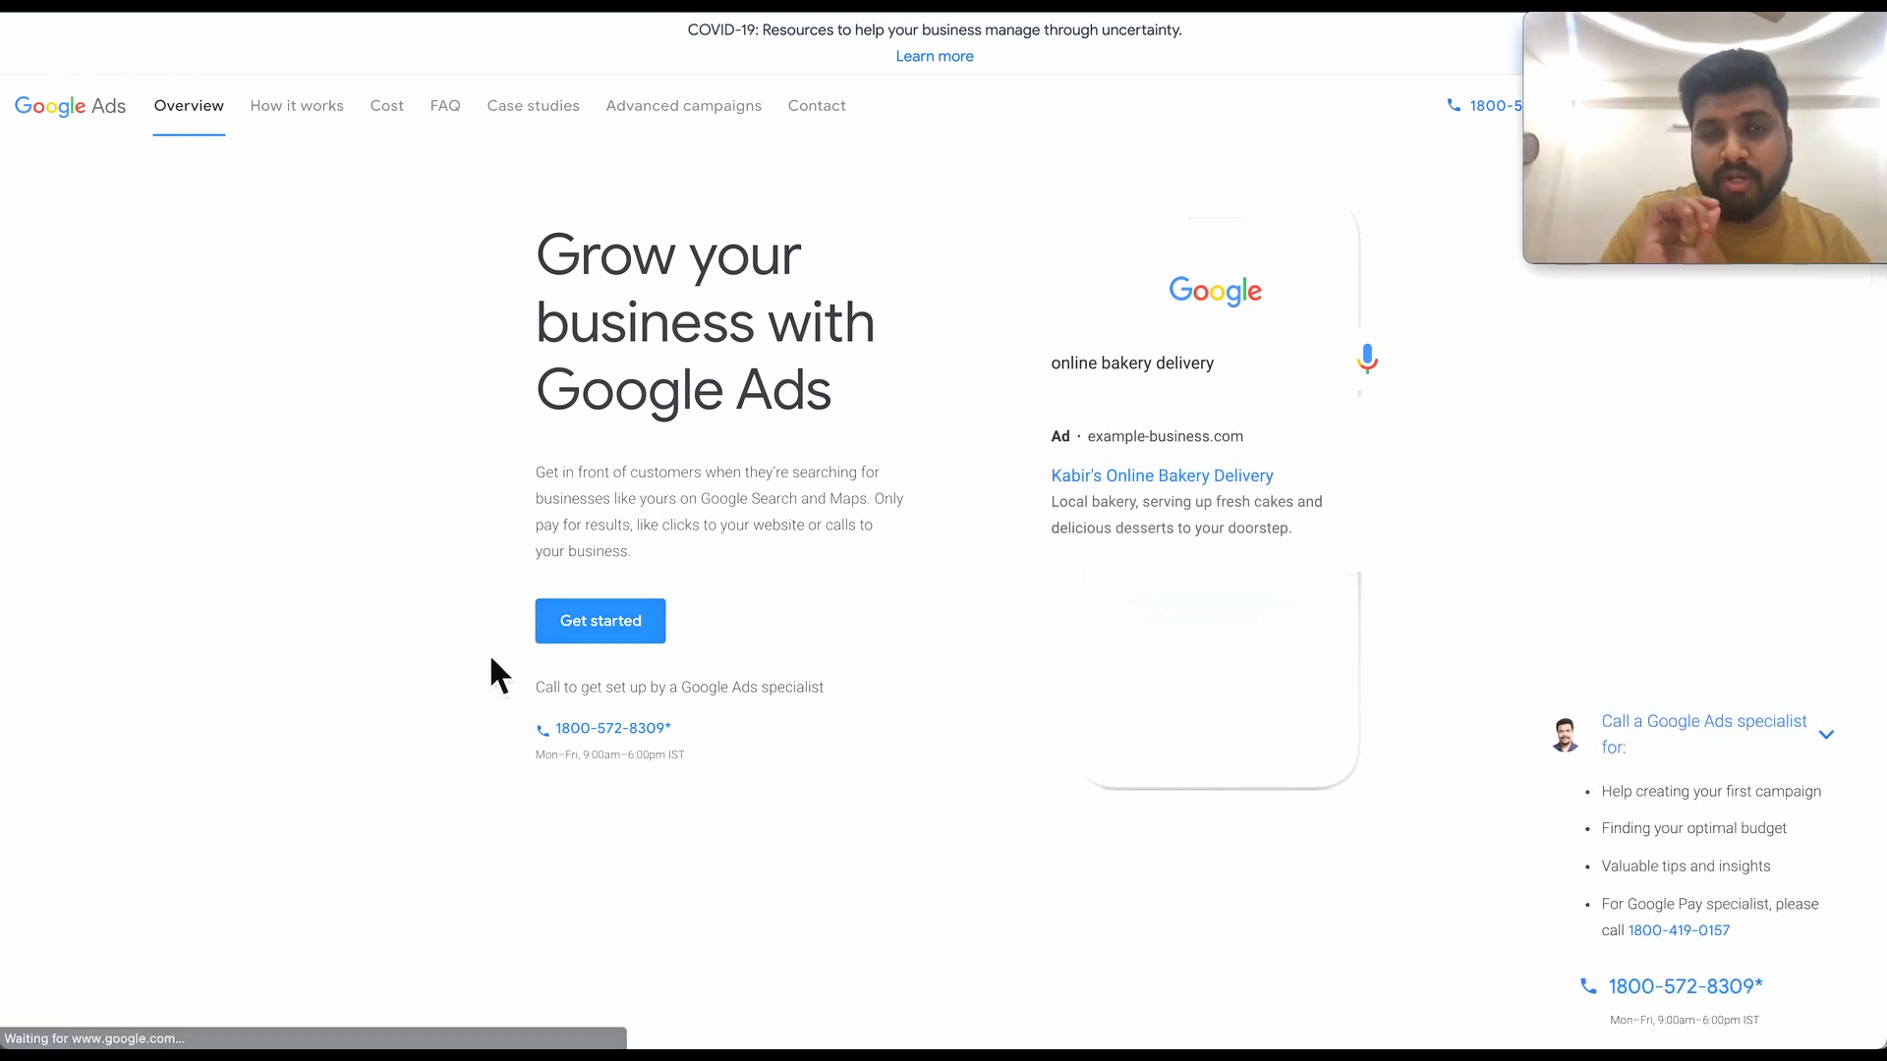
click(627, 639)
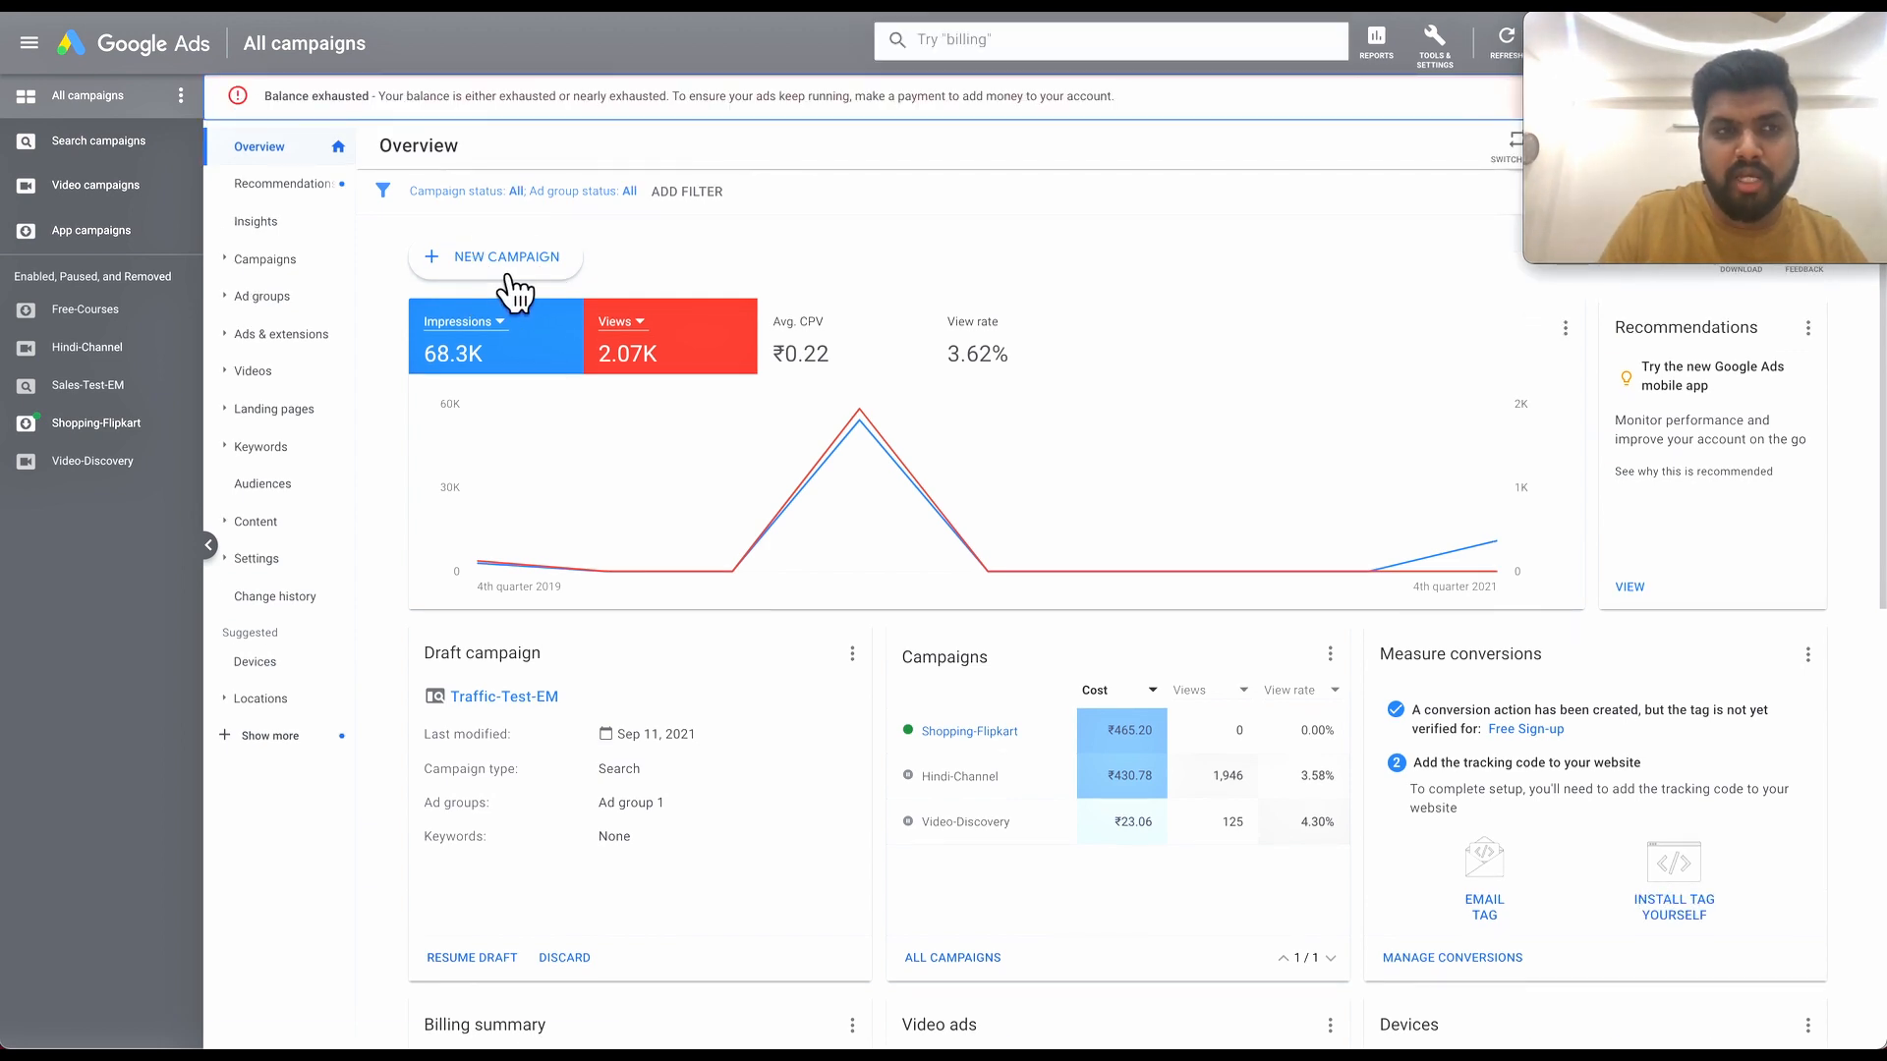
click(509, 281)
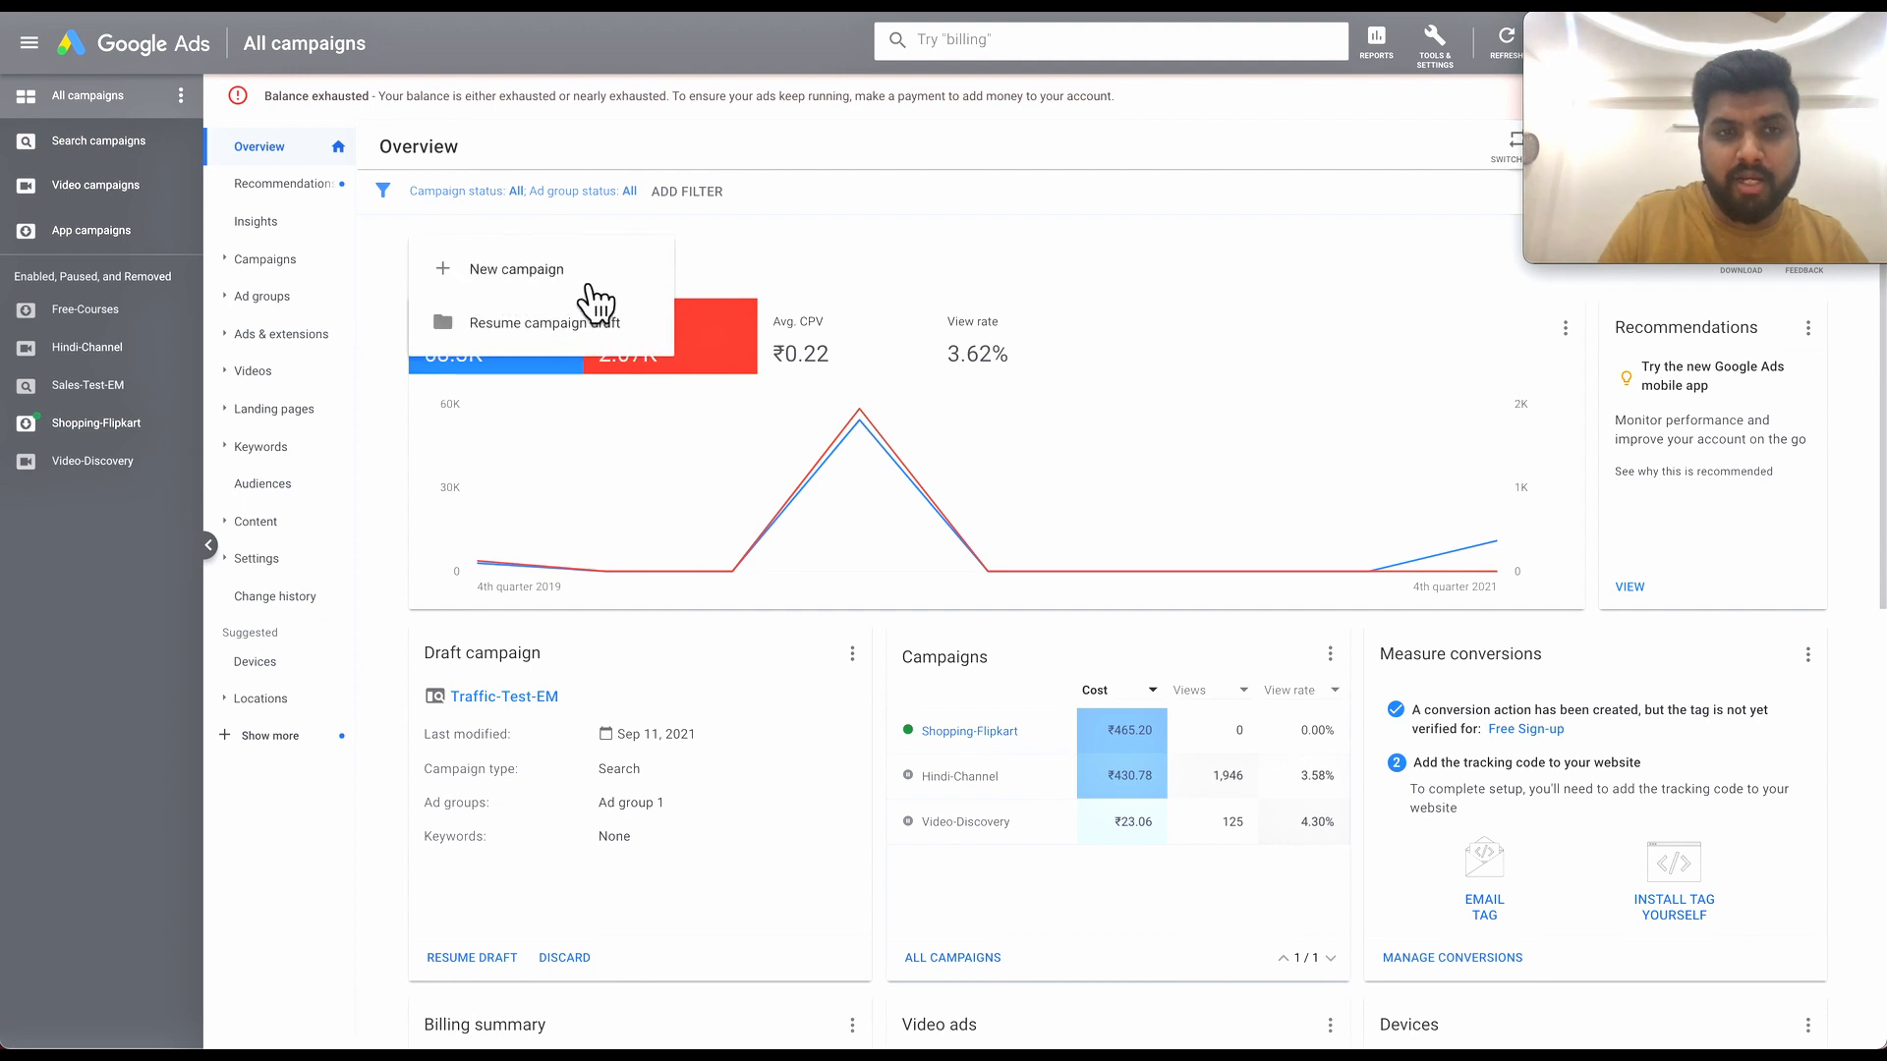
click(496, 283)
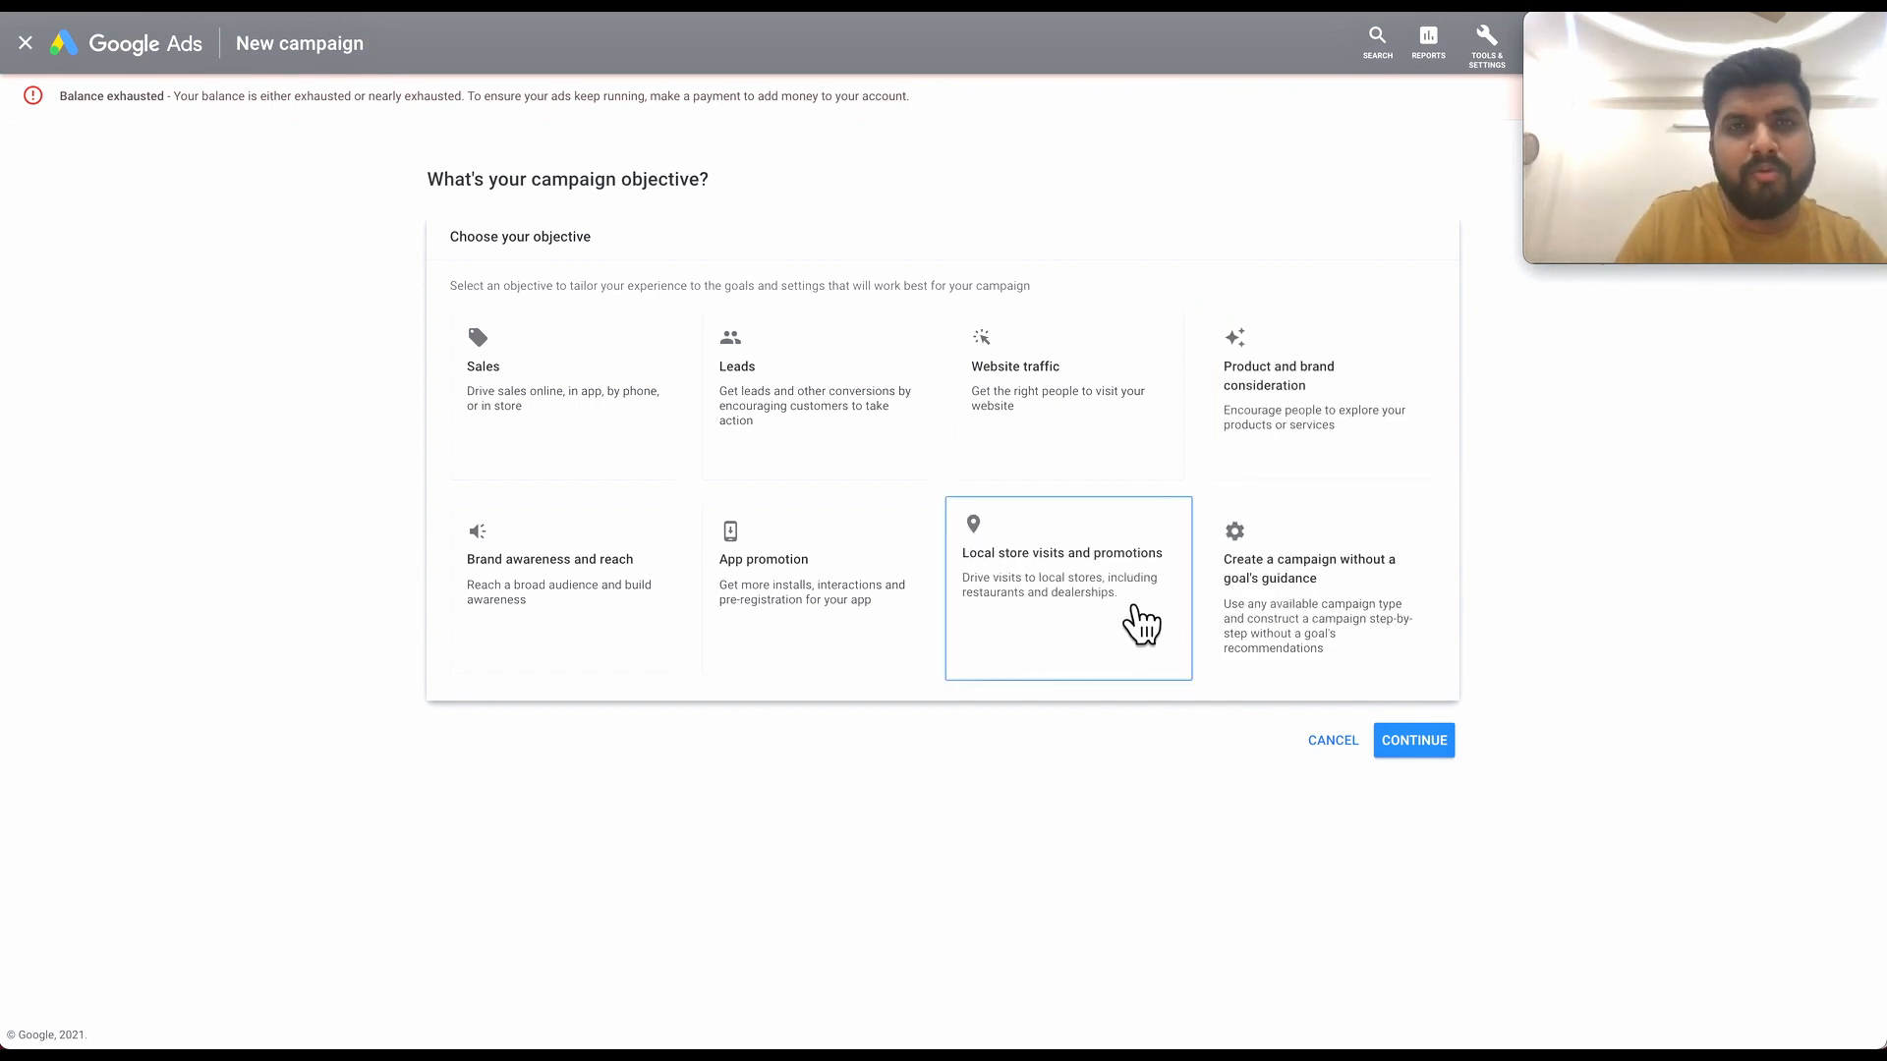
Set up the campaign without a goal's guidance, using the Video type and the Custom video campaign subtype.
click(1313, 644)
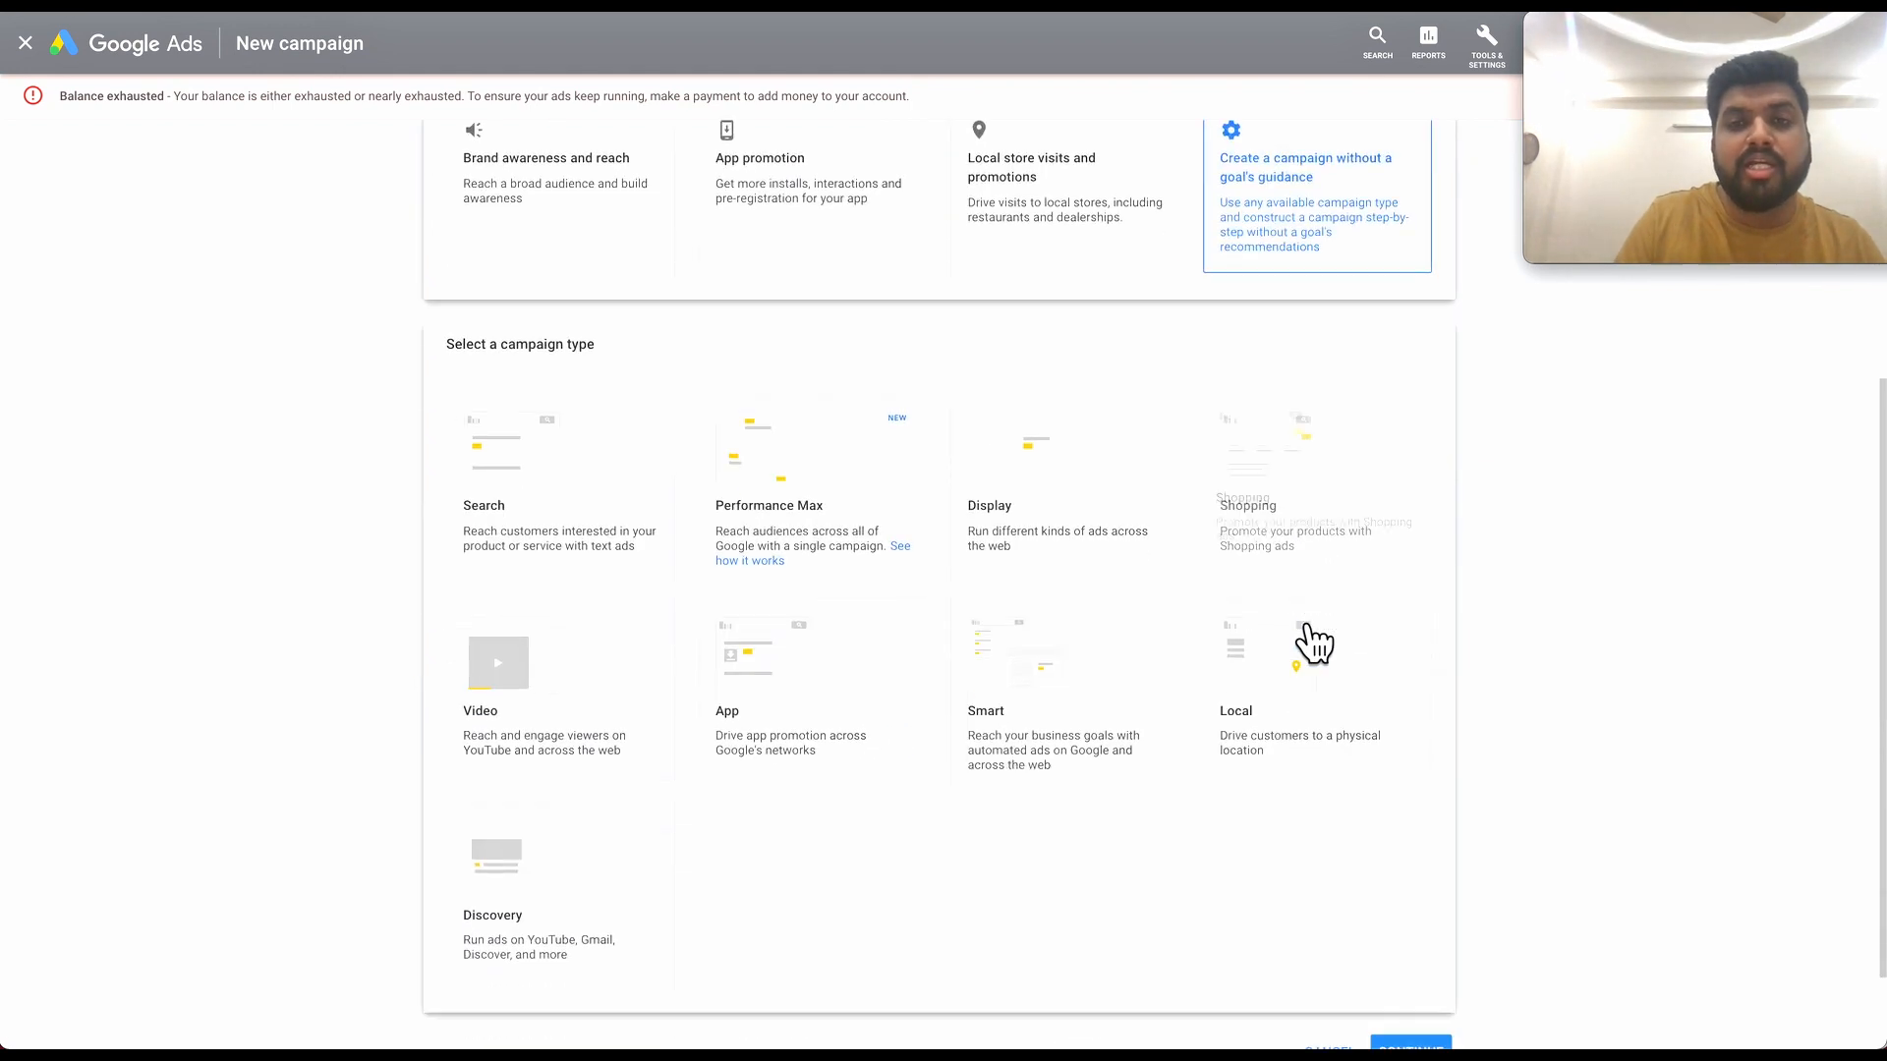
scroll(1347, 408, up, 2)
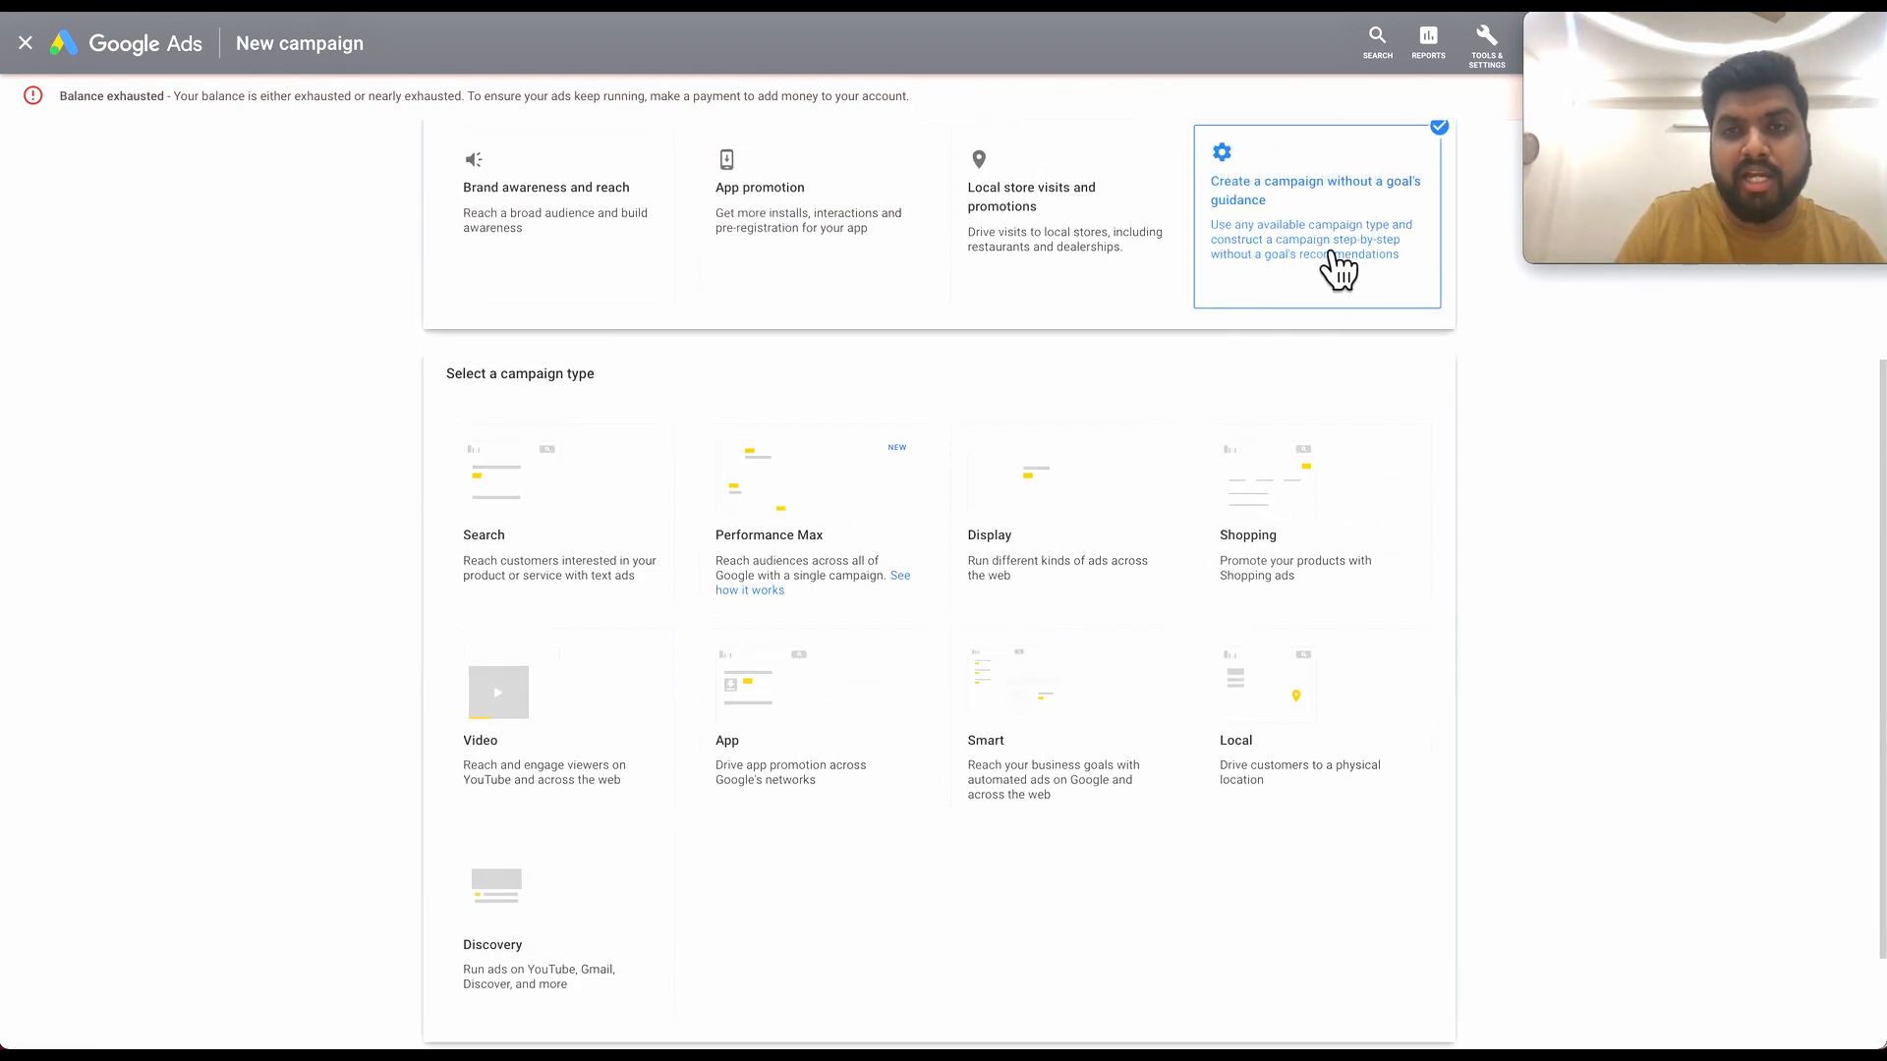
scroll(870, 534, down, 1)
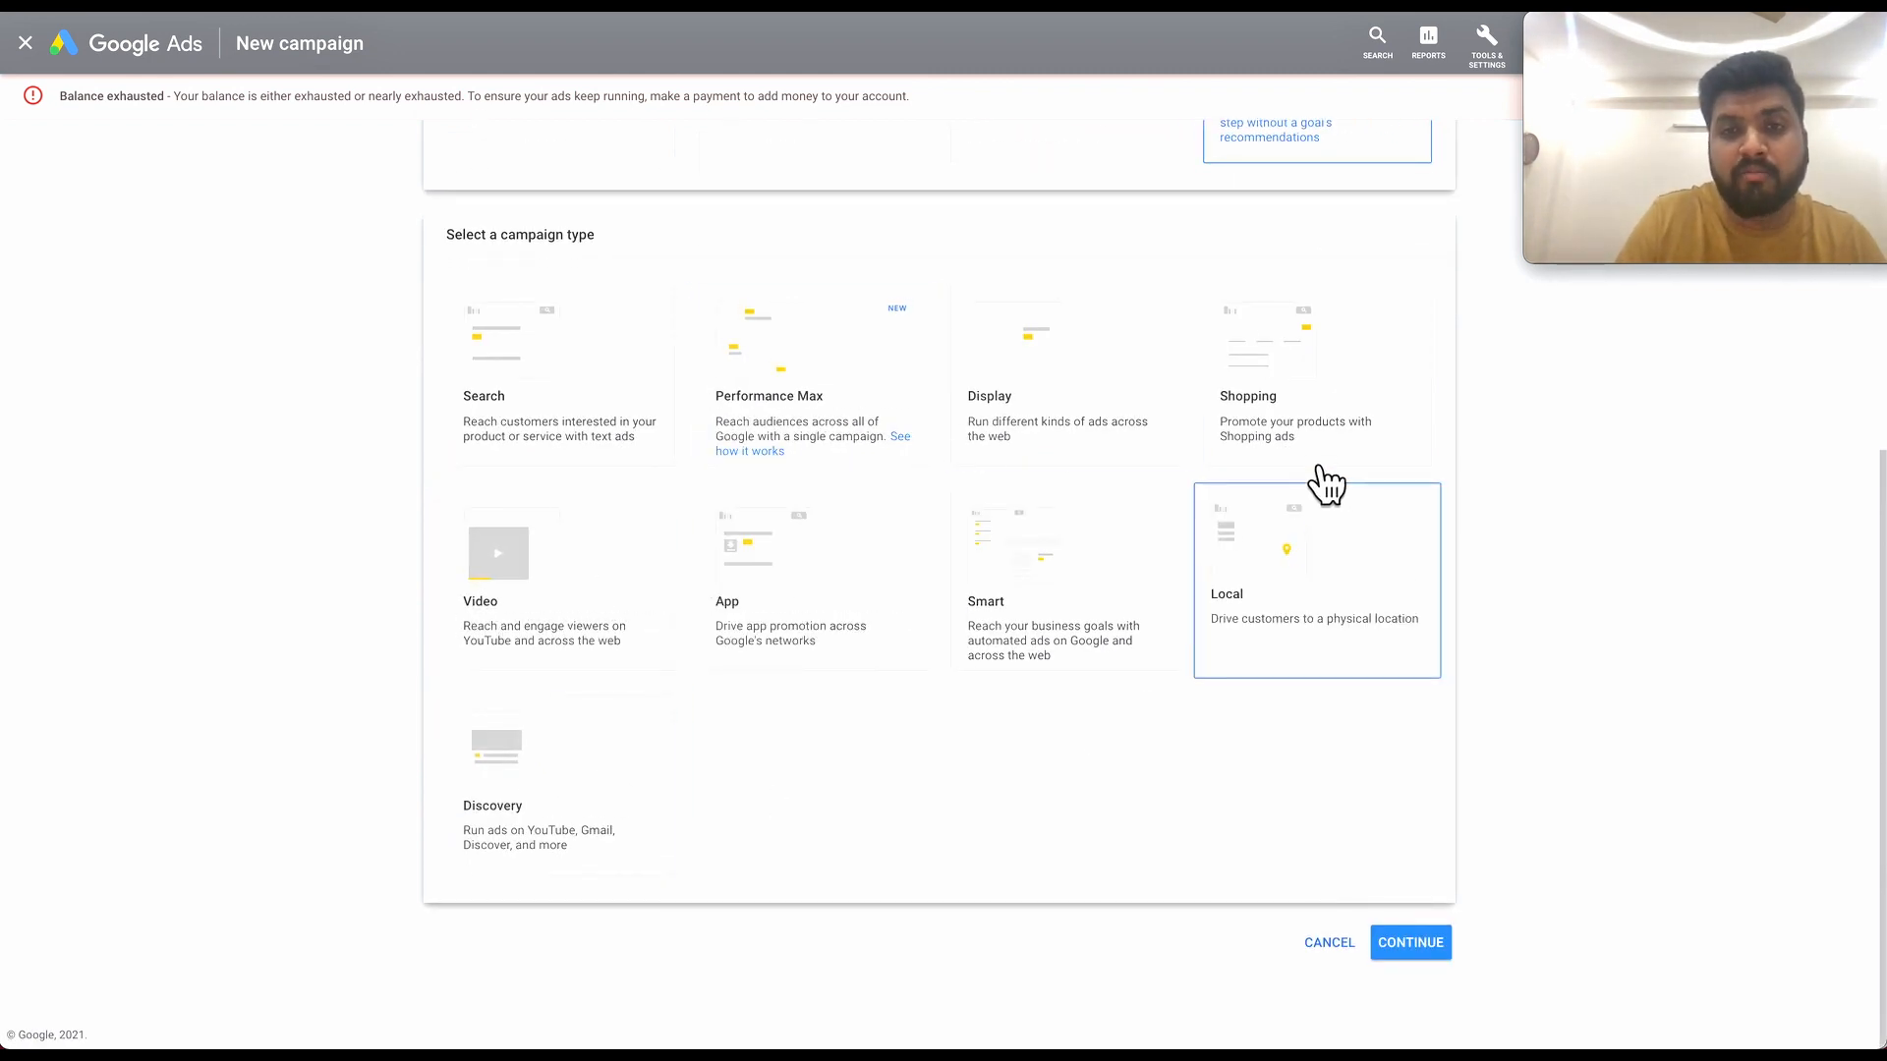
click(548, 594)
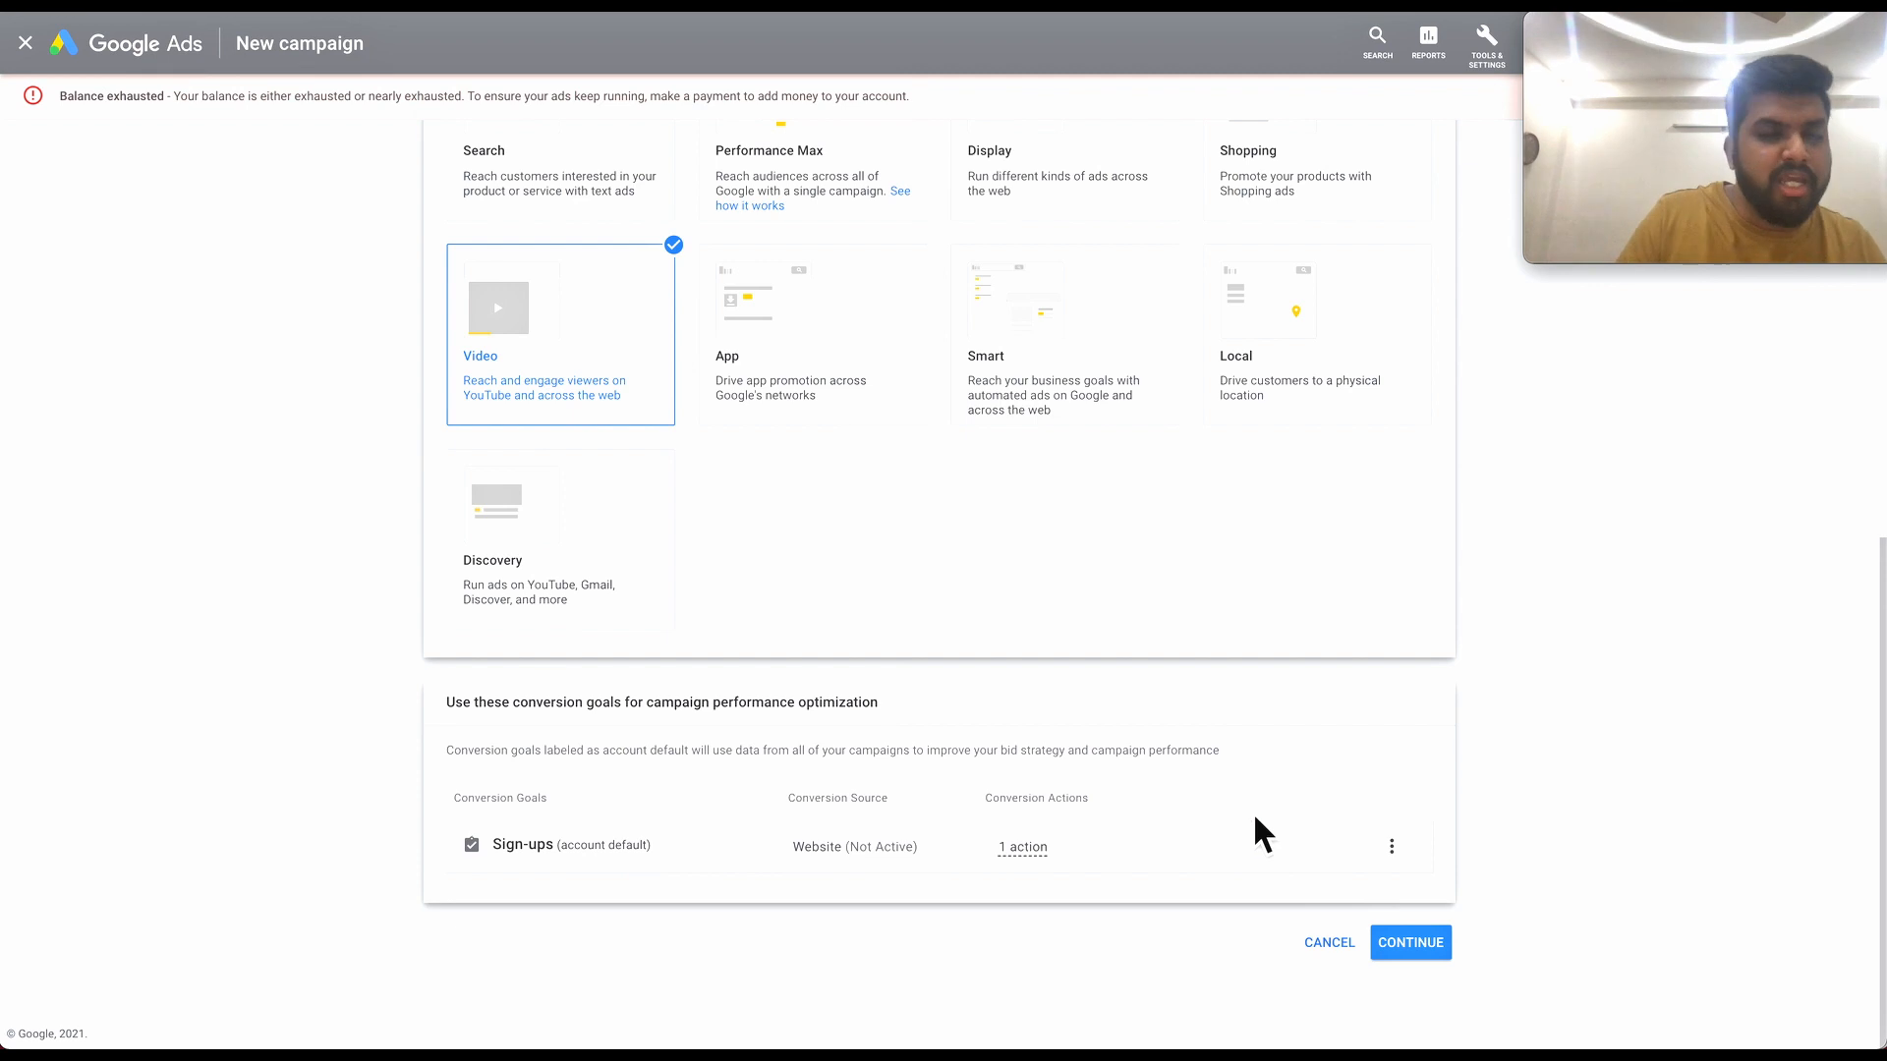
click(1411, 943)
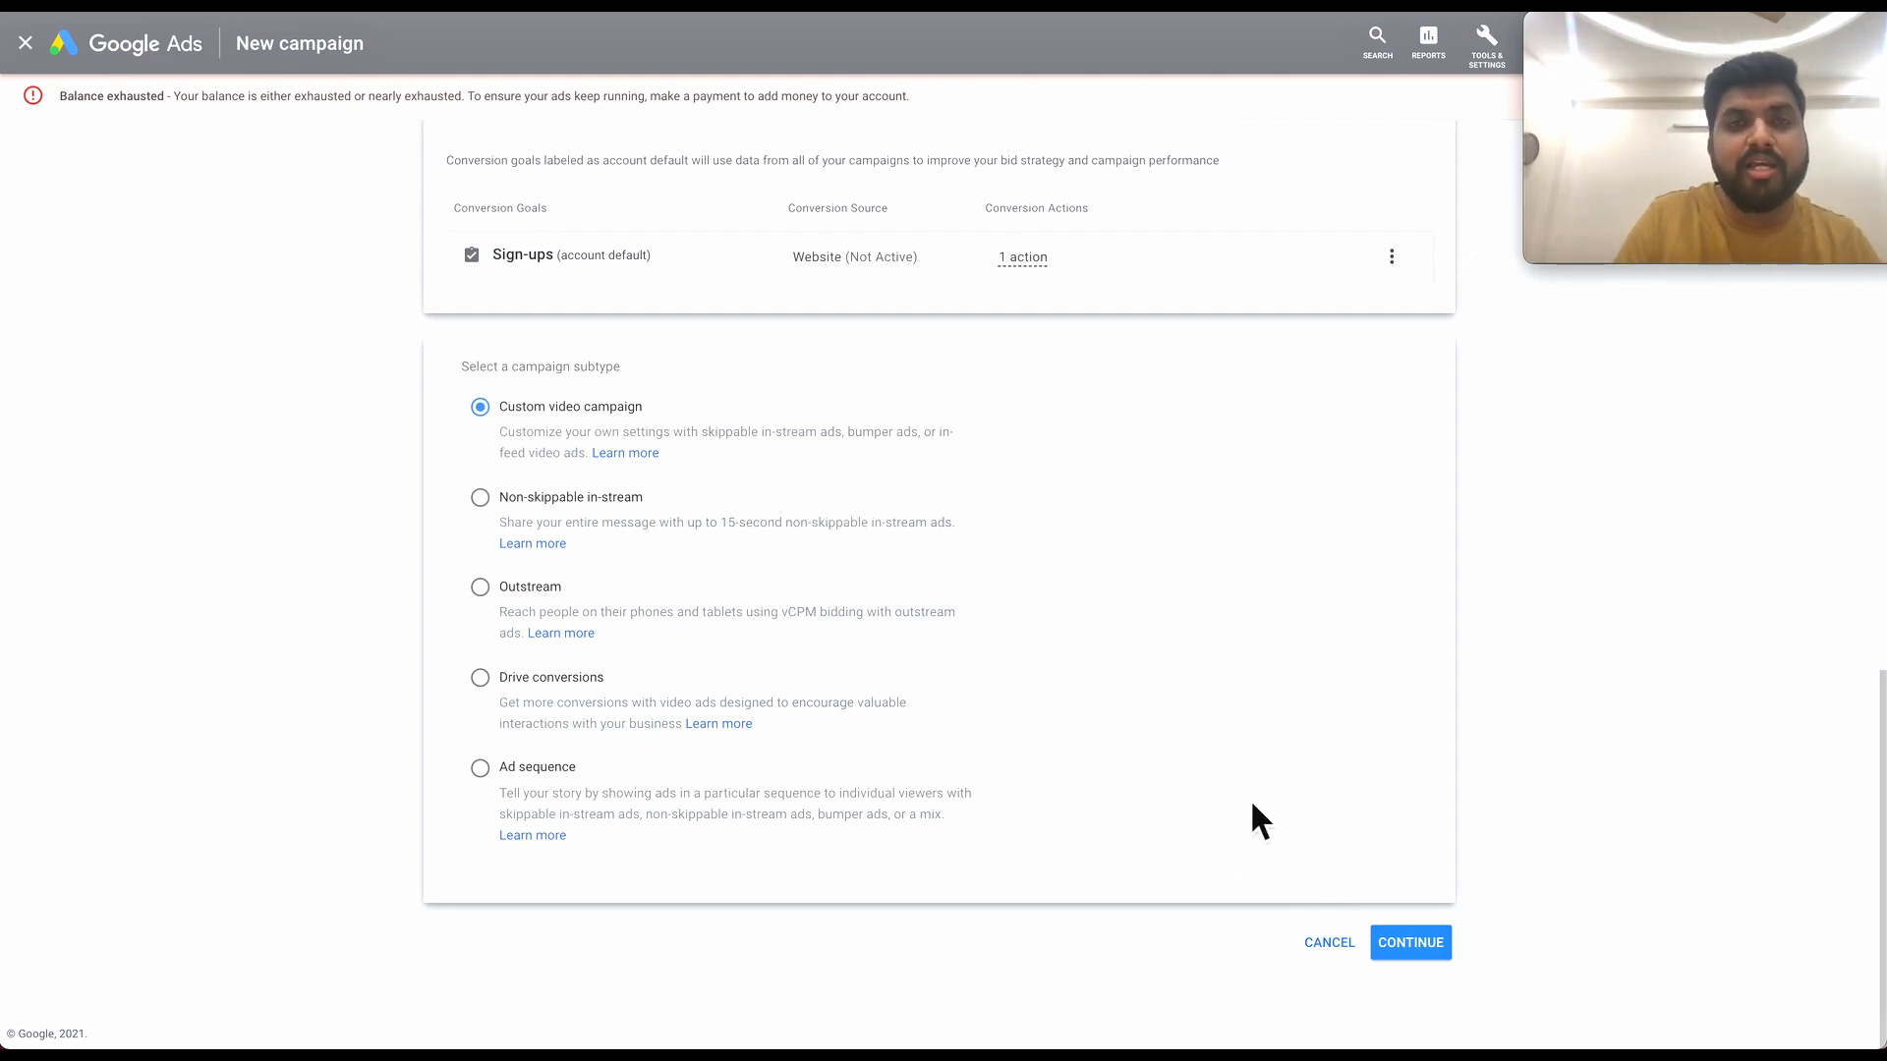
click(1430, 958)
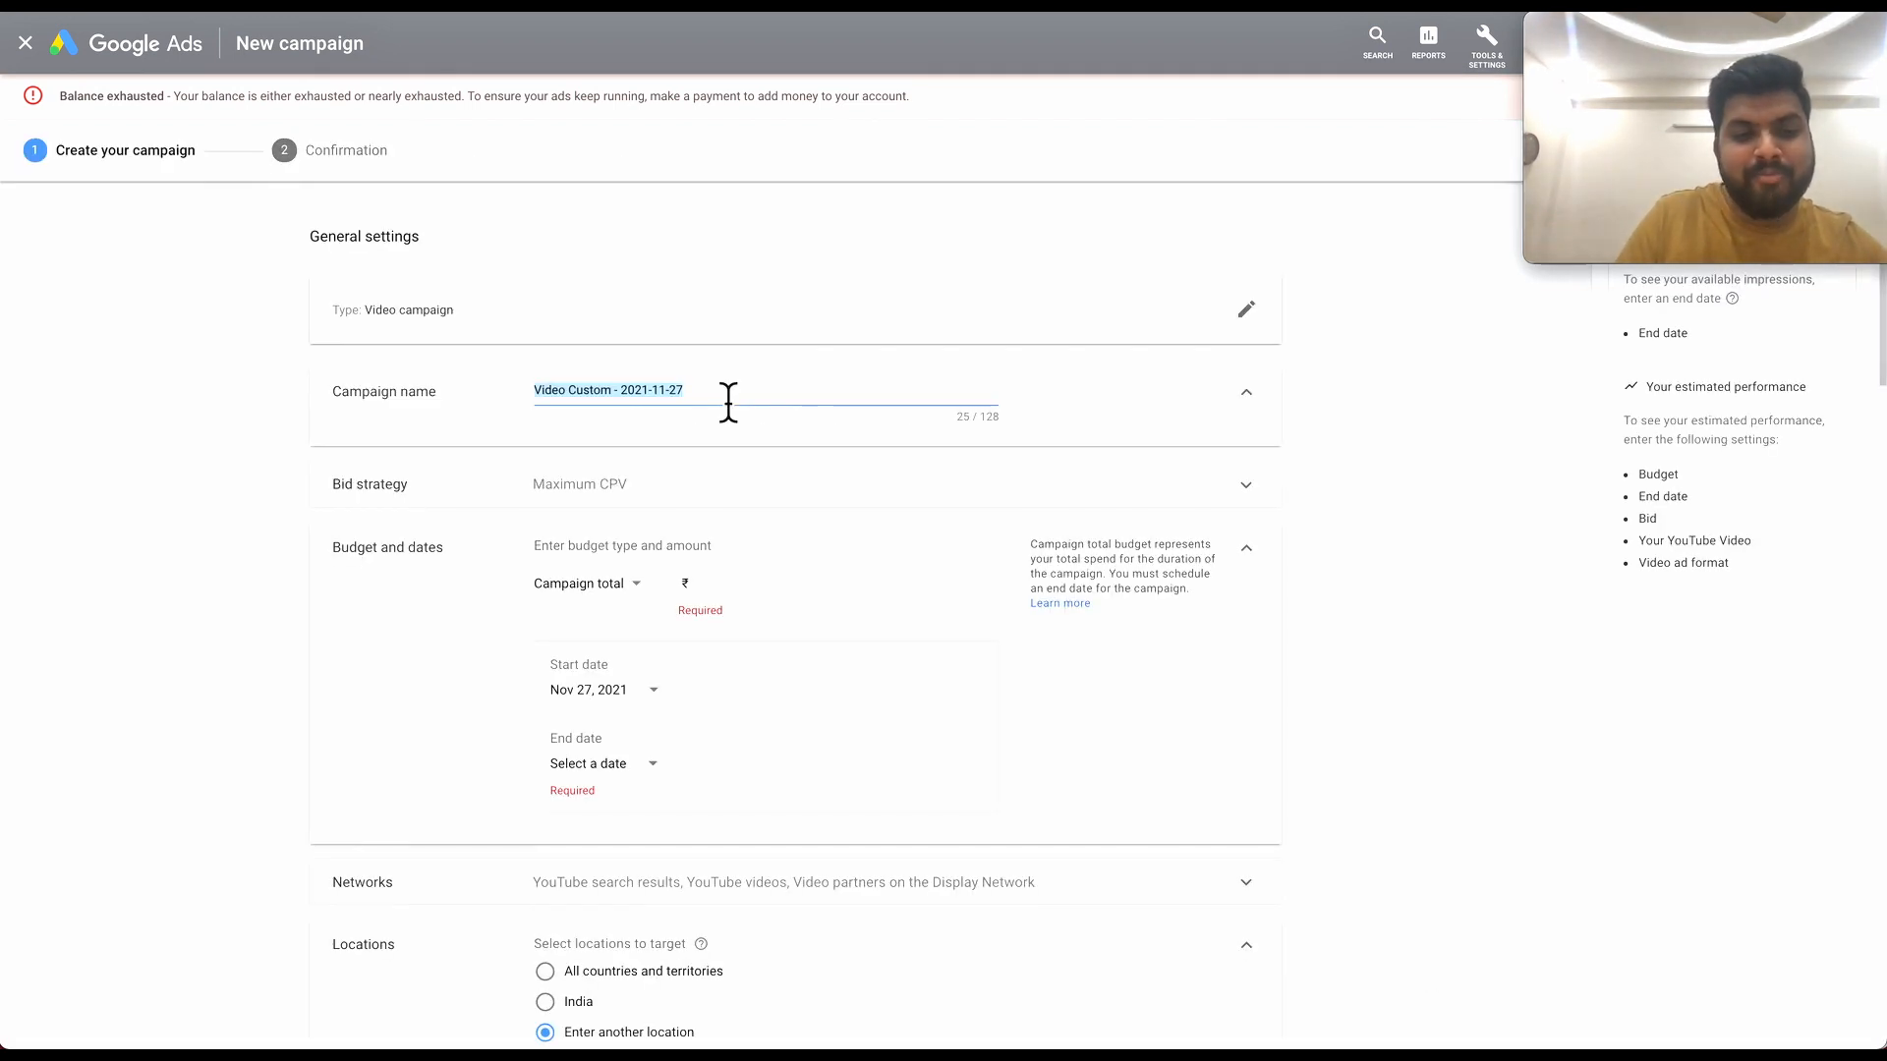
Name the campaign Test-Youtube-Ads.
text(Tet)
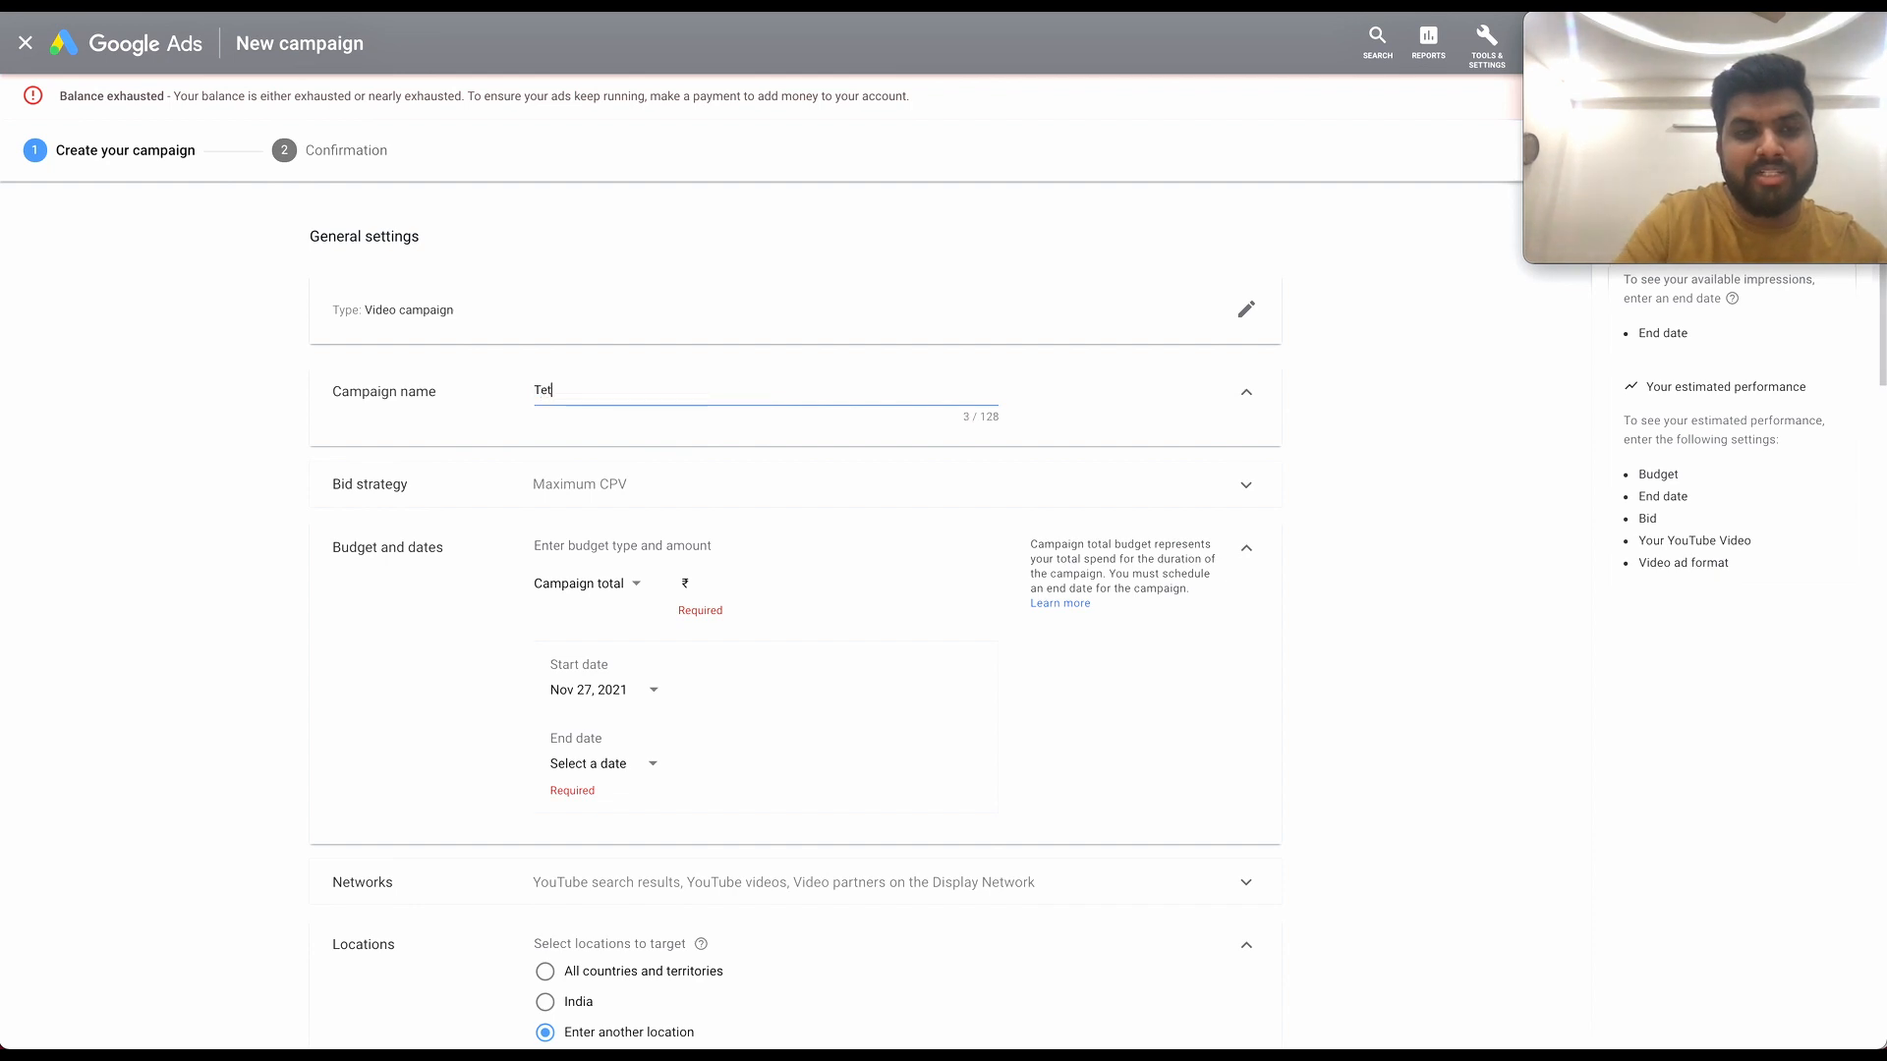
text(t-Y)
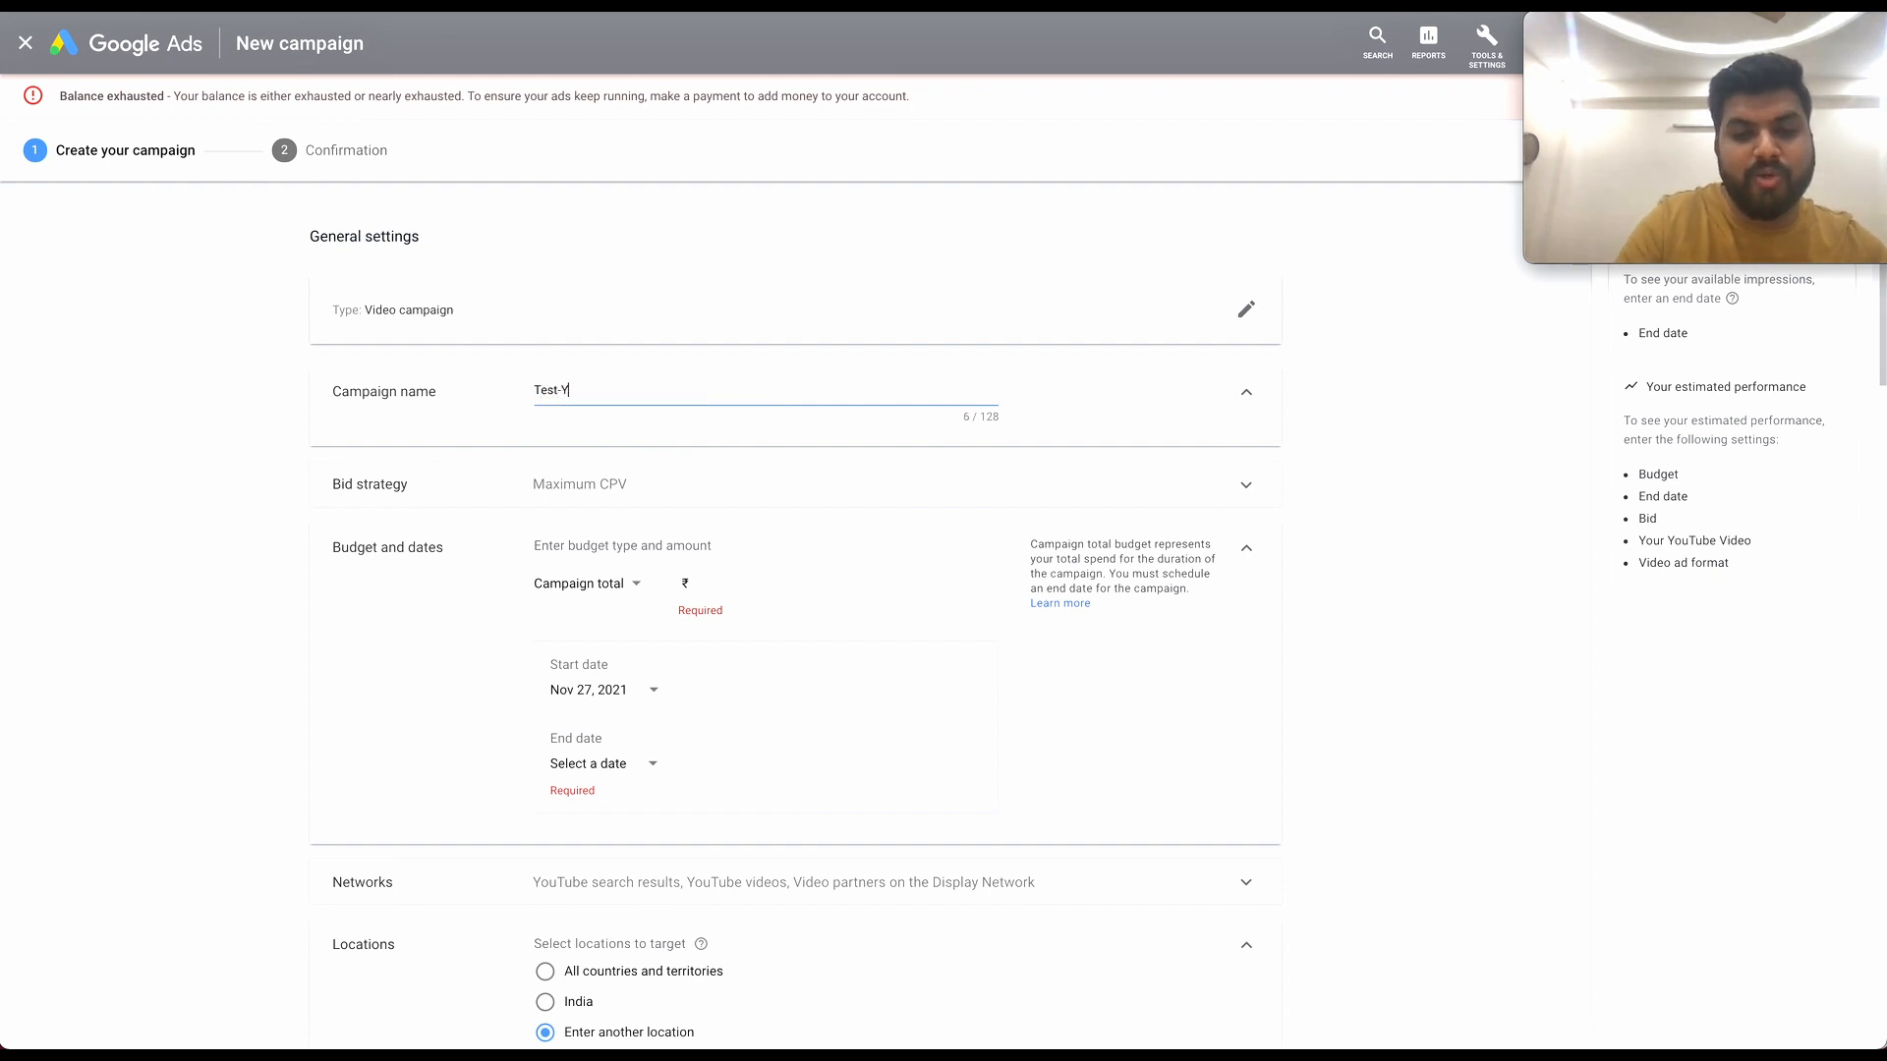
text(outube-Ads)
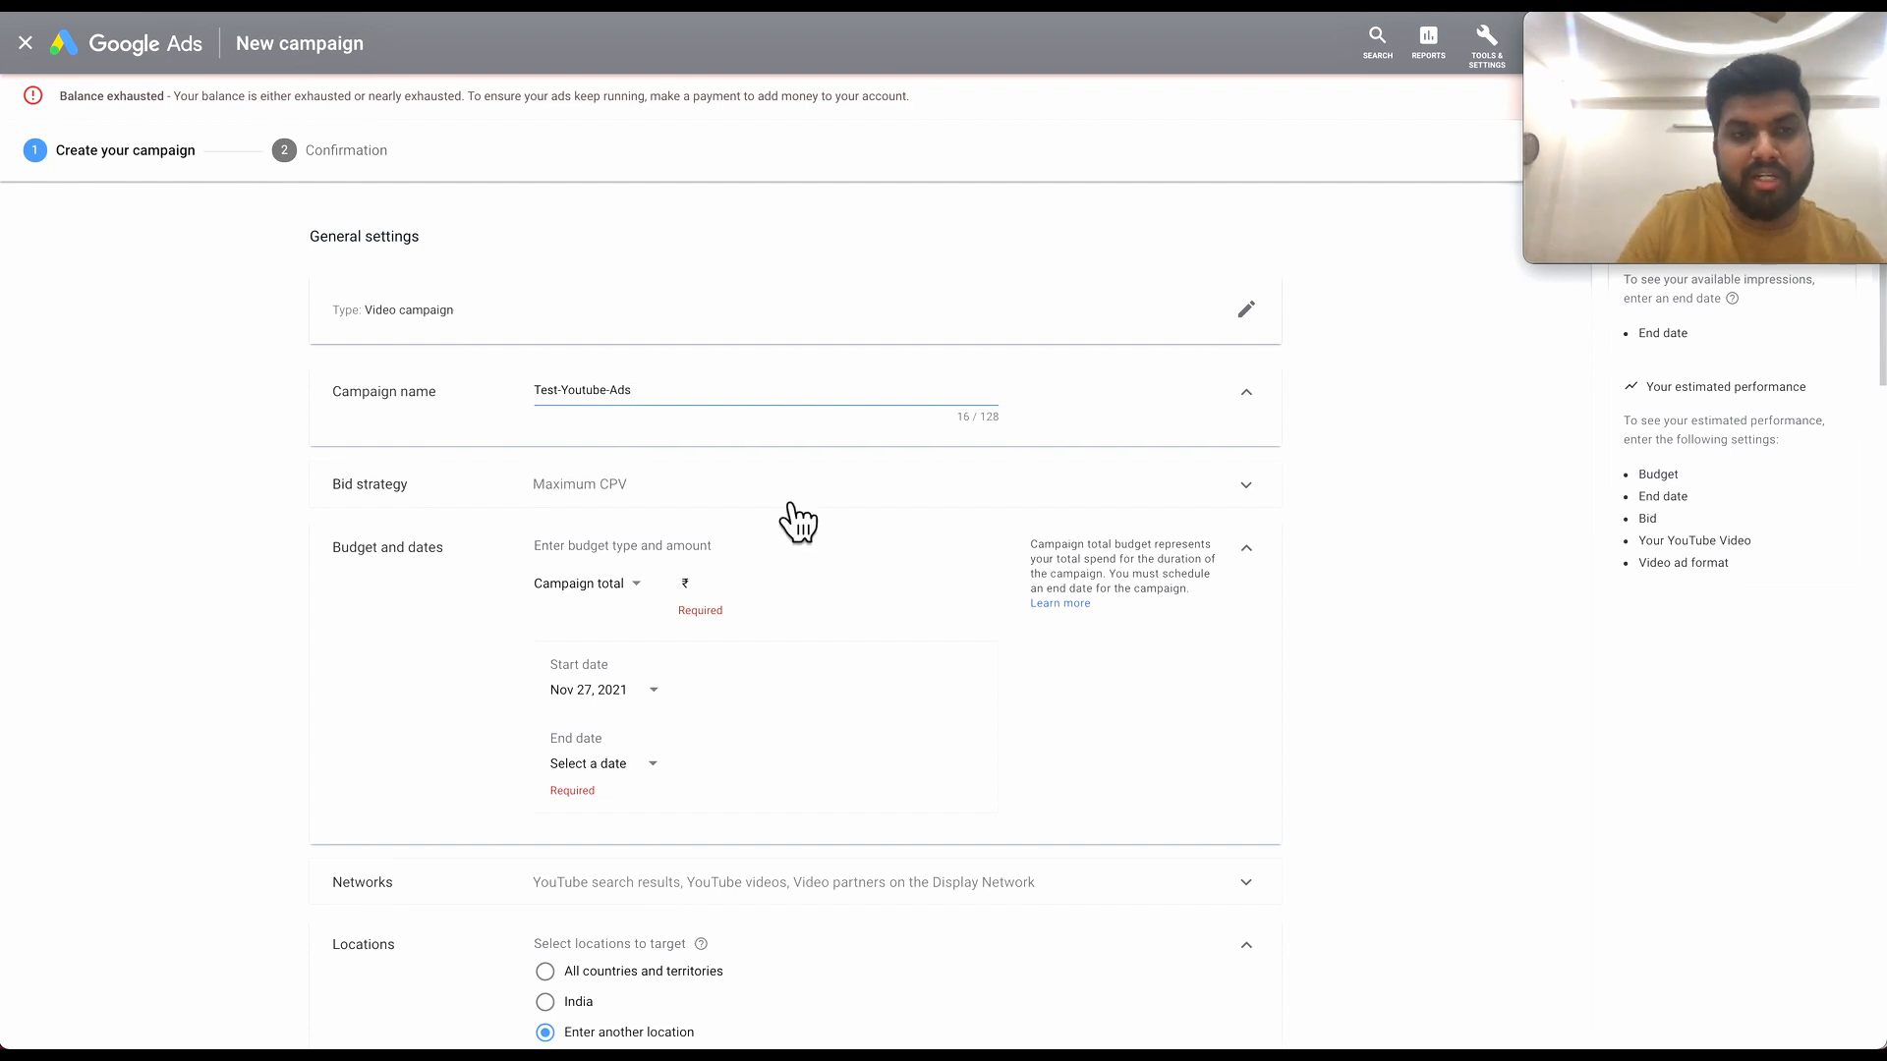
Expand the bid strategy settings and review the selected strategy and its description.
scroll(788, 568, down, 1)
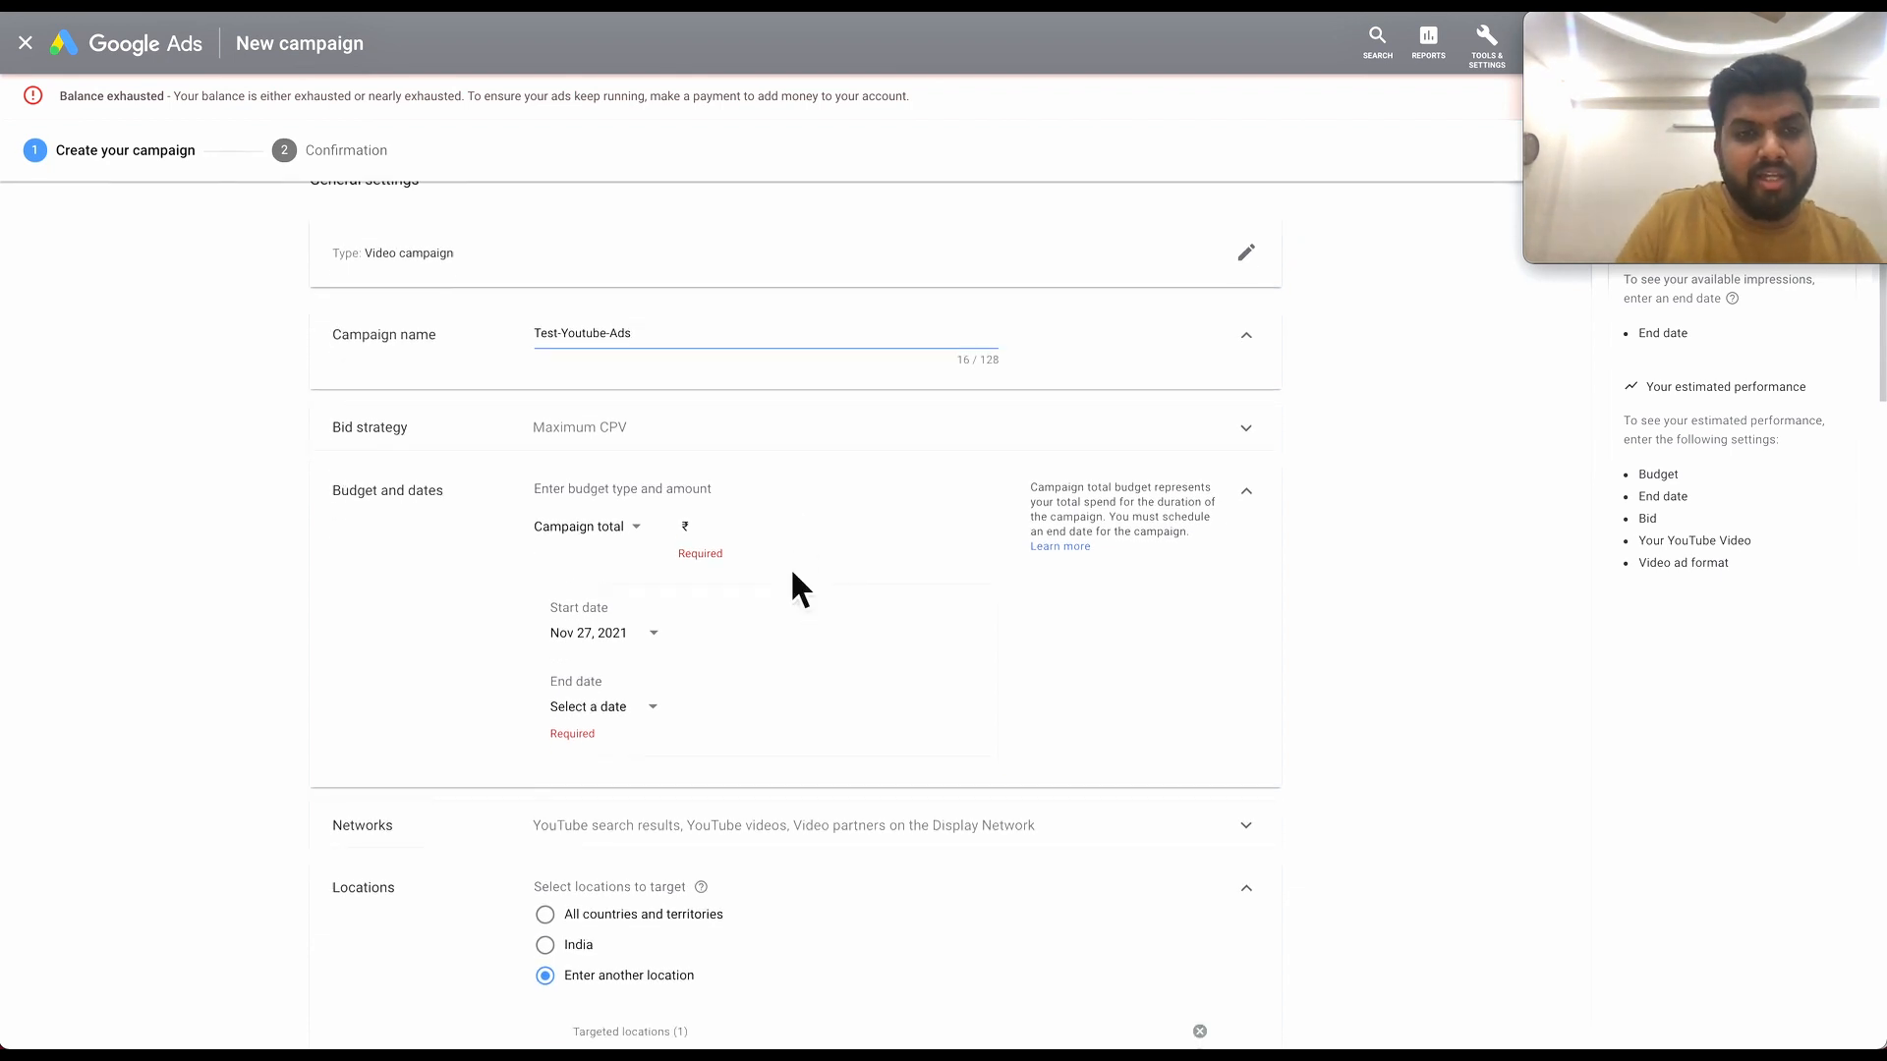
click(900, 445)
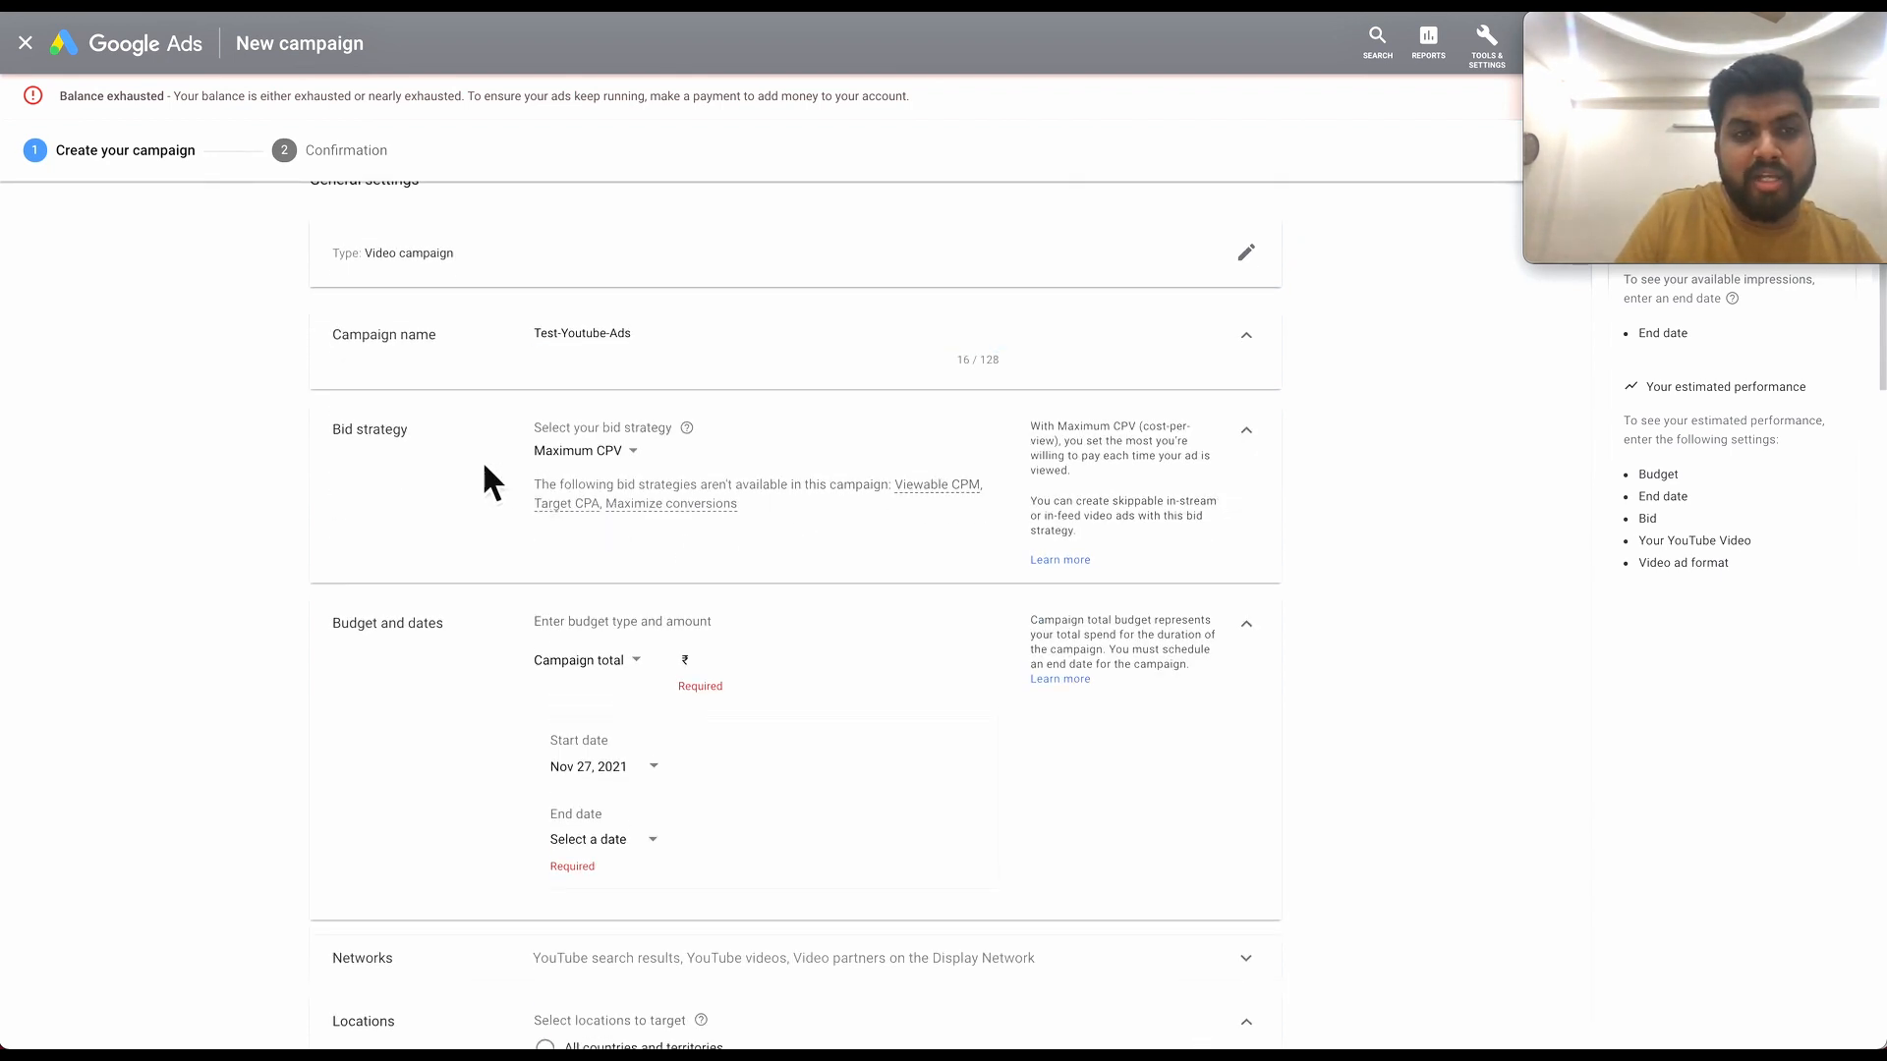
mouse_move(706, 444)
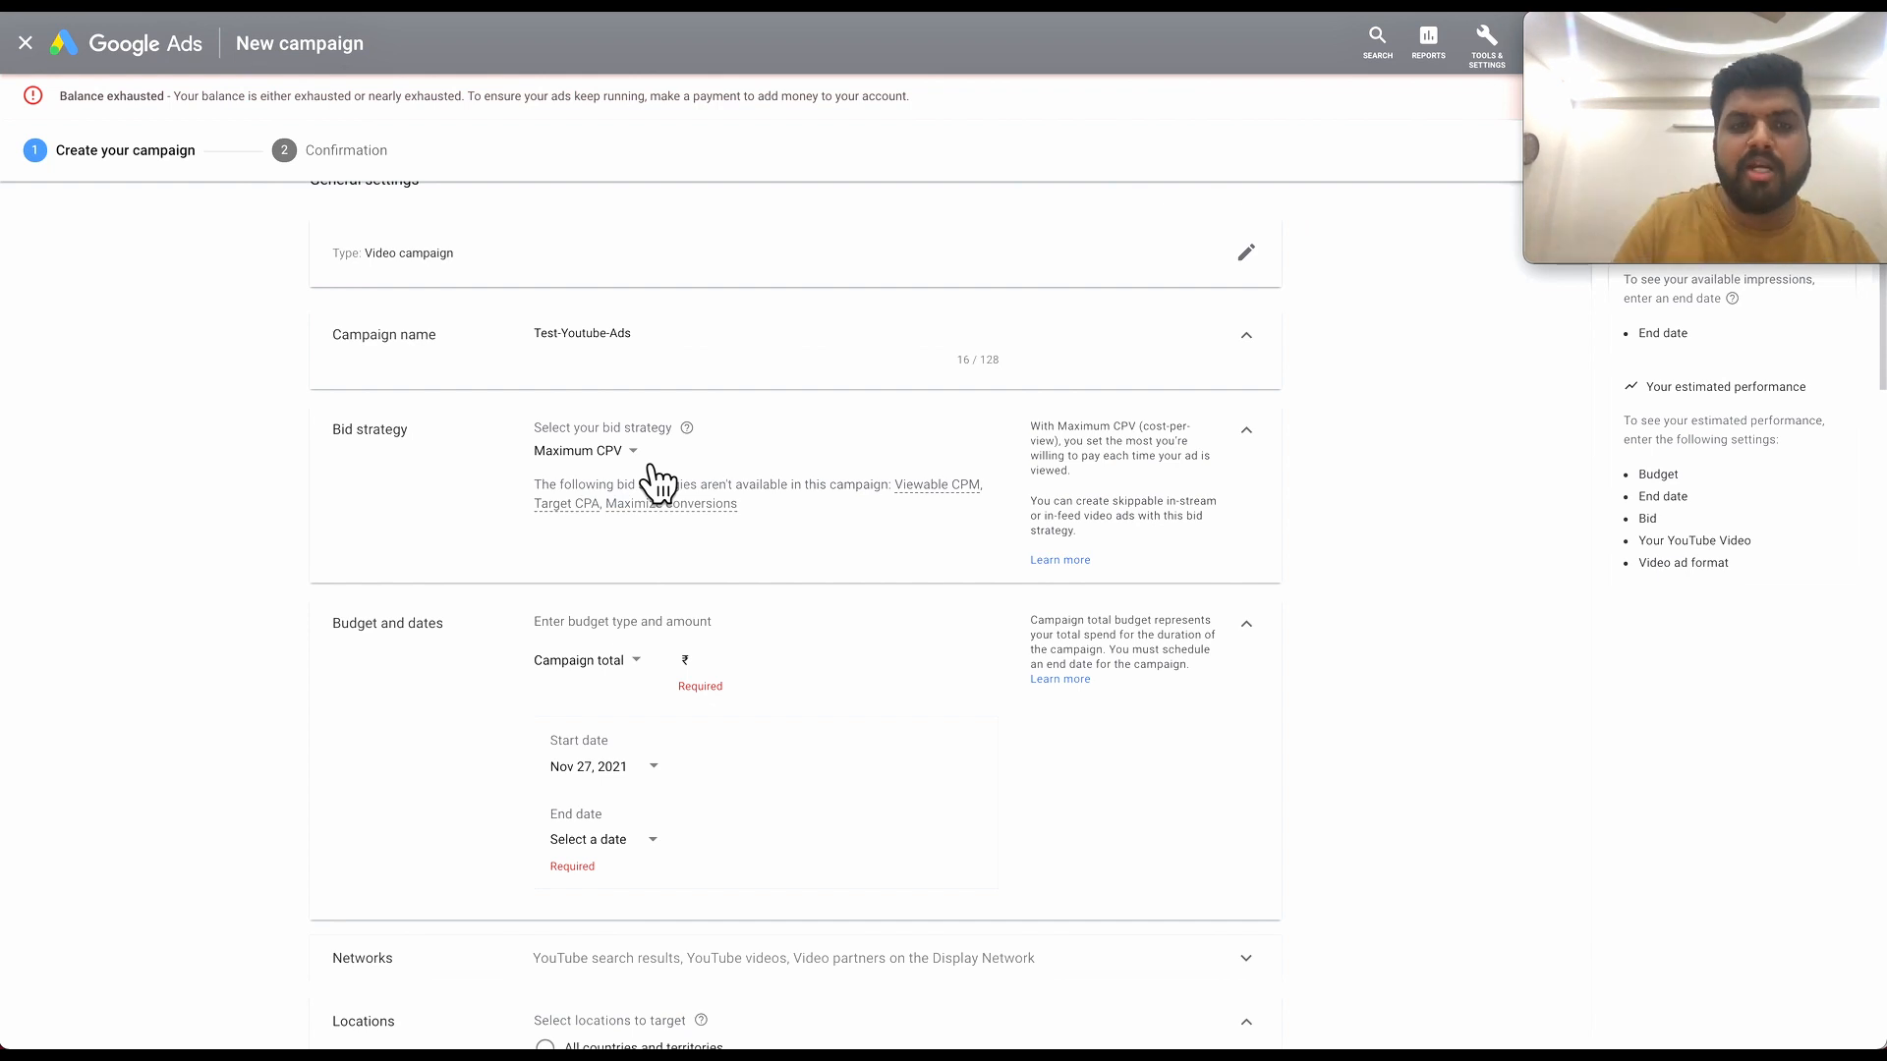
Set the campaign total budget to ₹500.
scroll(687, 573, down, 1)
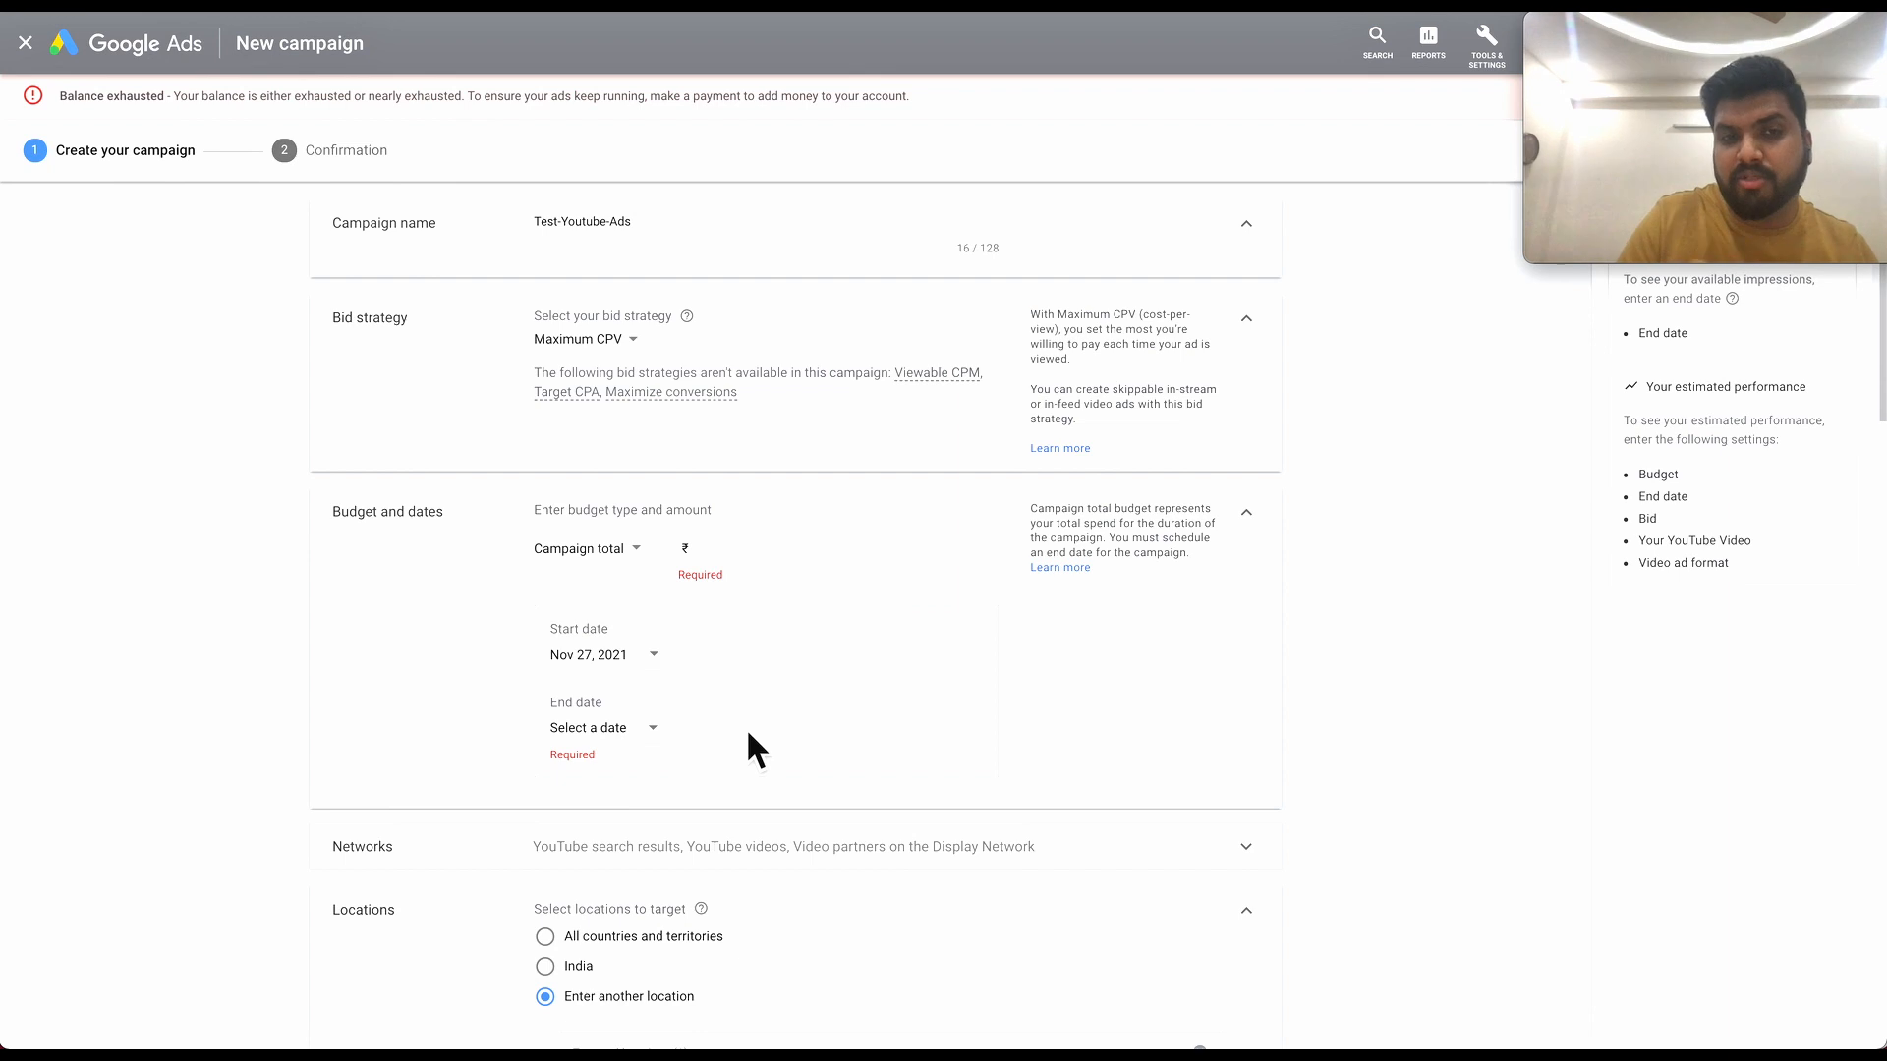
click(758, 560)
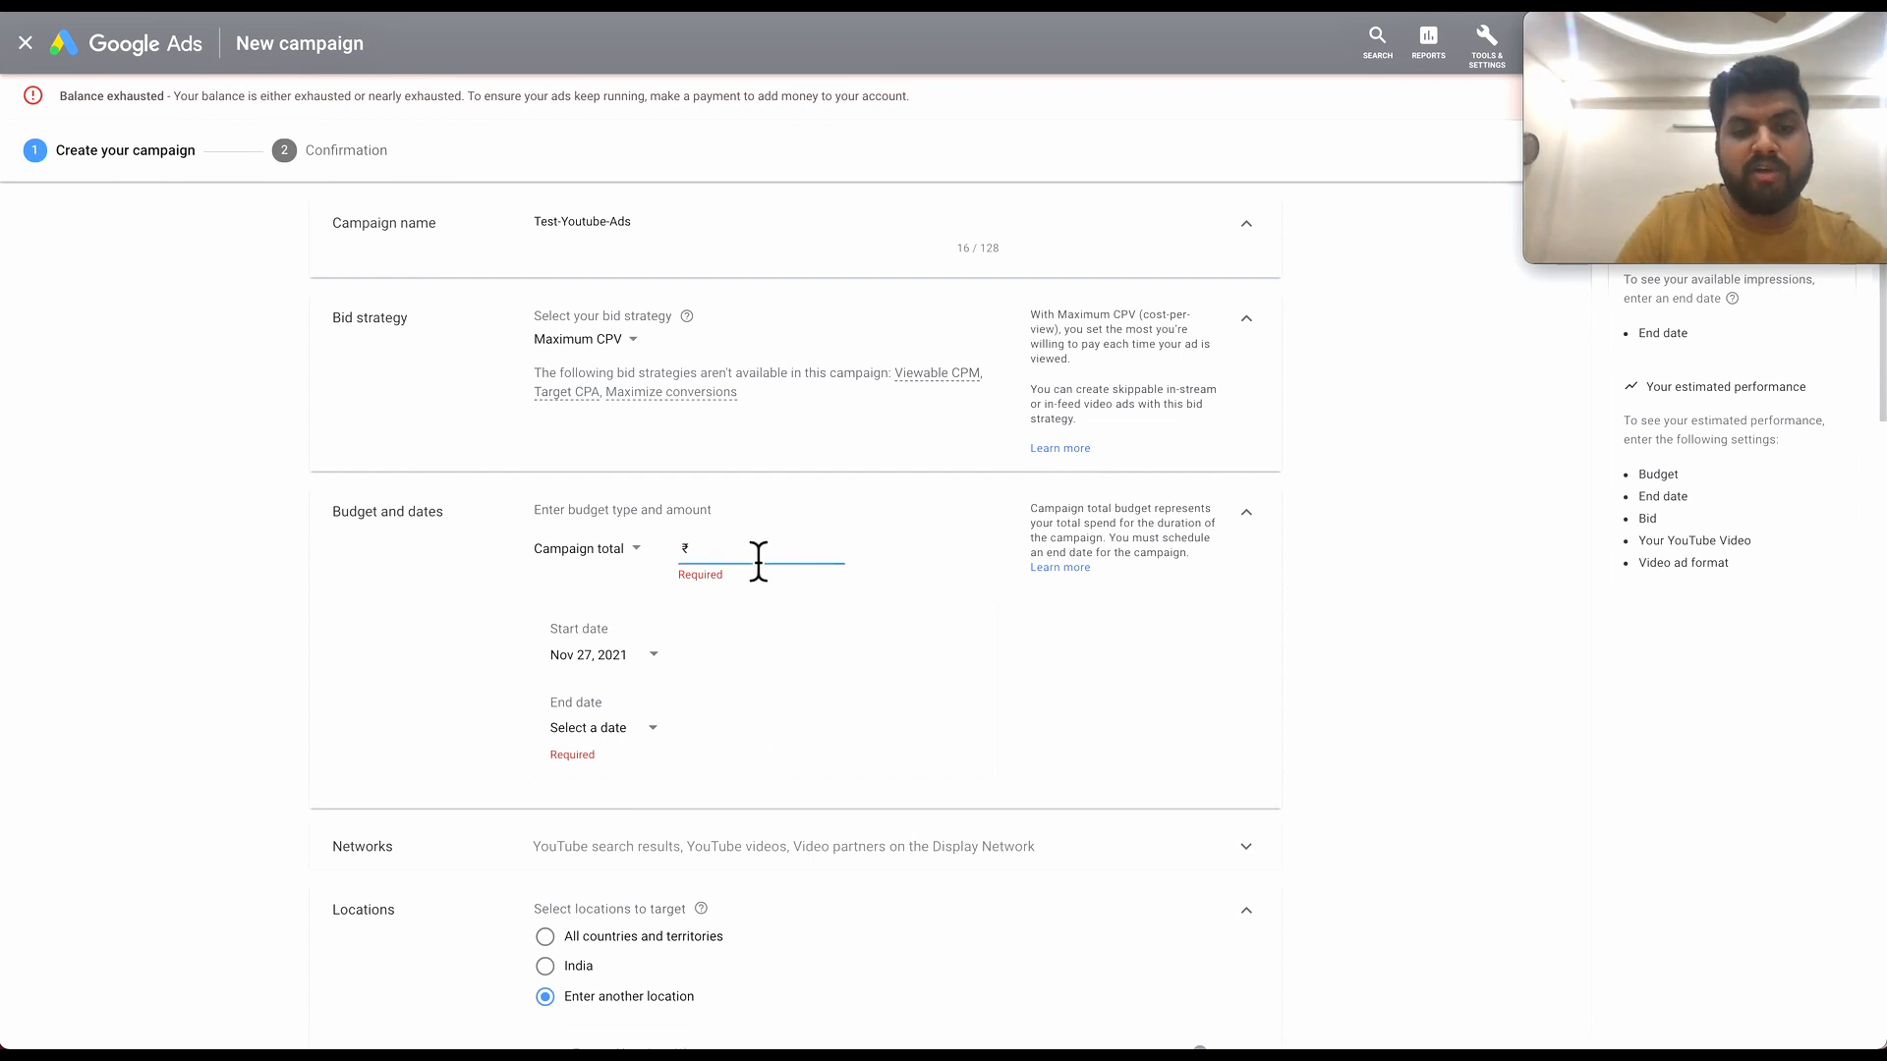
text(500)
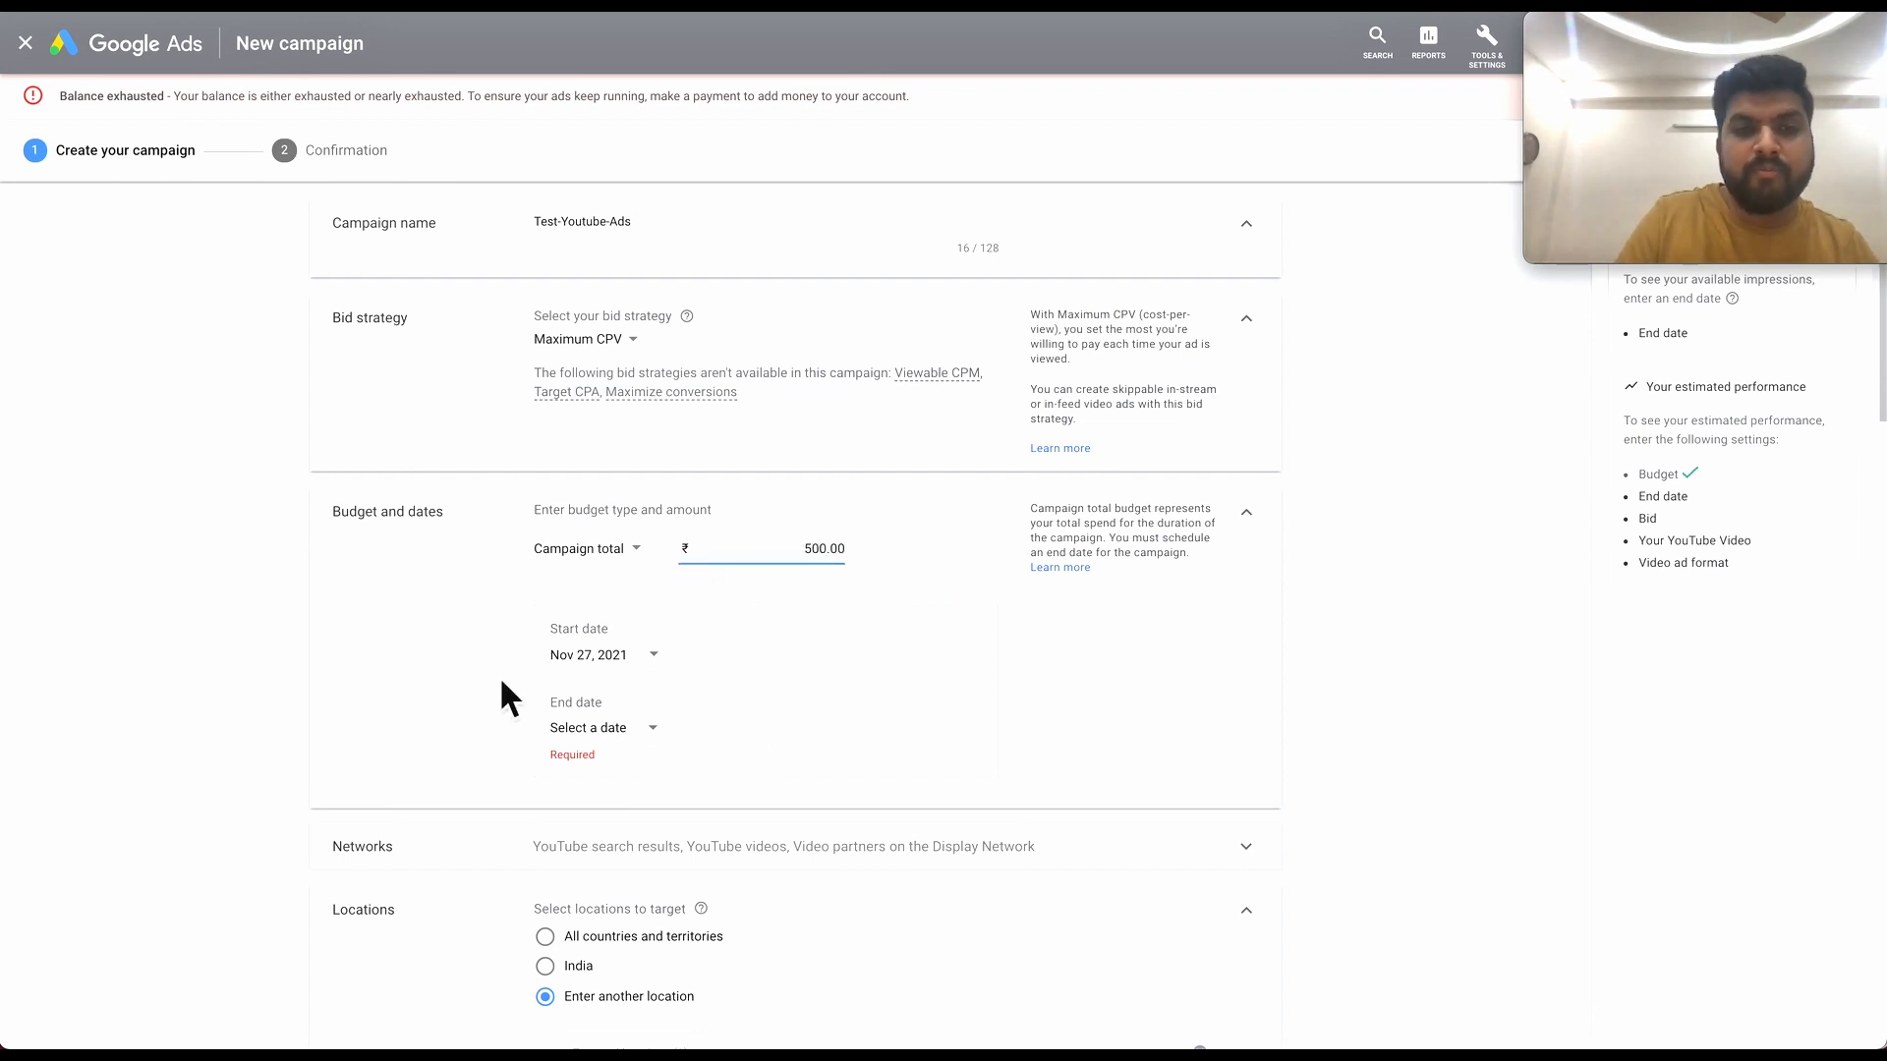
Set the campaign's end date to Dec 31, 2021.
scroll(462, 693, down, 1)
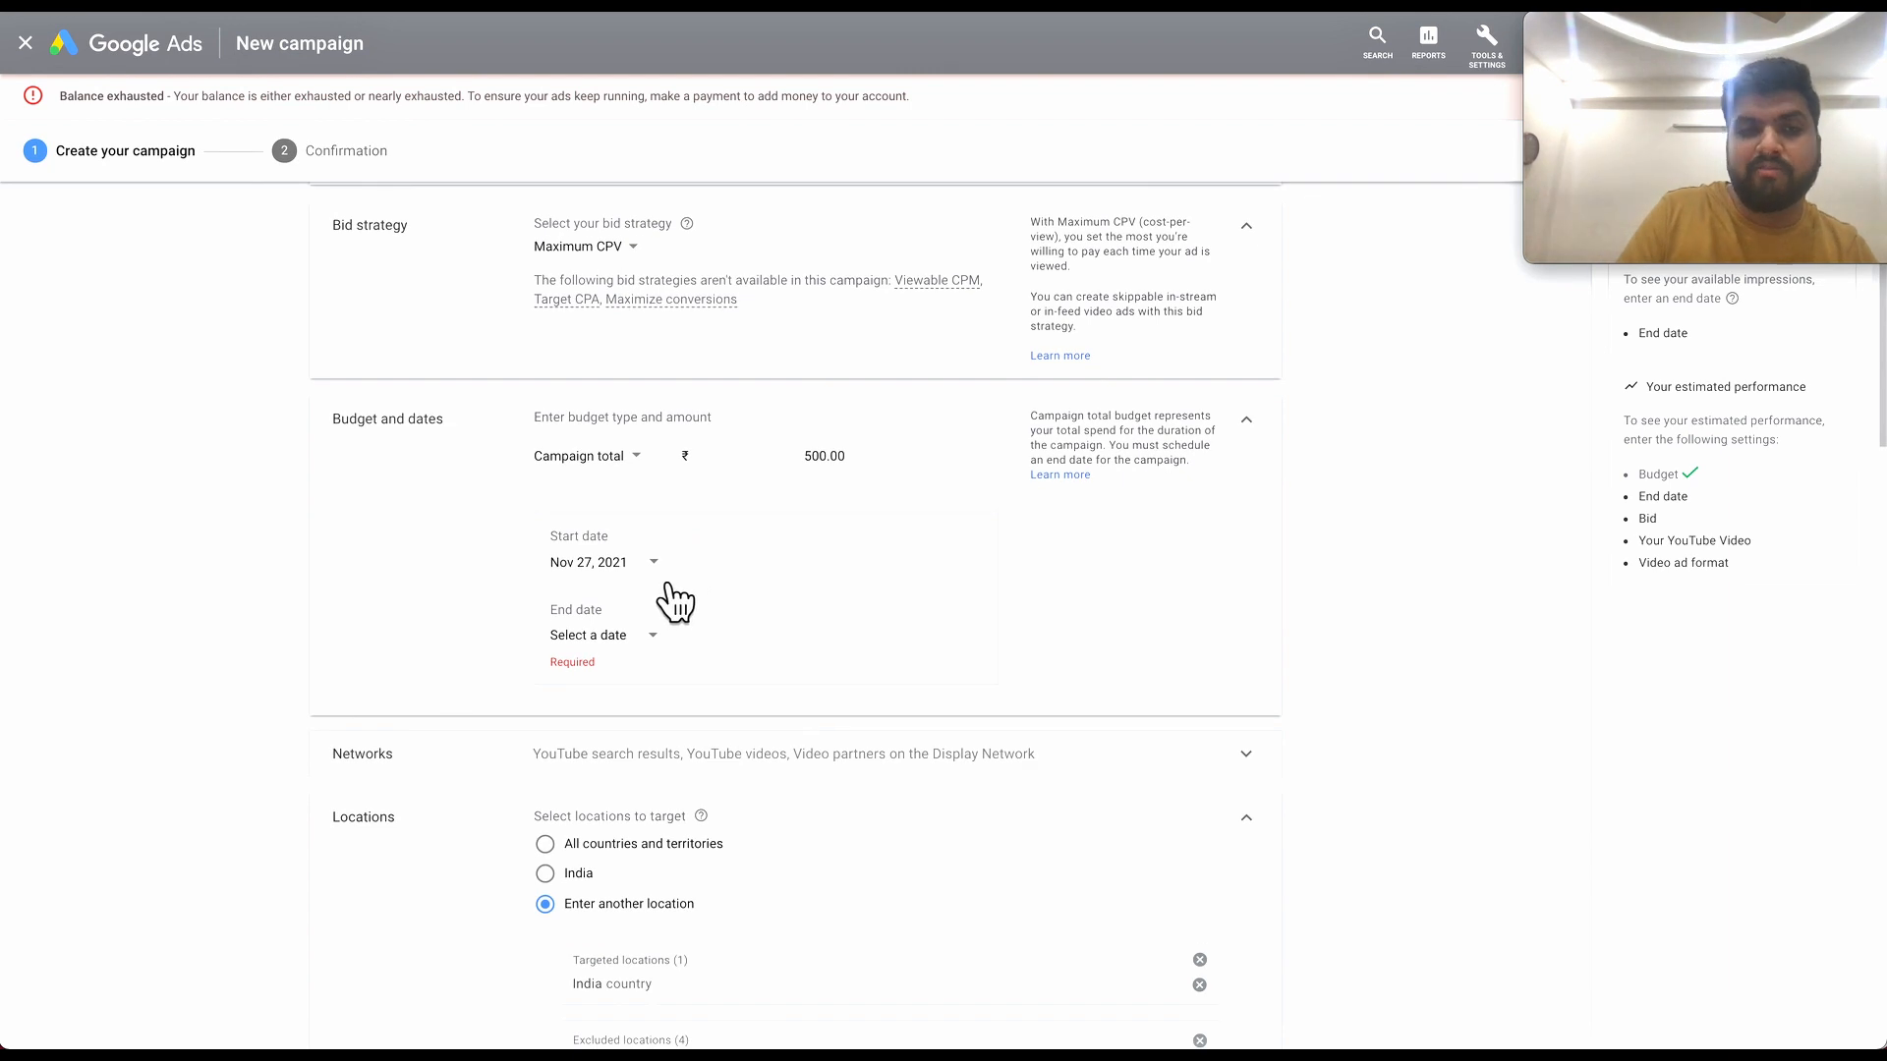
scroll(669, 614, down, 1)
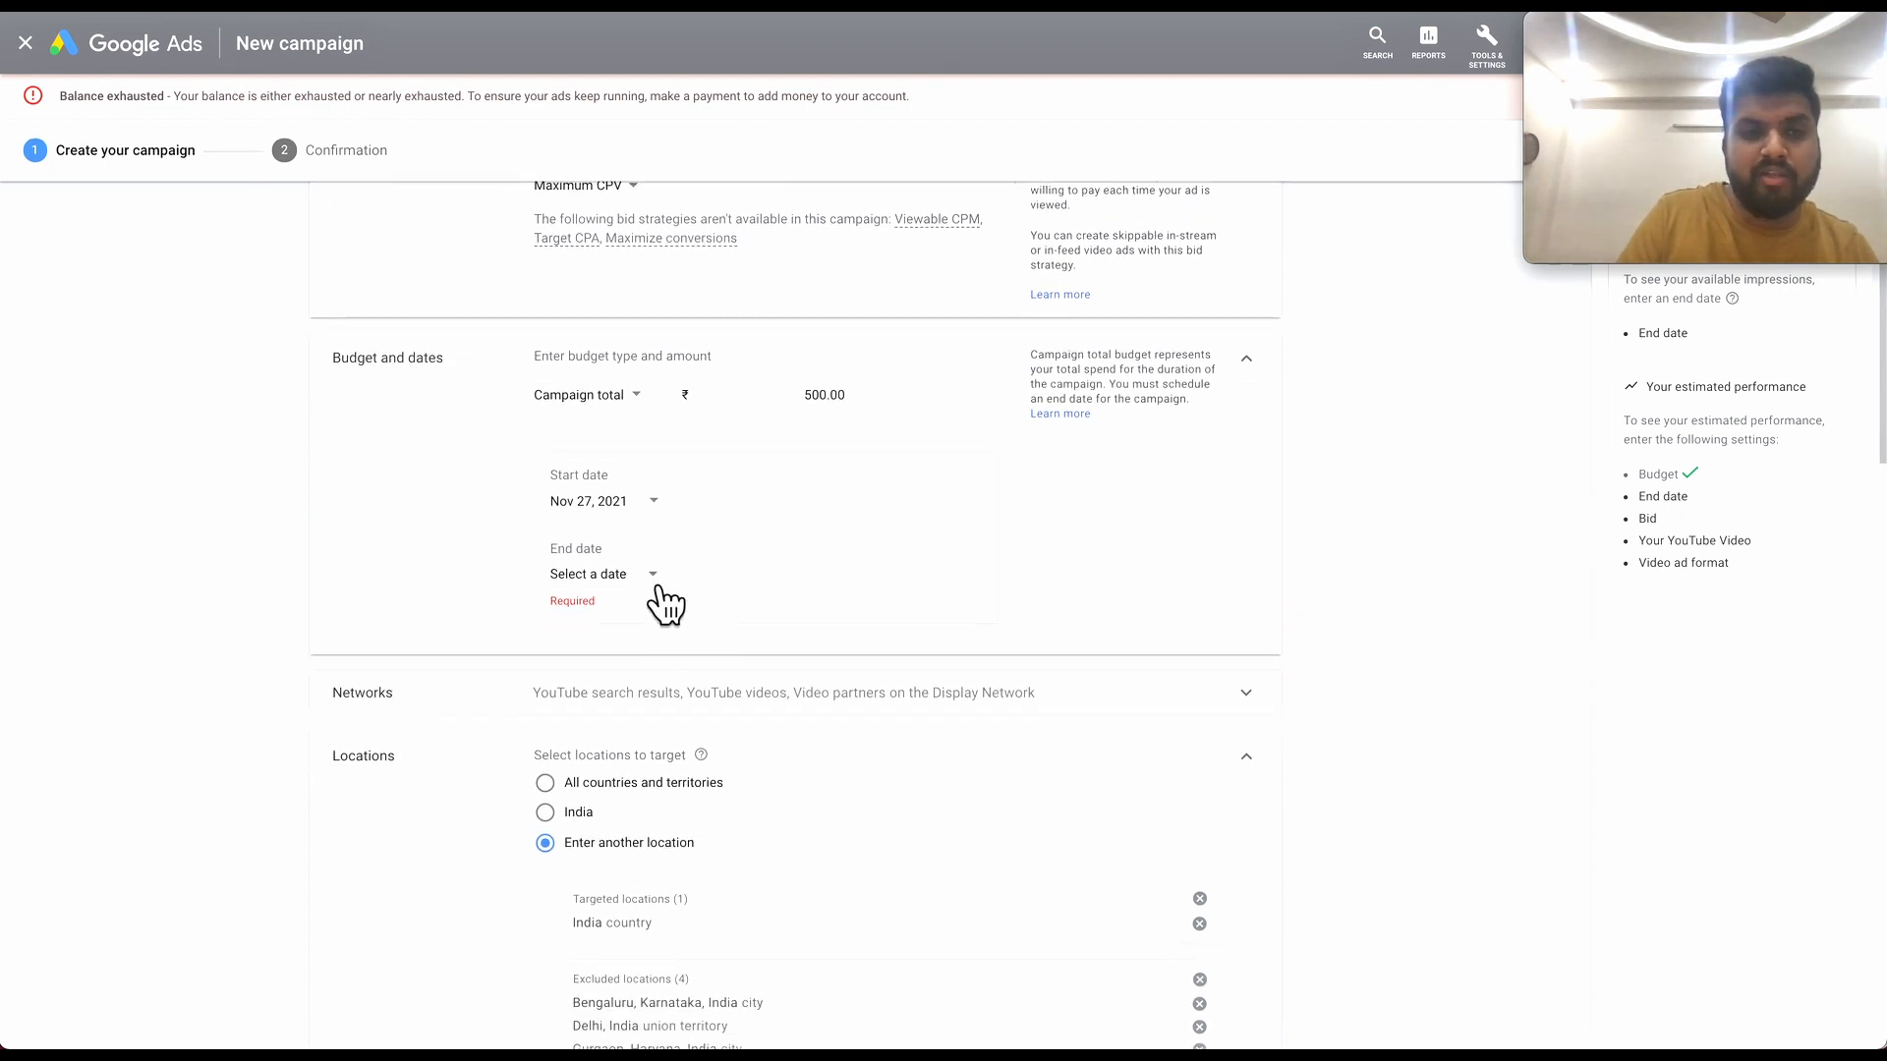
click(657, 587)
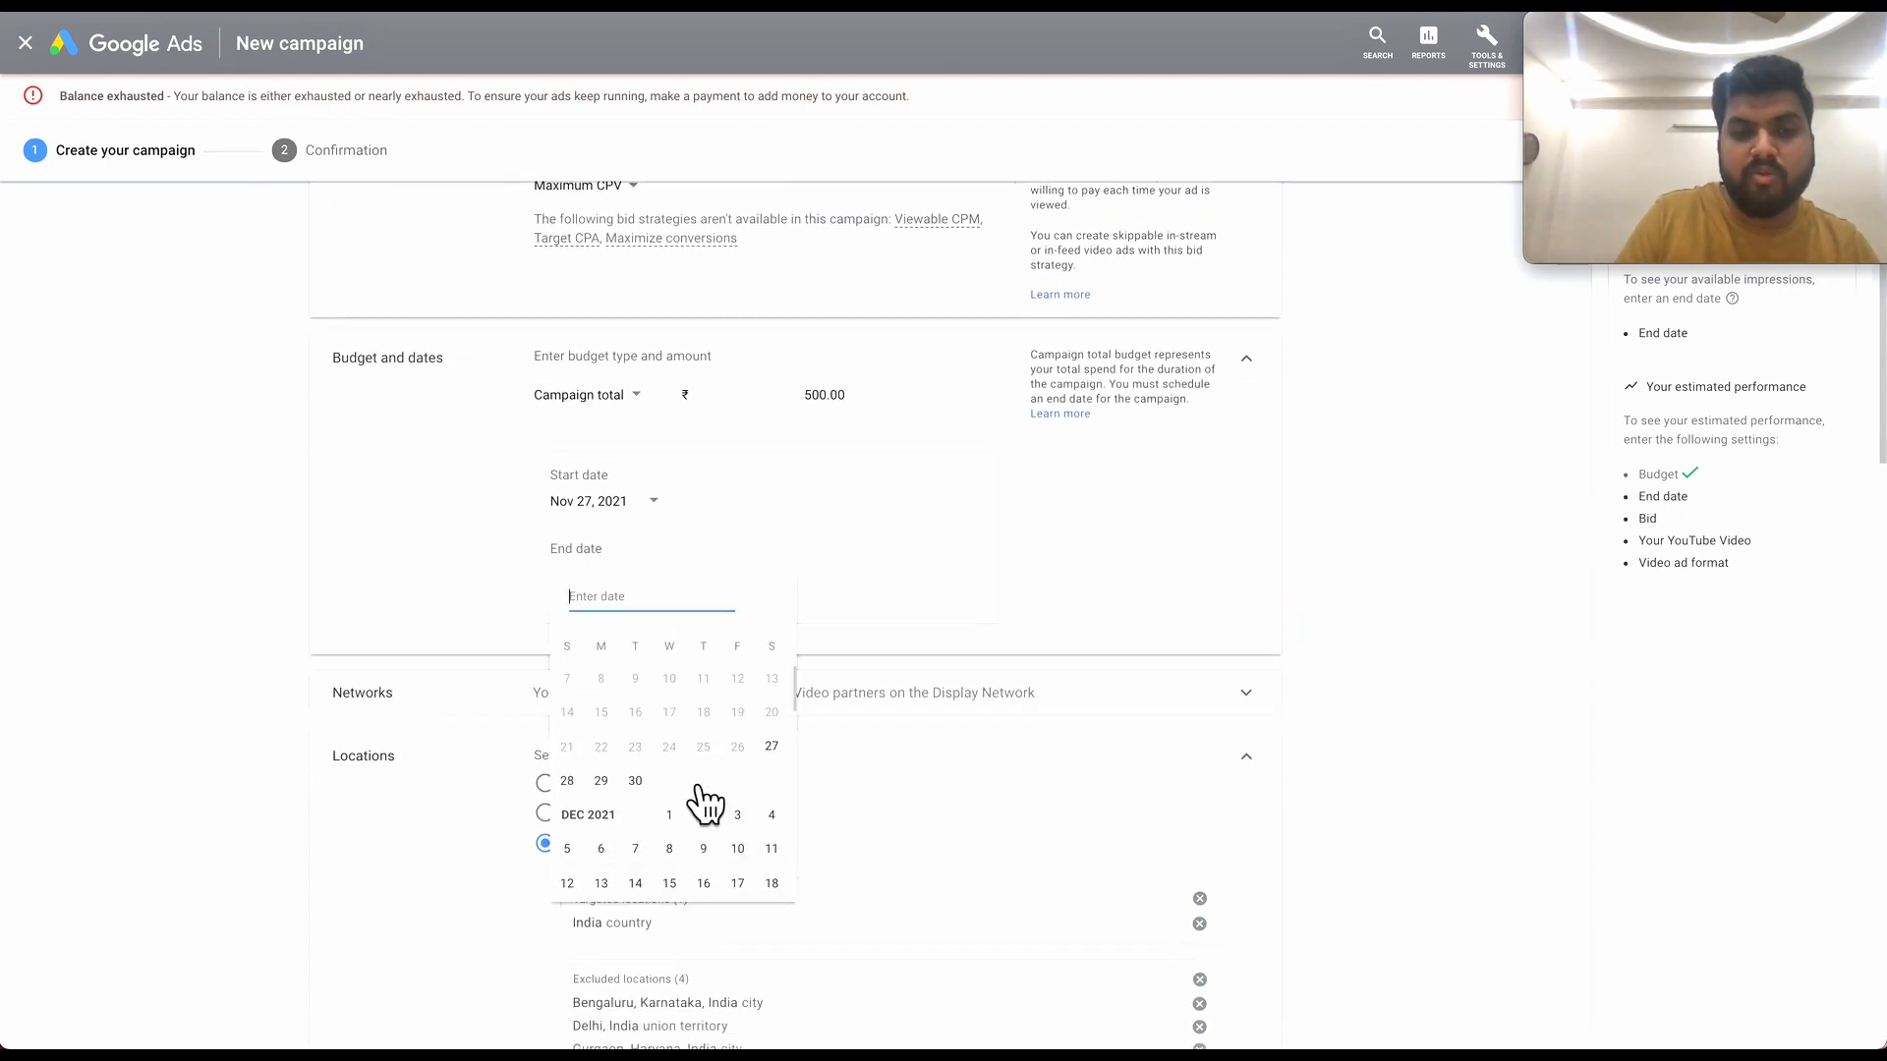
scroll(698, 813, down, 2)
scroll(763, 832, up, 1)
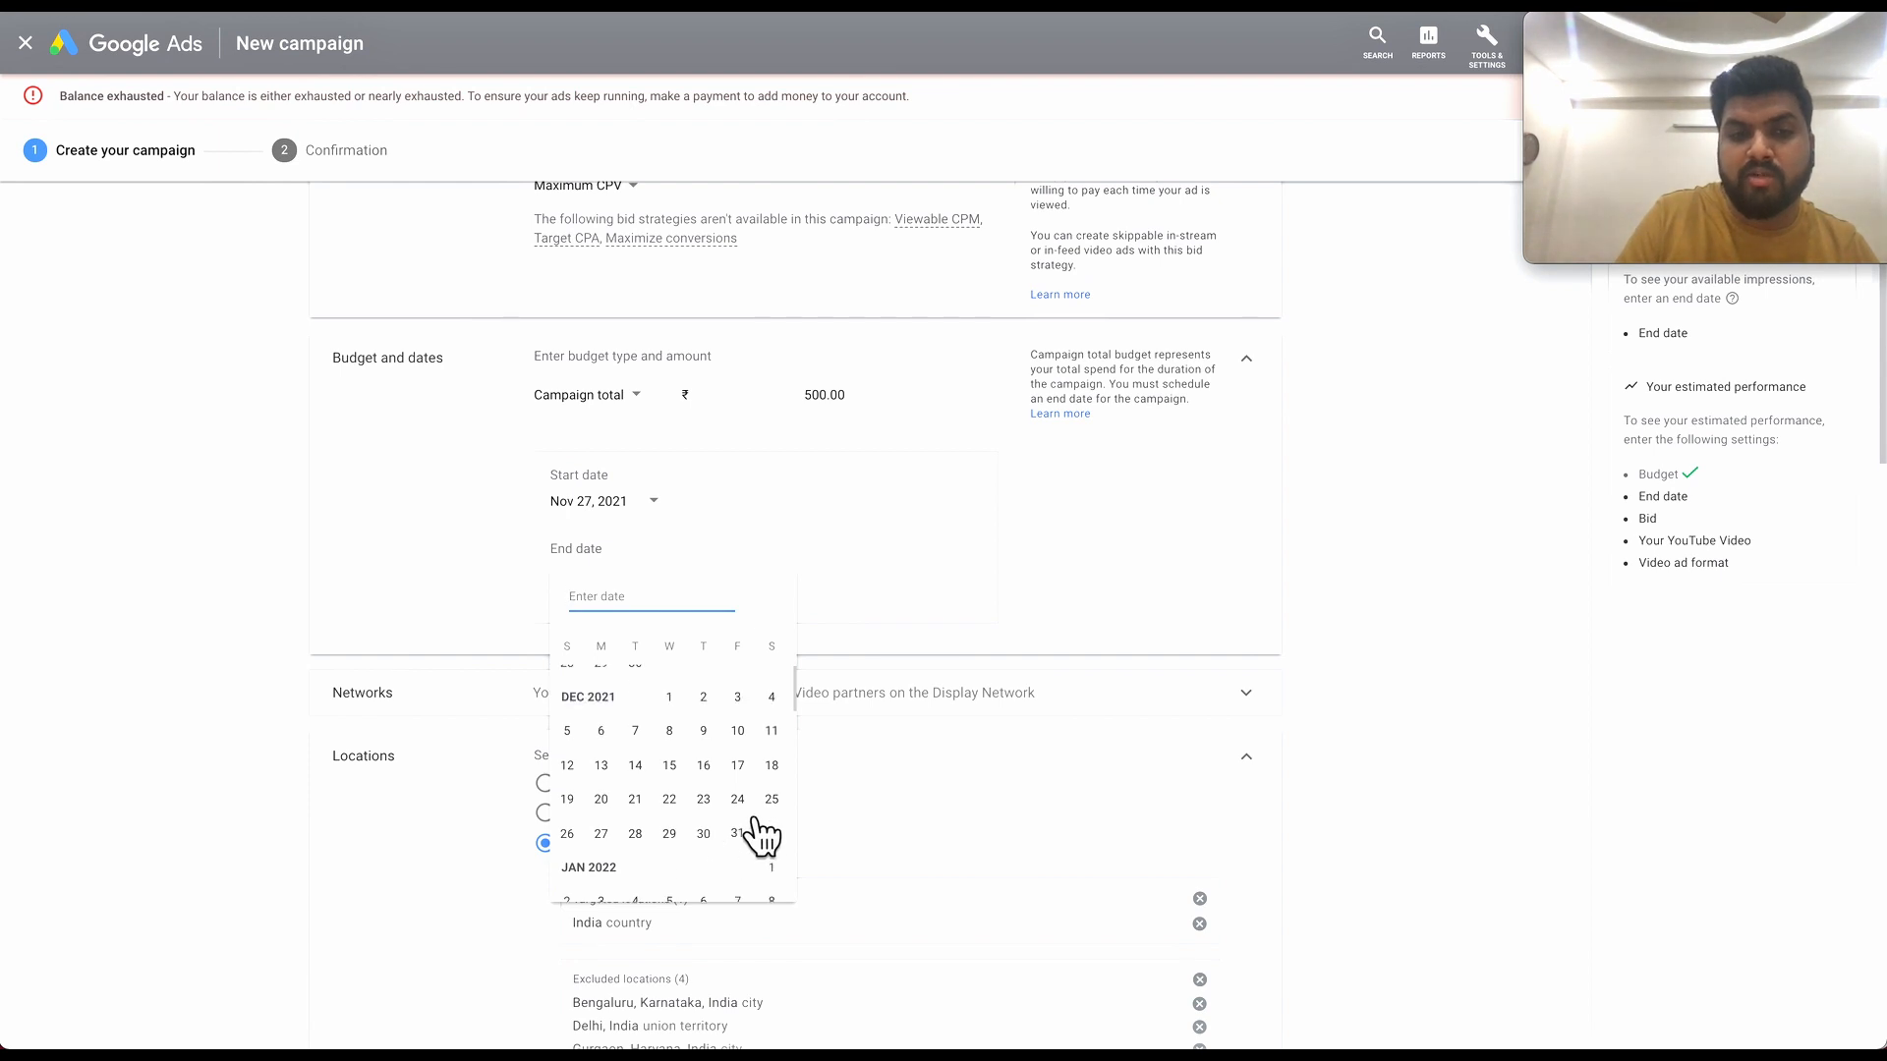
click(747, 831)
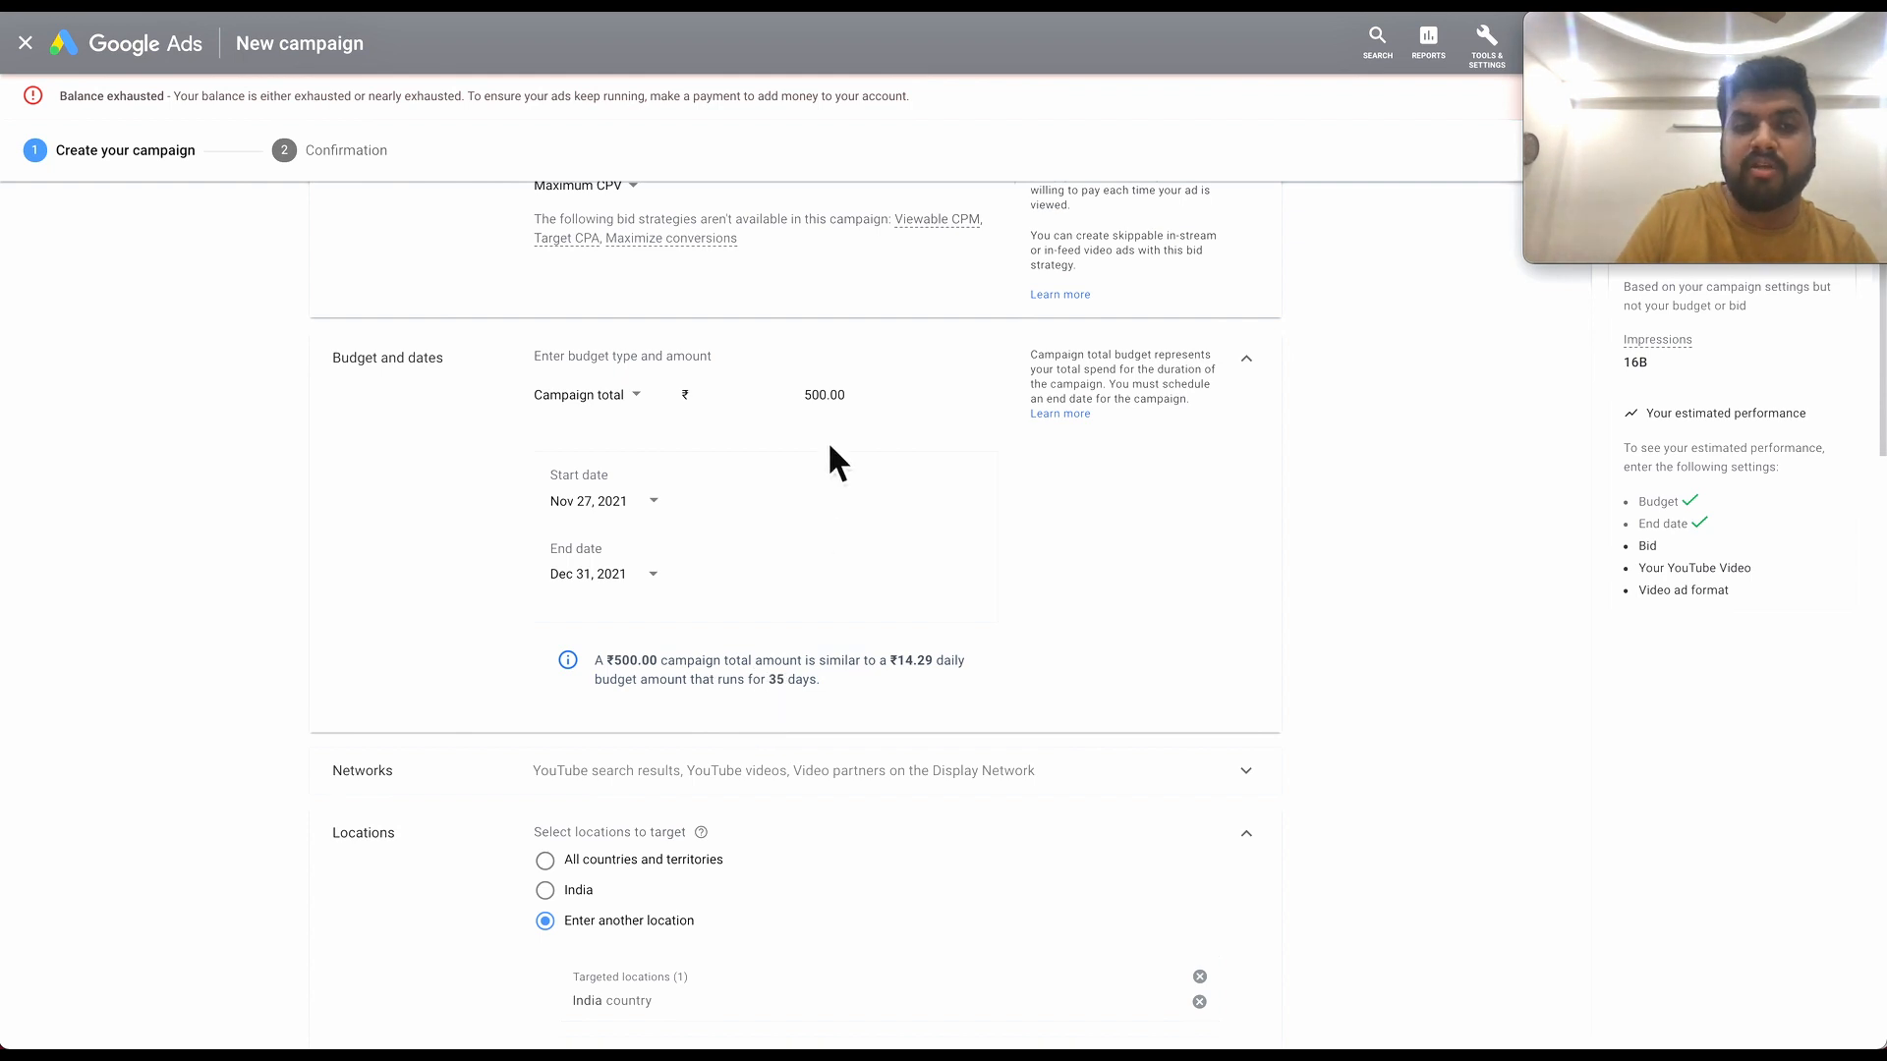
Change the campaign total budget to ₹3,500.
double_click(790, 408)
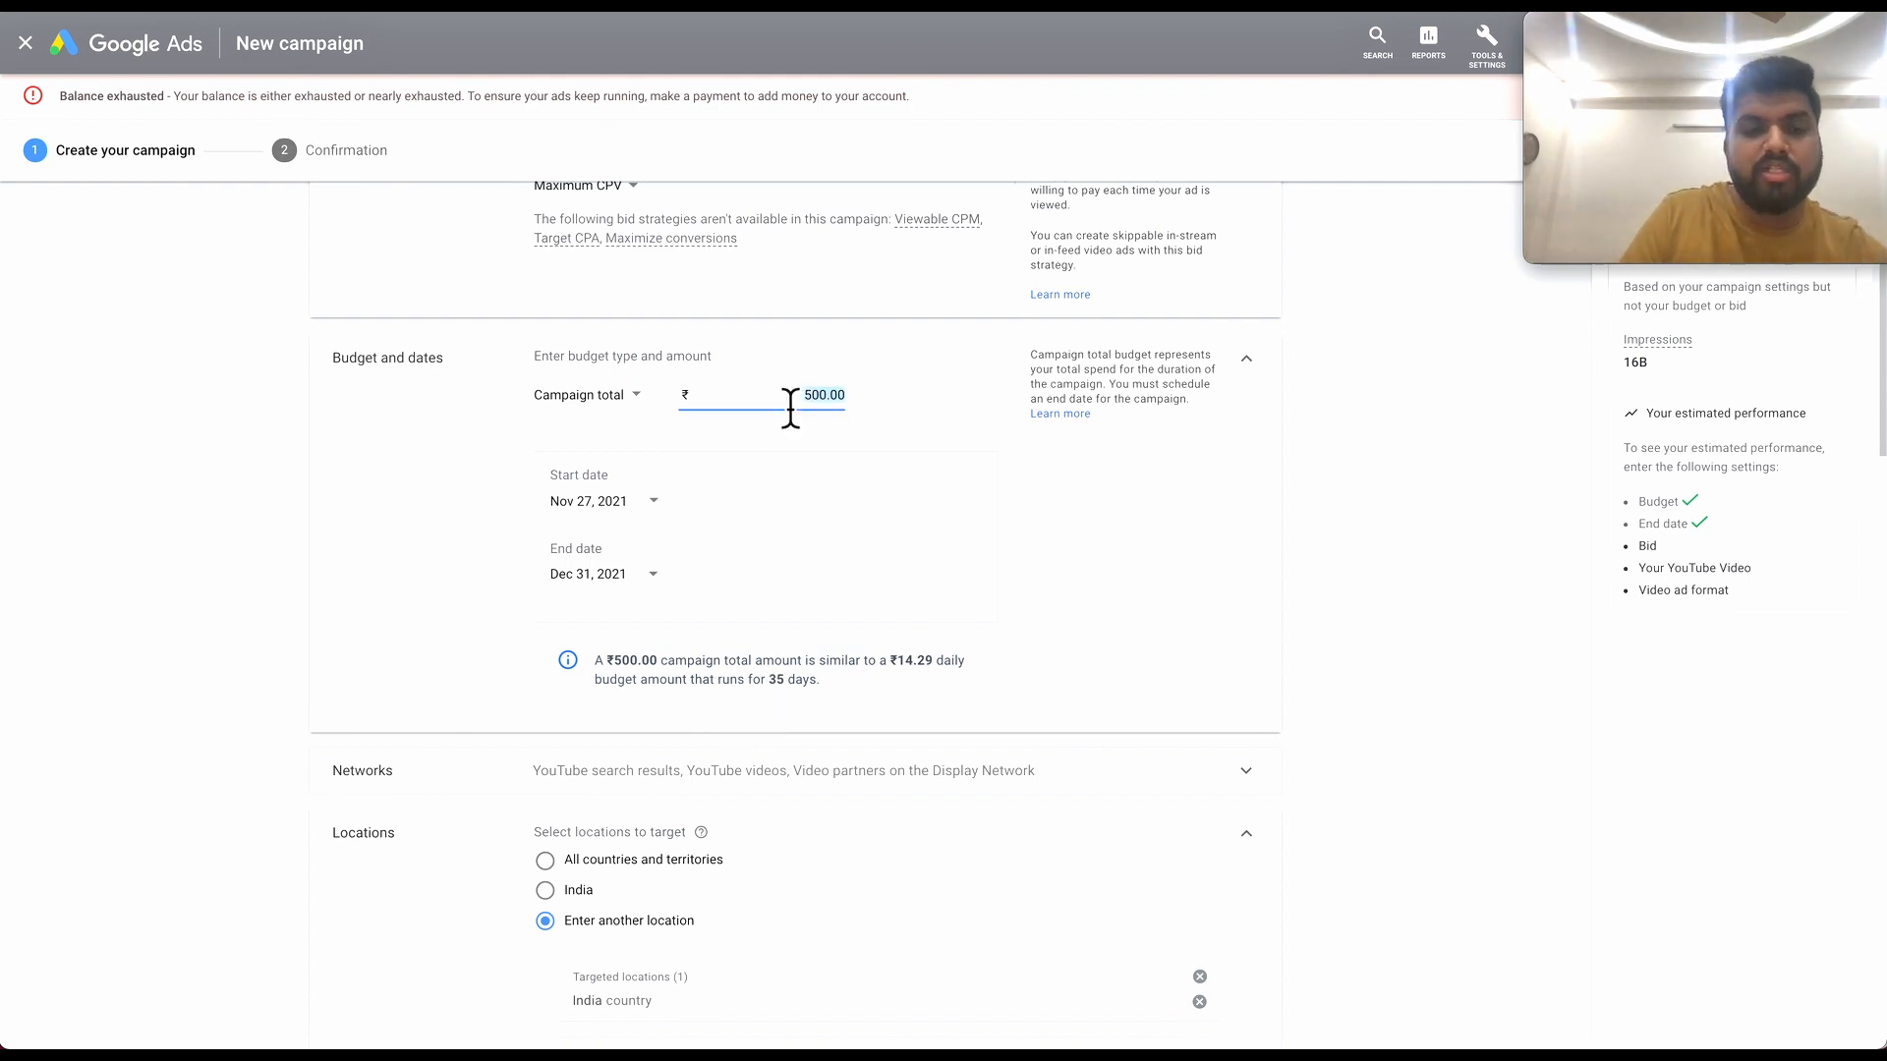
text(355.00)
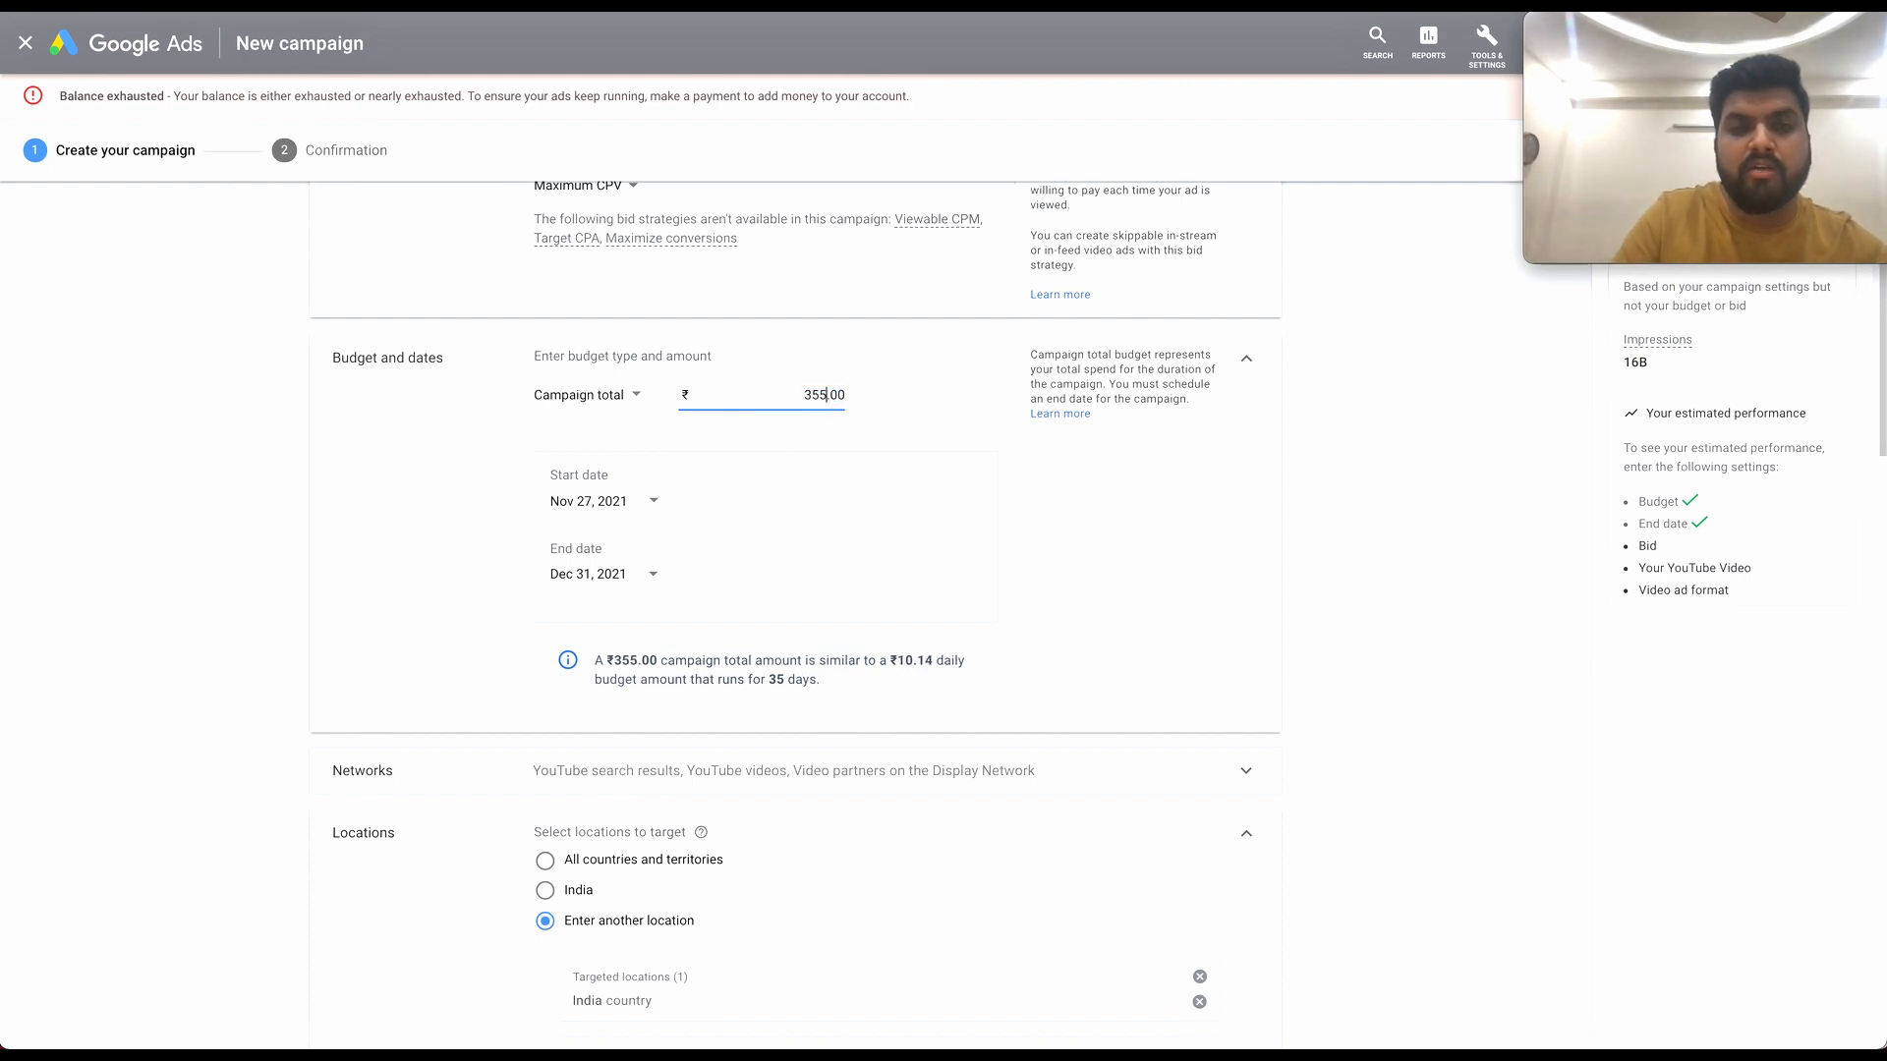
key(BackSpace)
text(00)
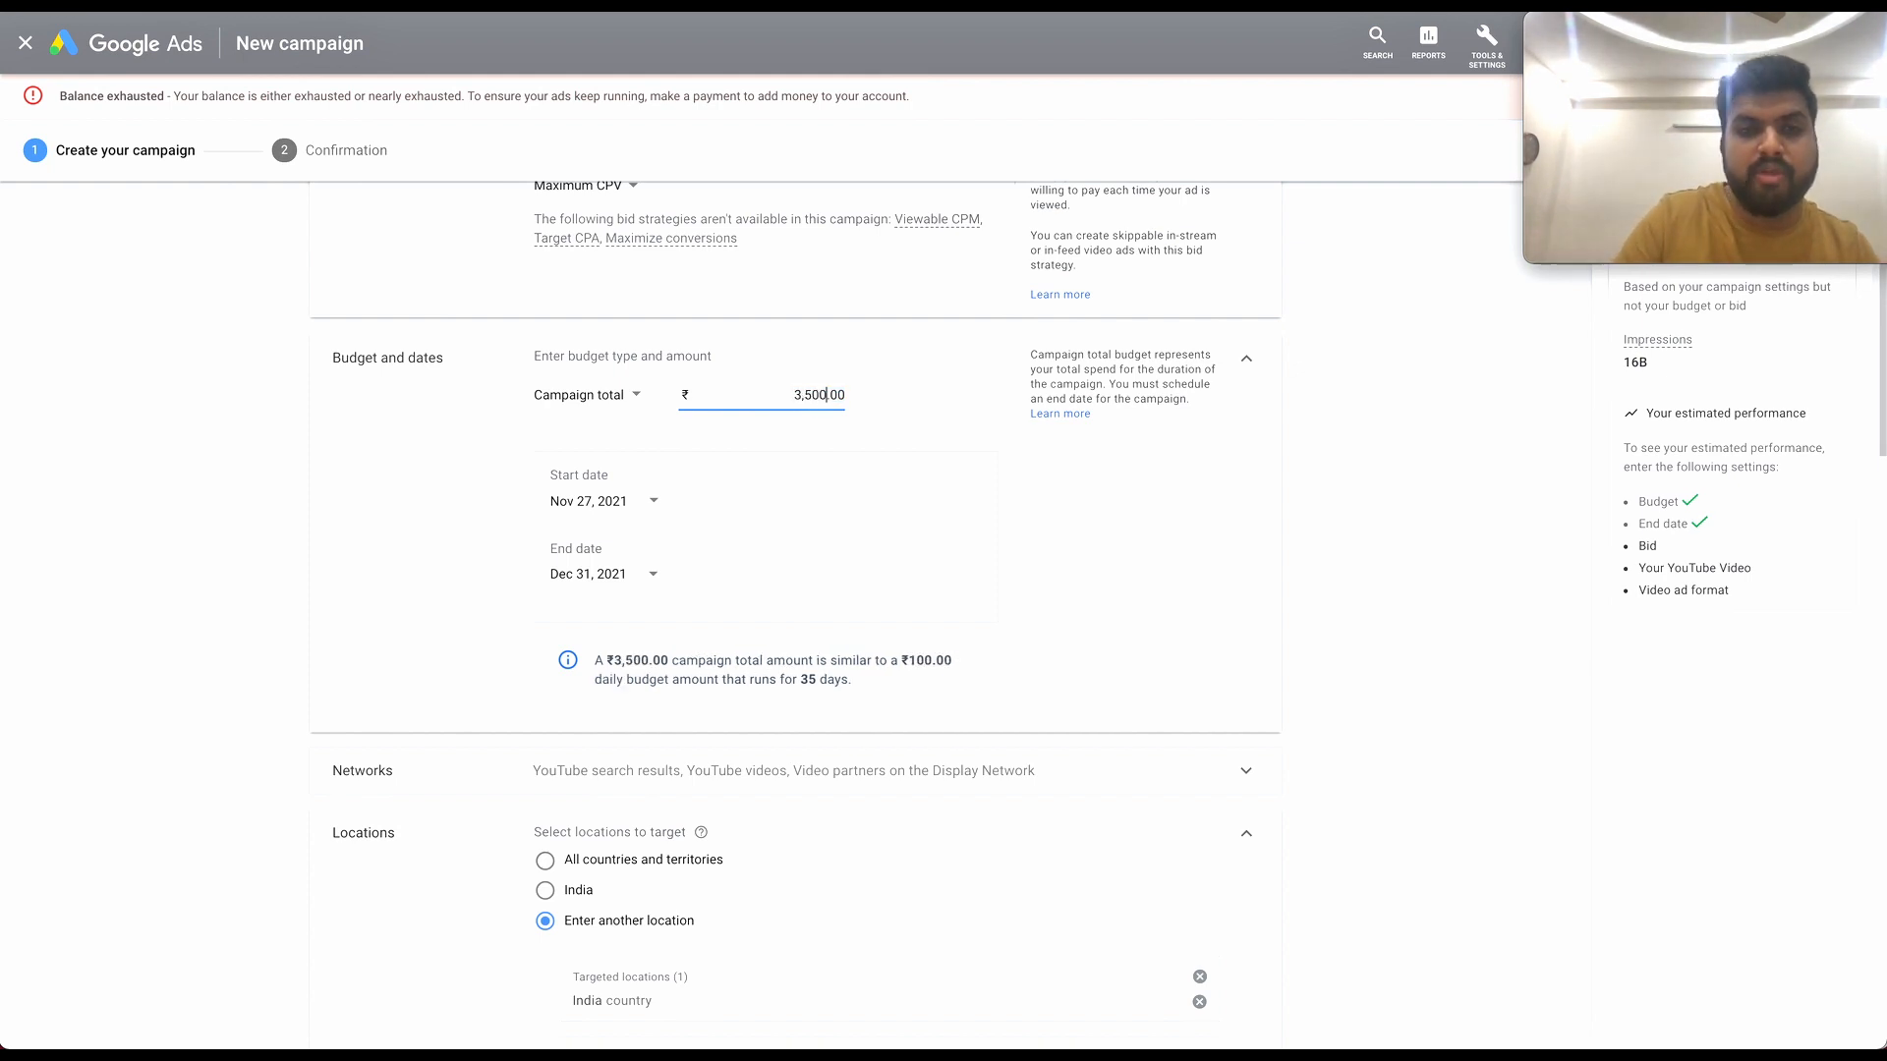
click(930, 676)
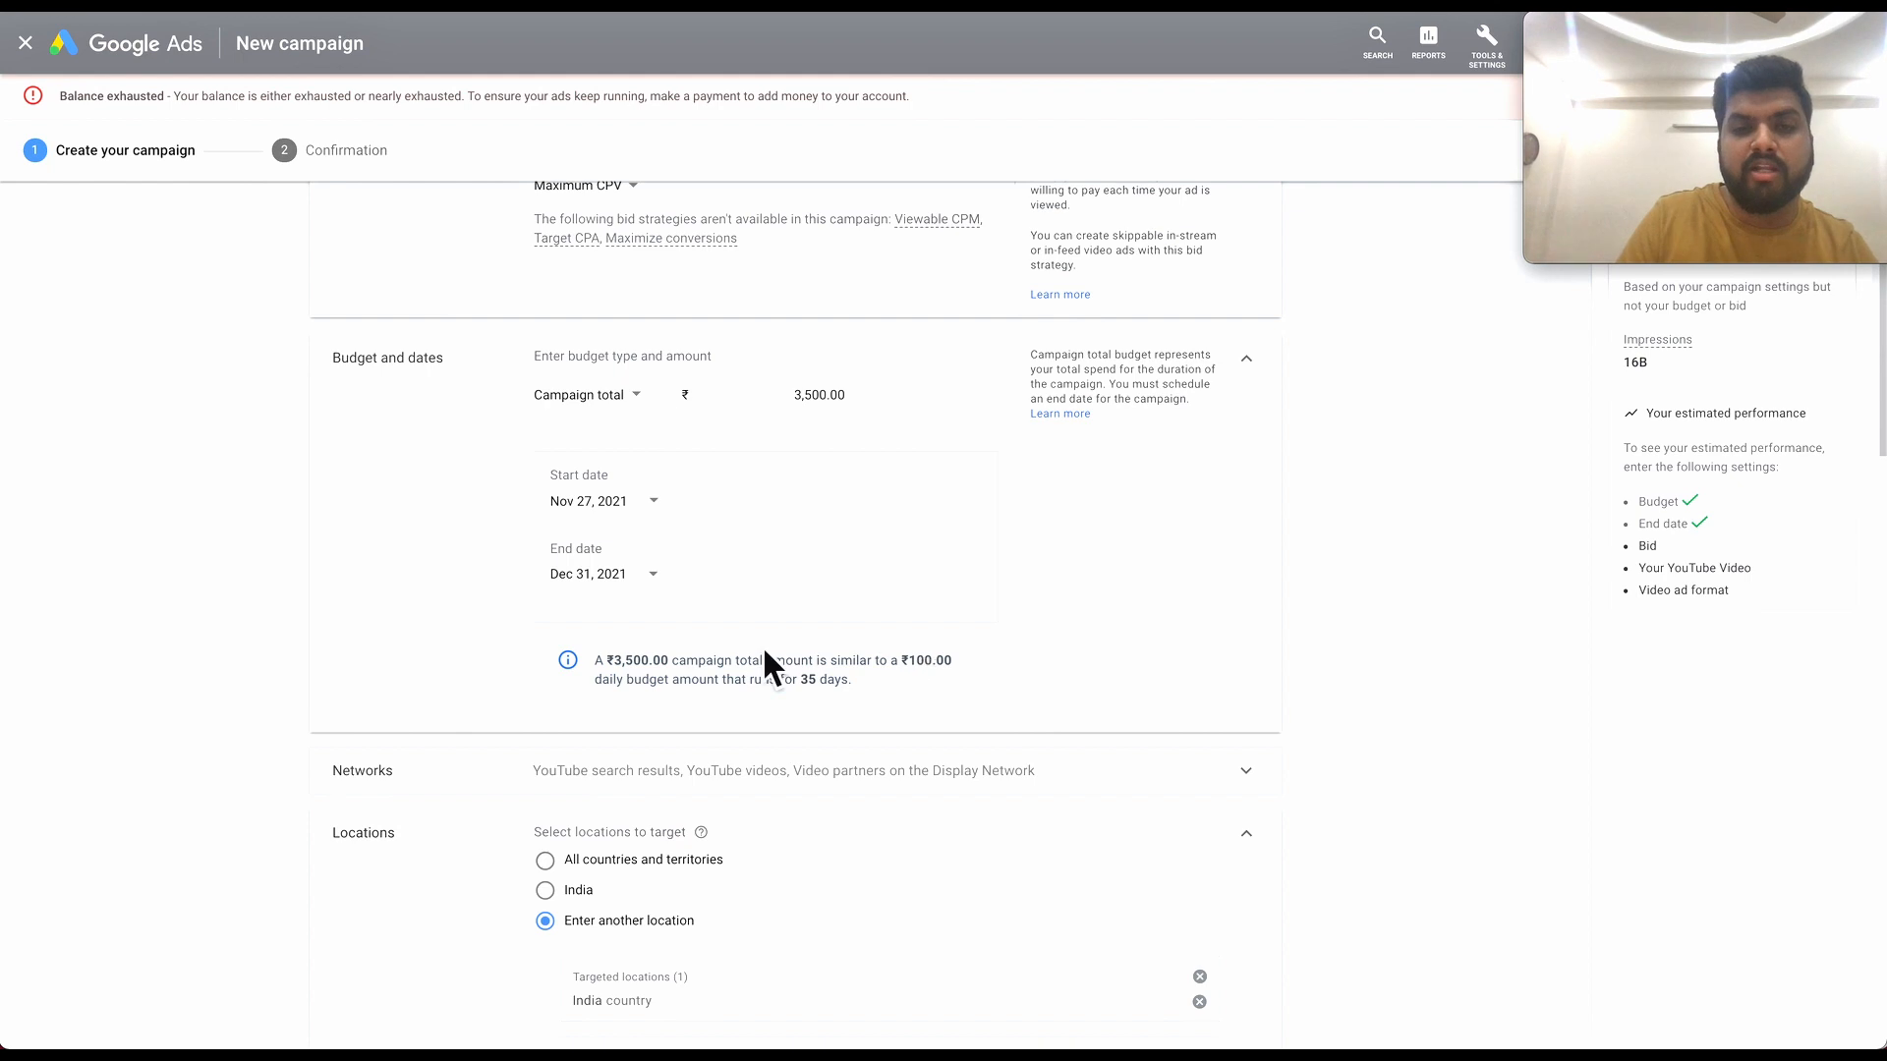
Expand the network settings and exclude Video partners on the Display Network from the campaign.
scroll(422, 604, up, 1)
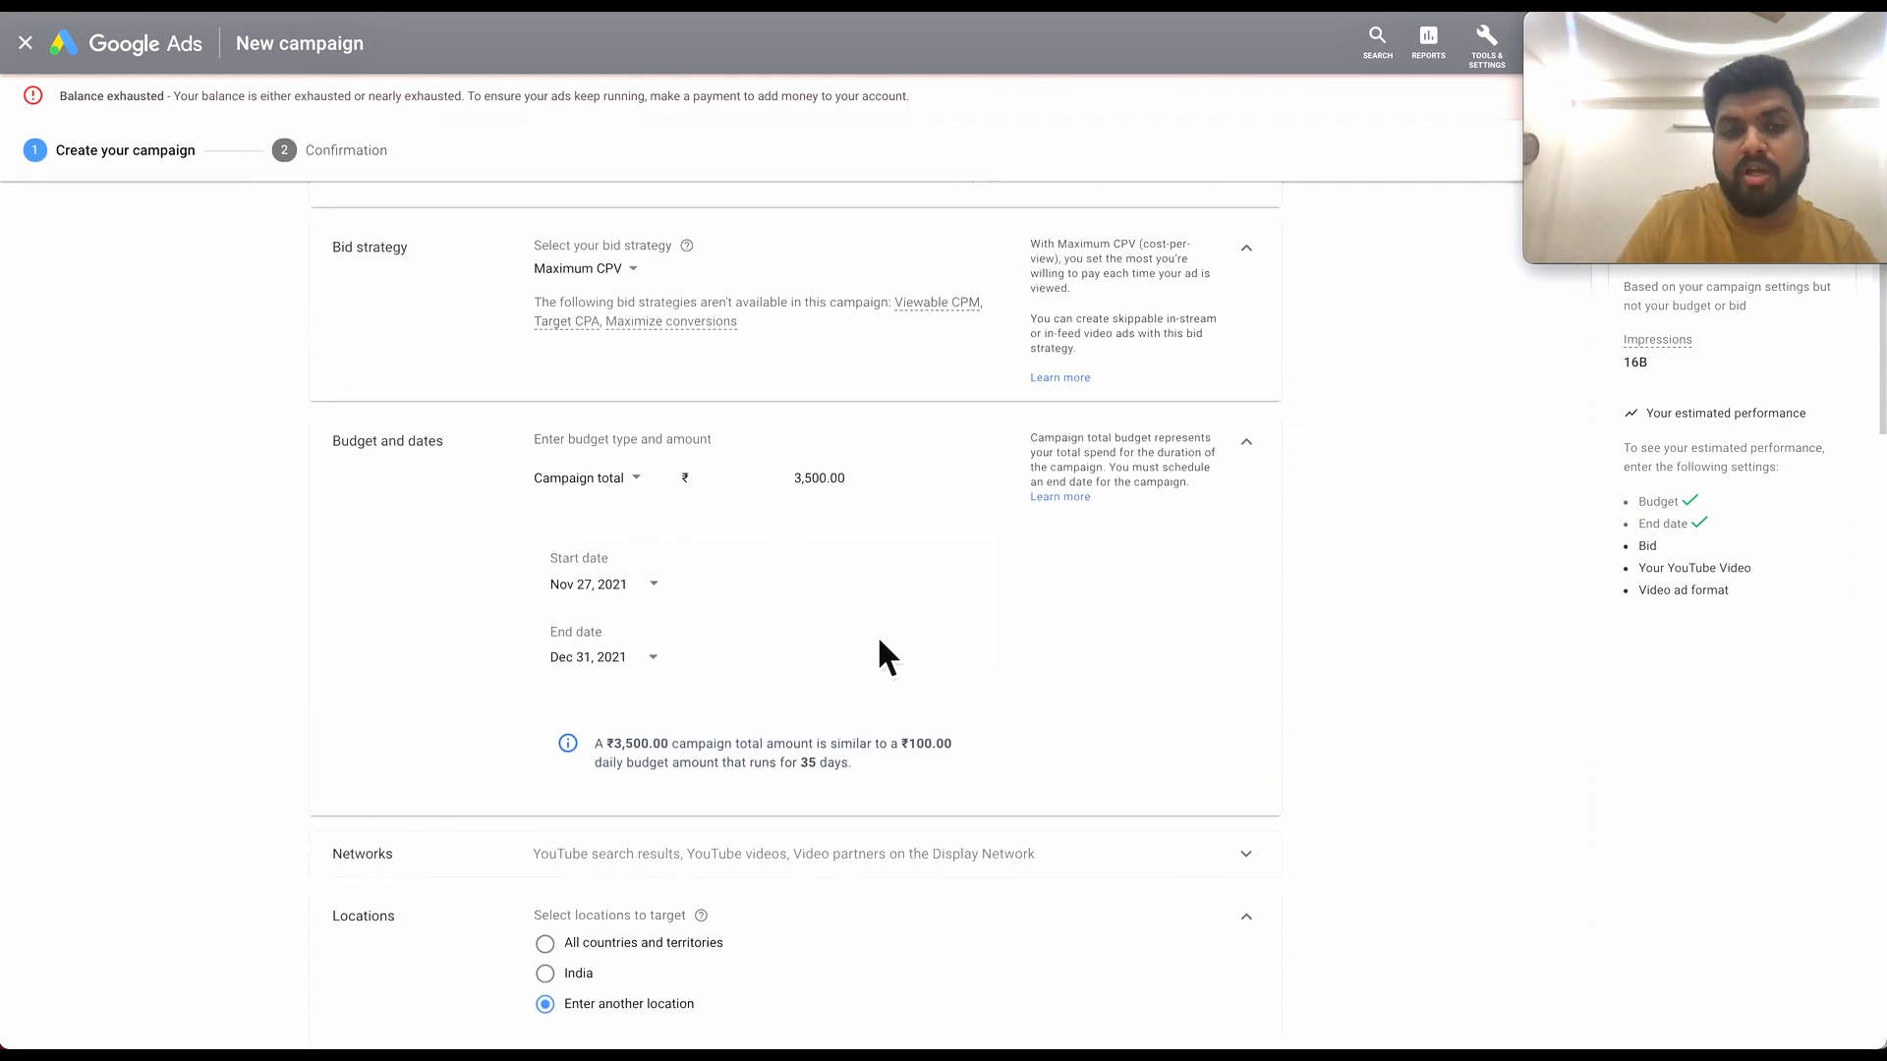
scroll(879, 641, up, 1)
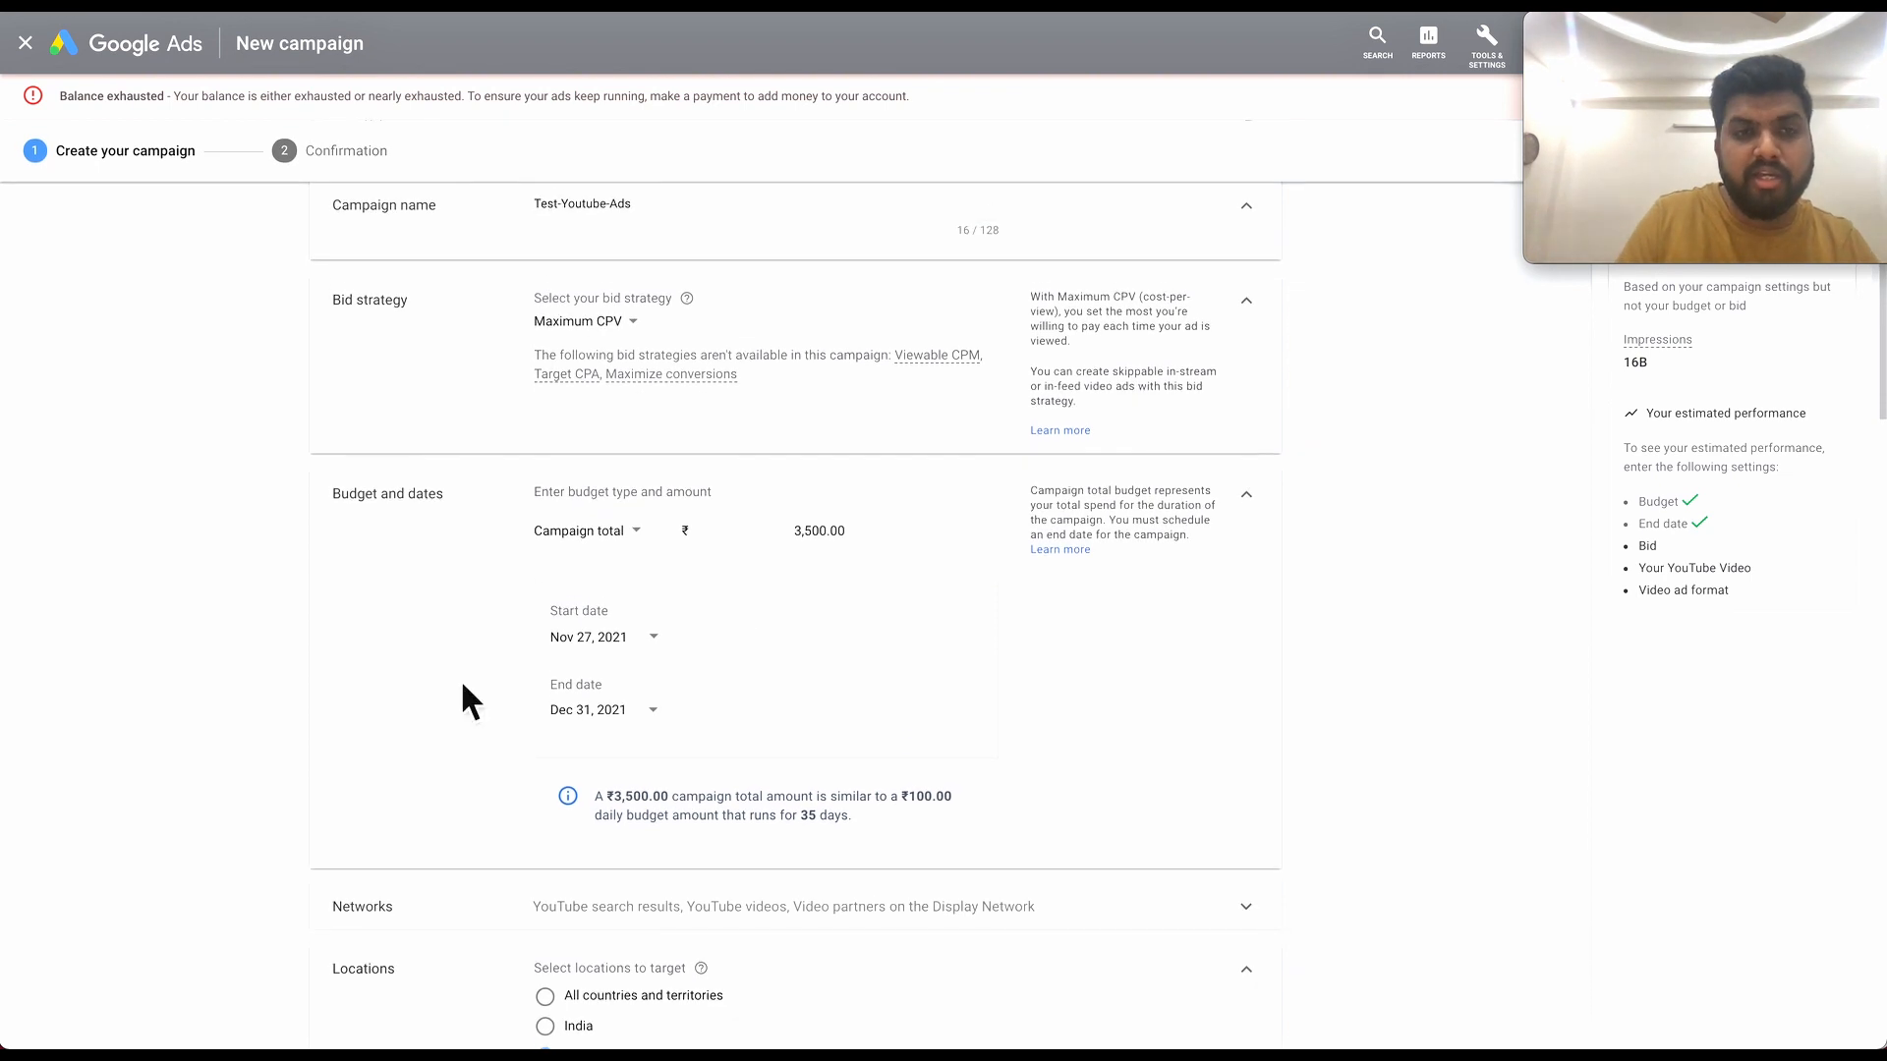
scroll(463, 685, down, 4)
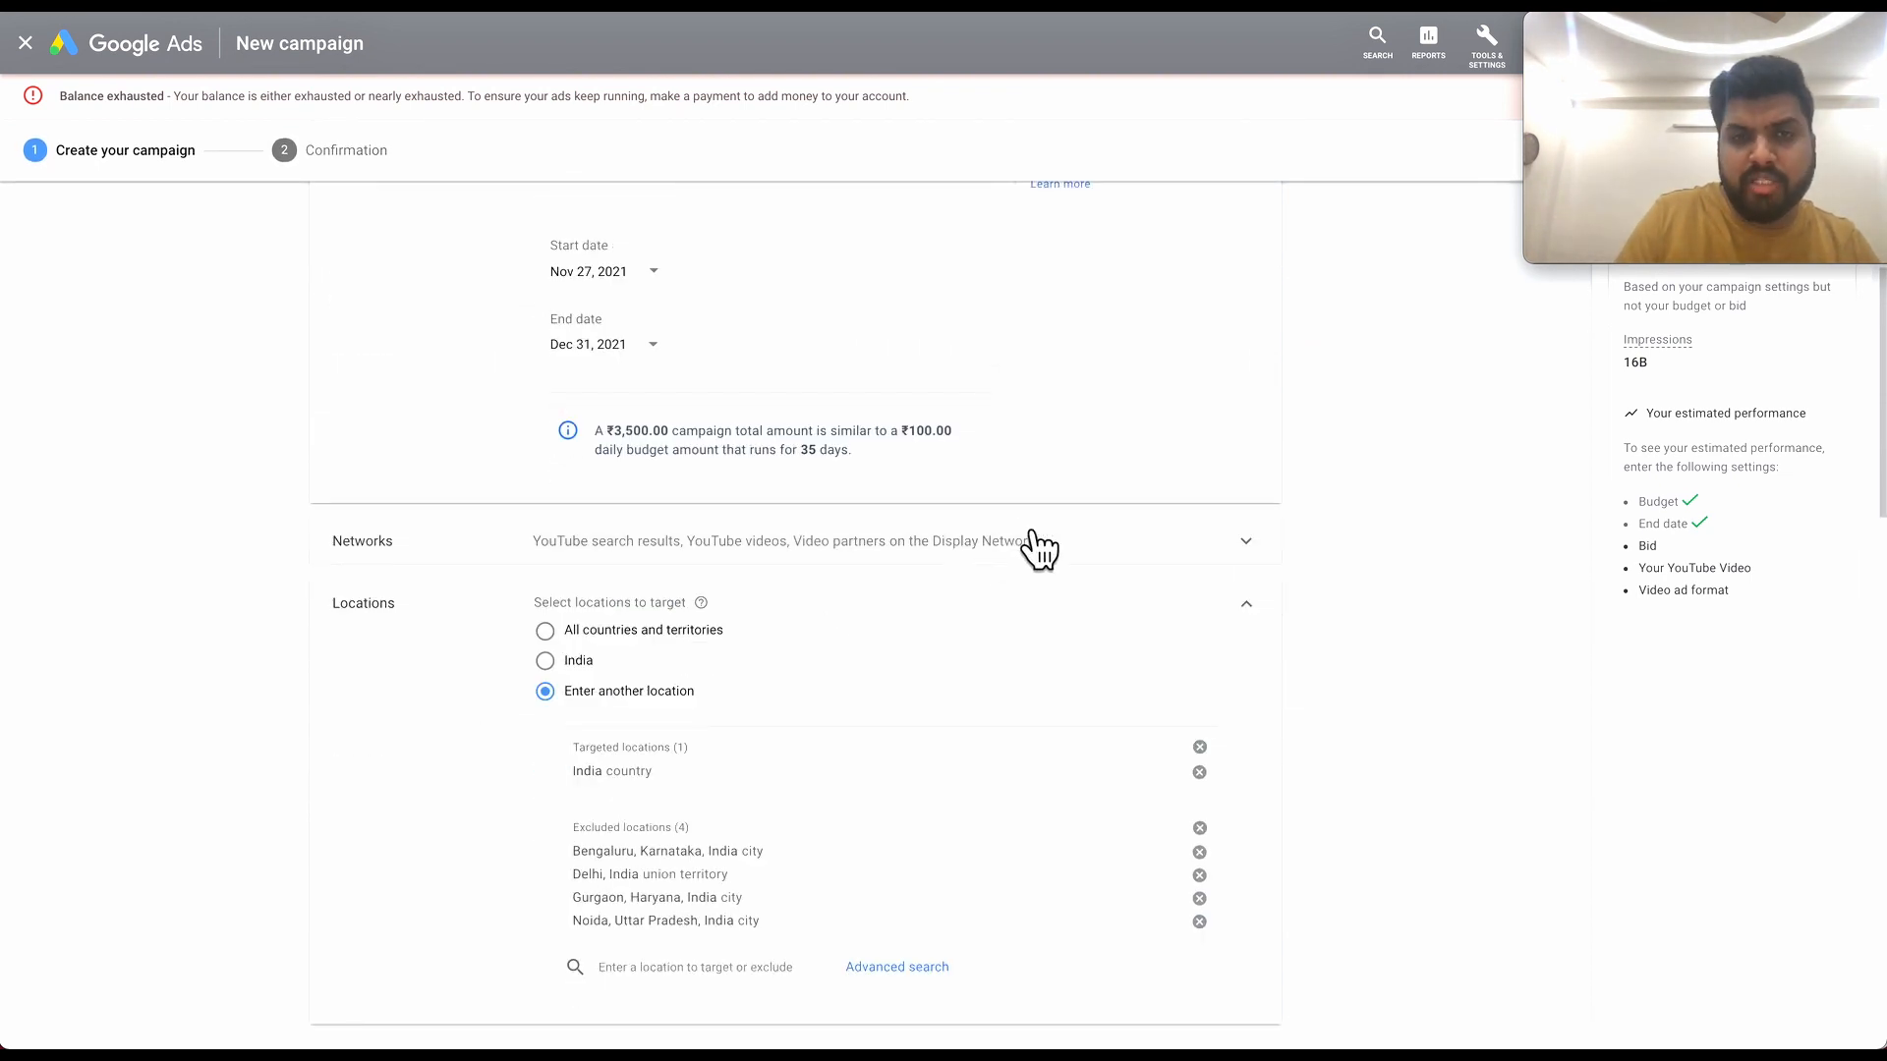
scroll(952, 488, up, 1)
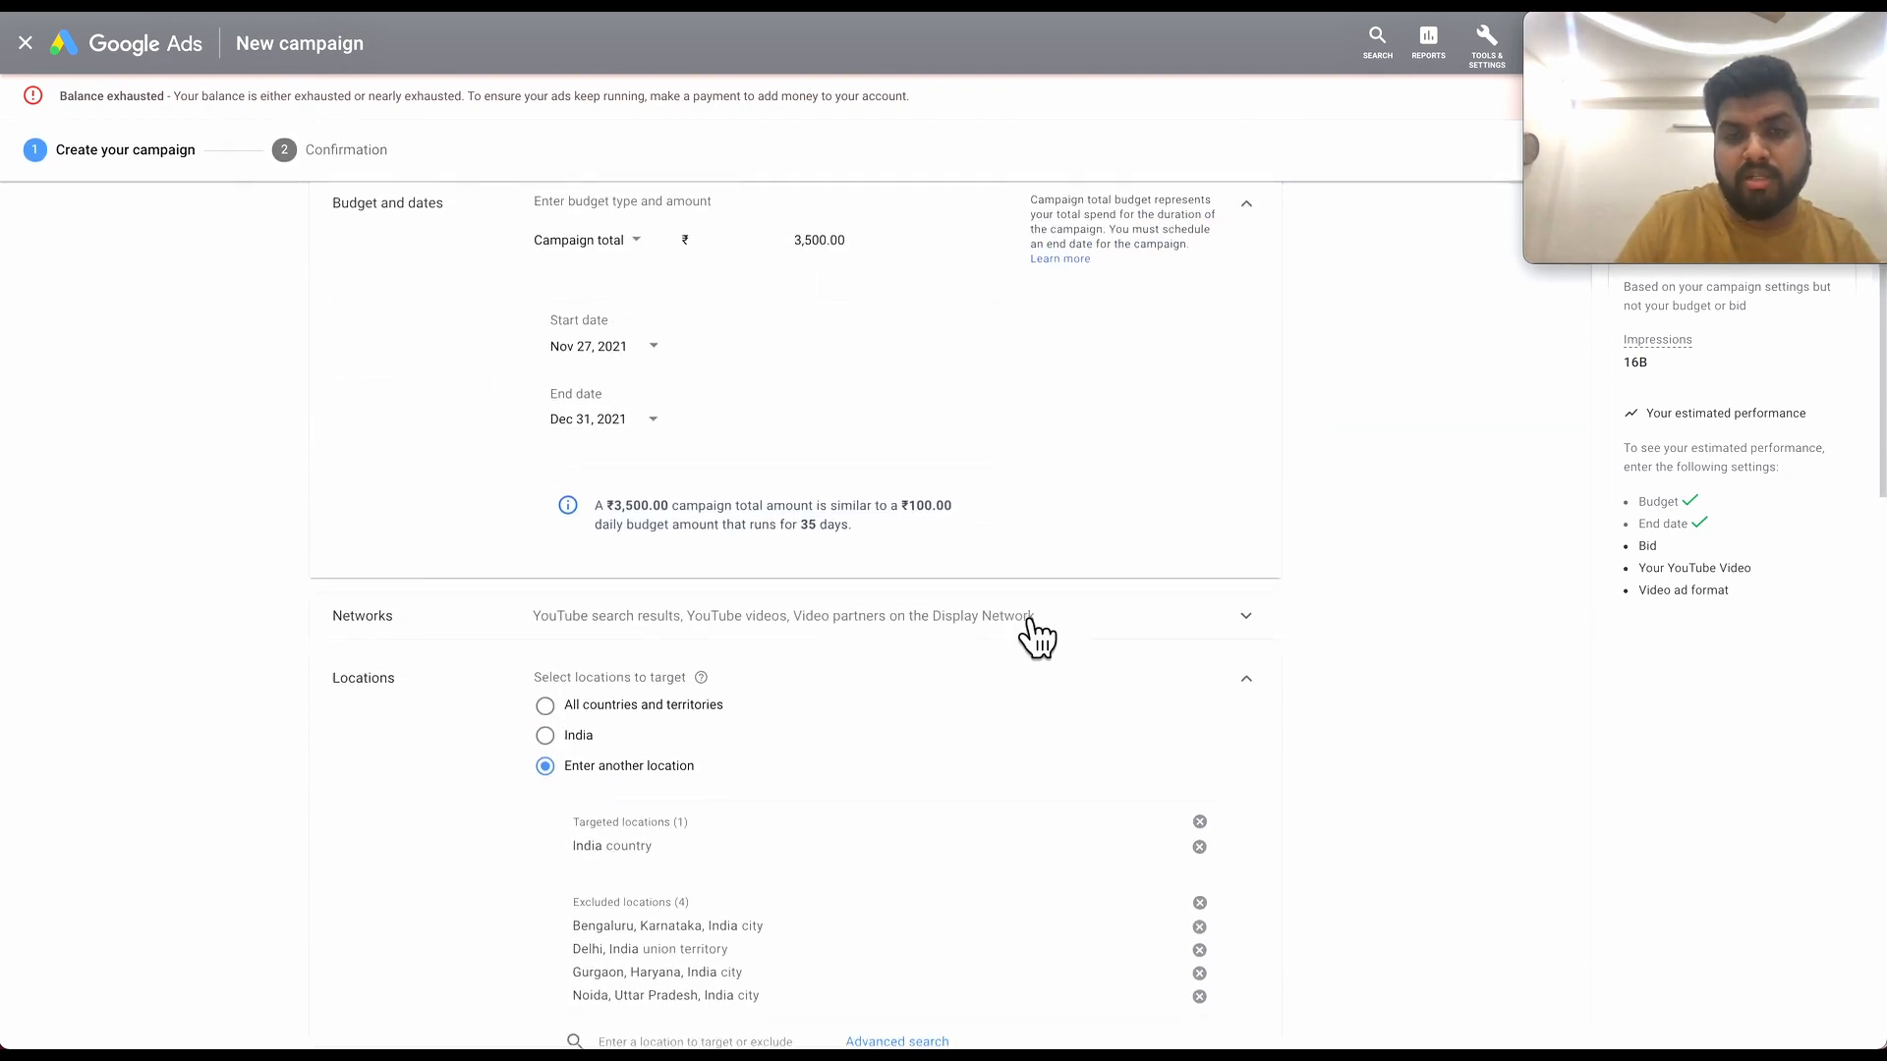
scroll(1101, 590, down, 2)
click(418, 503)
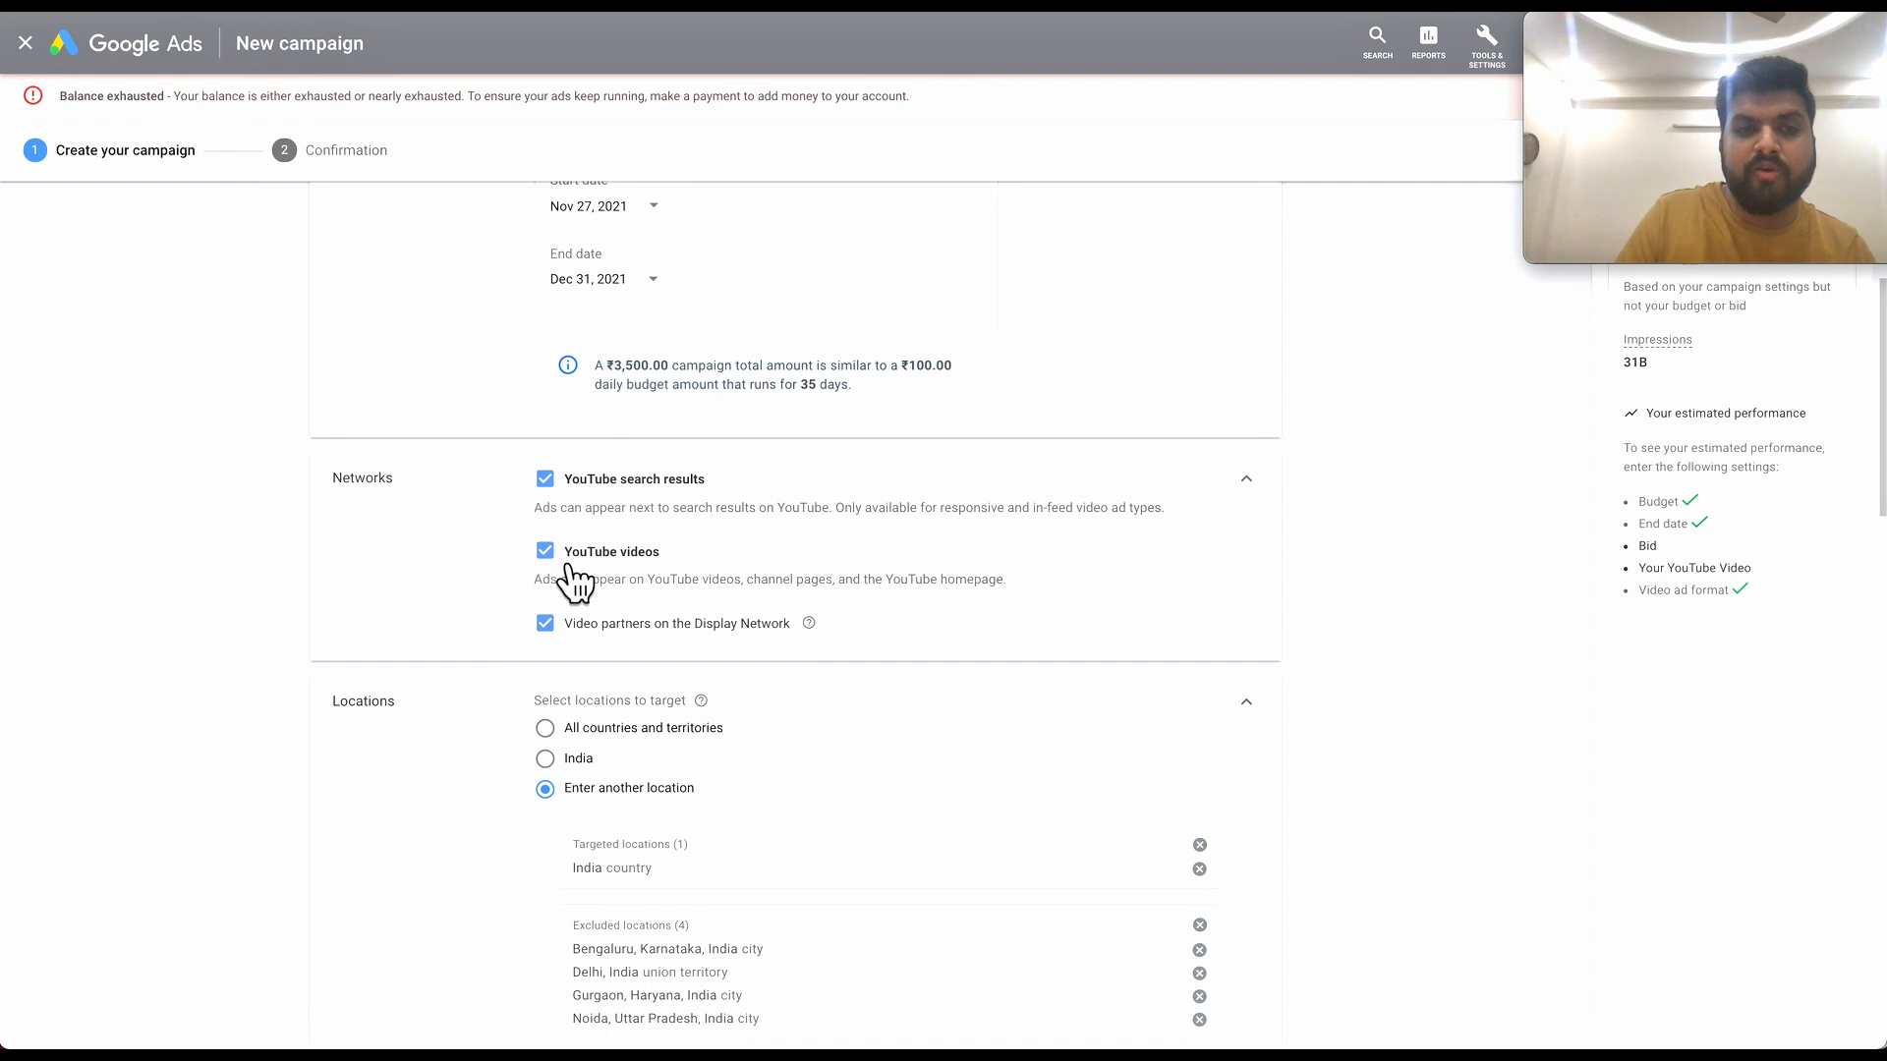
mouse_move(826, 639)
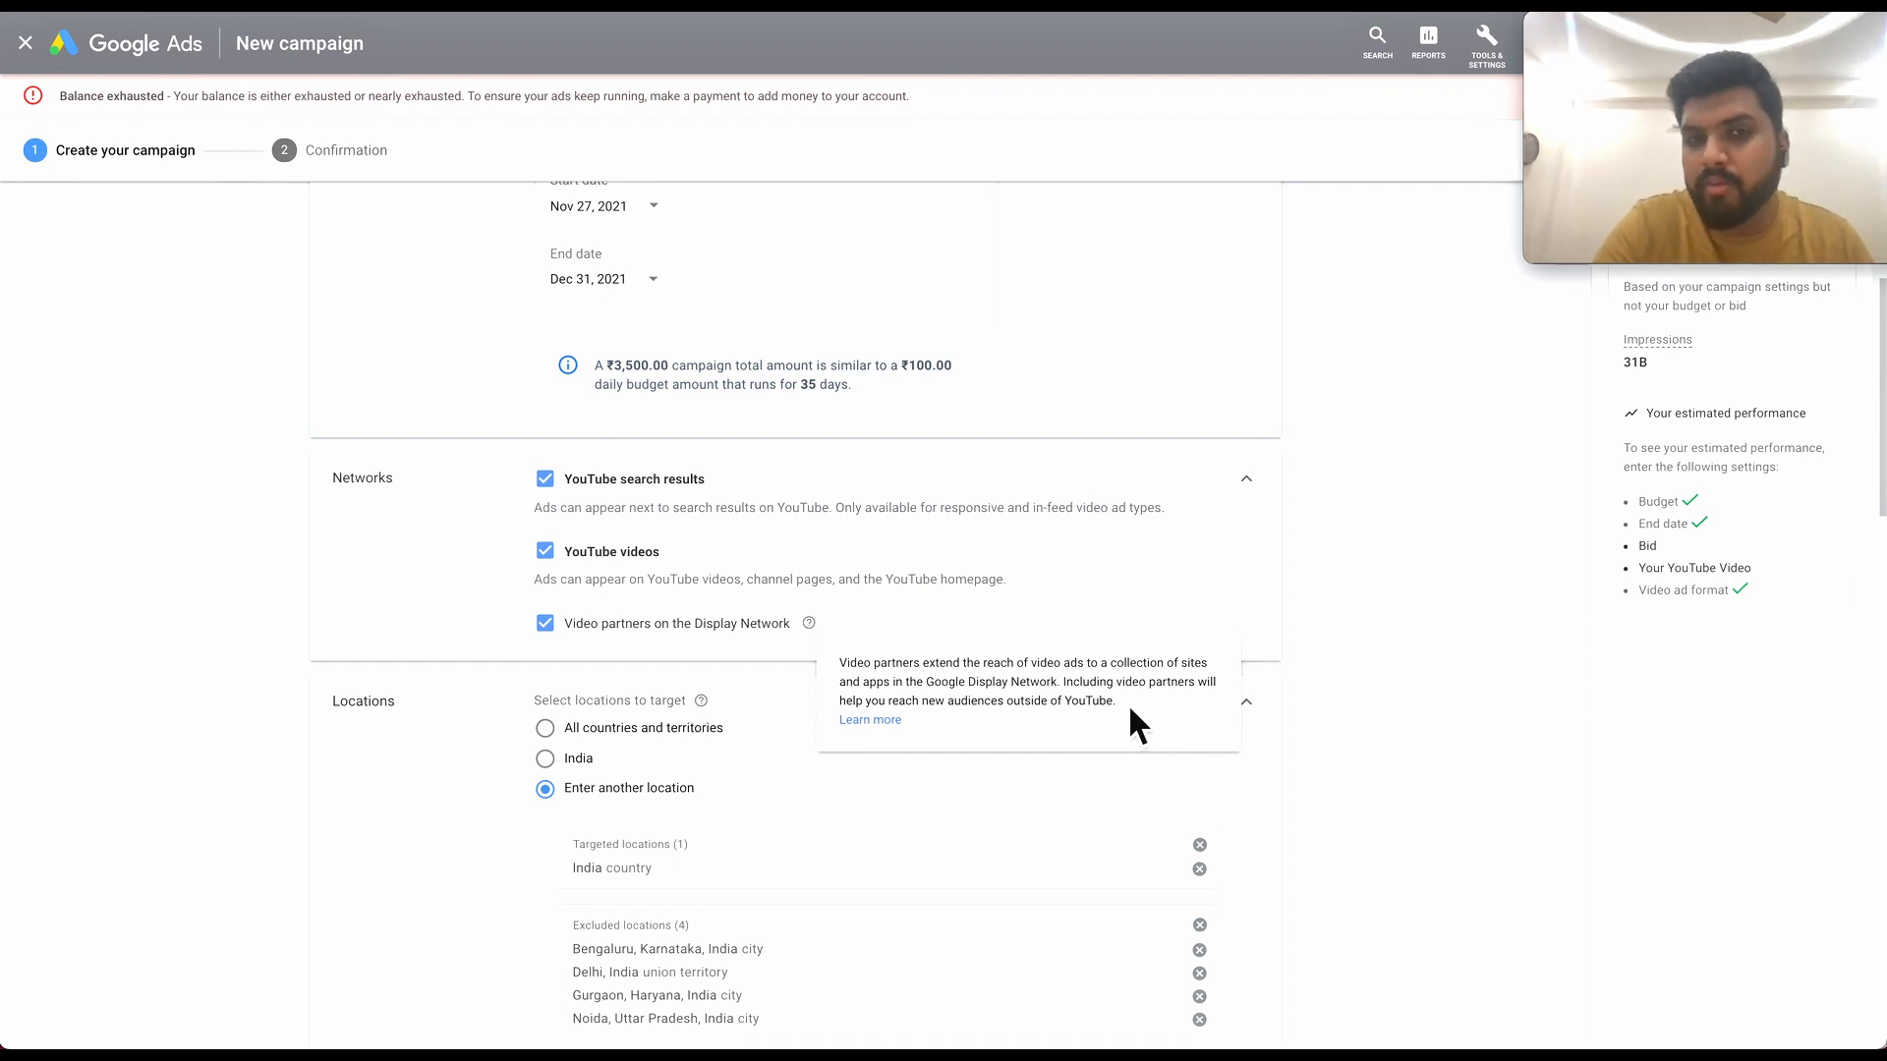
click(566, 643)
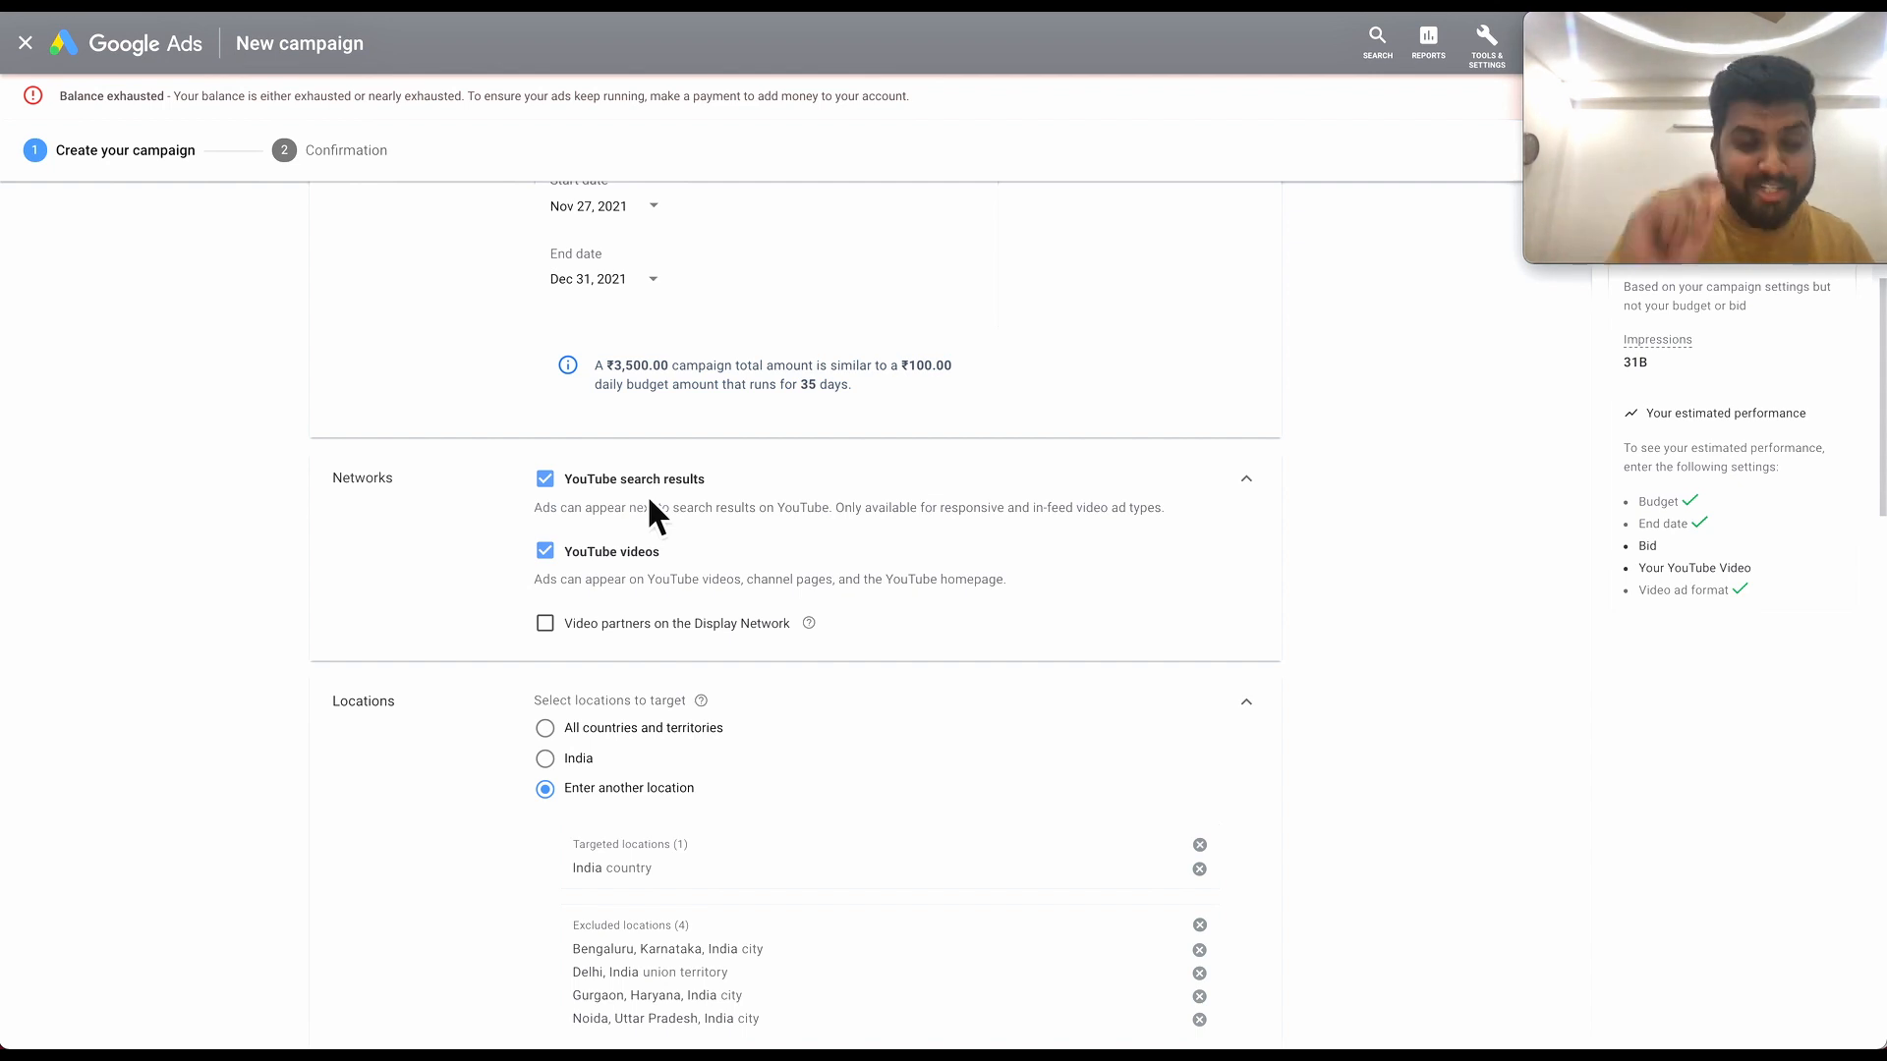
Search the campaign's location settings for "haryana" to view its targeting and exclusion options, and clear the search.
scroll(465, 689, down, 2)
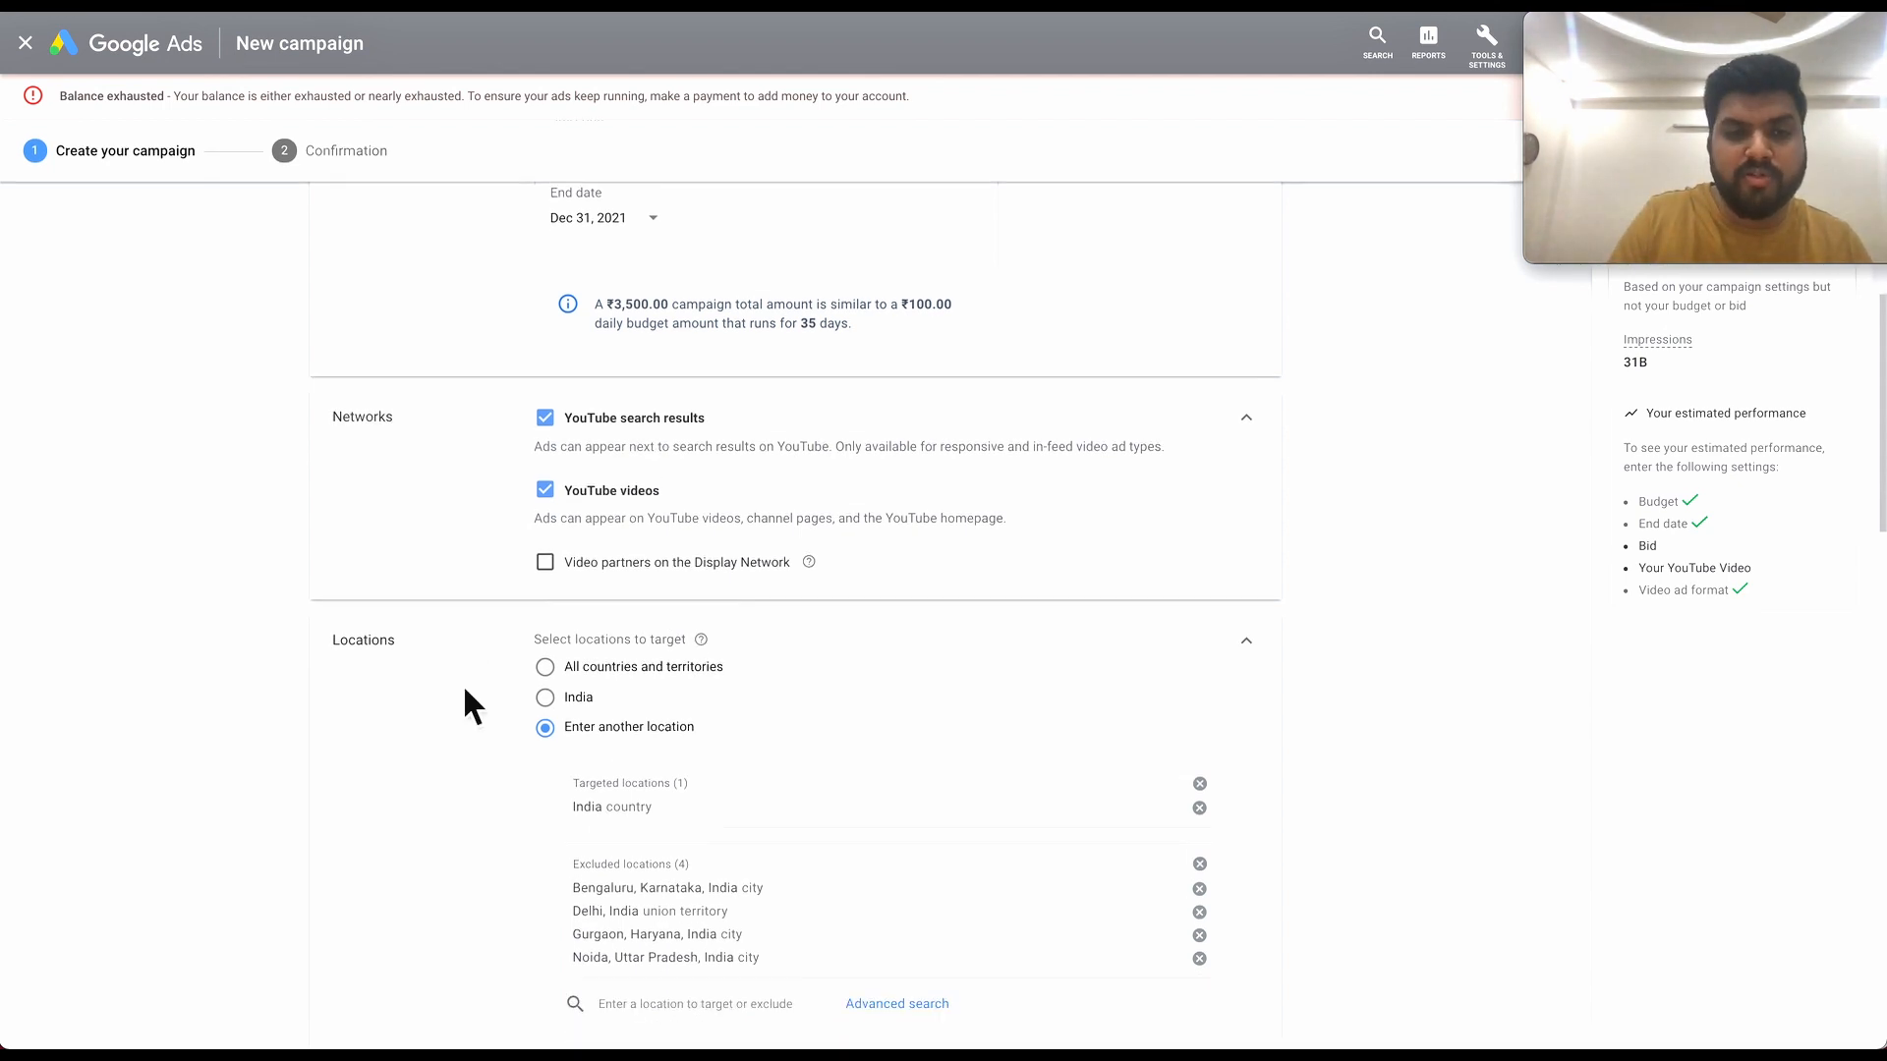
scroll(465, 689, down, 2)
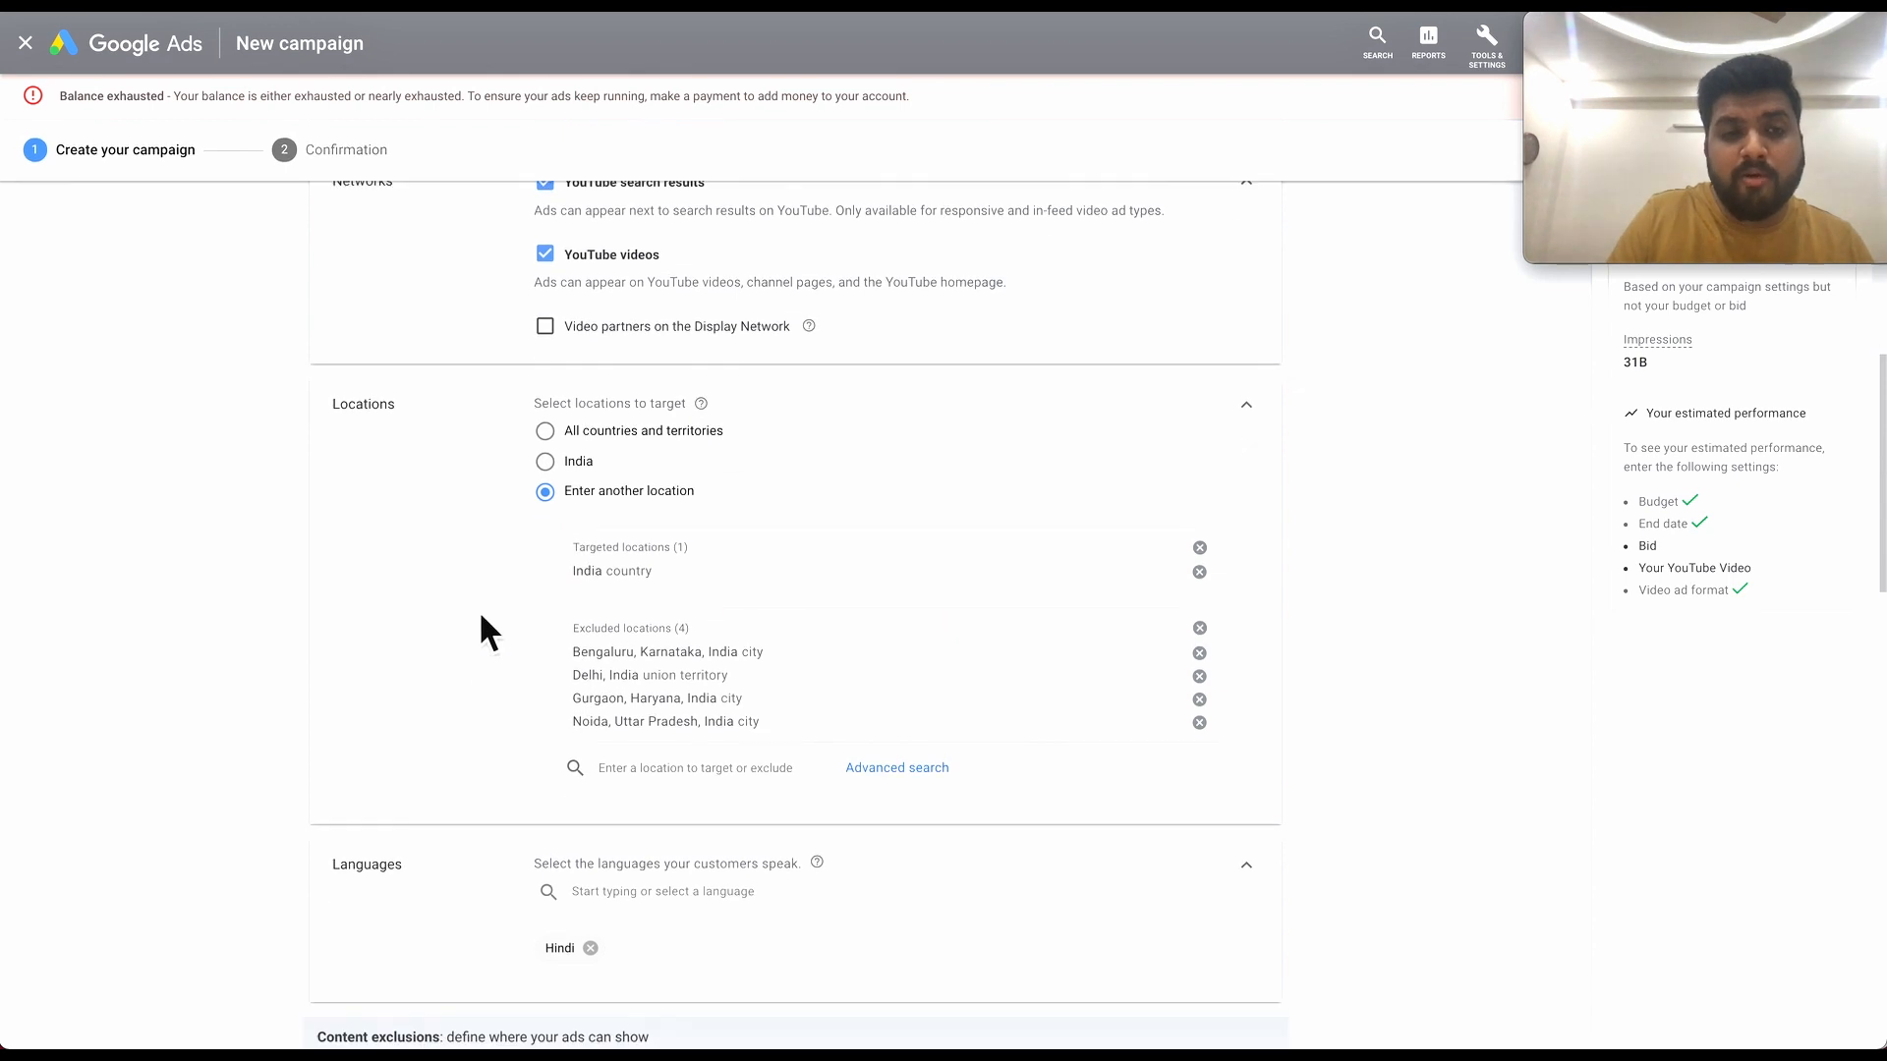
scroll(493, 541, down, 1)
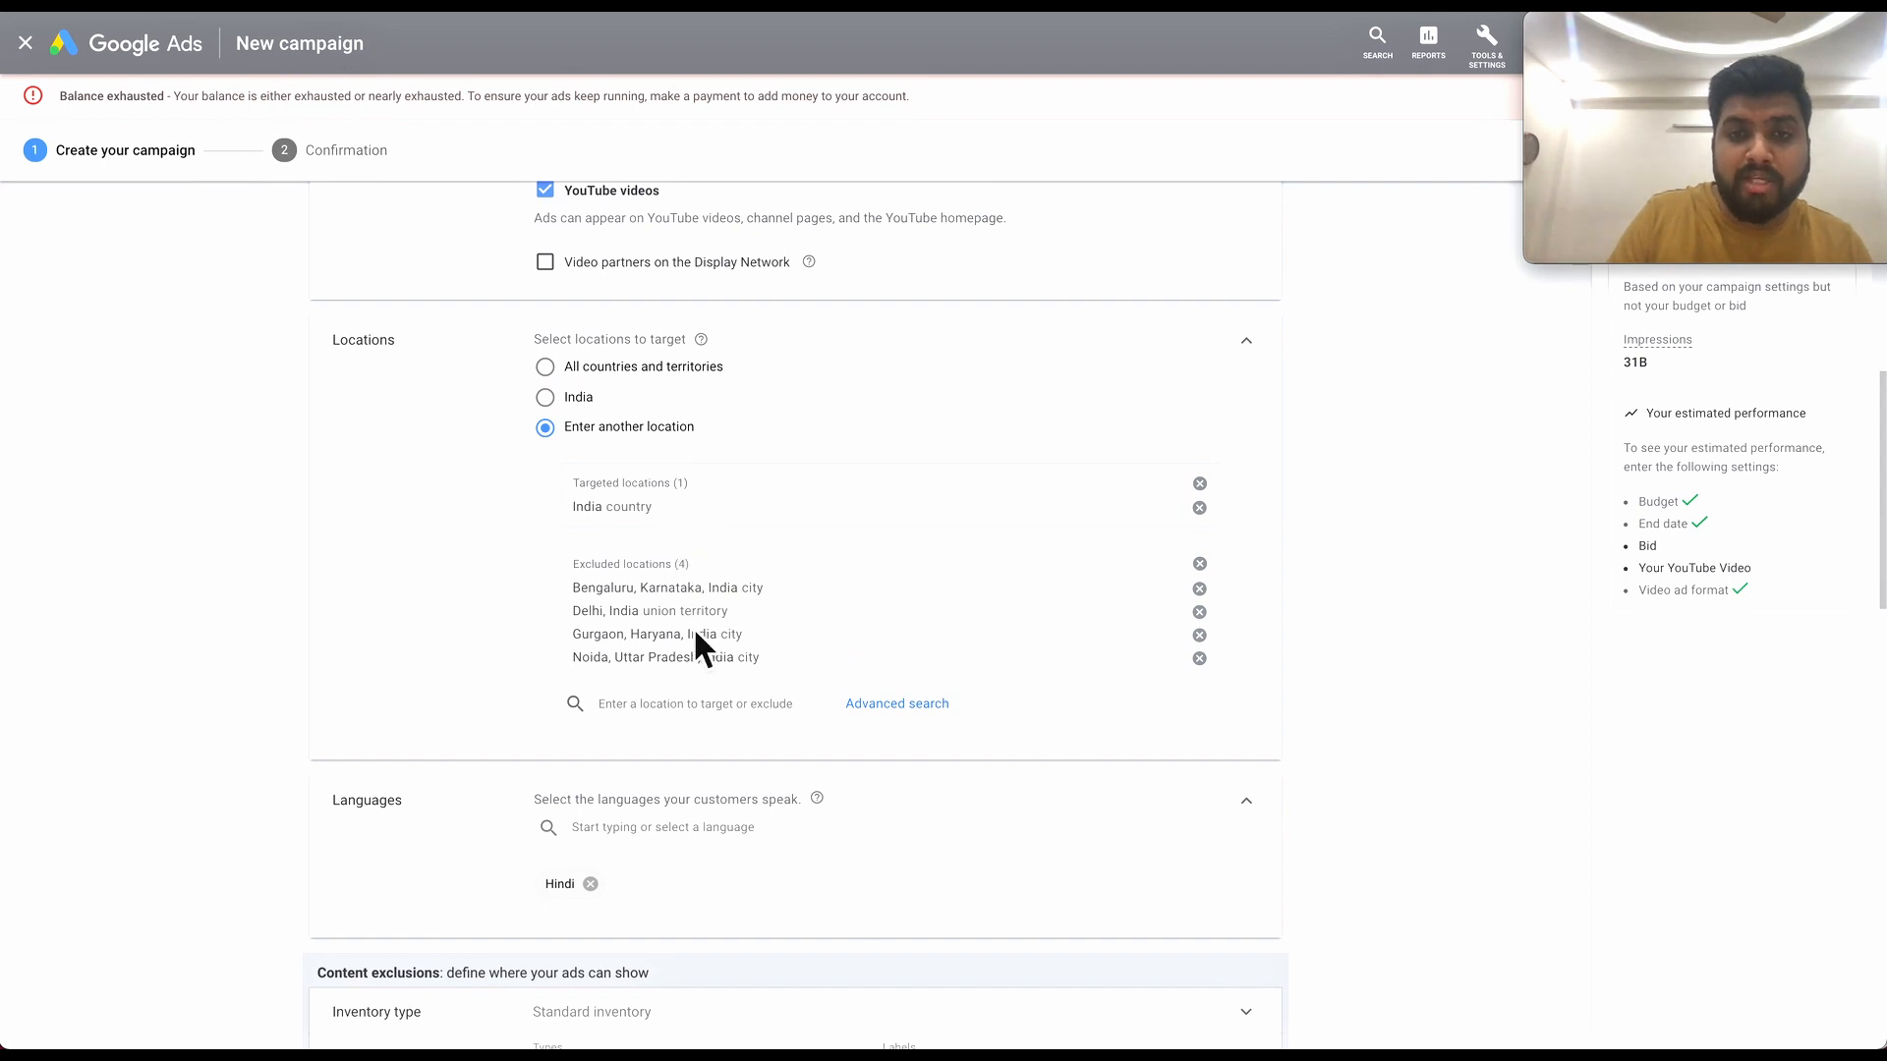
scroll(695, 634, down, 1)
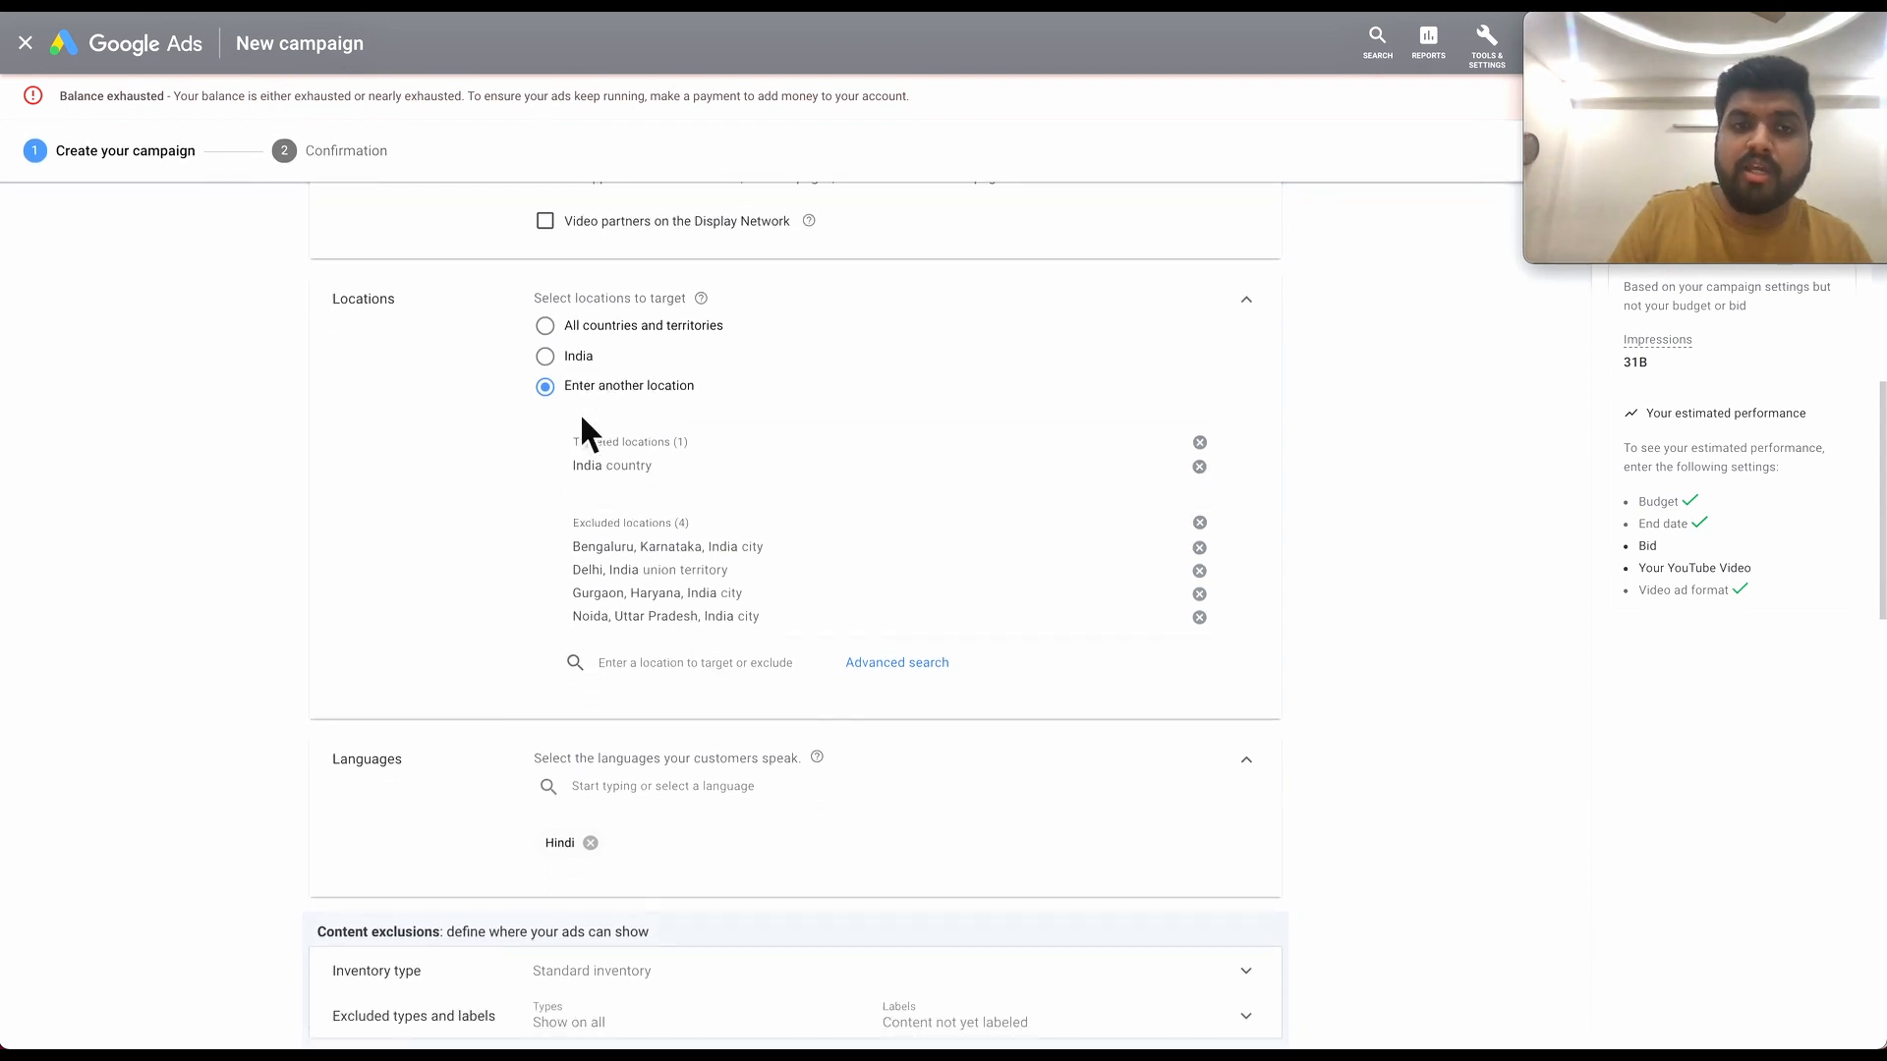
scroll(649, 599, down, 2)
click(739, 595)
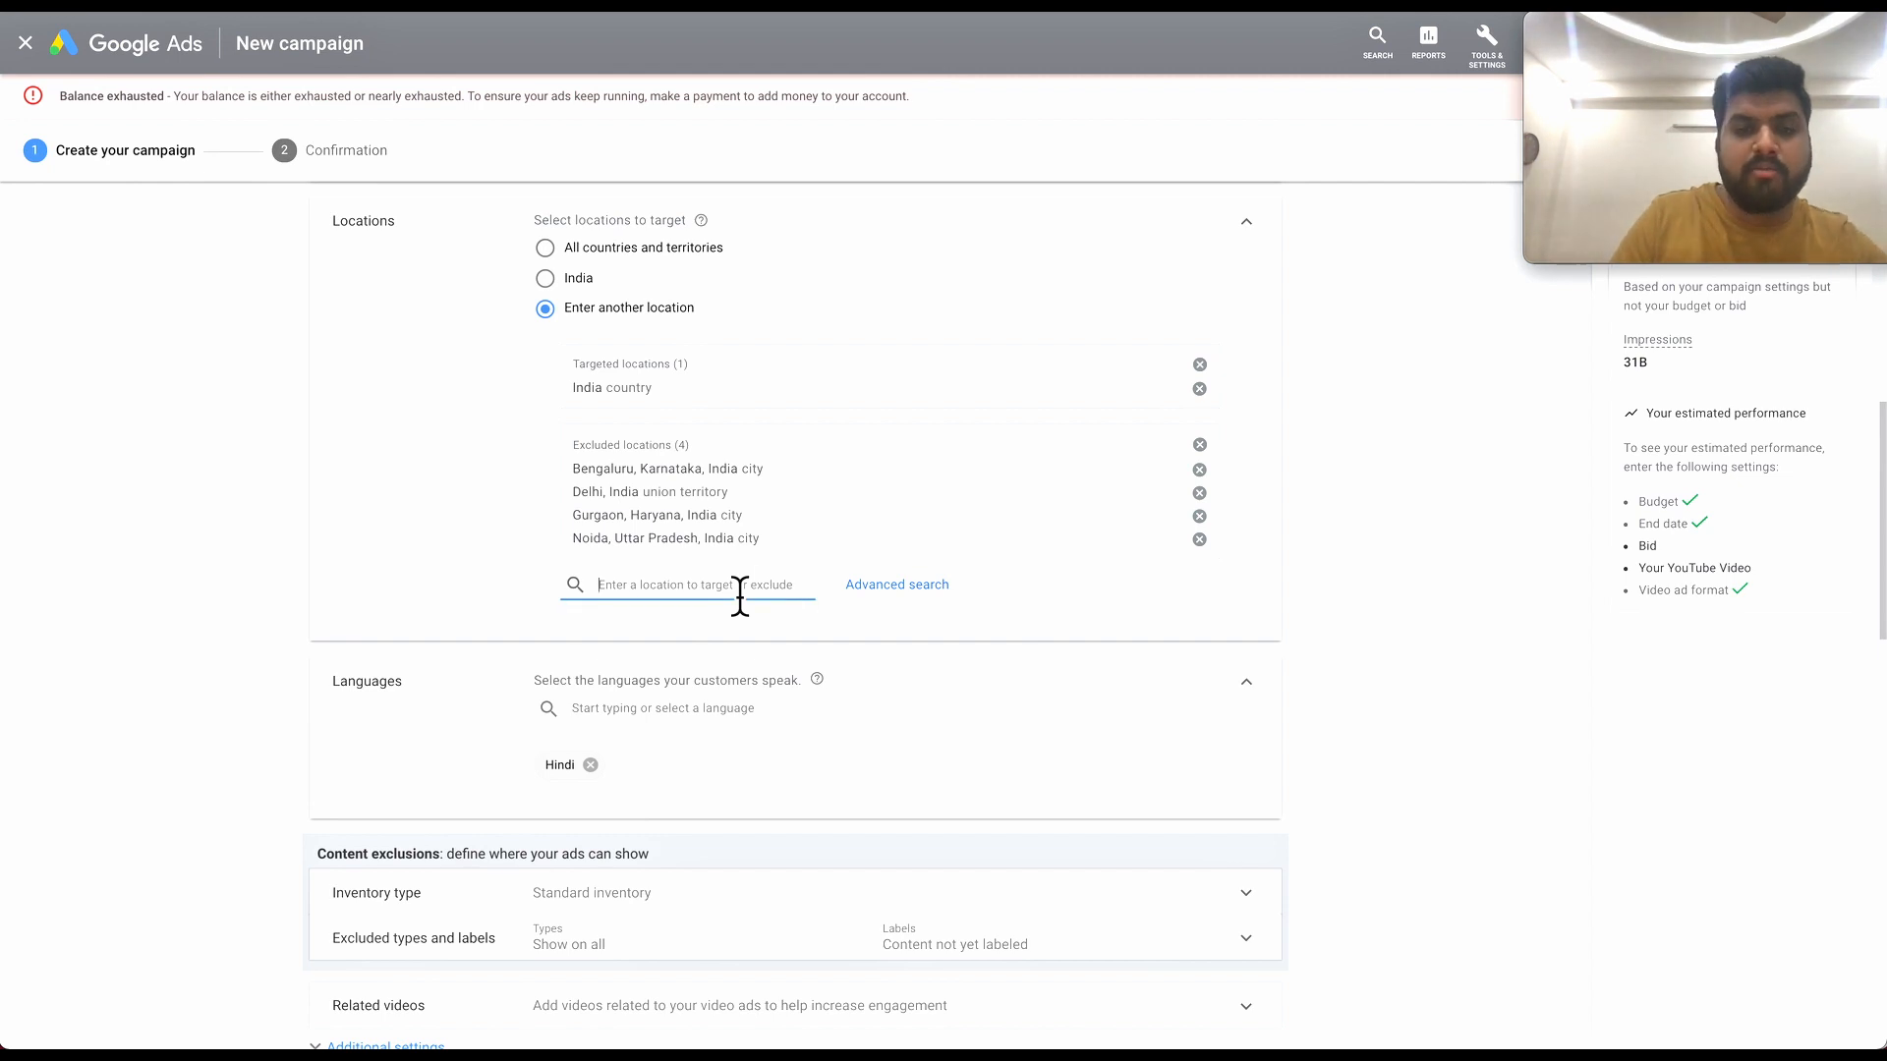
text(haryana)
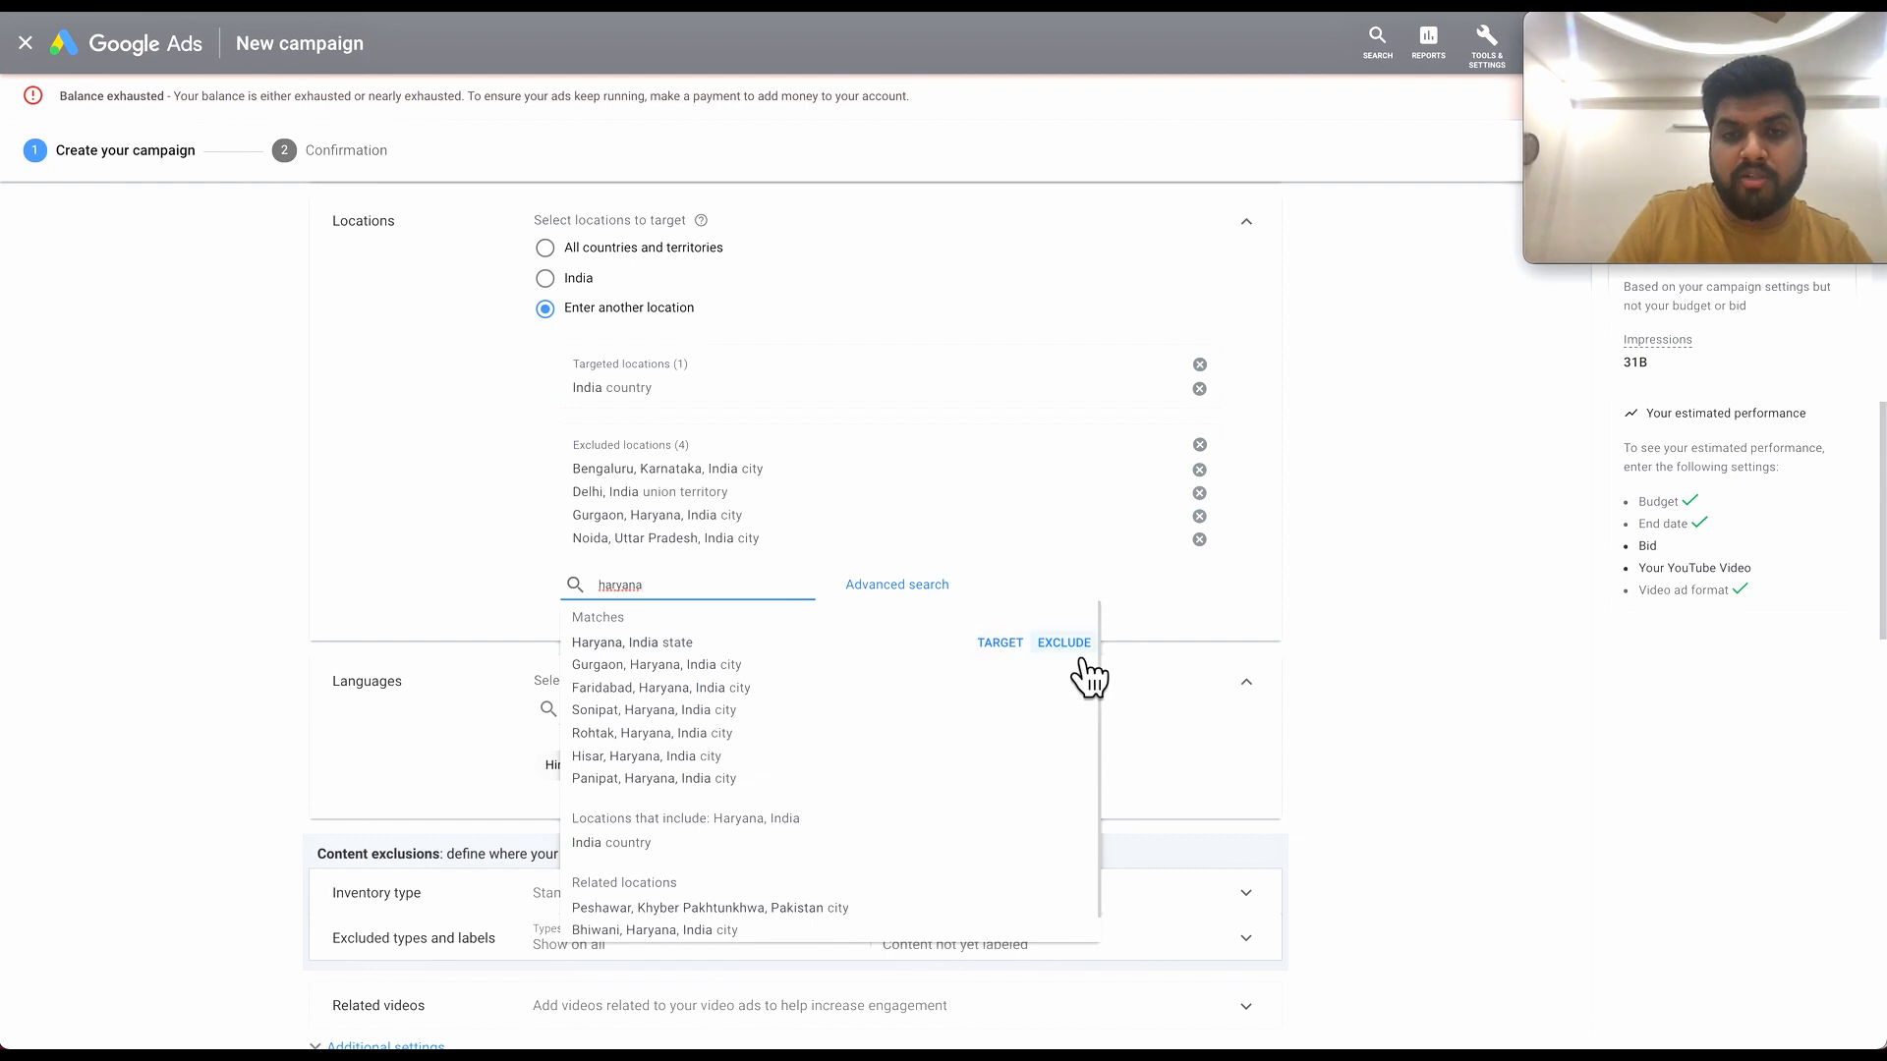
click(497, 589)
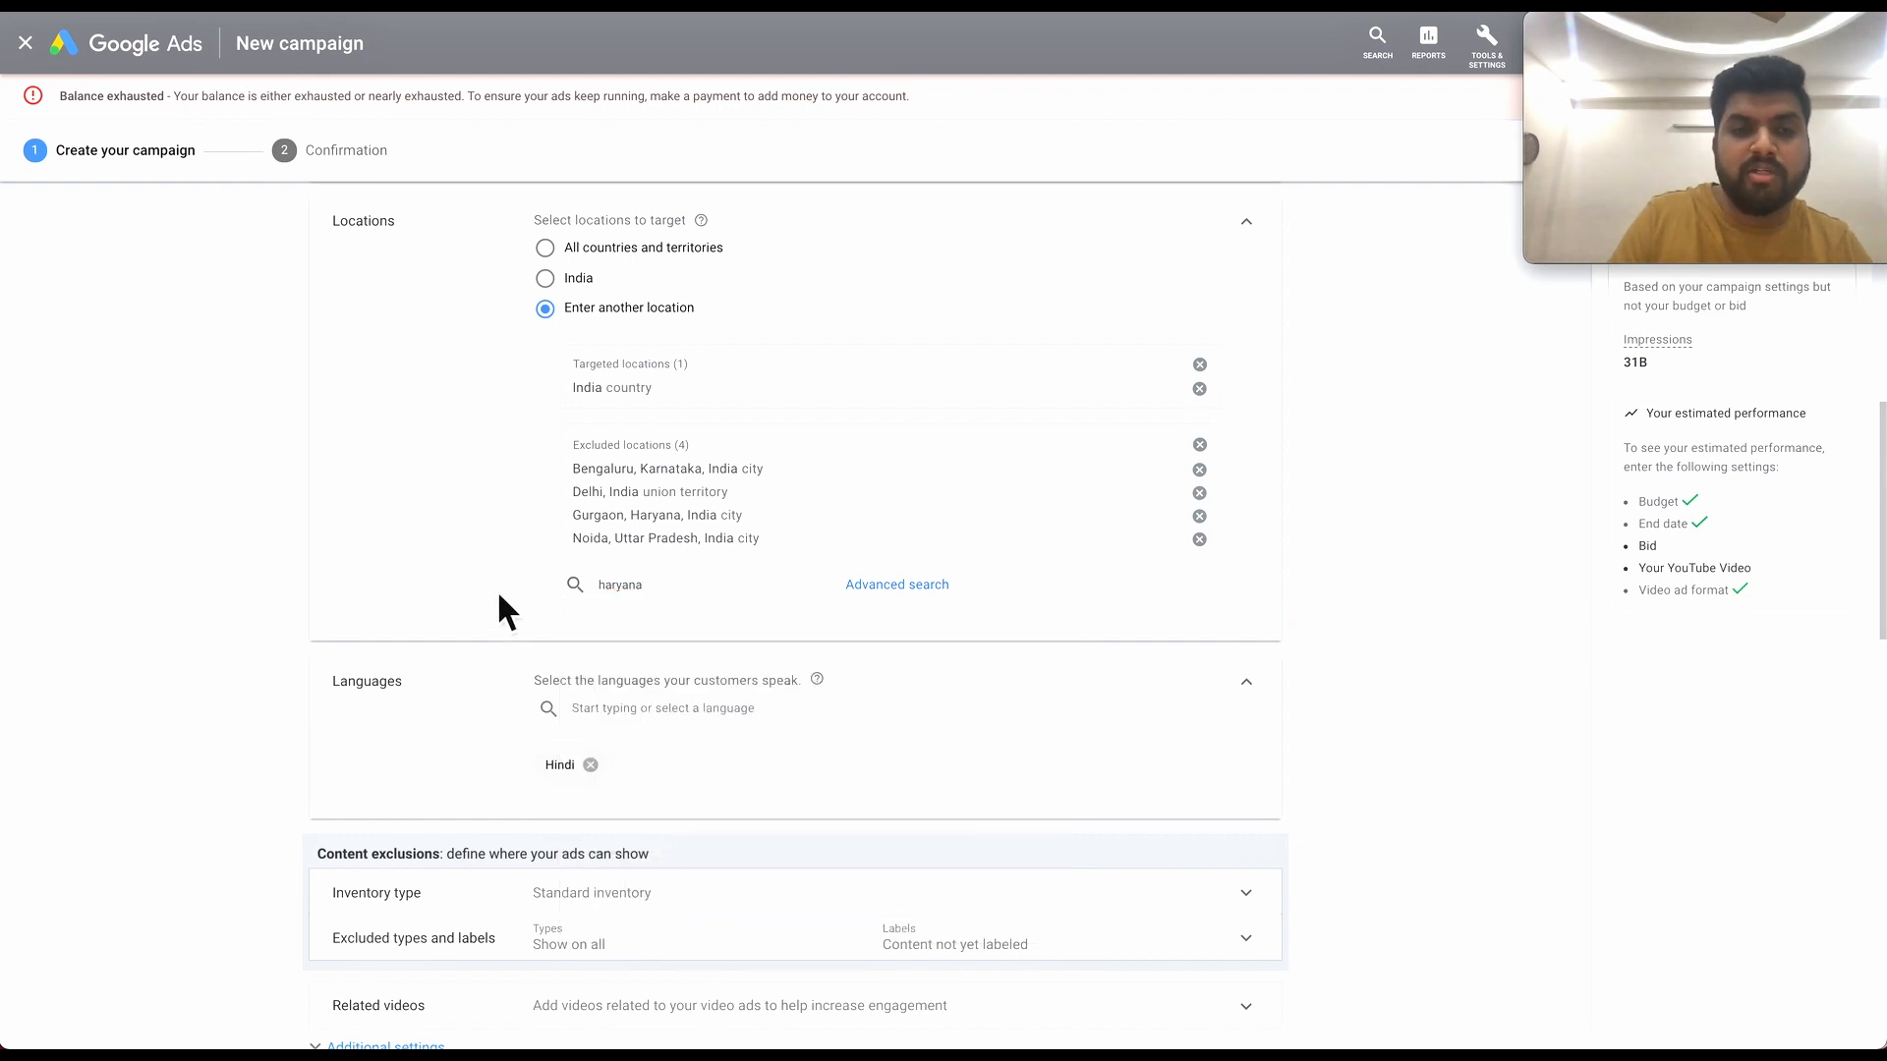
click(650, 600)
key(ctrl+a)
key(BackSpace)
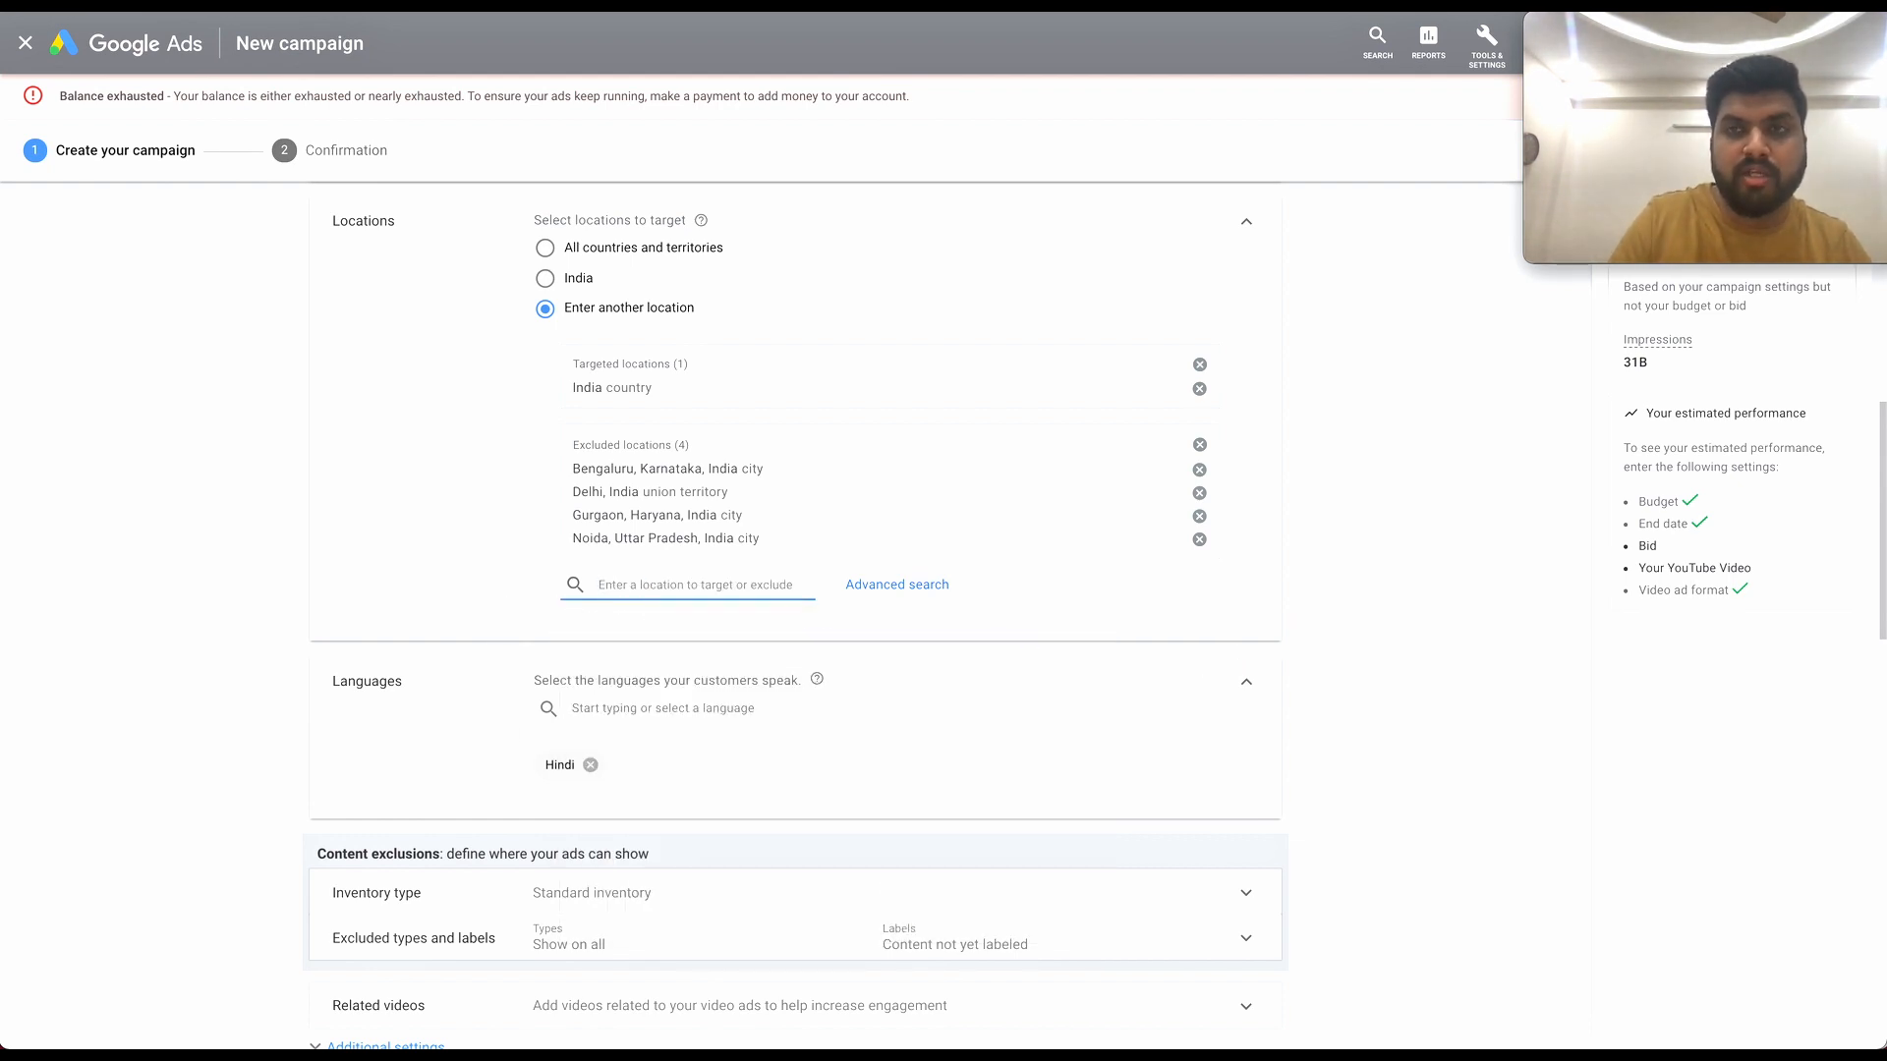
Add English to the campaign's target languages and clear the language search.
scroll(715, 739, down, 1)
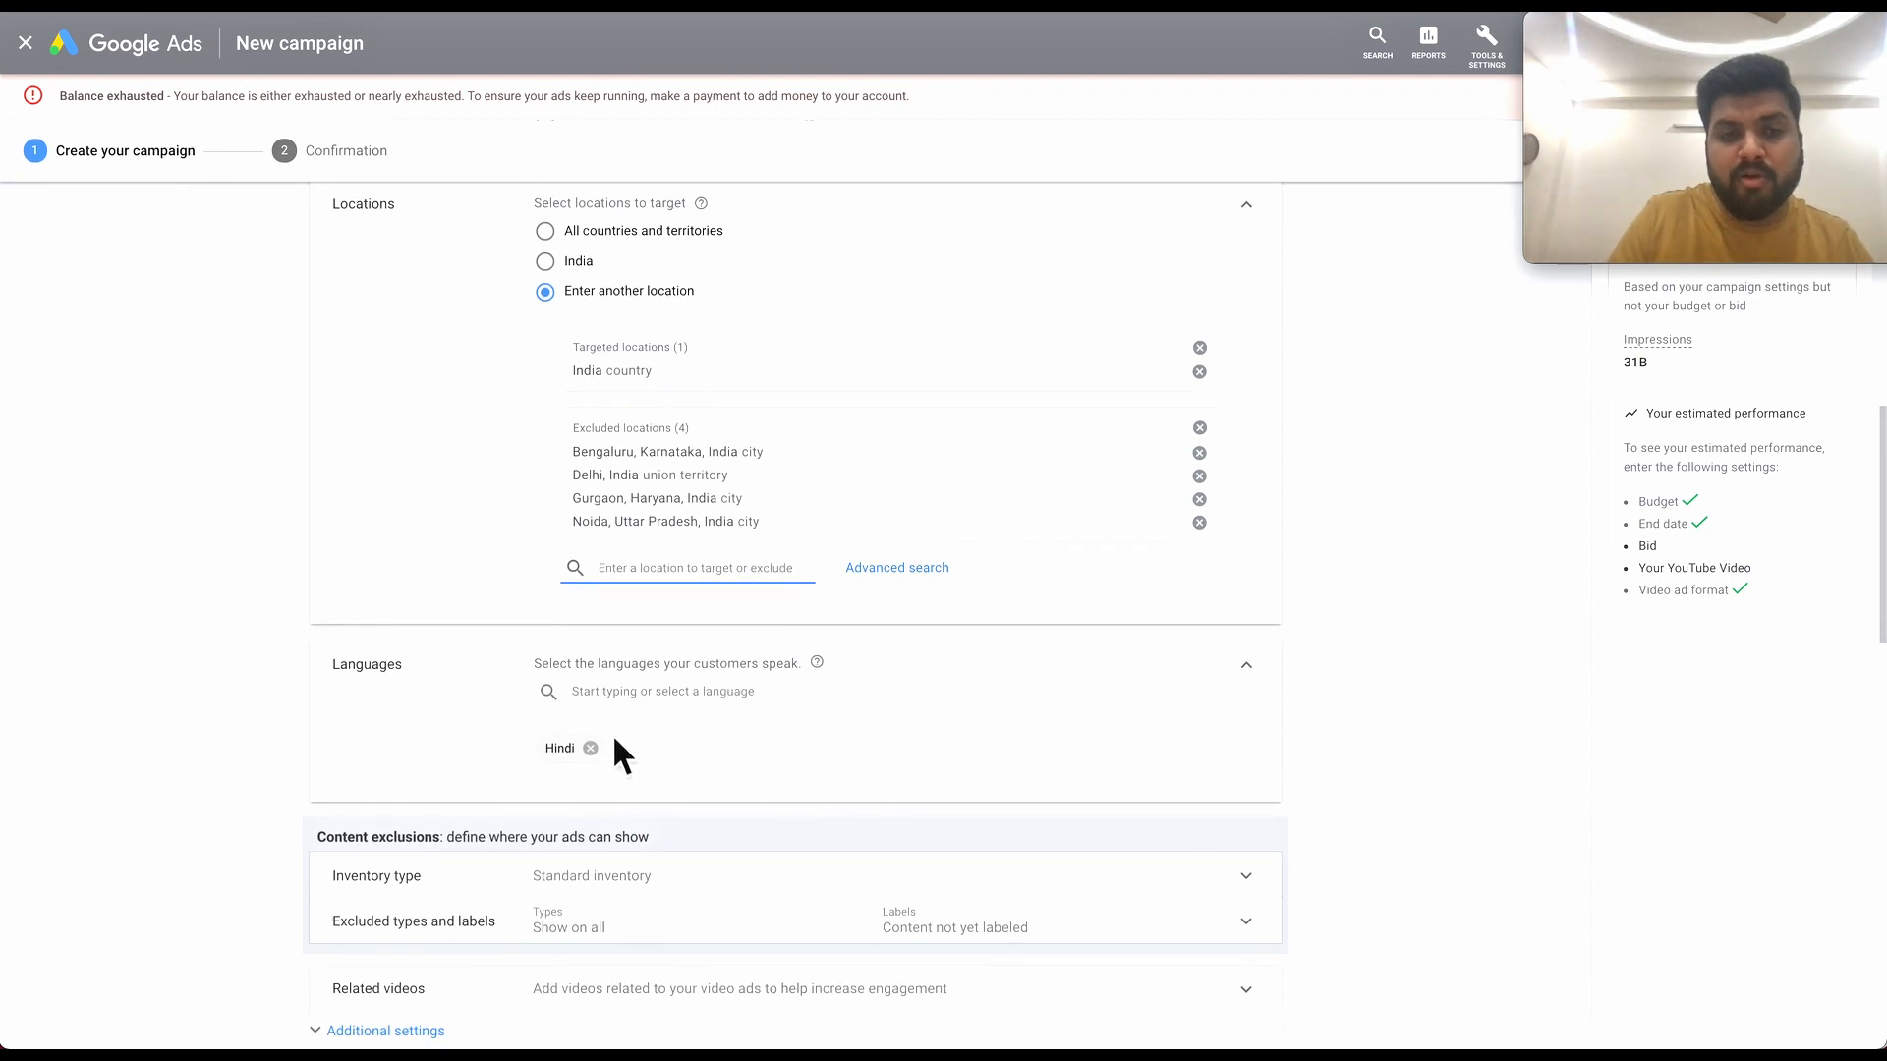
click(653, 695)
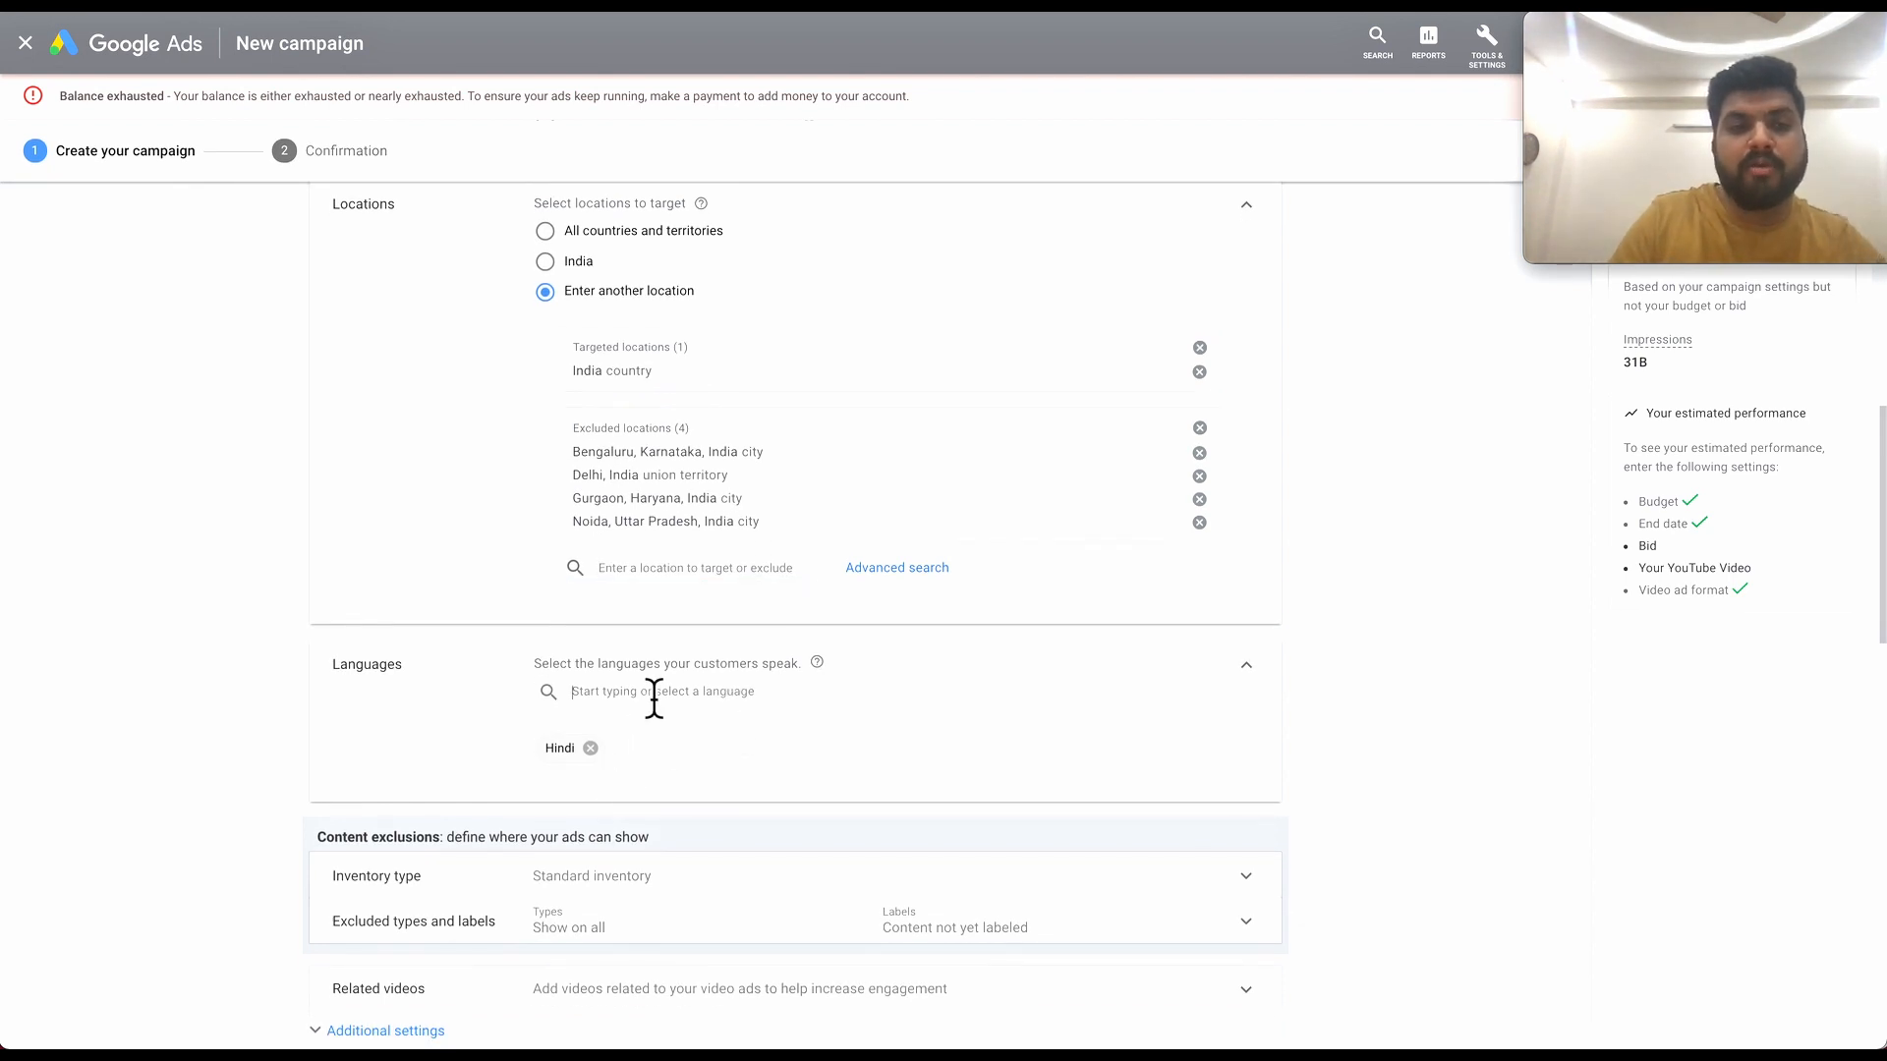
text(e)
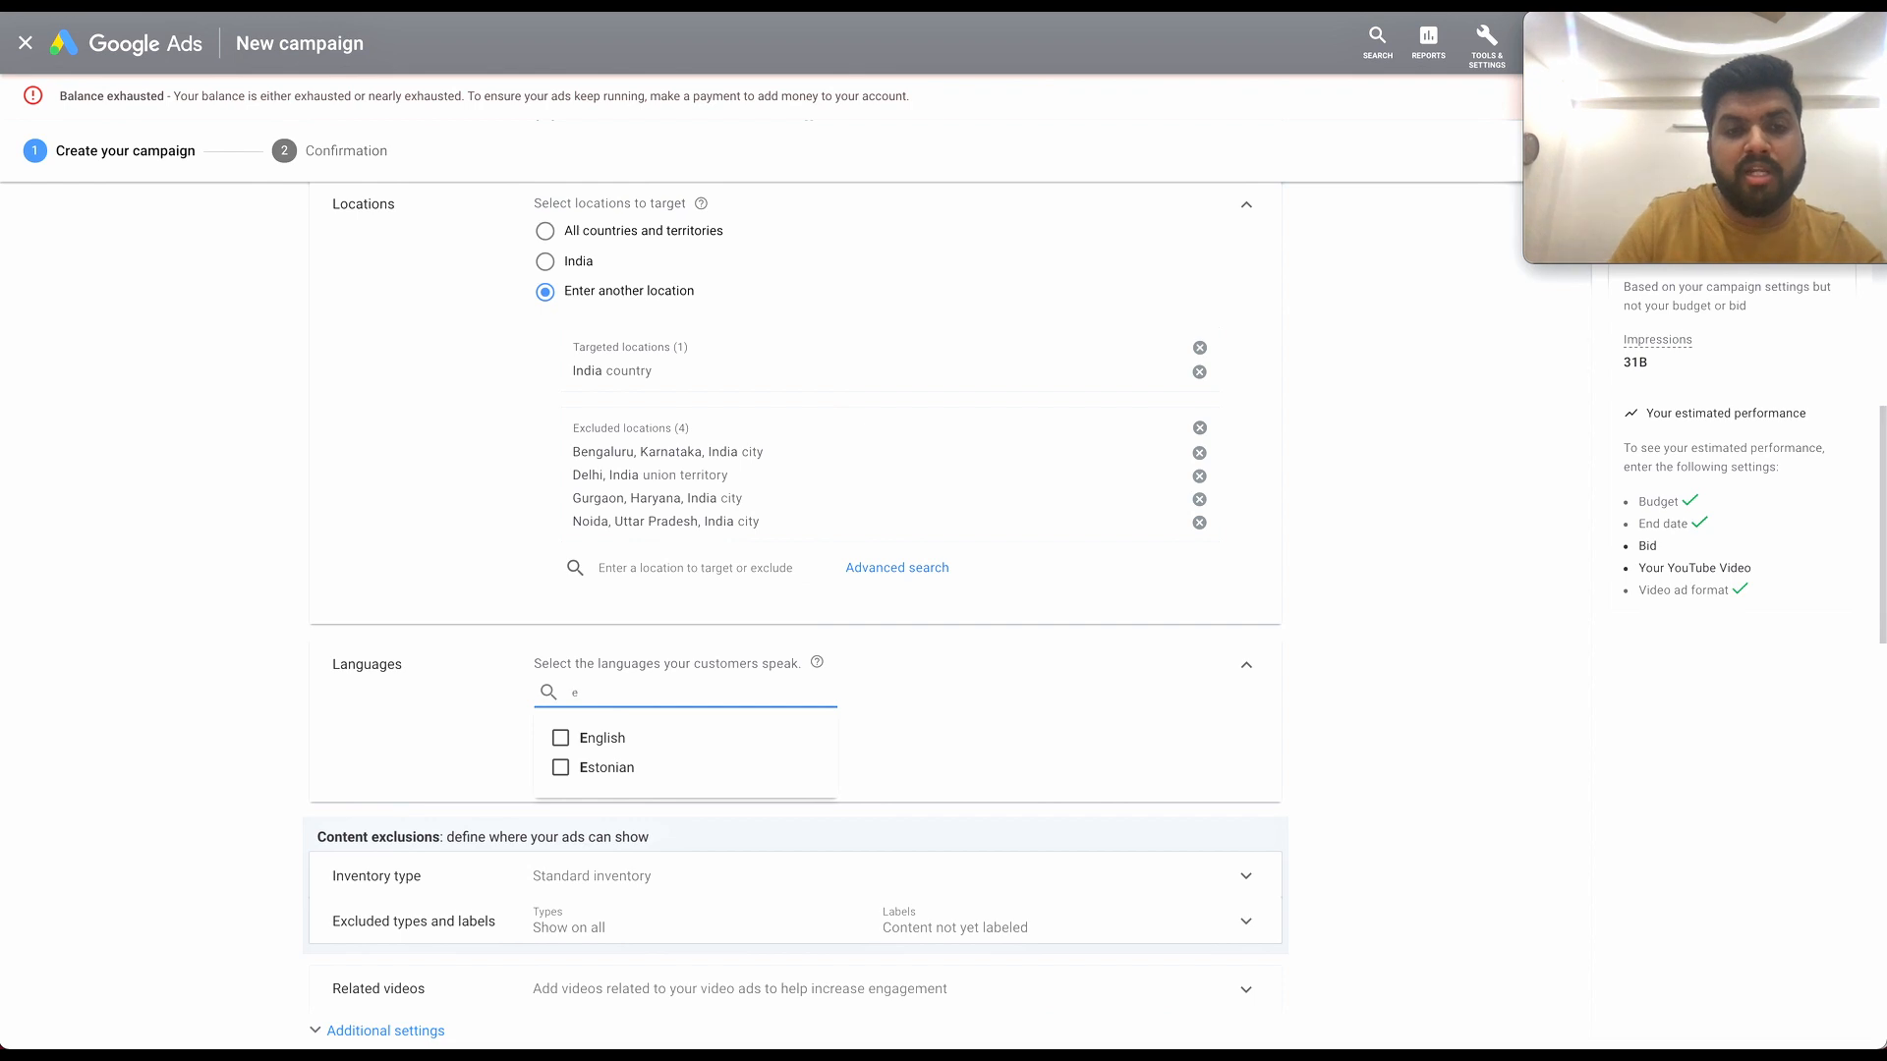
click(593, 745)
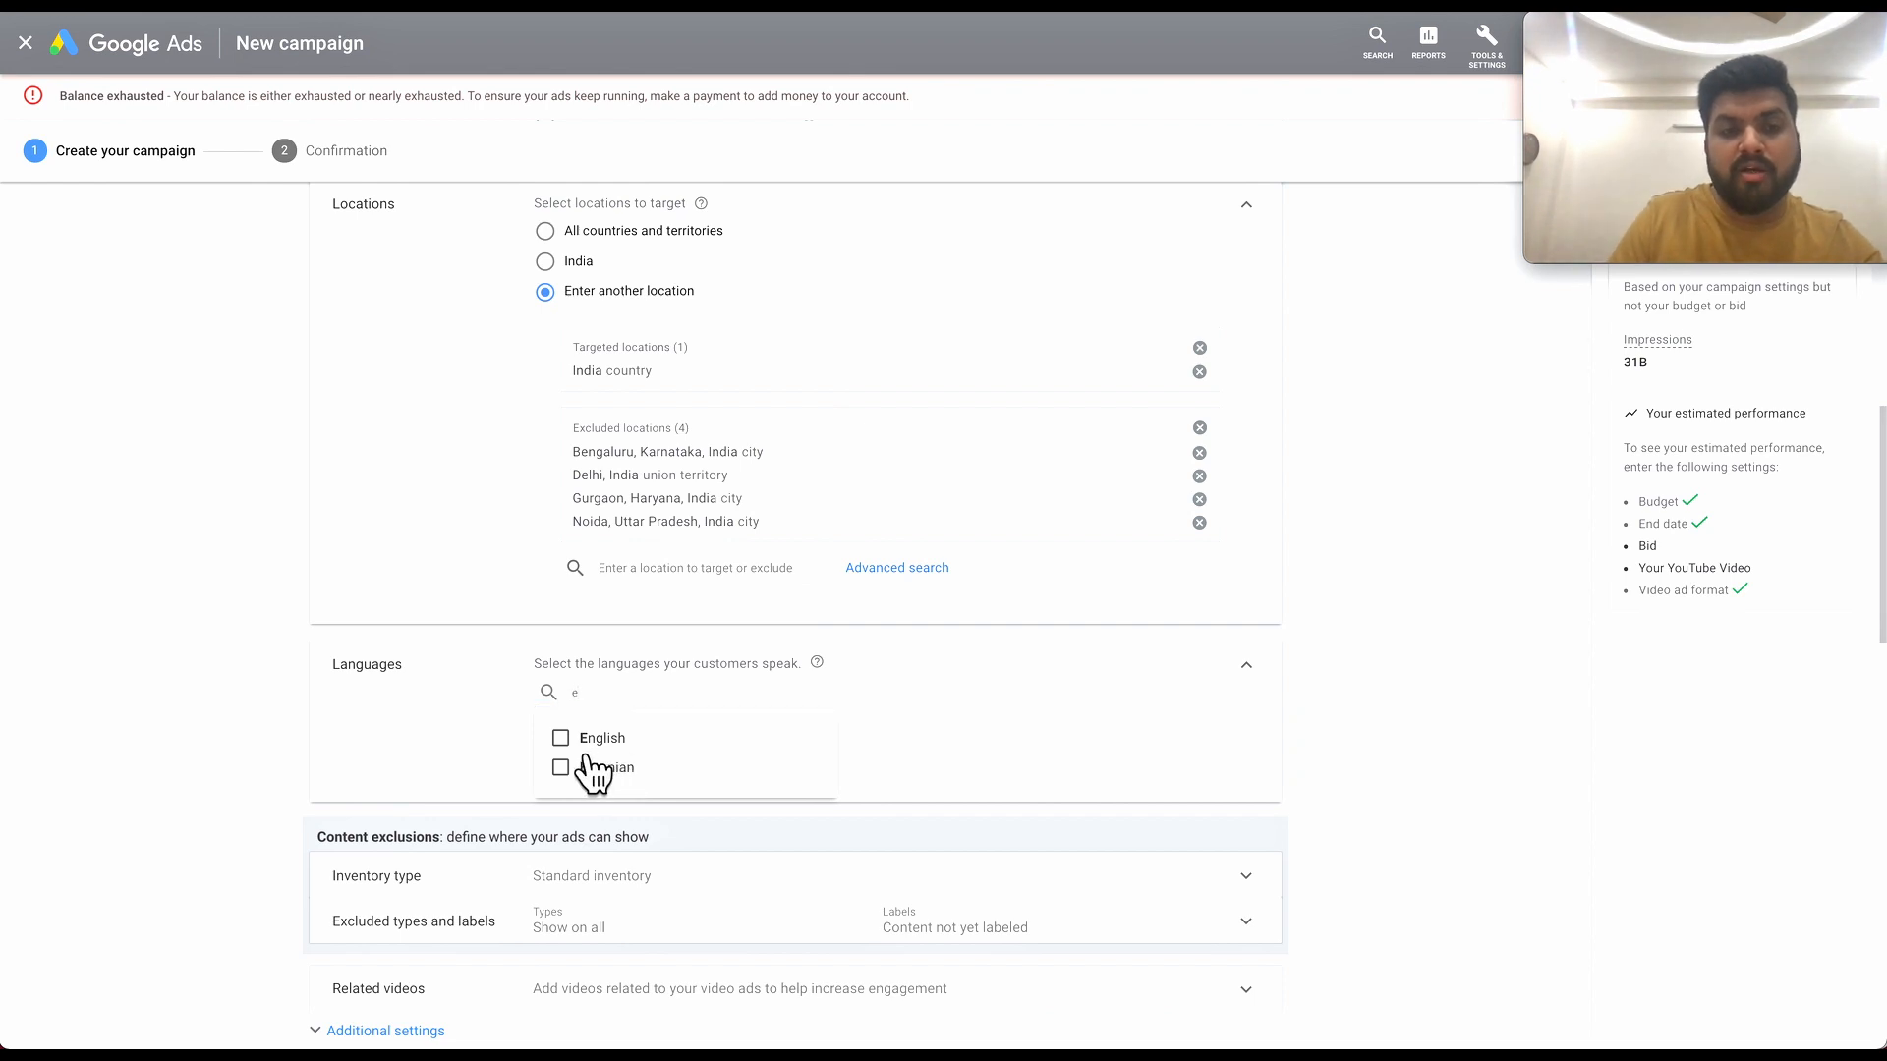
click(437, 763)
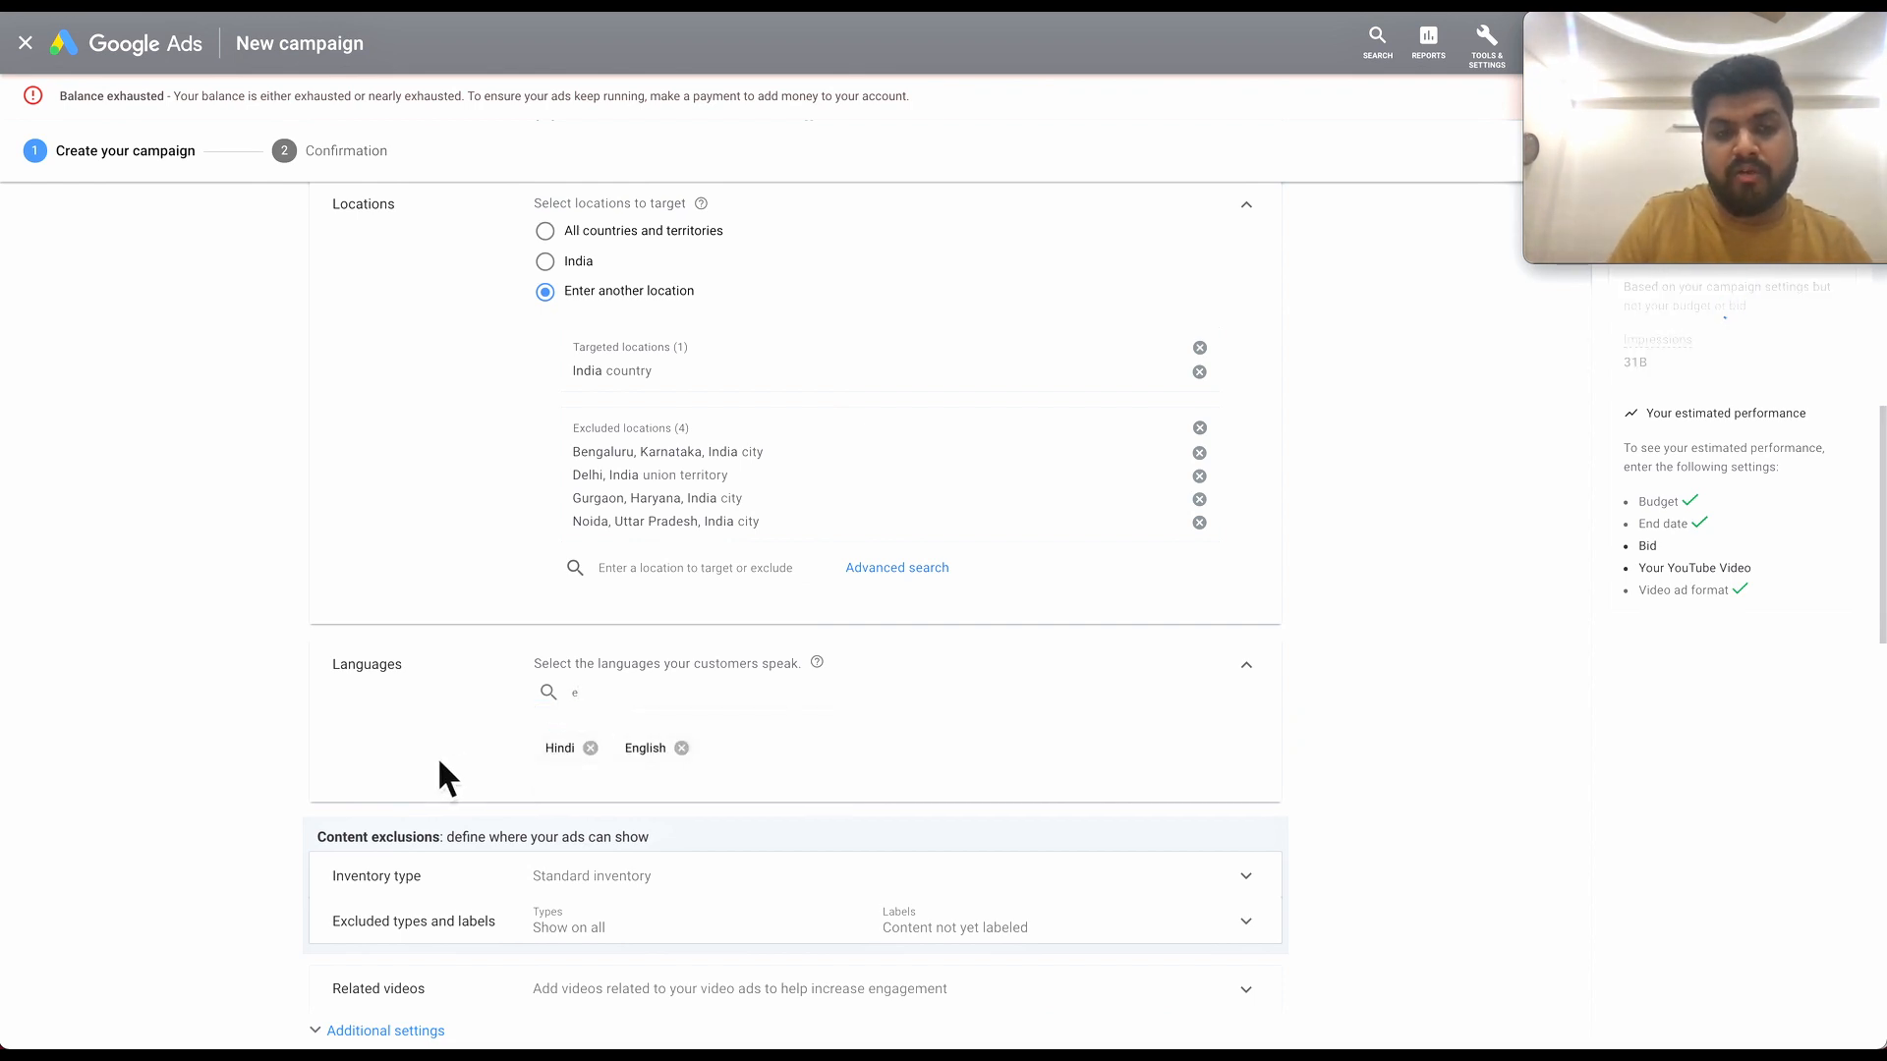
click(602, 699)
key(BackSpace)
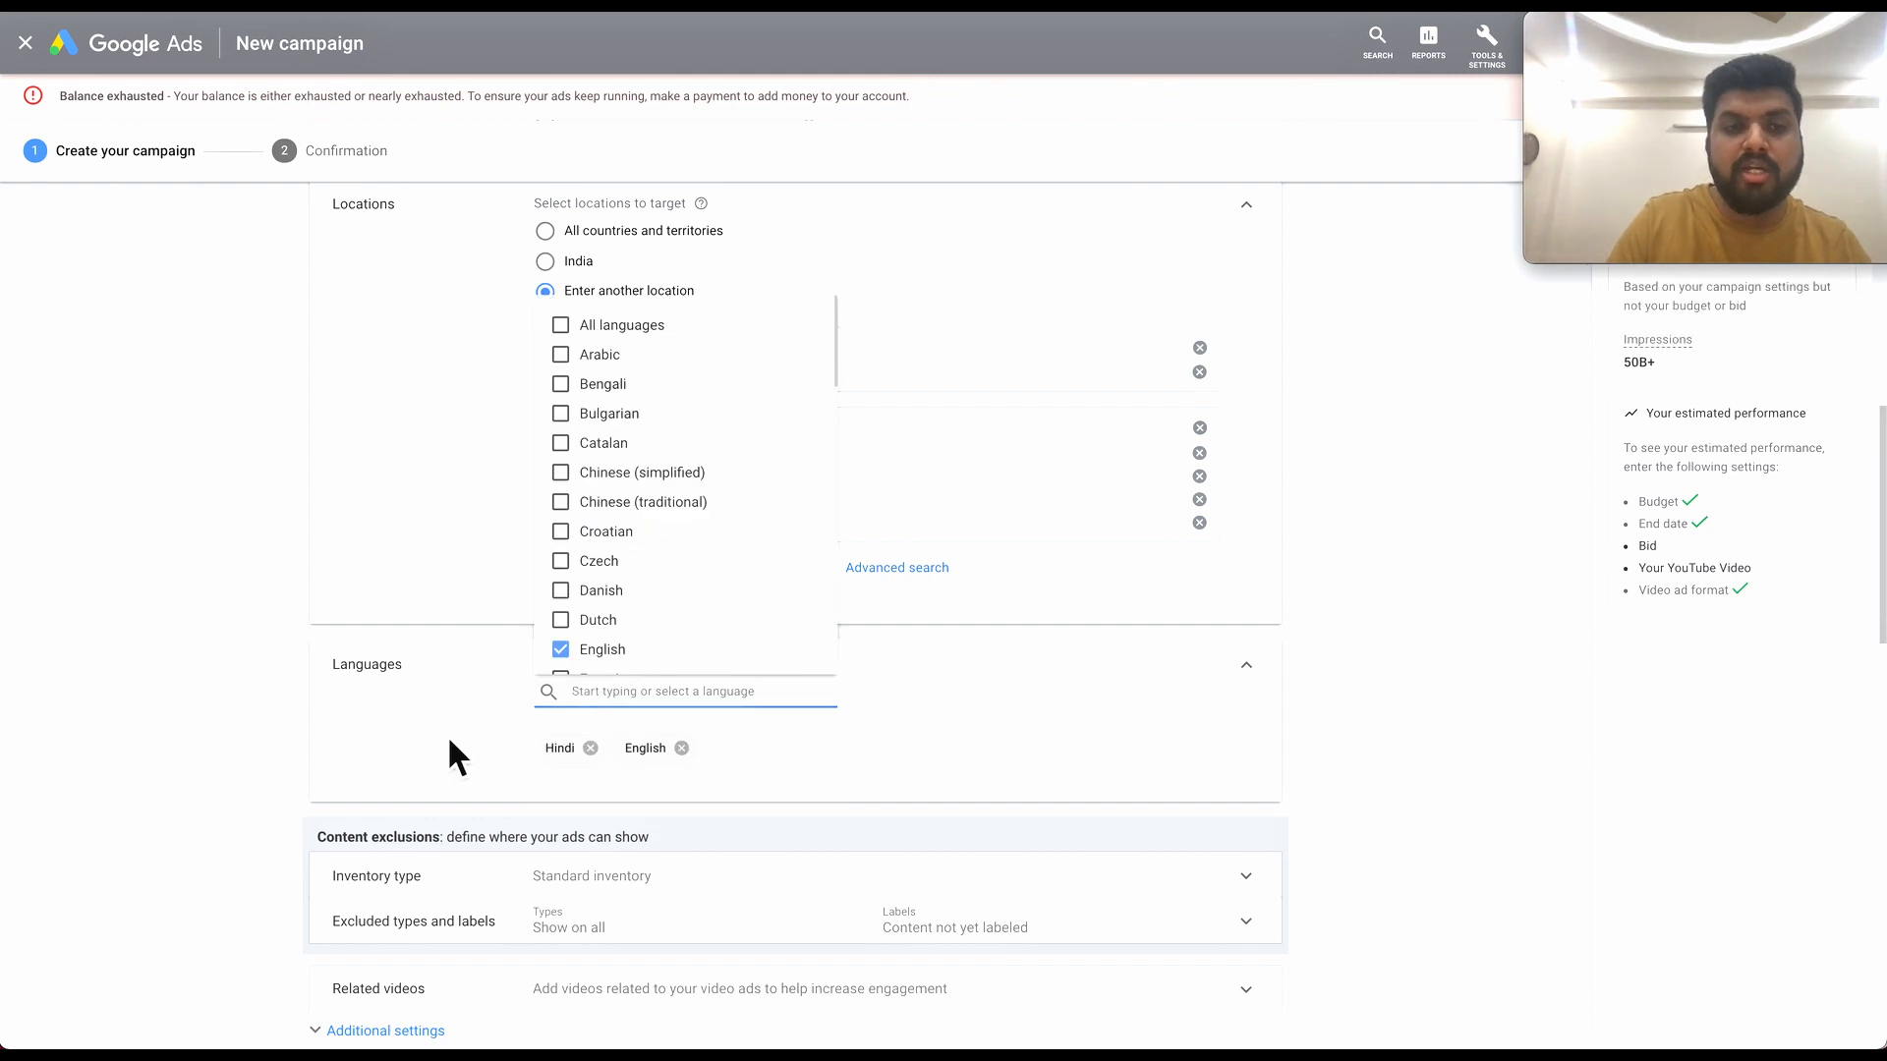
click(446, 735)
Expand the inventory type setting under content exclusions and examine the Expanded, Standard and Limited inventory options.
scroll(540, 799, down, 1)
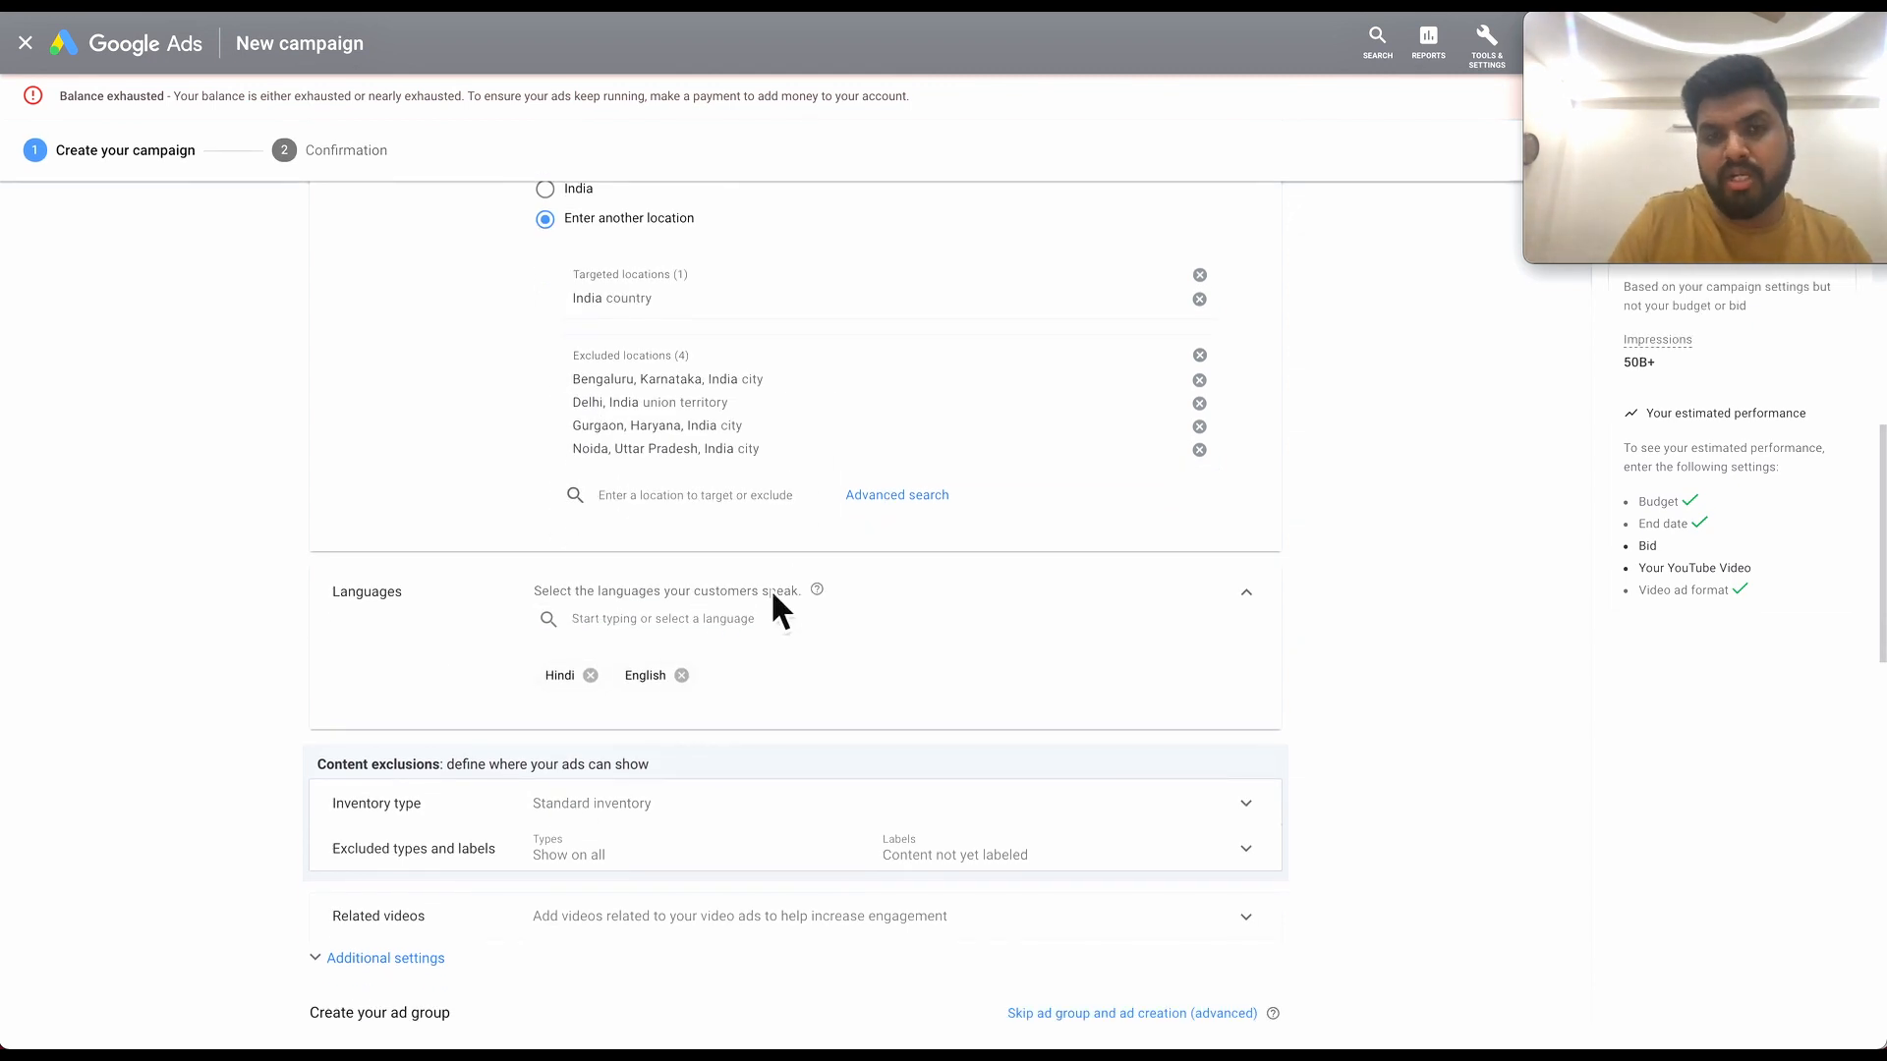
scroll(786, 619, down, 1)
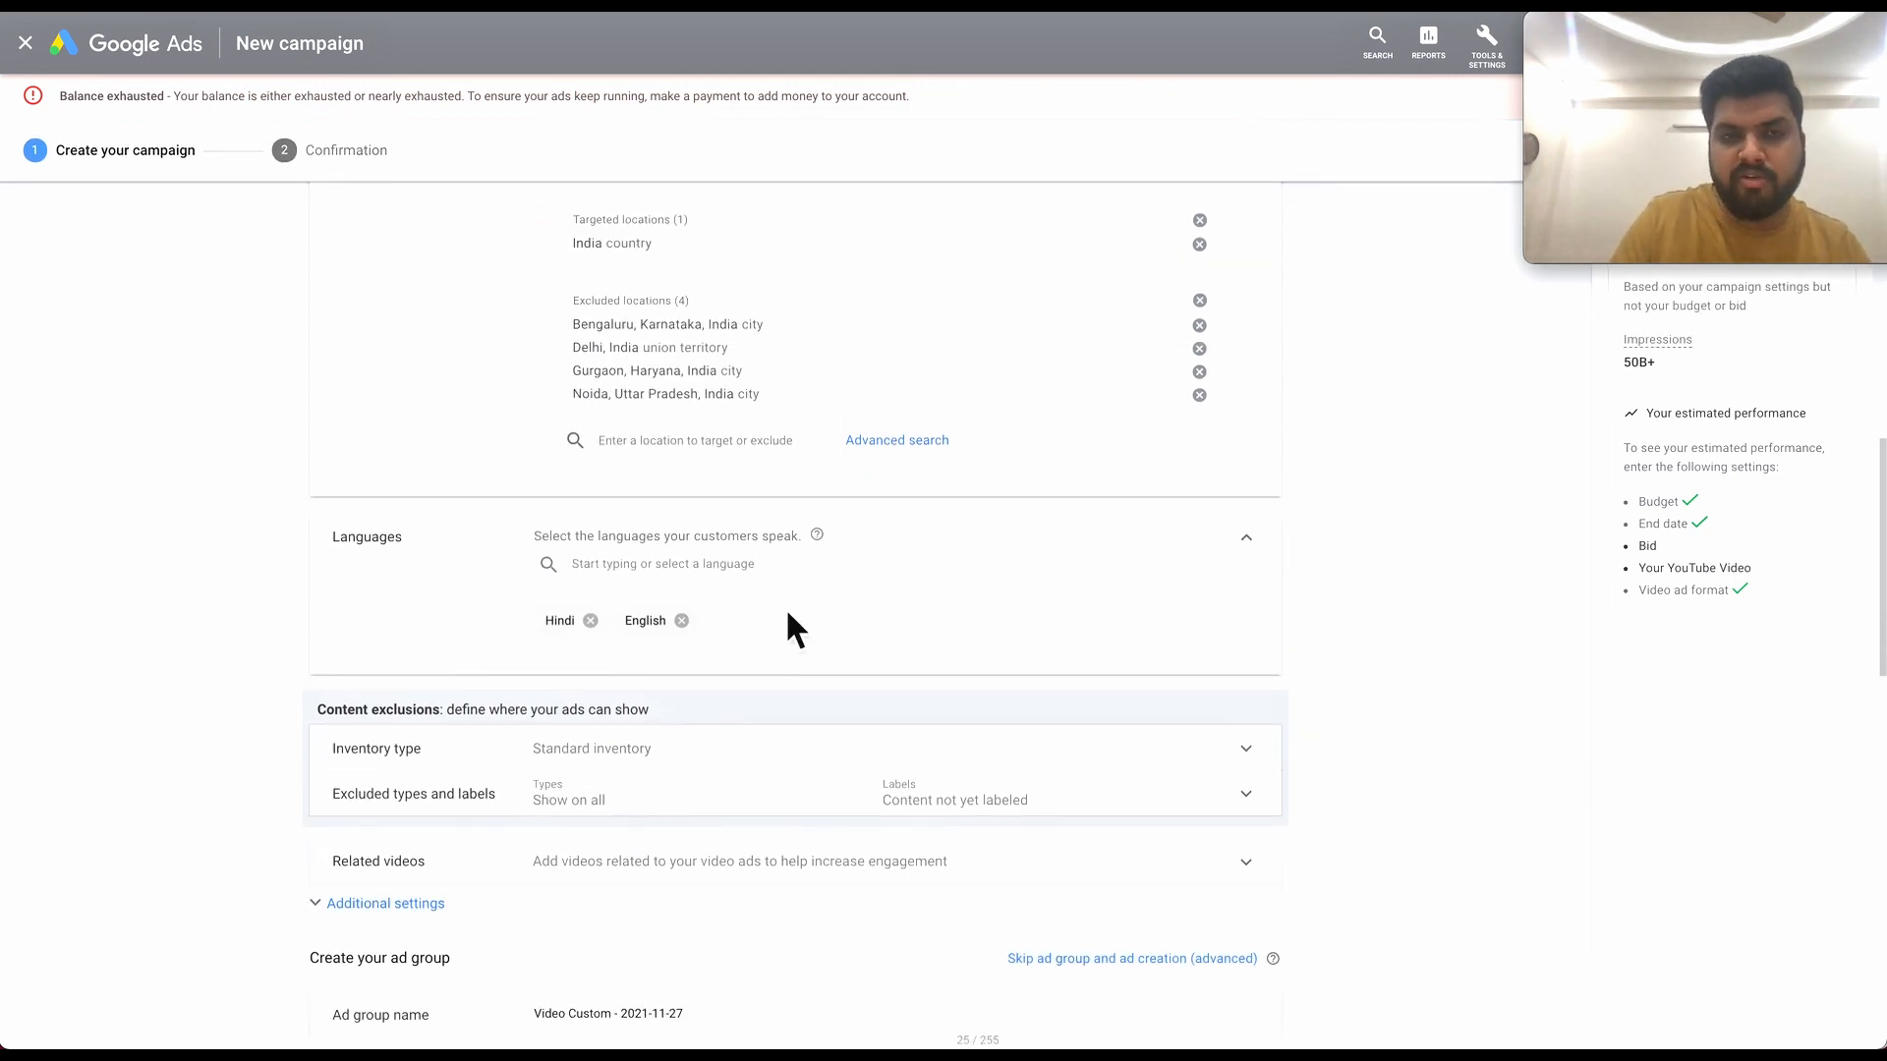
scroll(786, 607, down, 1)
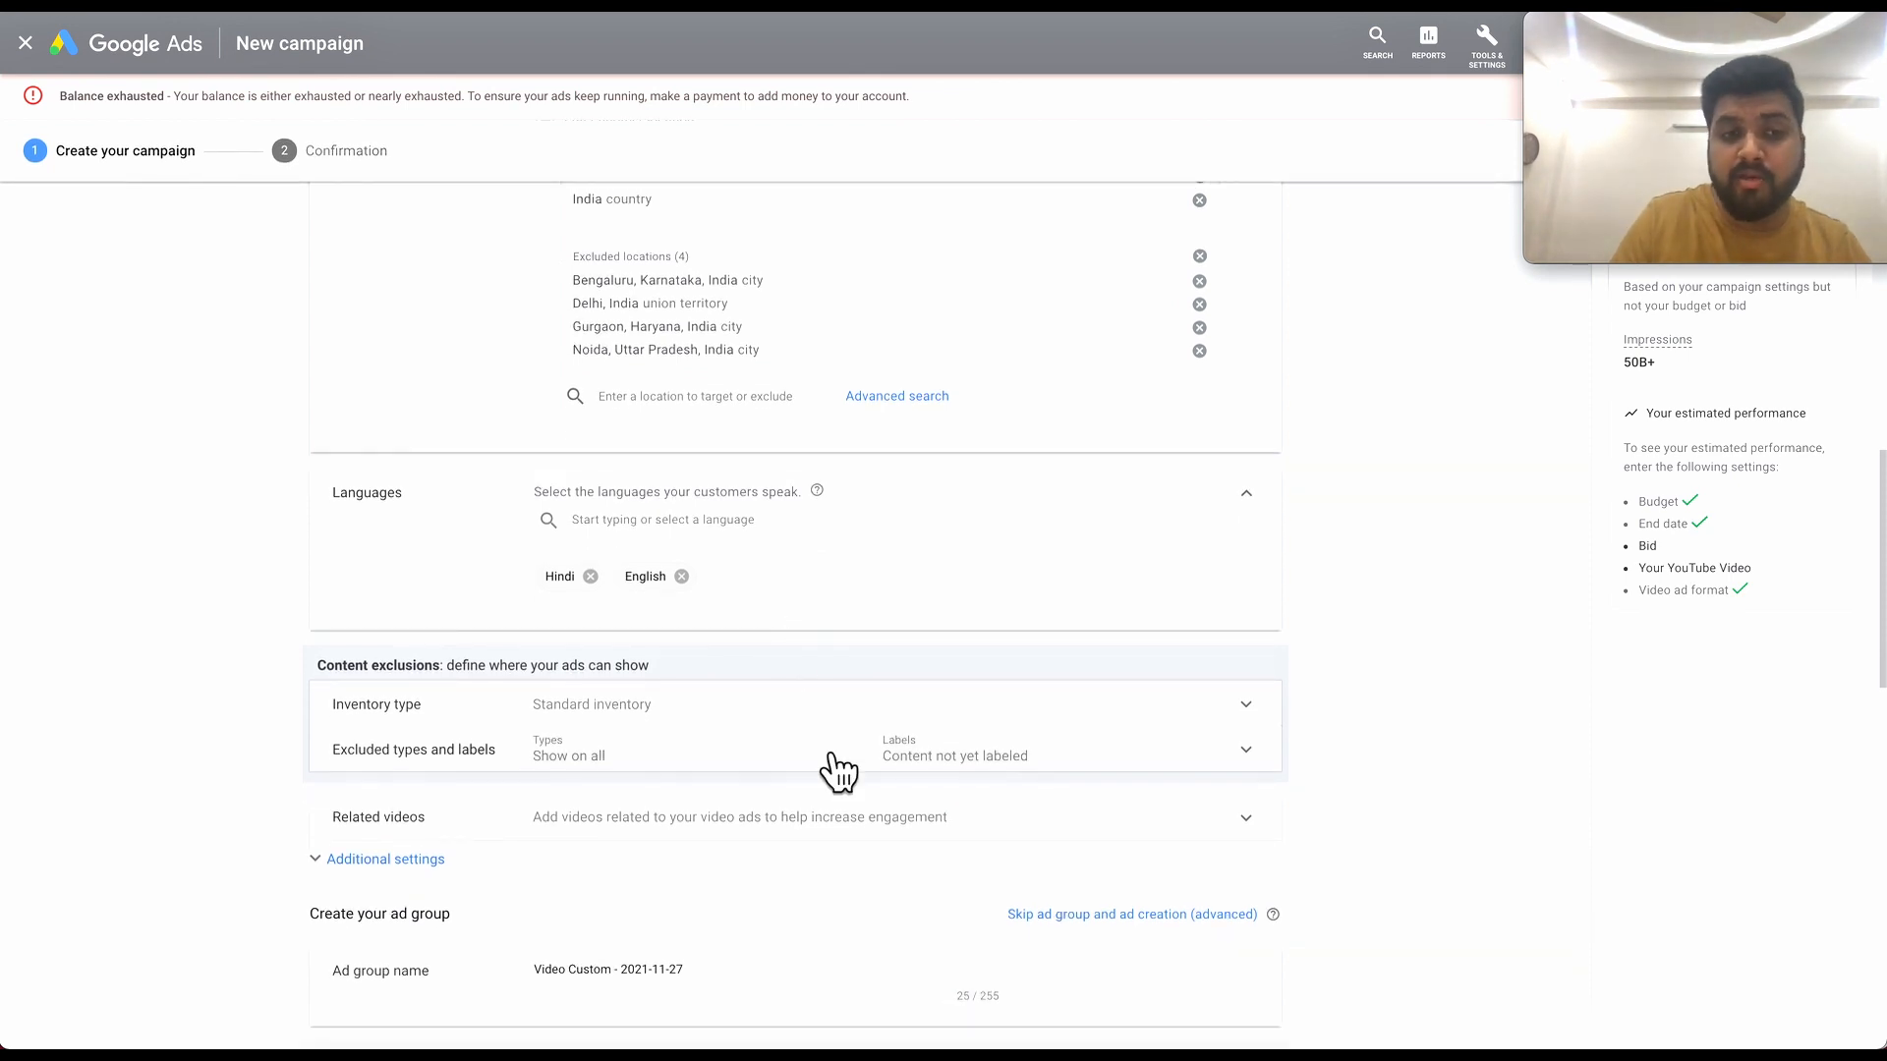
scroll(832, 762, down, 1)
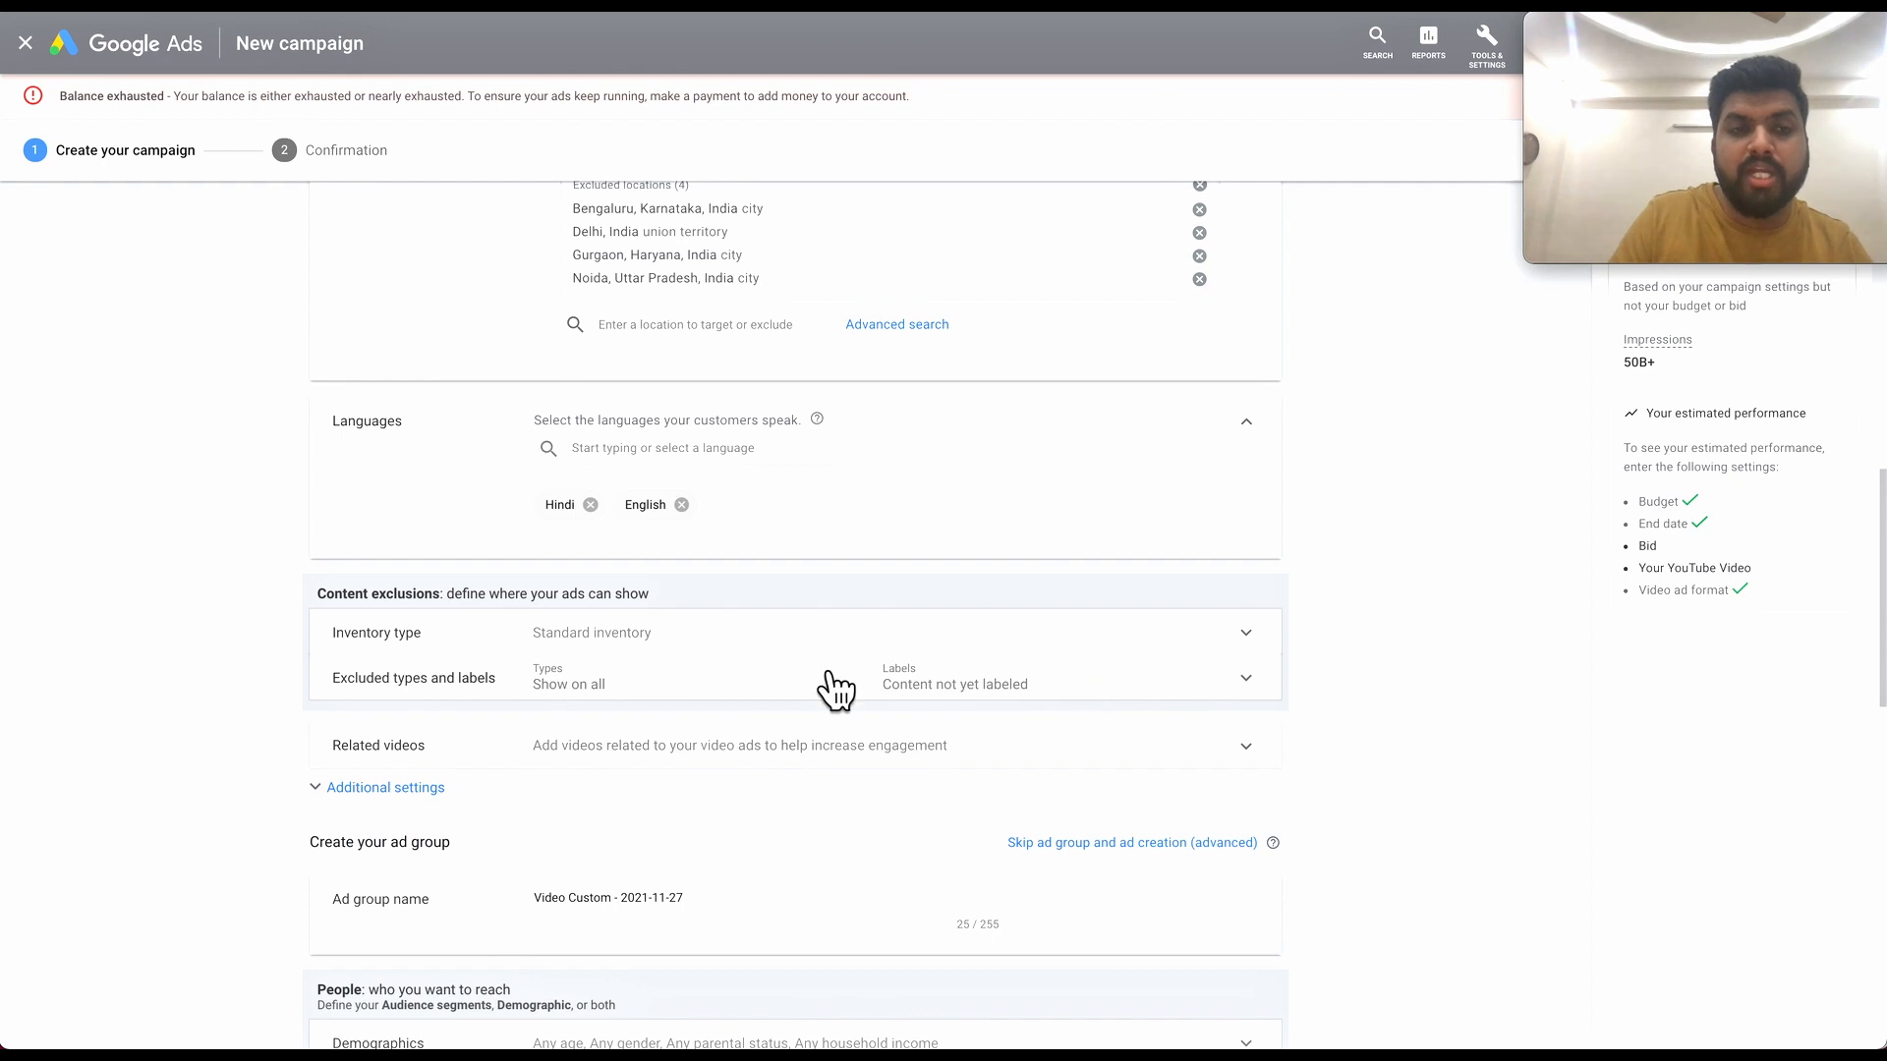
click(843, 634)
scroll(704, 855, down, 2)
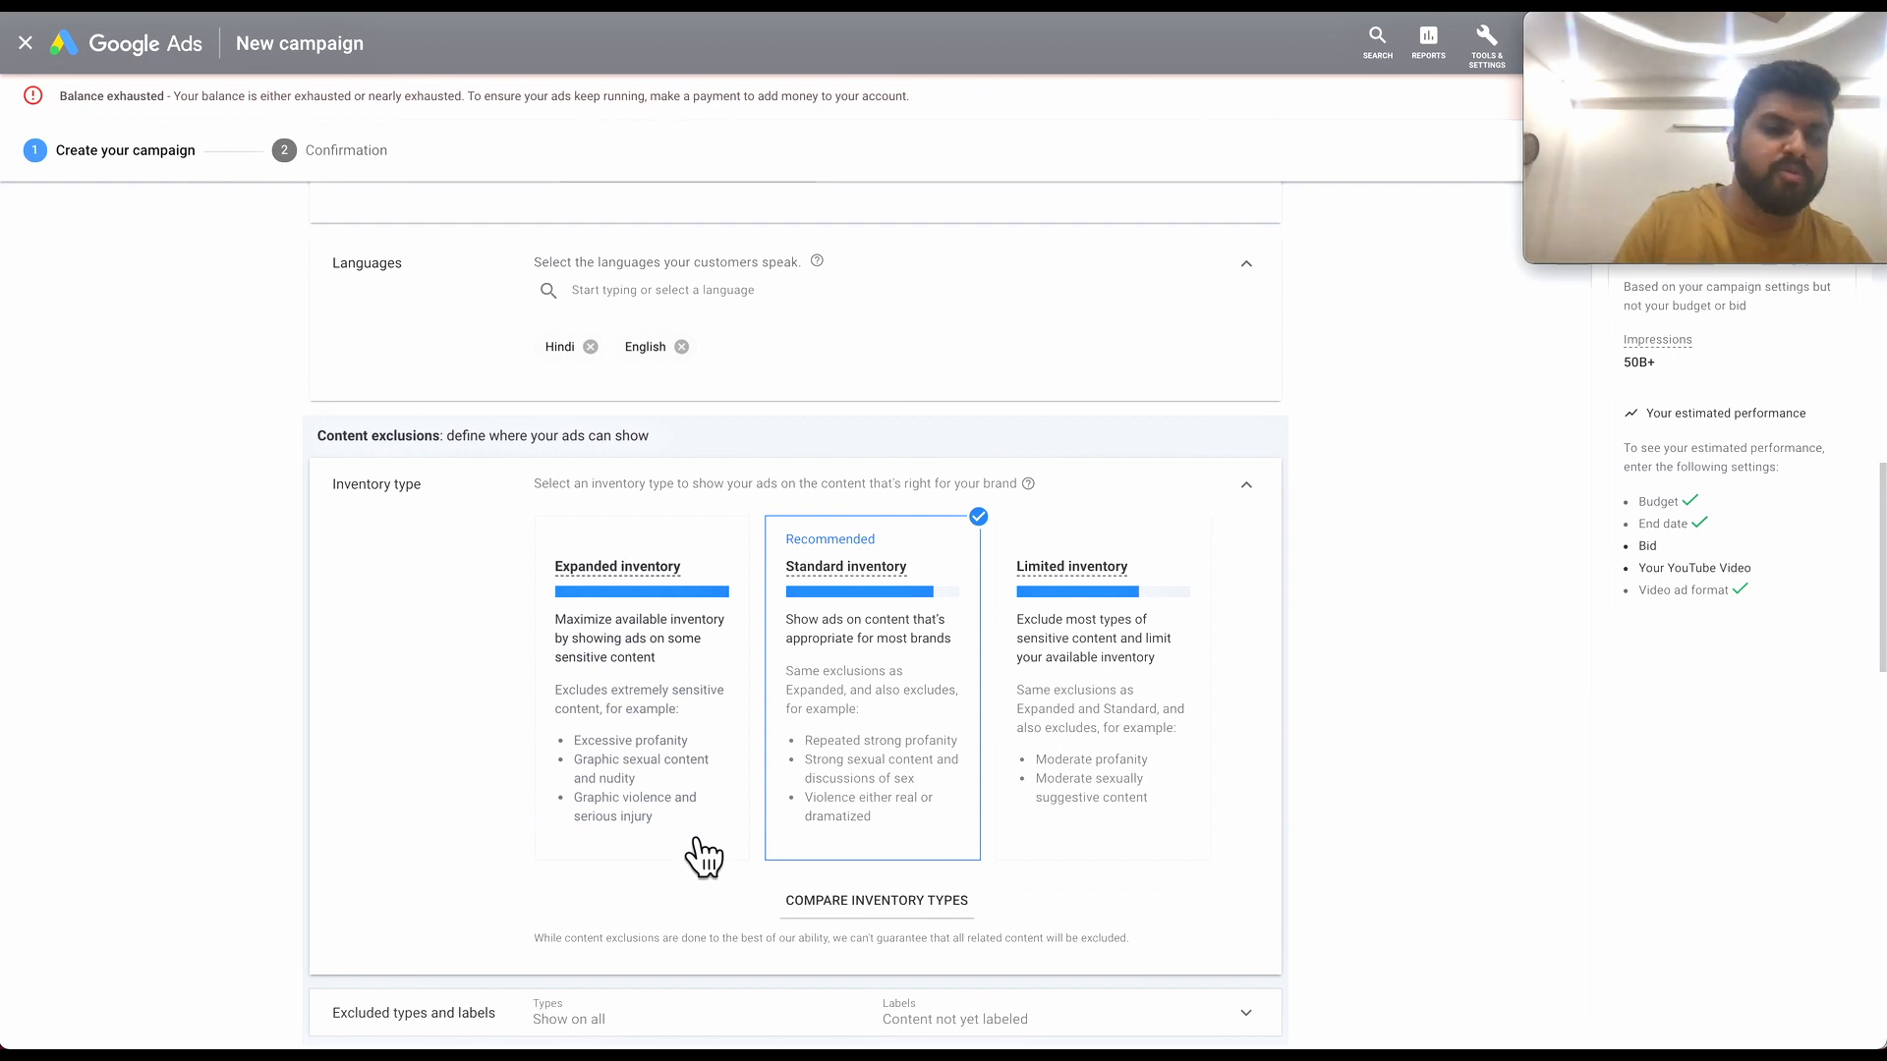
scroll(656, 721, down, 1)
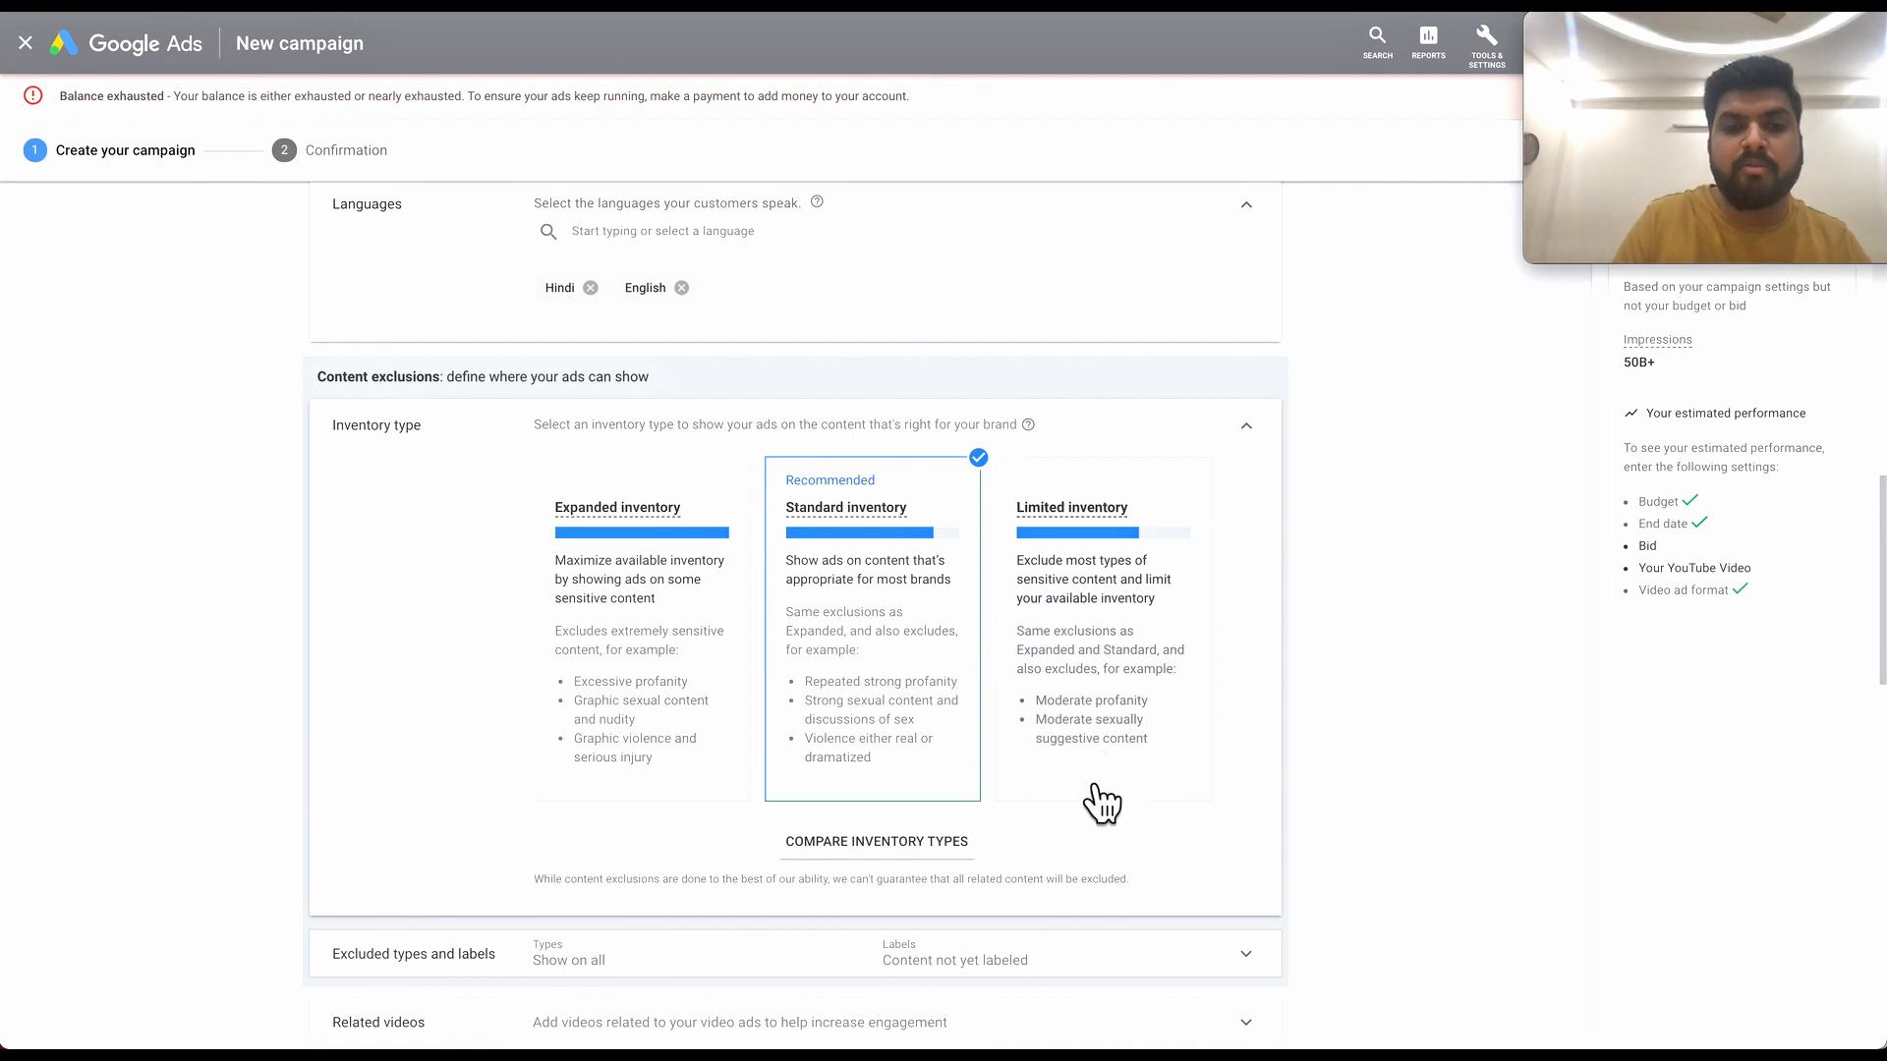
scroll(1081, 767, down, 2)
scroll(969, 648, down, 1)
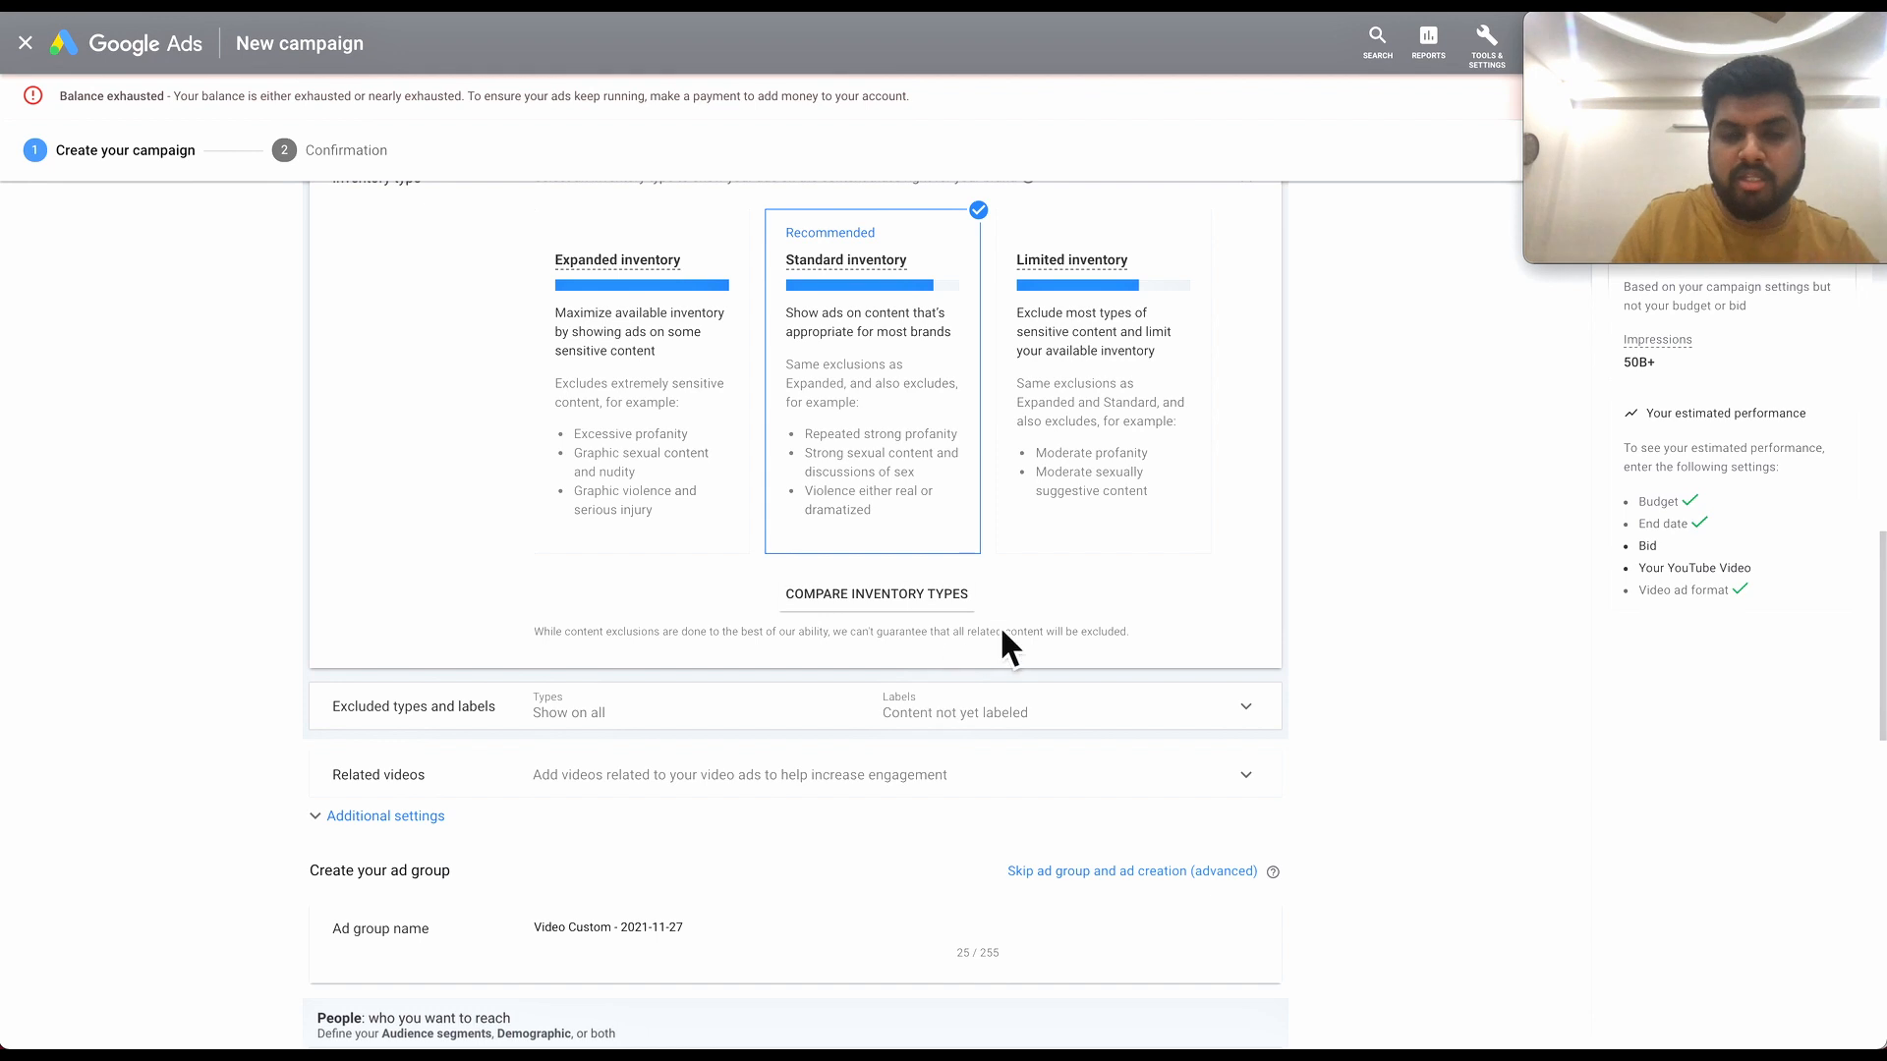
scroll(934, 472, up, 2)
scroll(928, 546, down, 1)
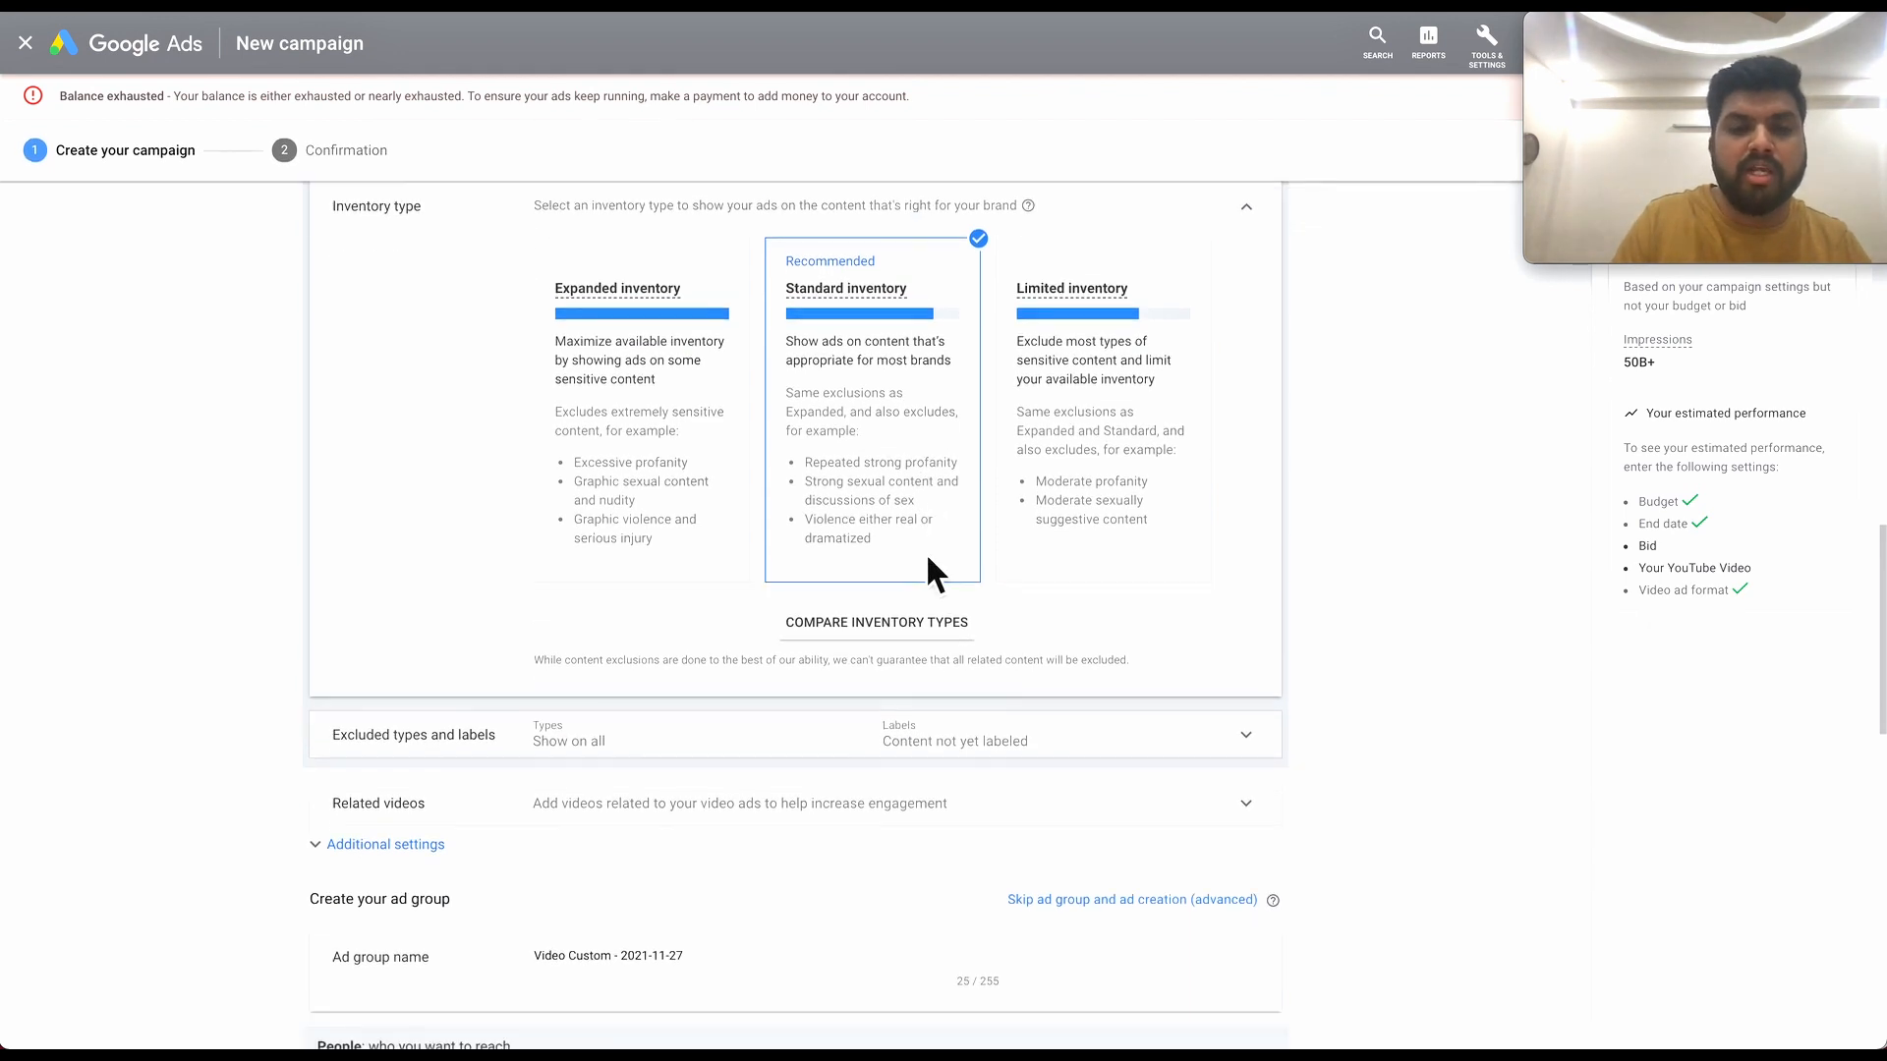
Expand the excluded types and labels setting and review the content types and digital content labels available for exclusion.
scroll(928, 556, down, 1)
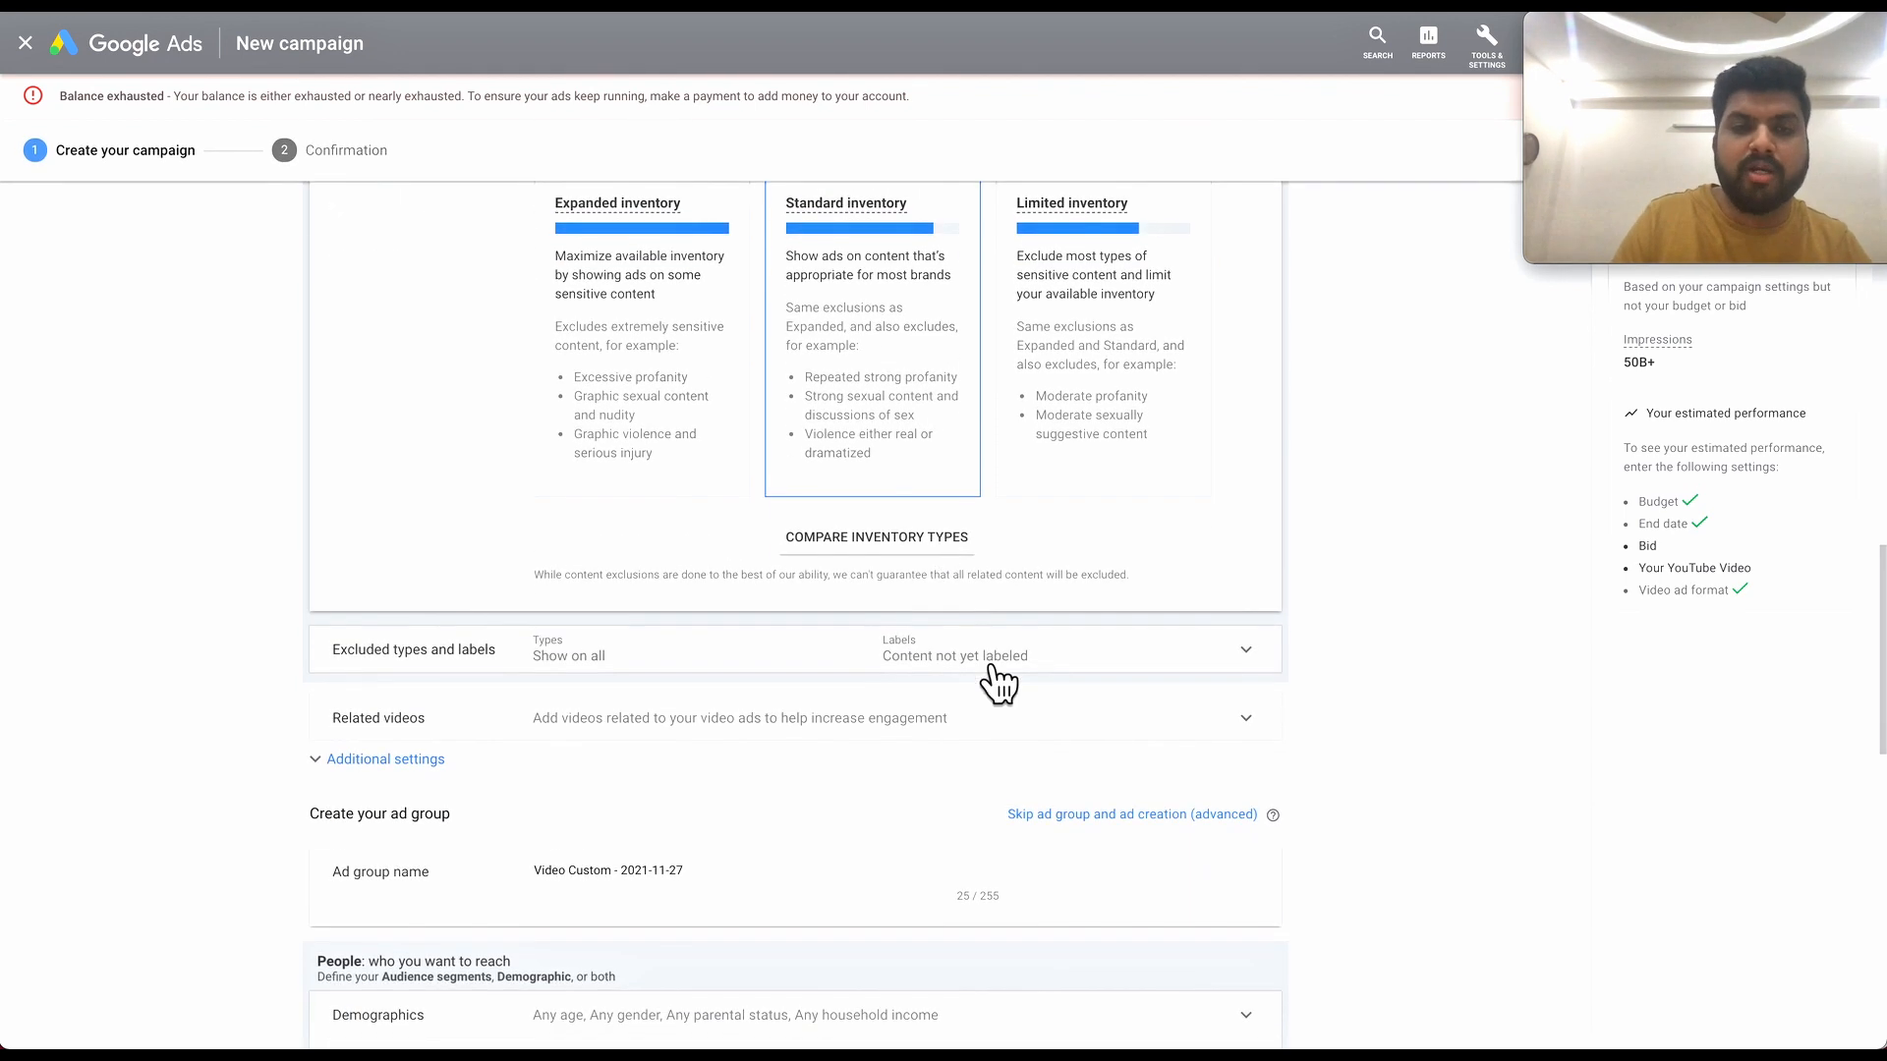
click(1271, 669)
scroll(1039, 784, down, 1)
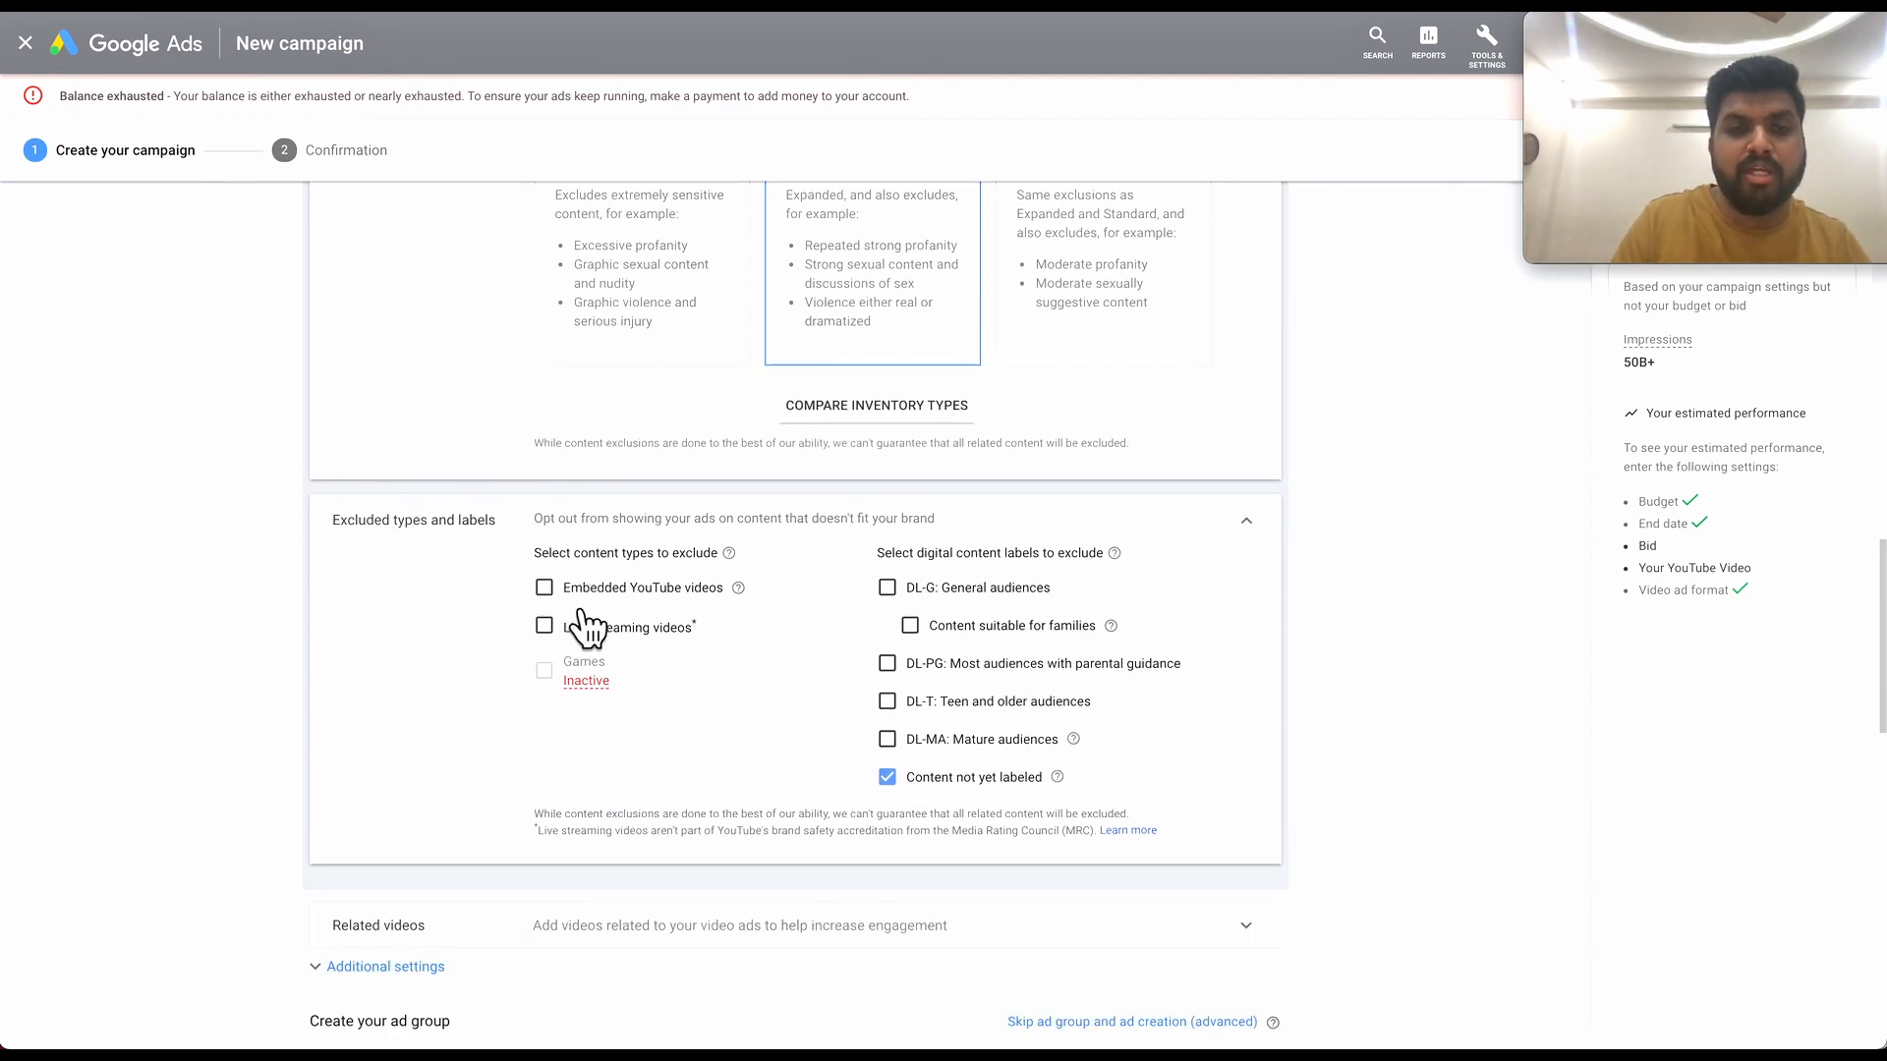
mouse_move(758, 603)
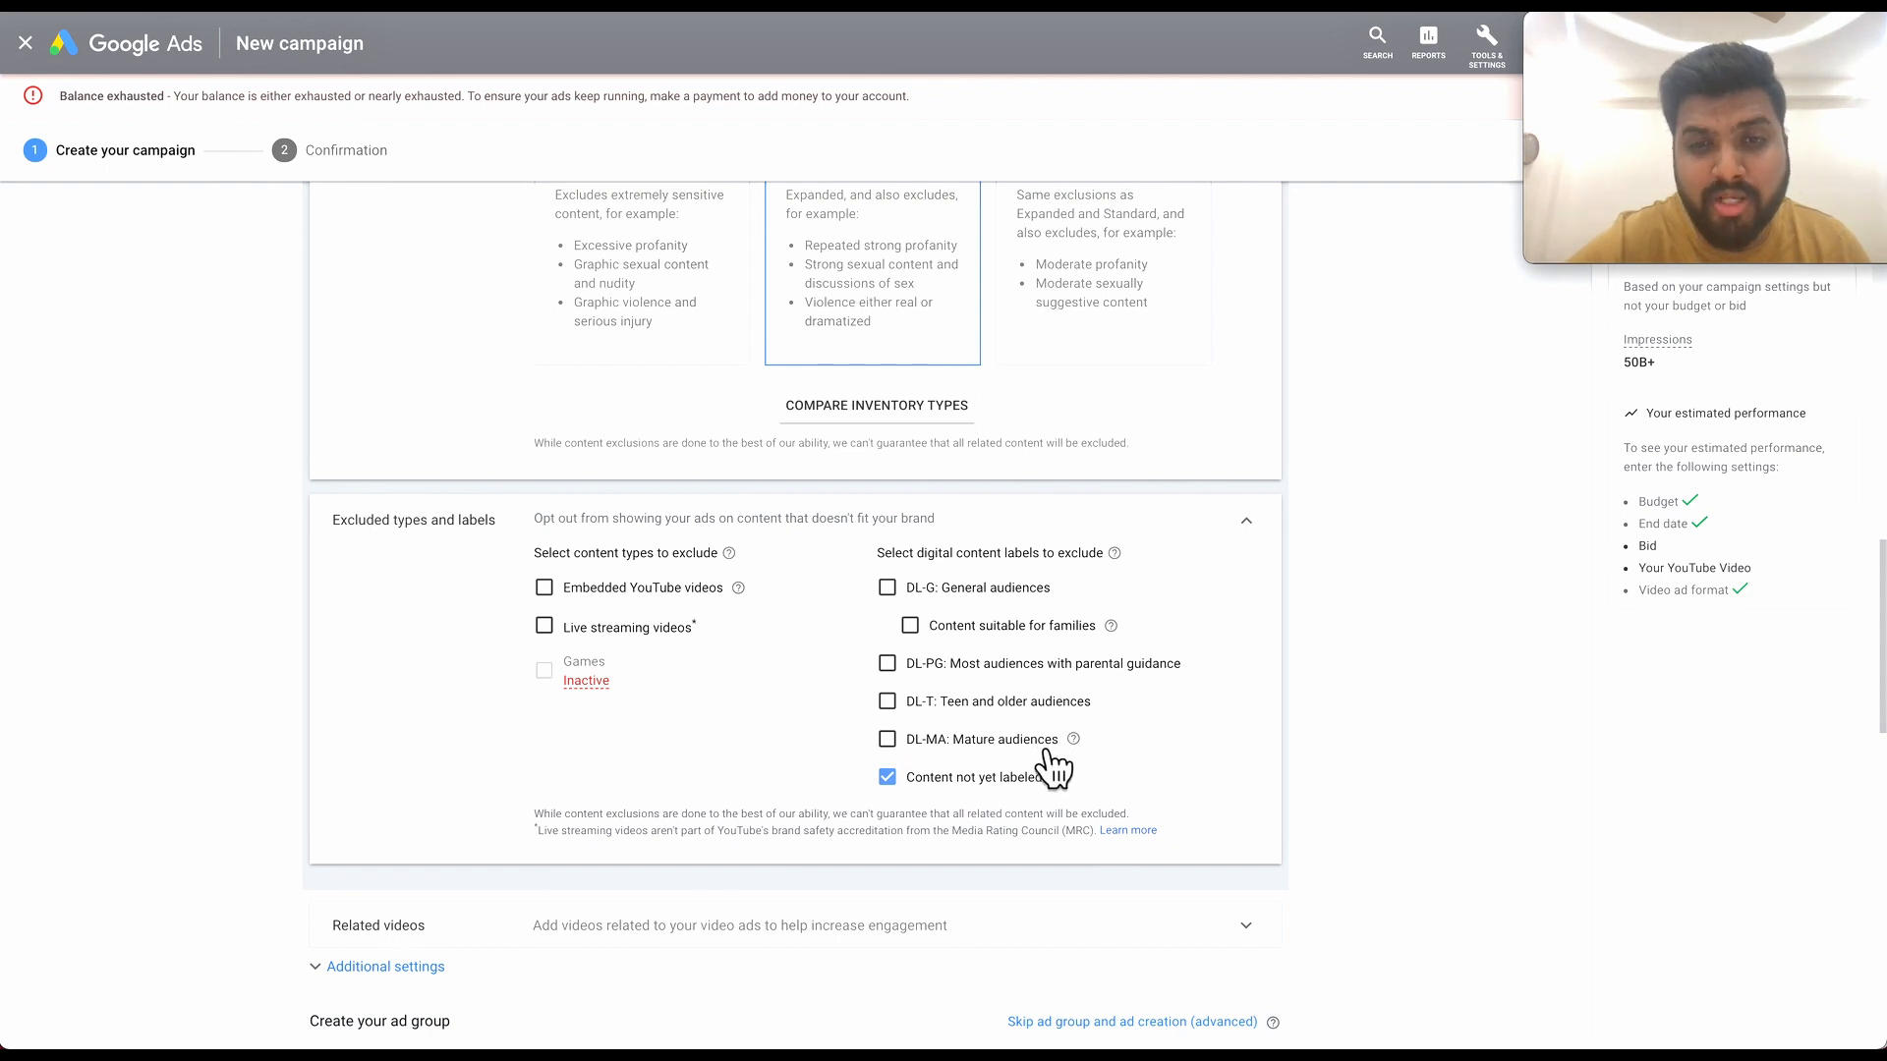
Expand the related videos setting and review its option for adding videos related to the ad.
scroll(792, 692, down, 1)
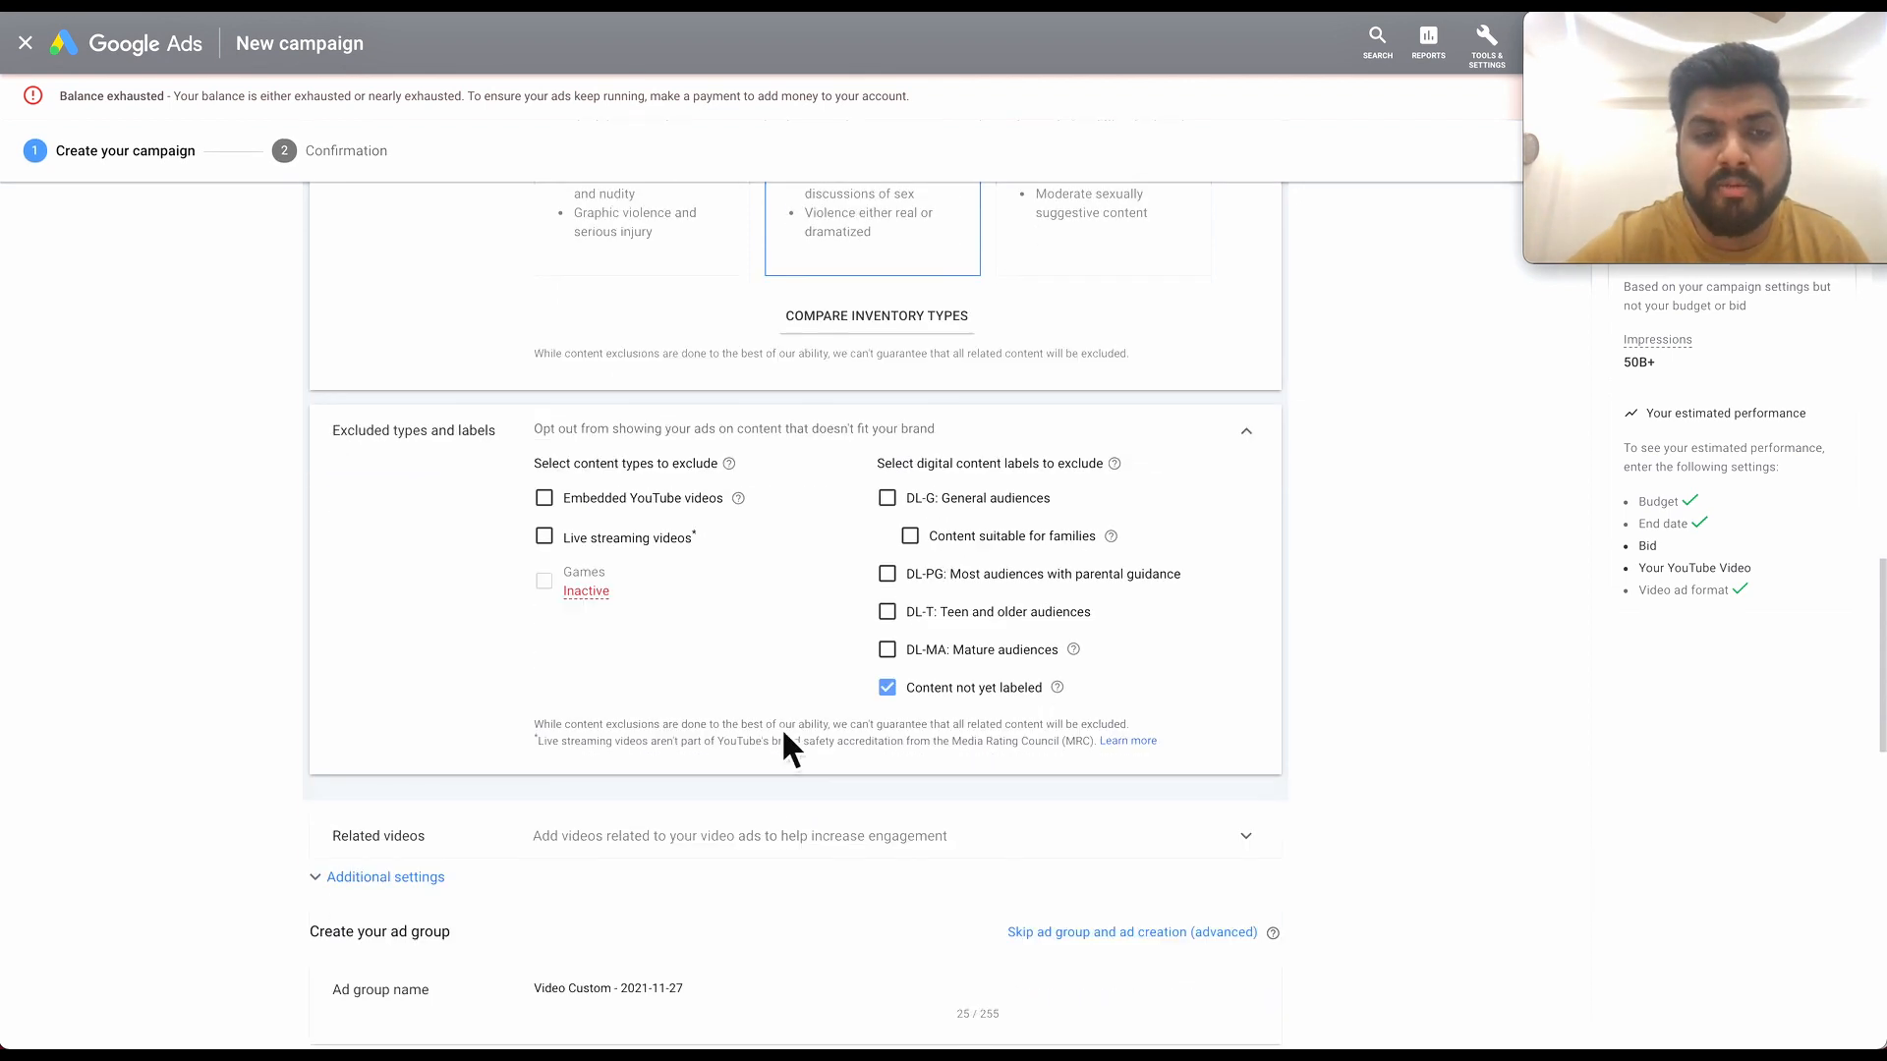
scroll(796, 816, down, 2)
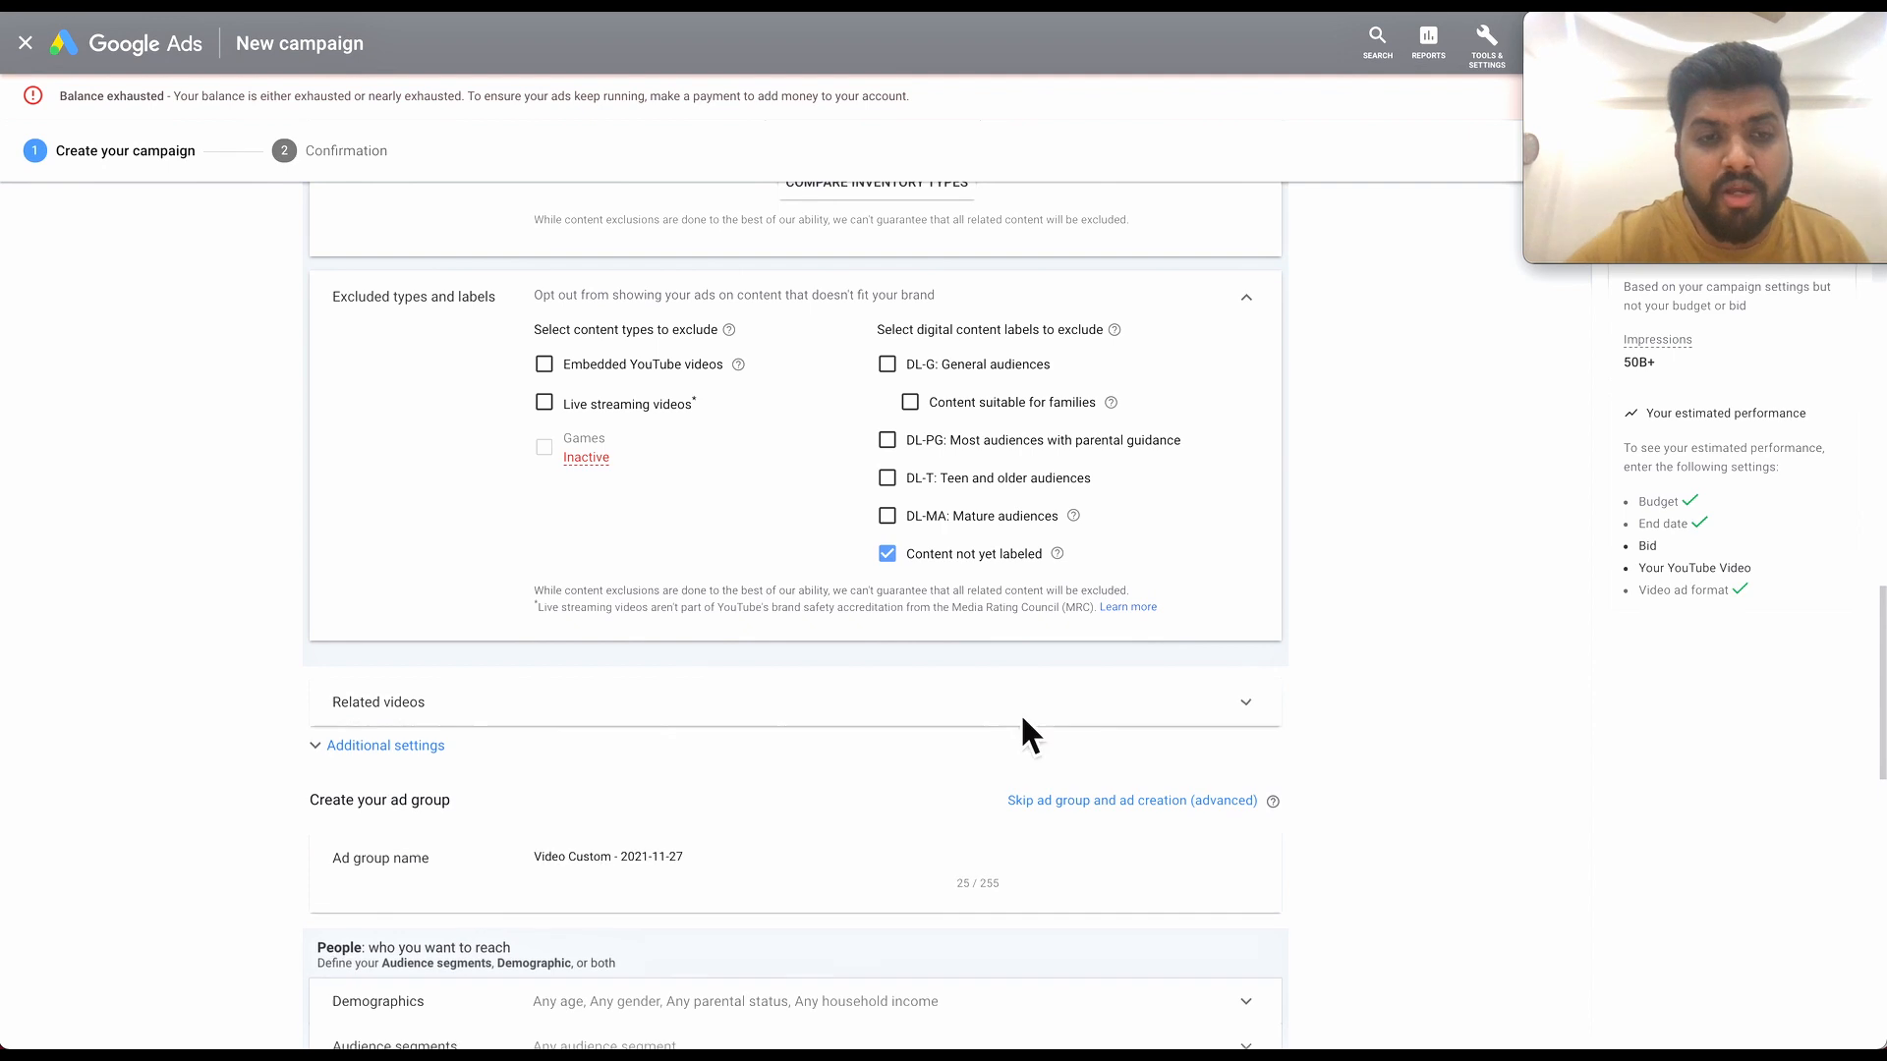
click(1022, 718)
scroll(830, 842, down, 1)
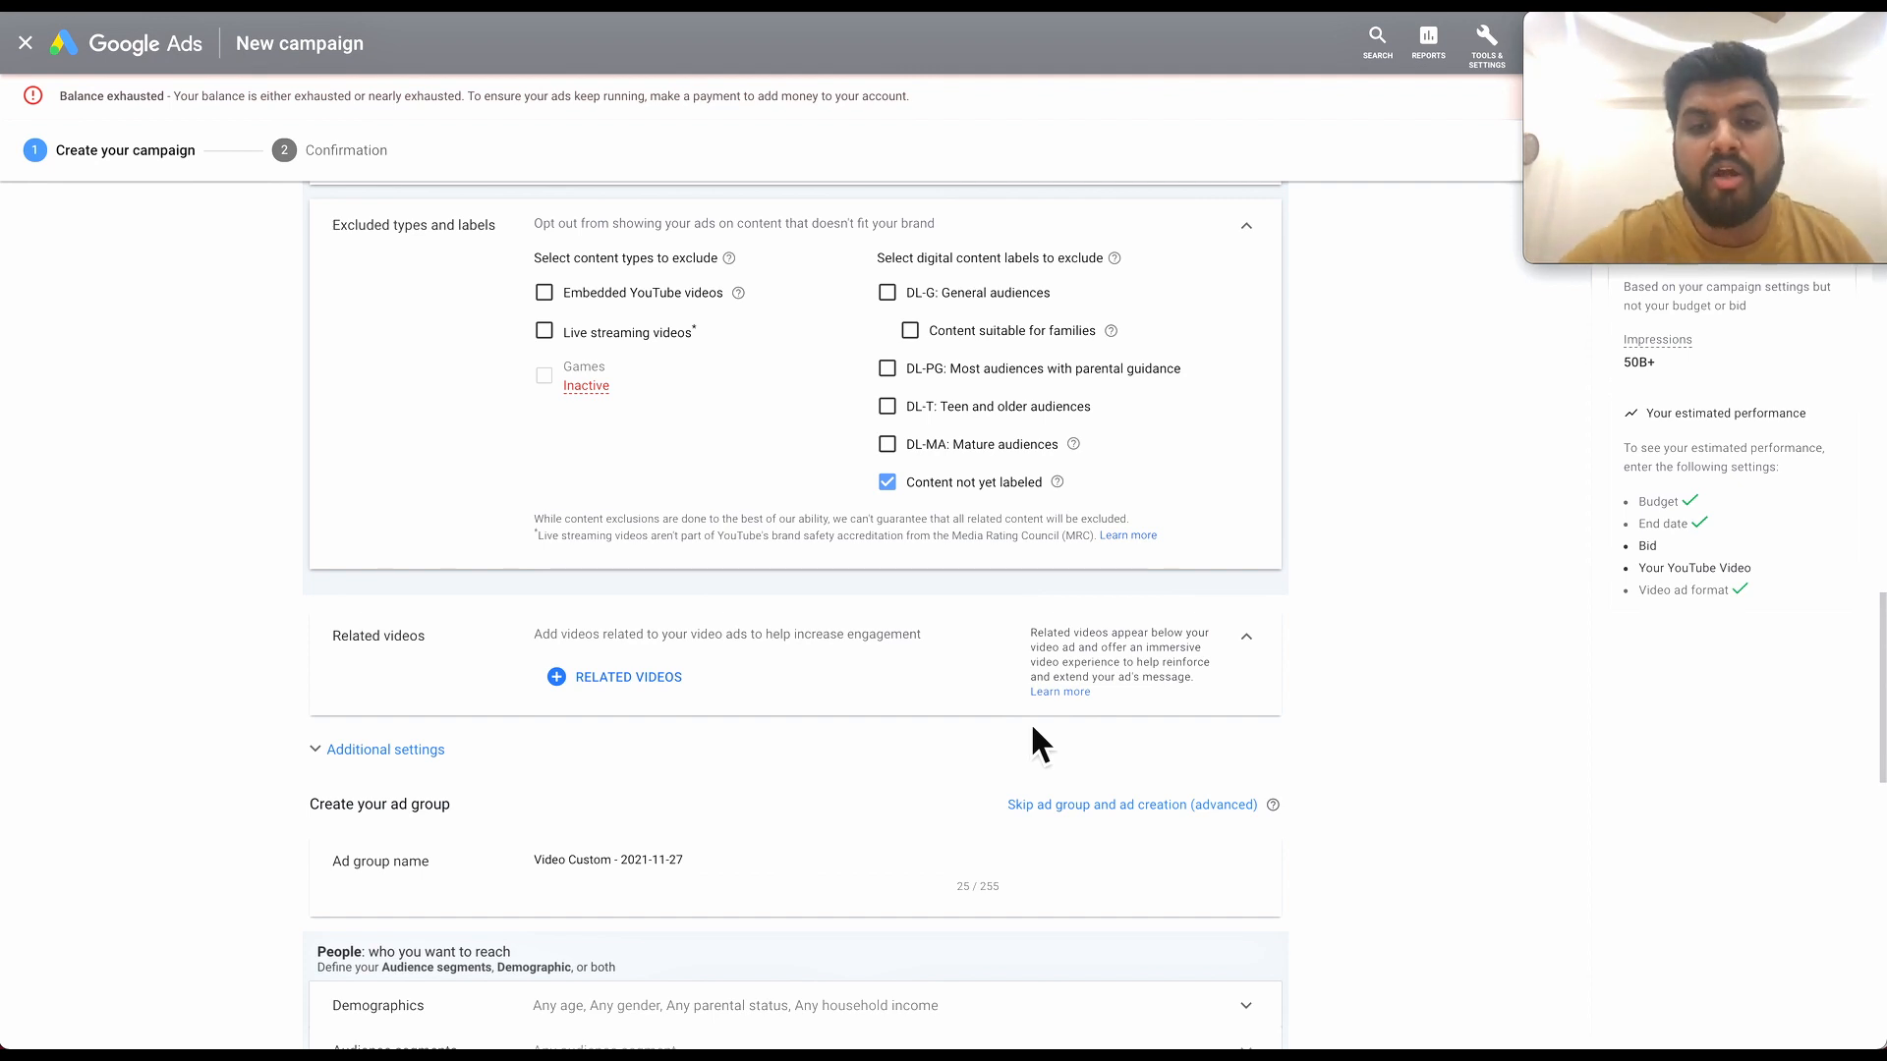
scroll(806, 752, down, 1)
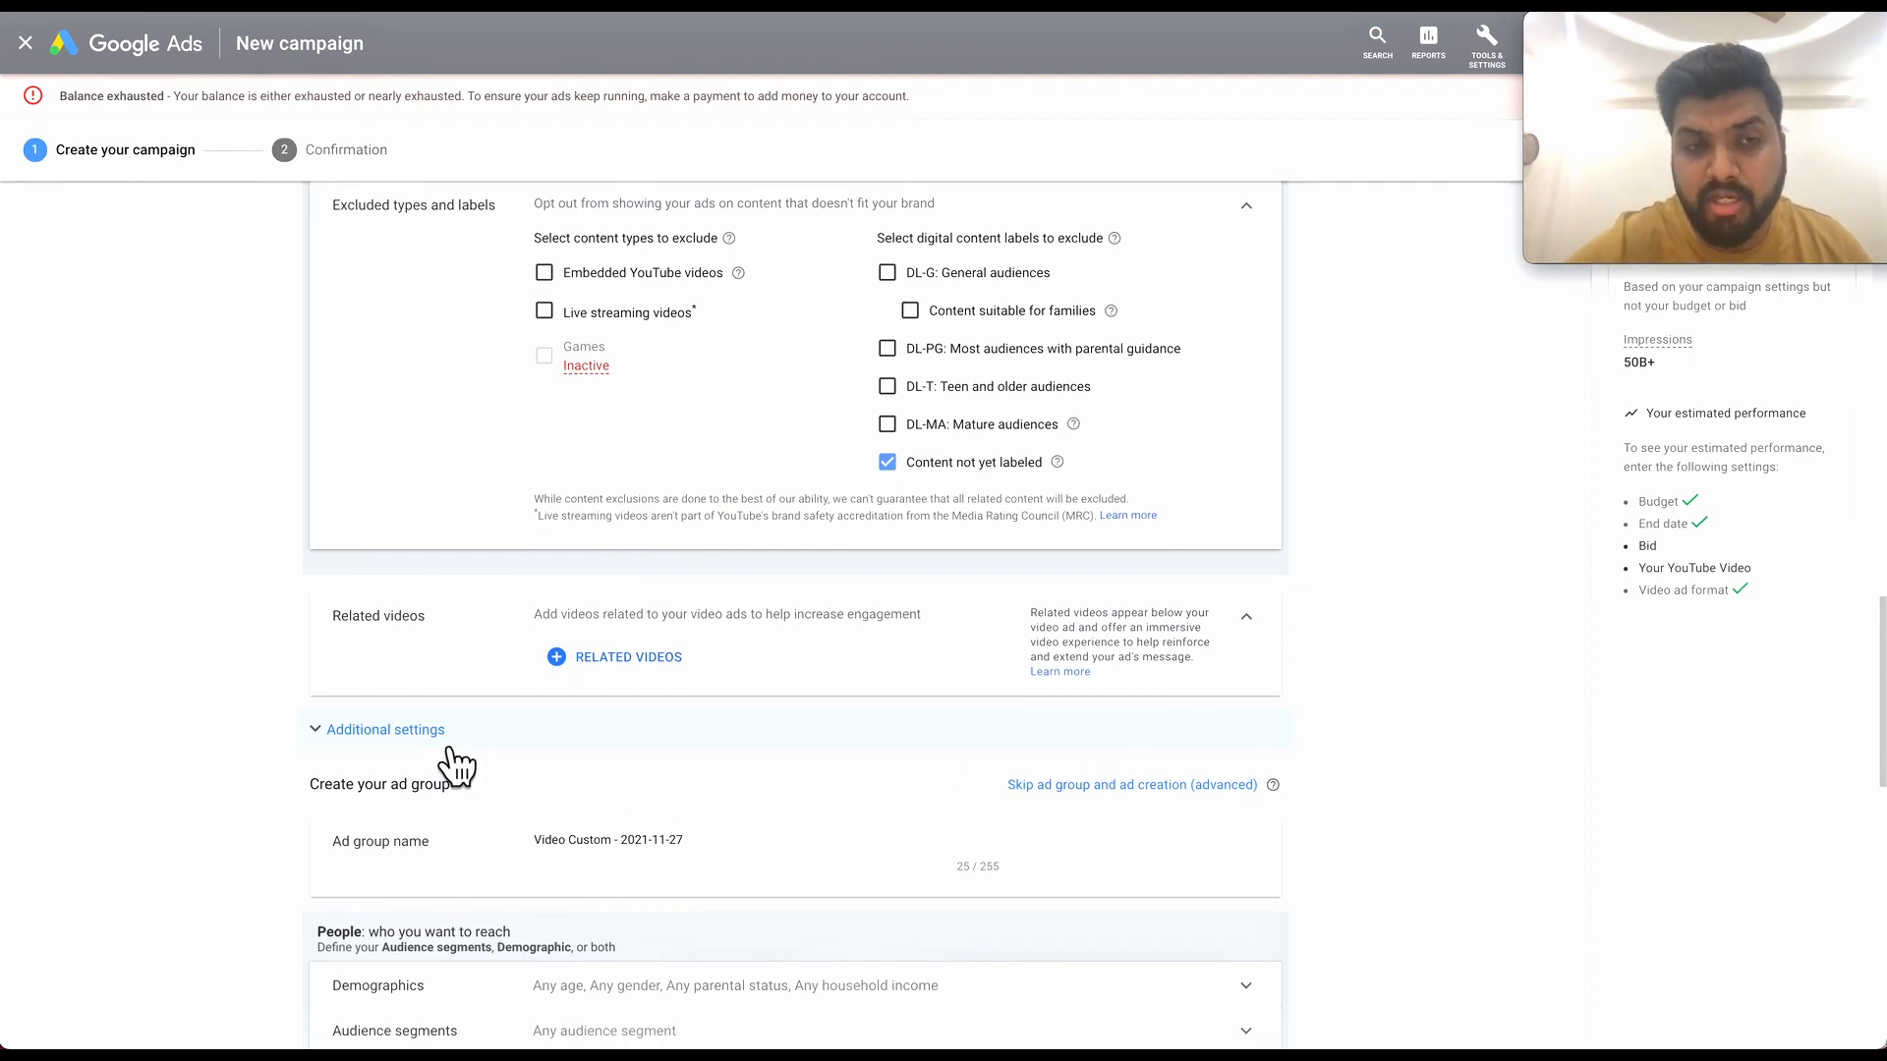
Expand the additional settings and enable both the view frequency cap and the impression frequency cap under frequency capping.
click(395, 752)
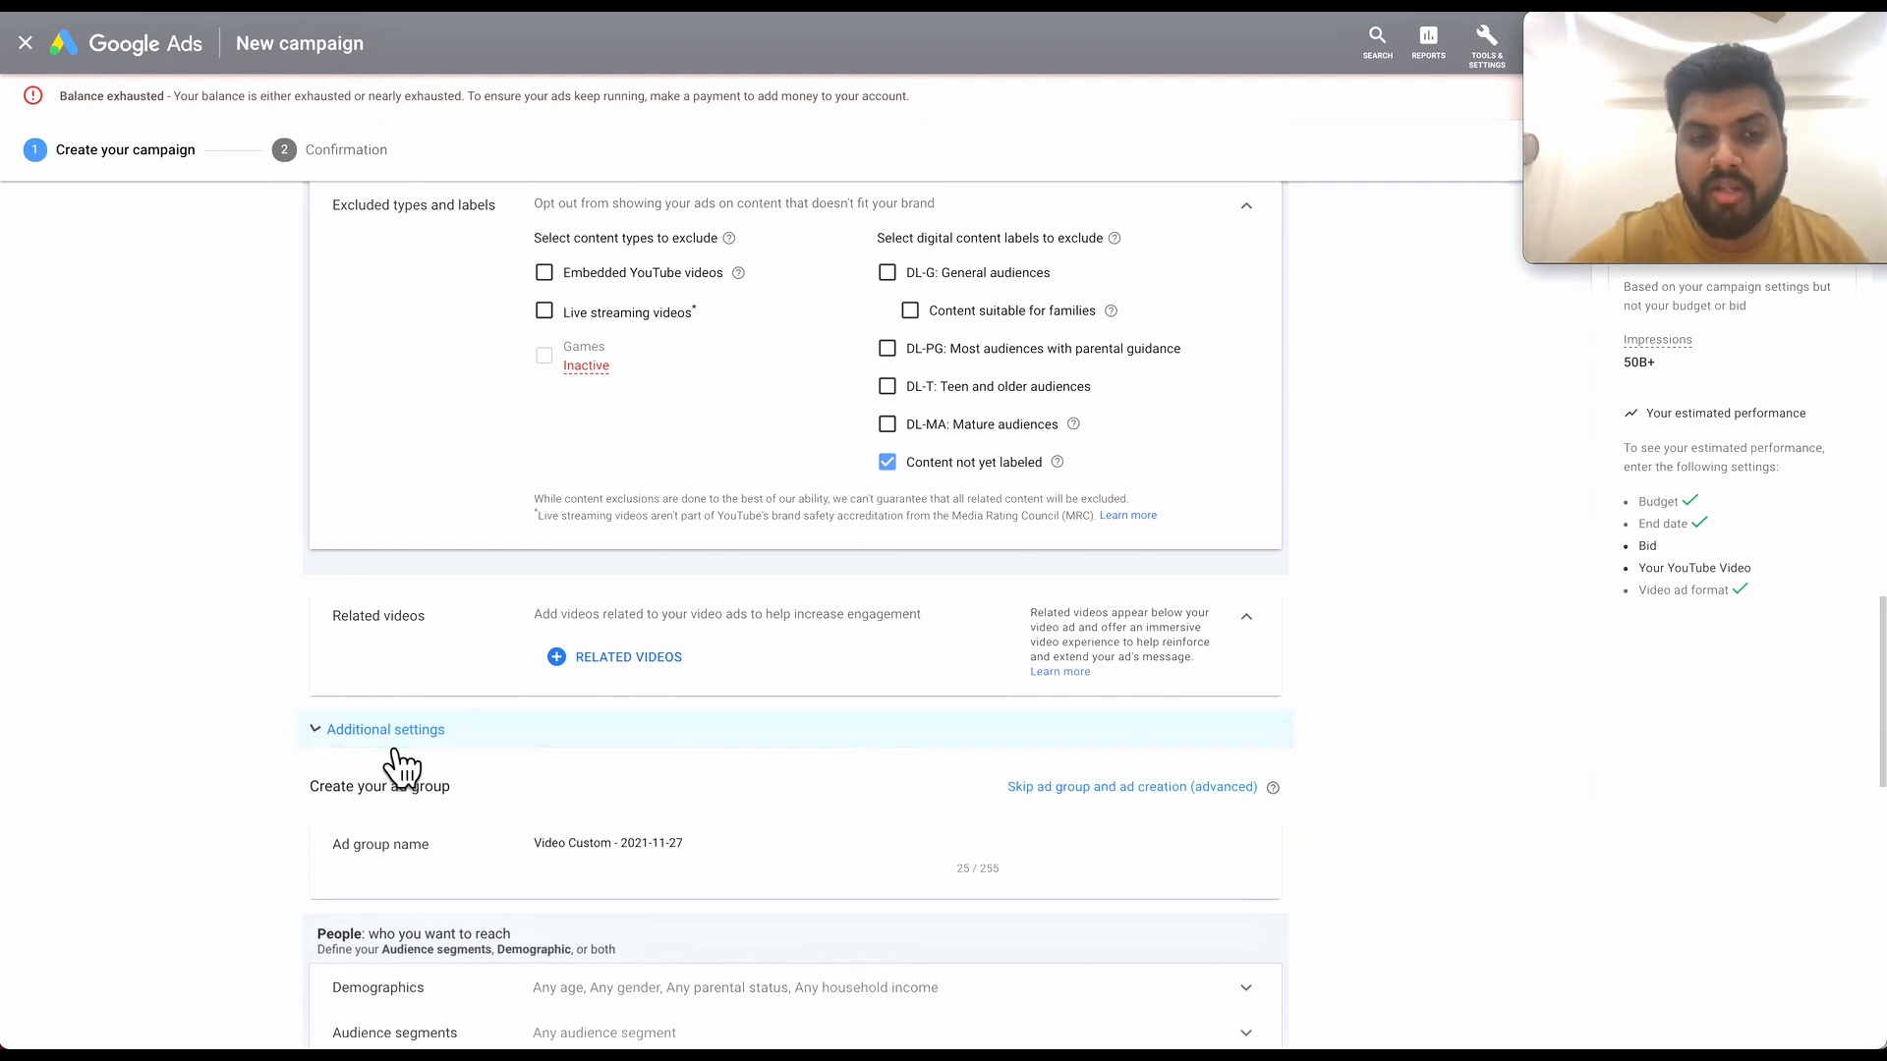
scroll(377, 870, down, 2)
scroll(378, 875, down, 2)
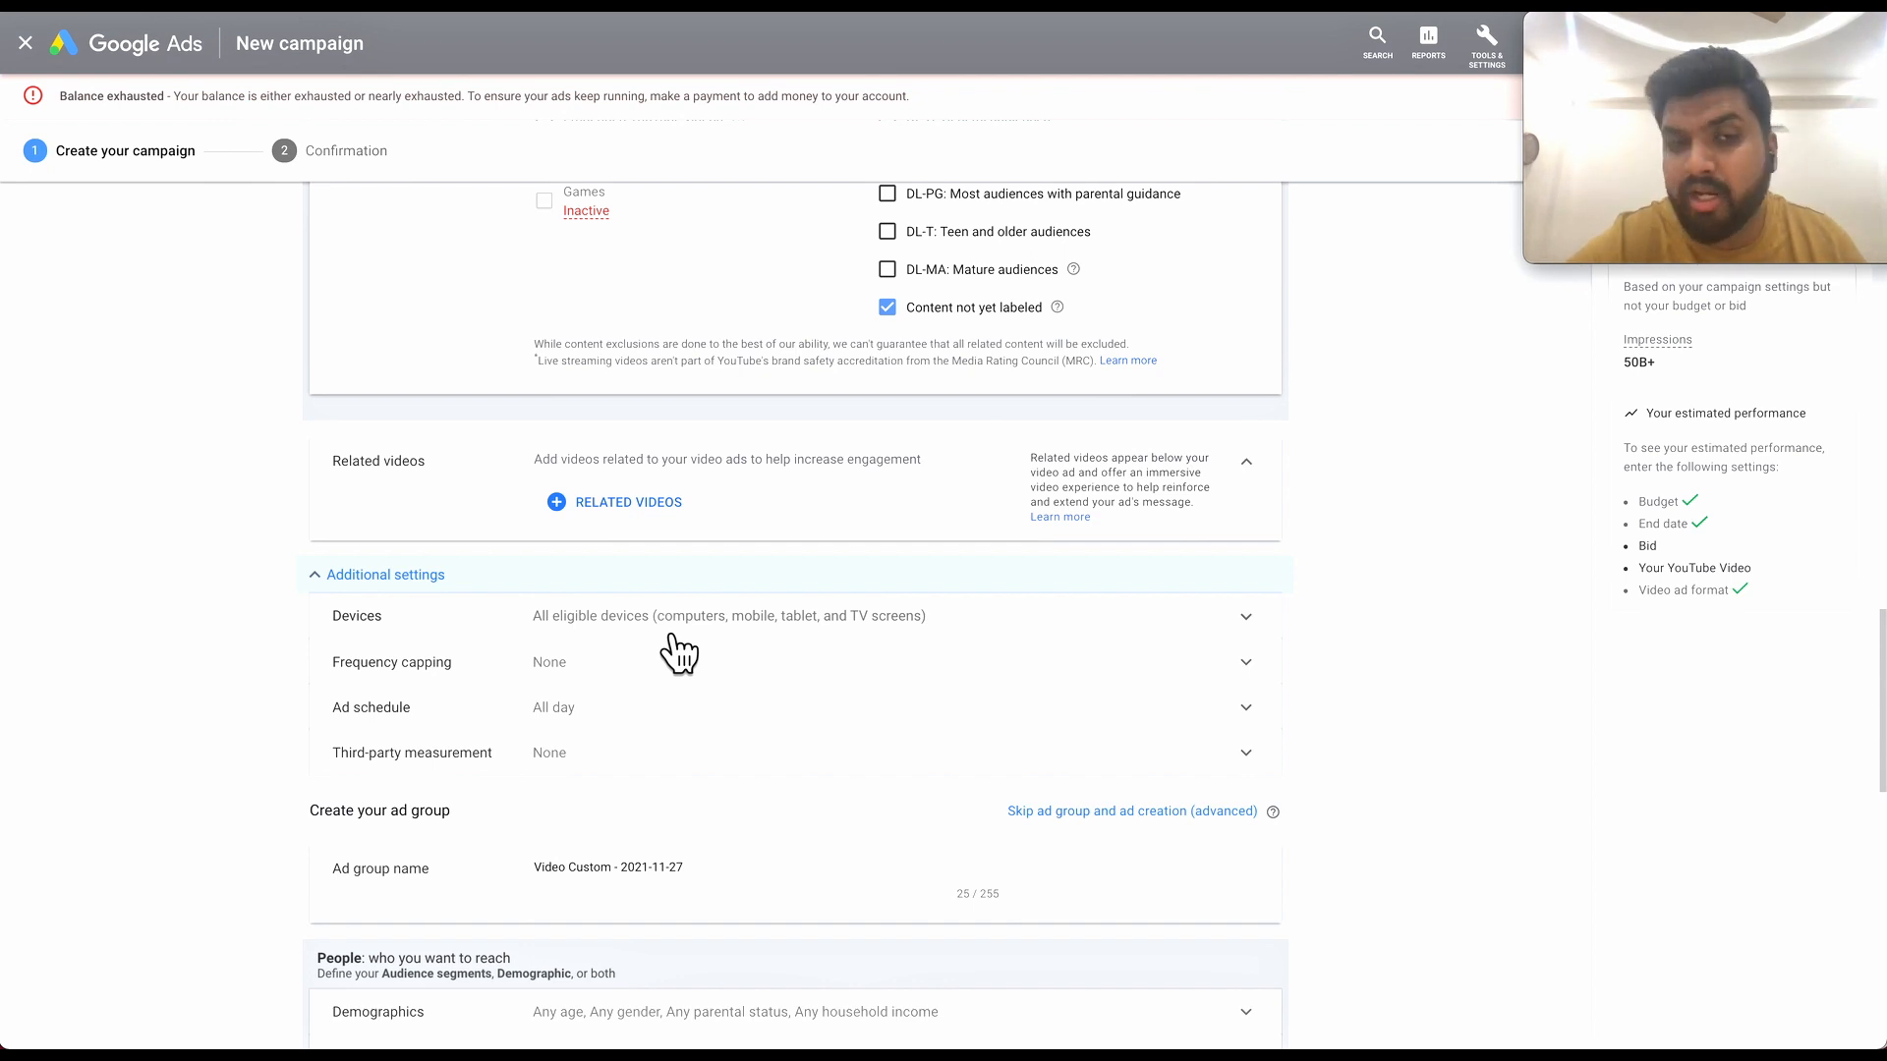
click(633, 676)
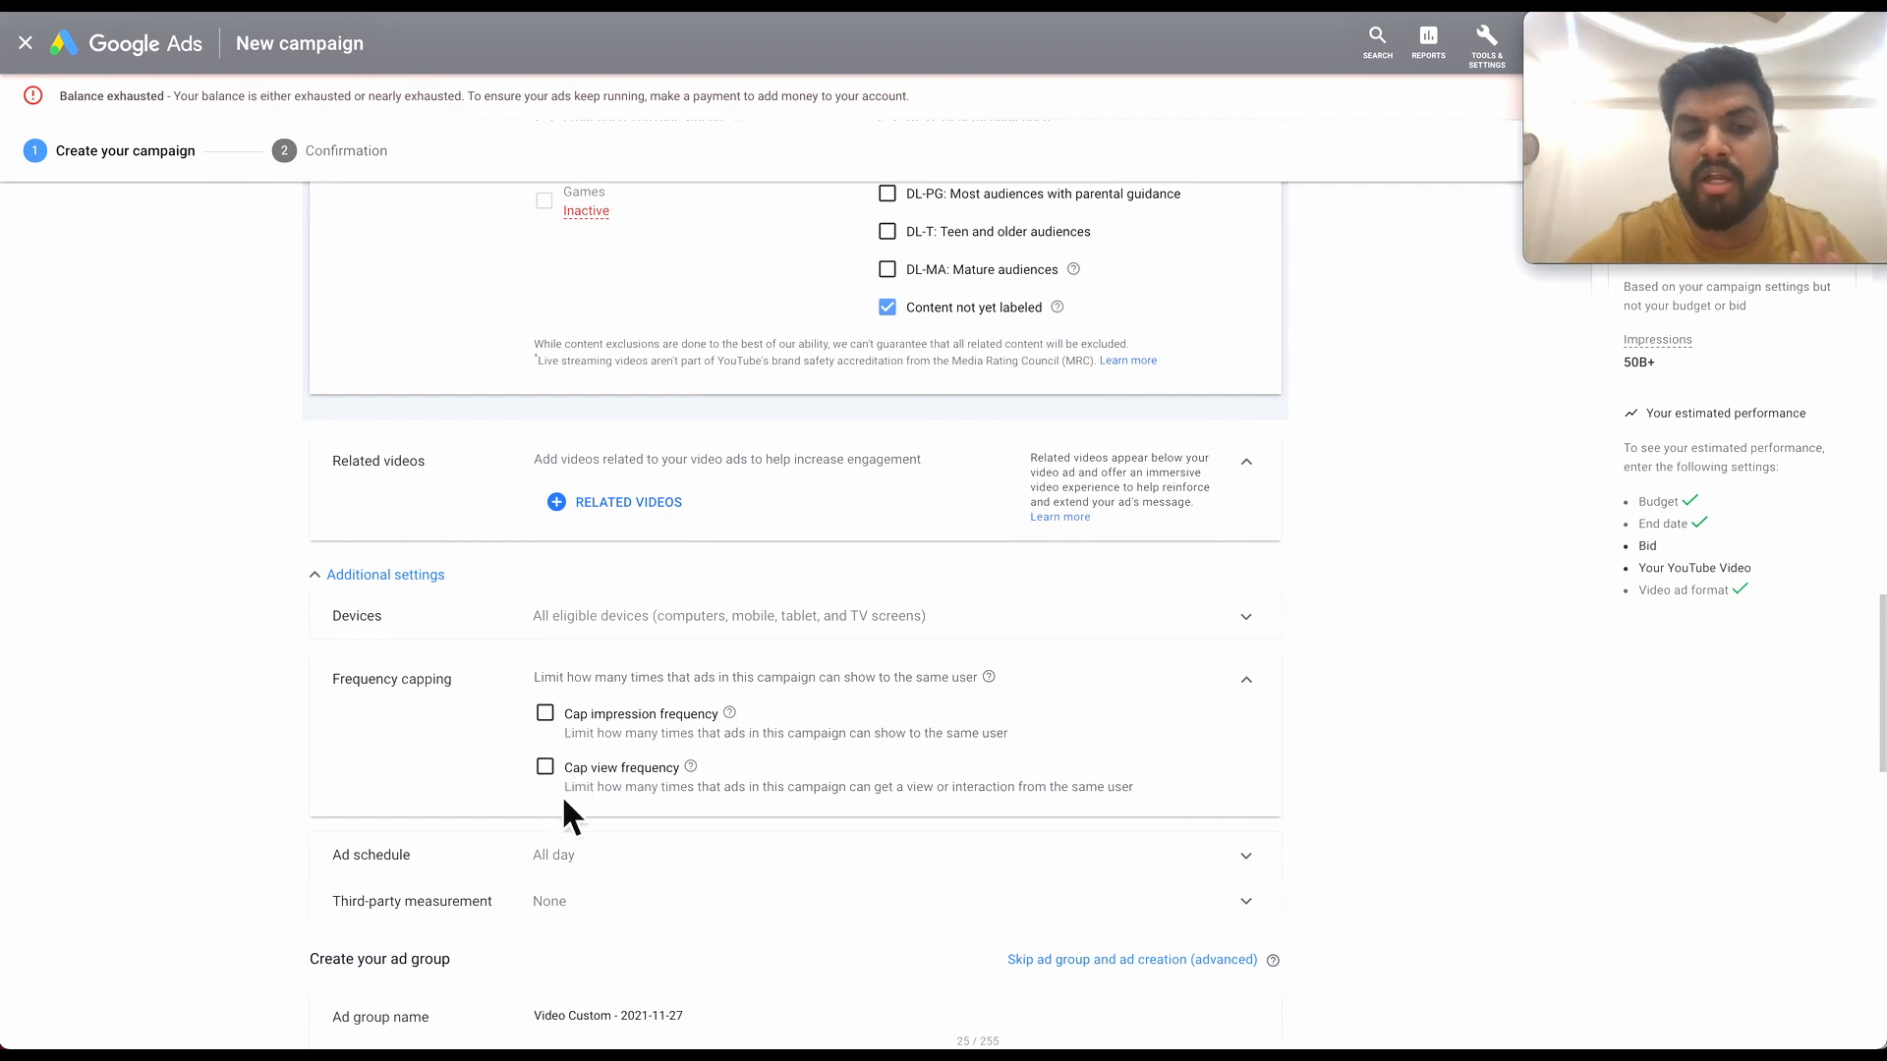
scroll(564, 796, down, 1)
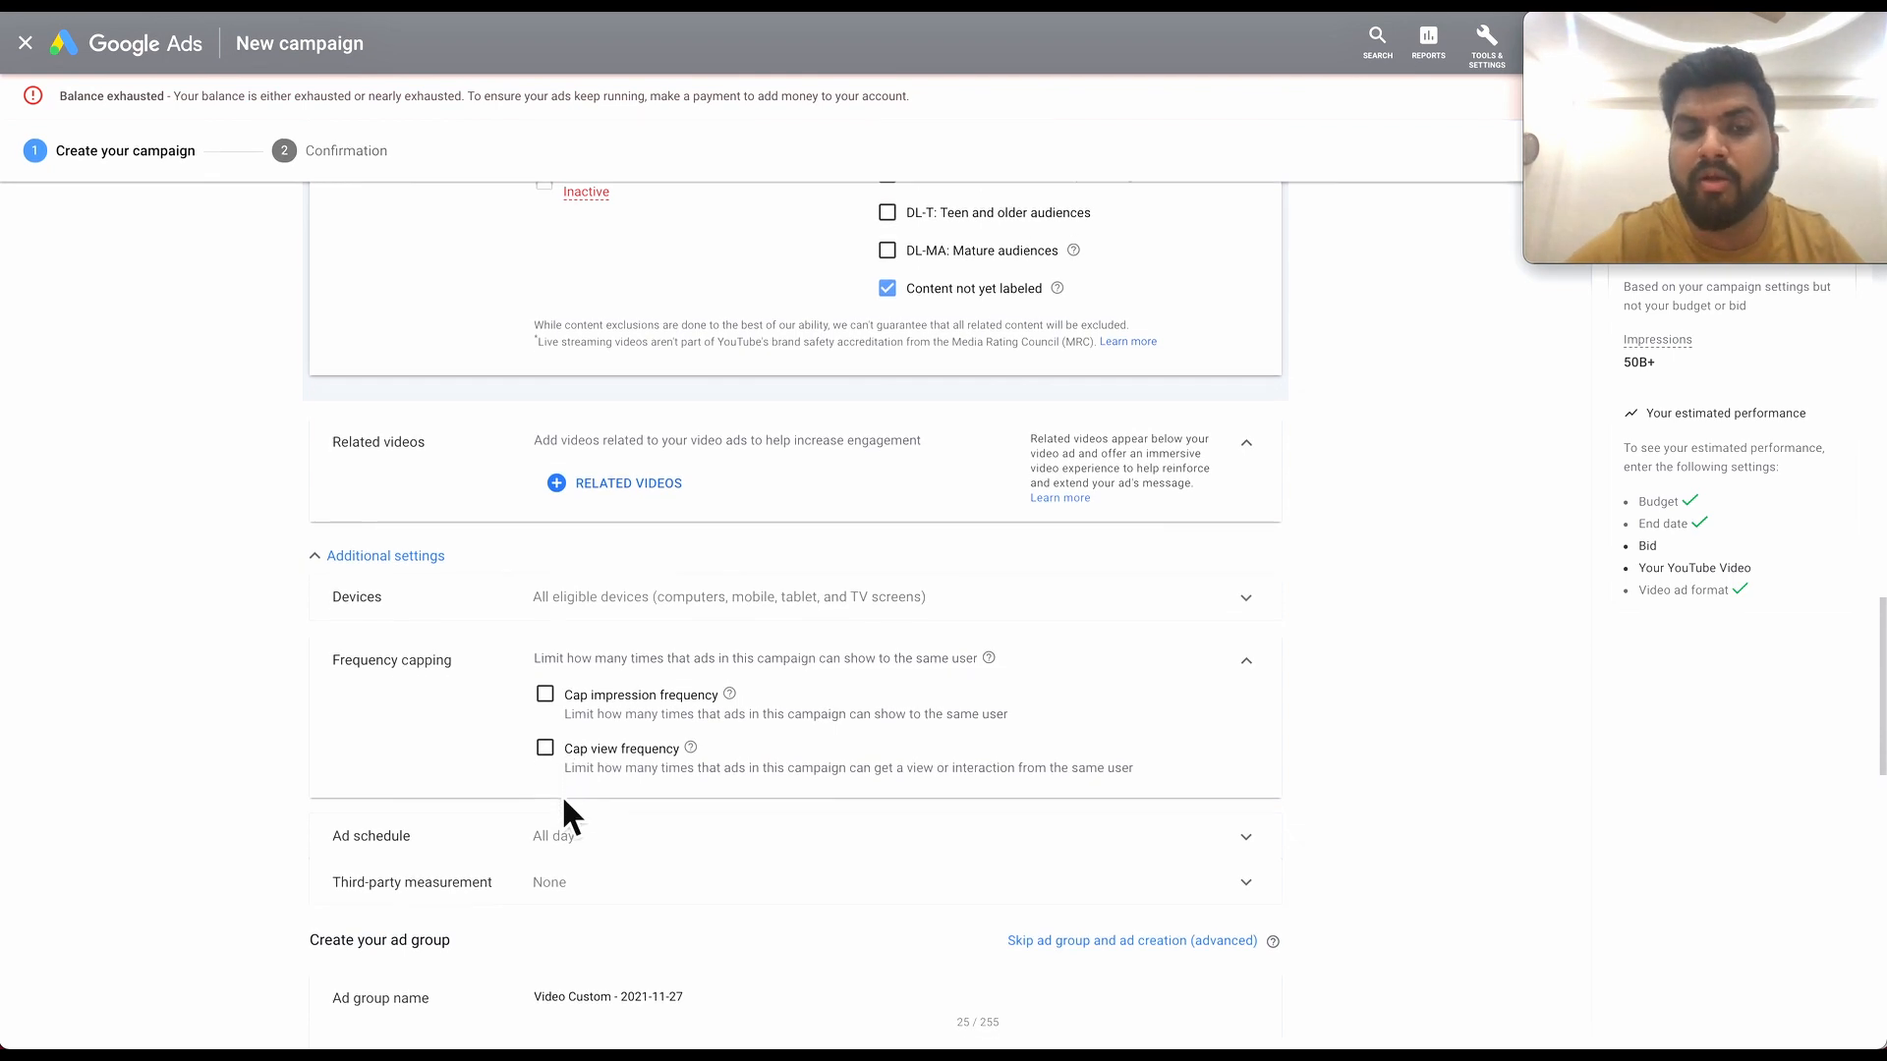
click(562, 745)
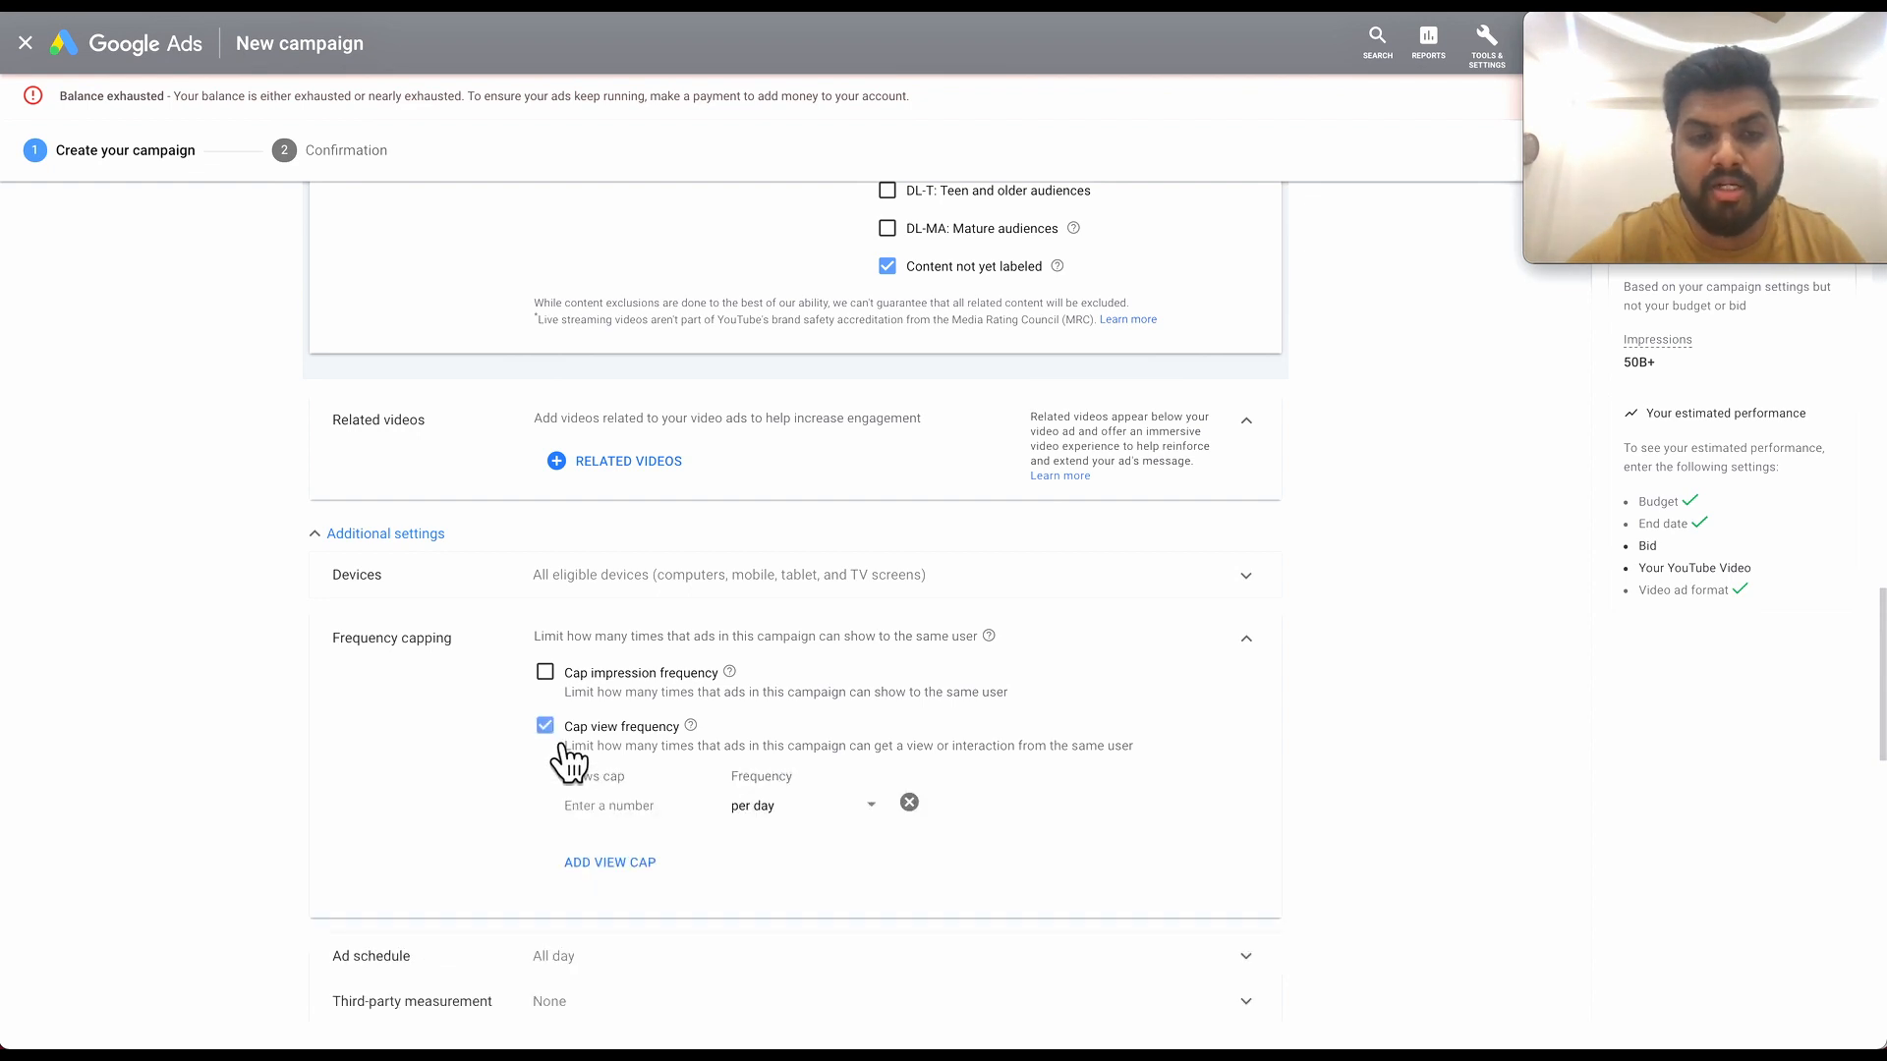
click(566, 692)
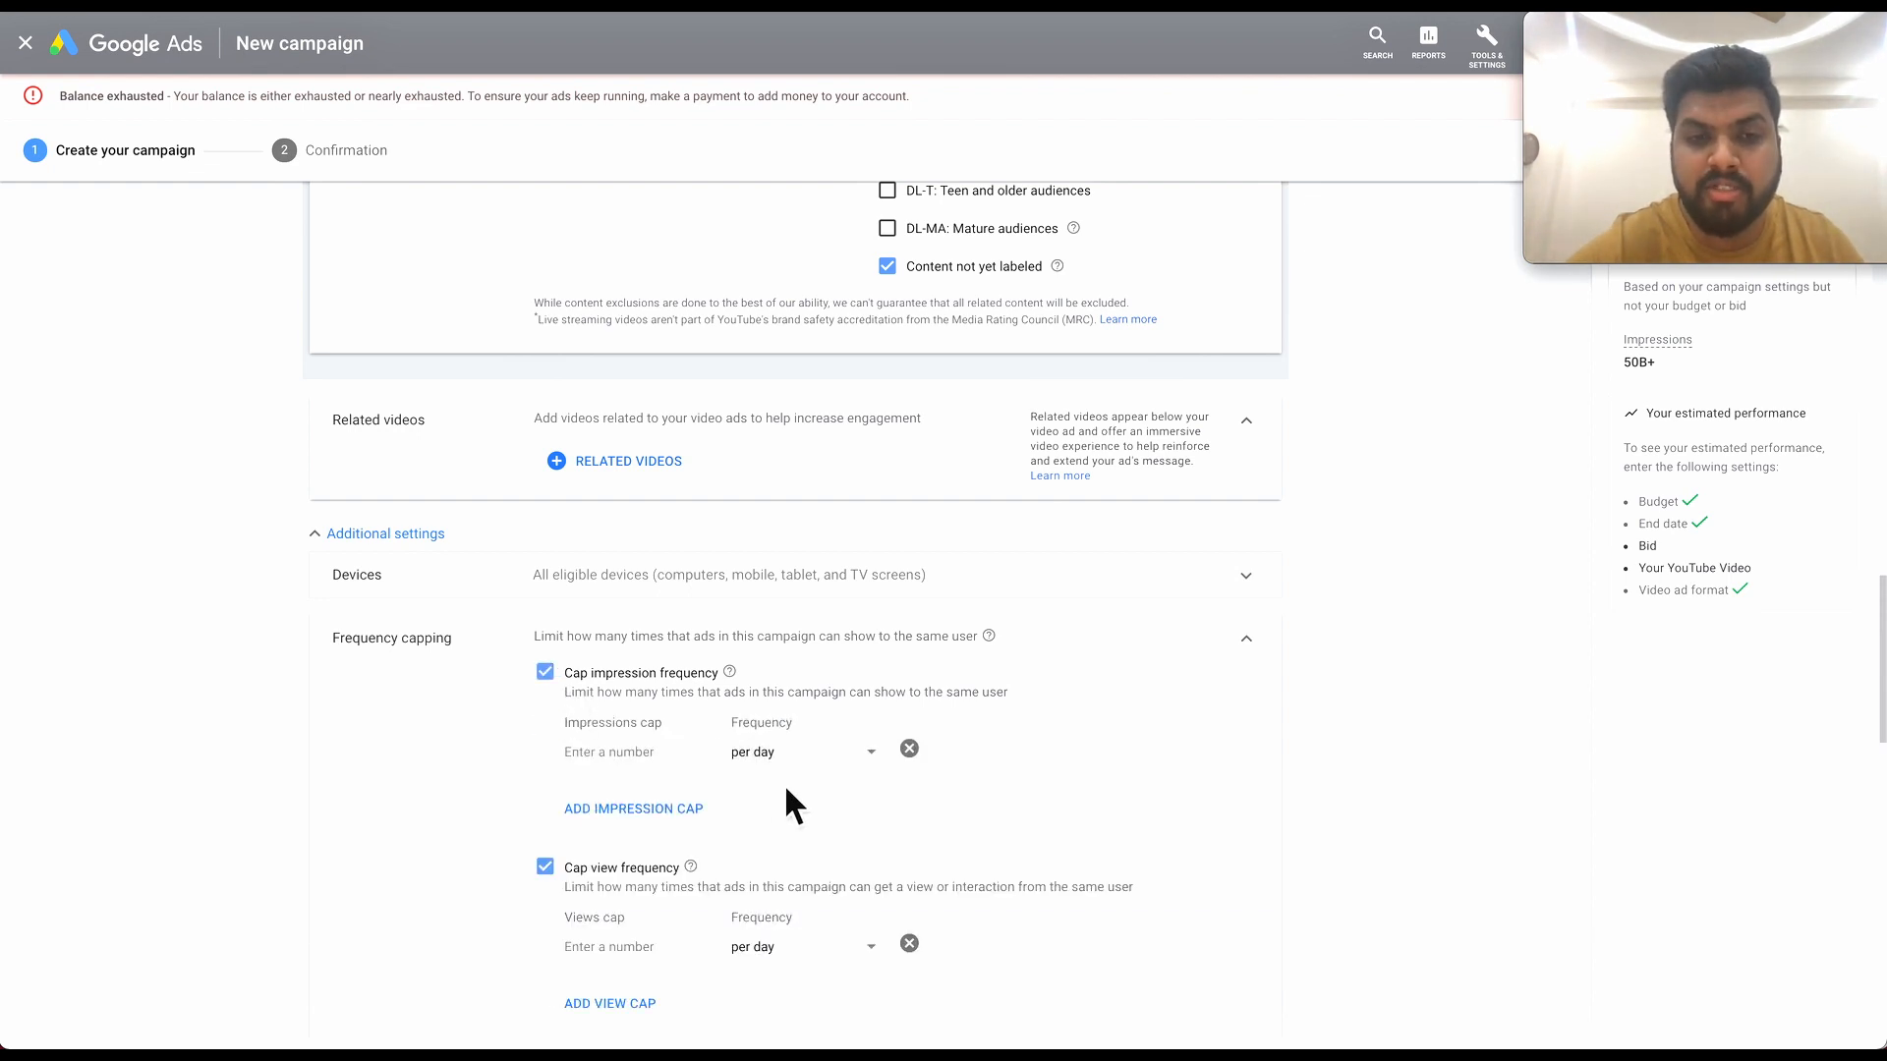
Review the period options for the impression frequency cap and leave it set to per day.
scroll(796, 790, down, 1)
click(854, 715)
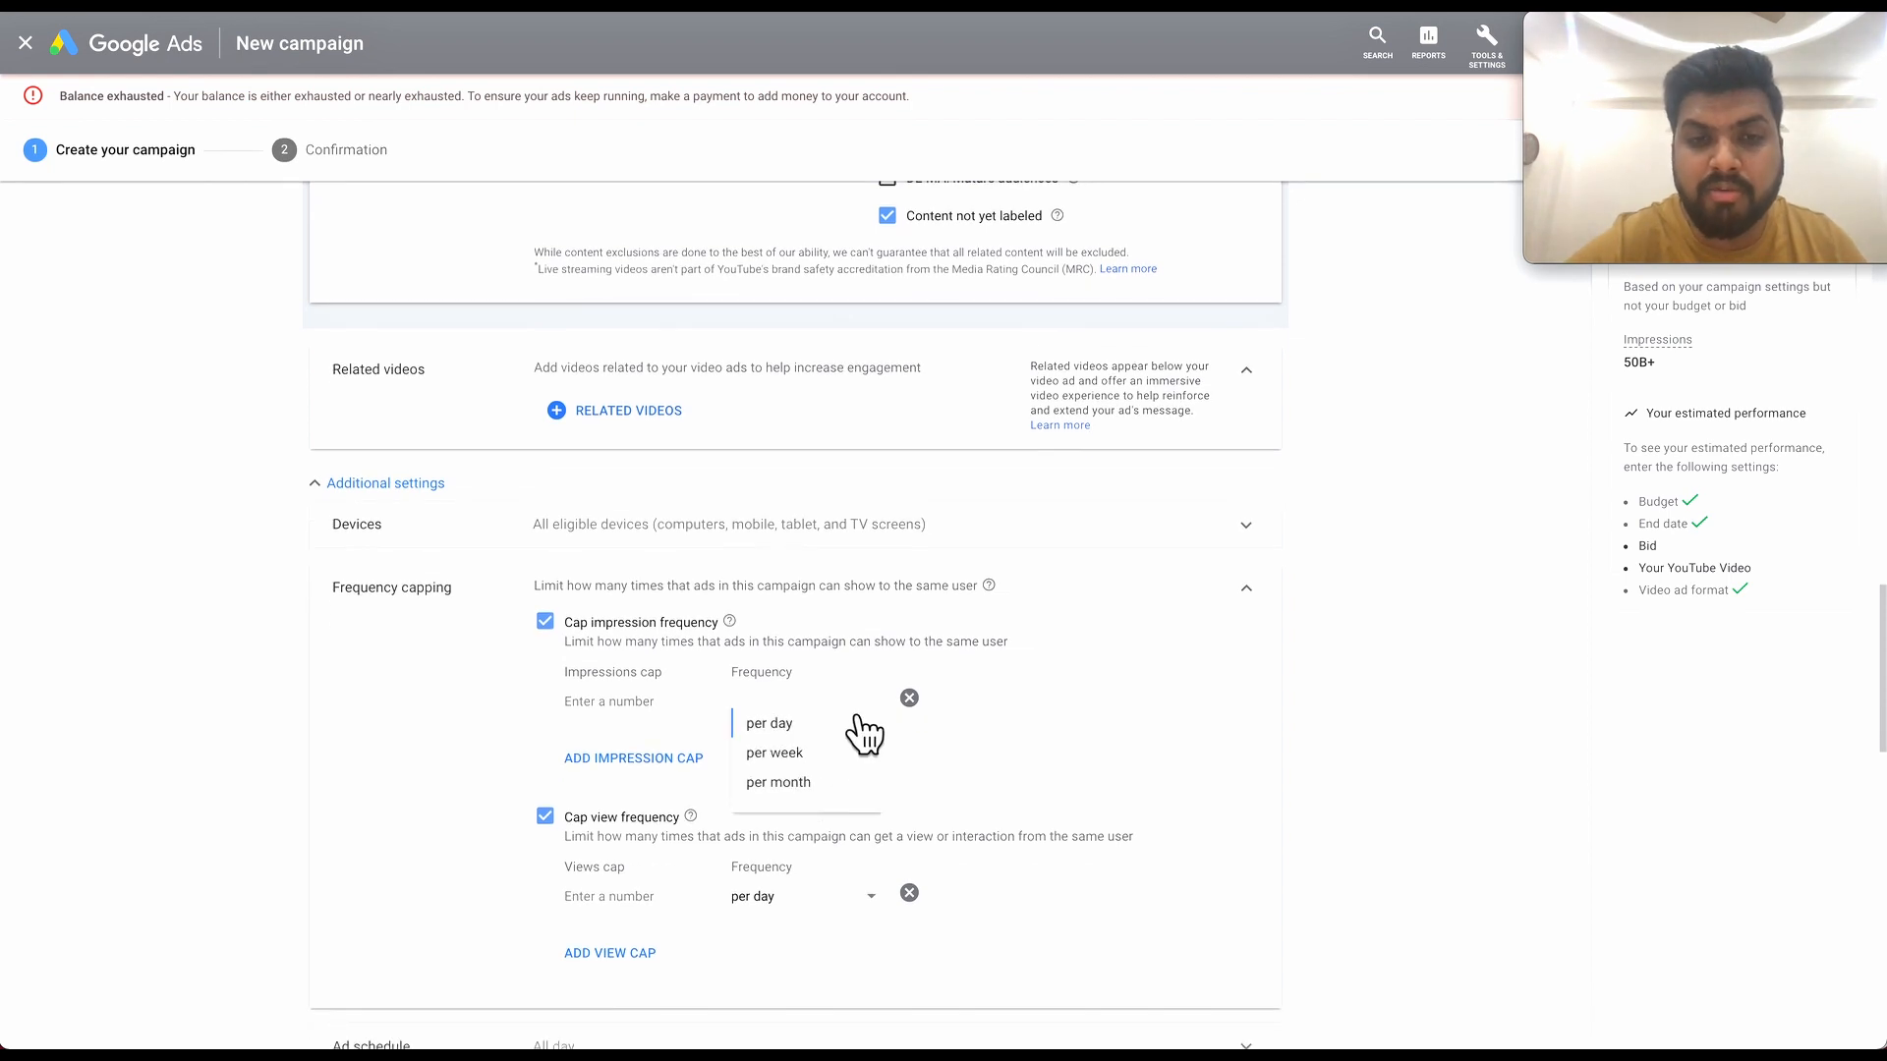
click(985, 756)
Expand the ad schedule and third-party measurement settings, review their options, and collapse third-party measurement again.
scroll(987, 759, down, 3)
scroll(985, 758, down, 2)
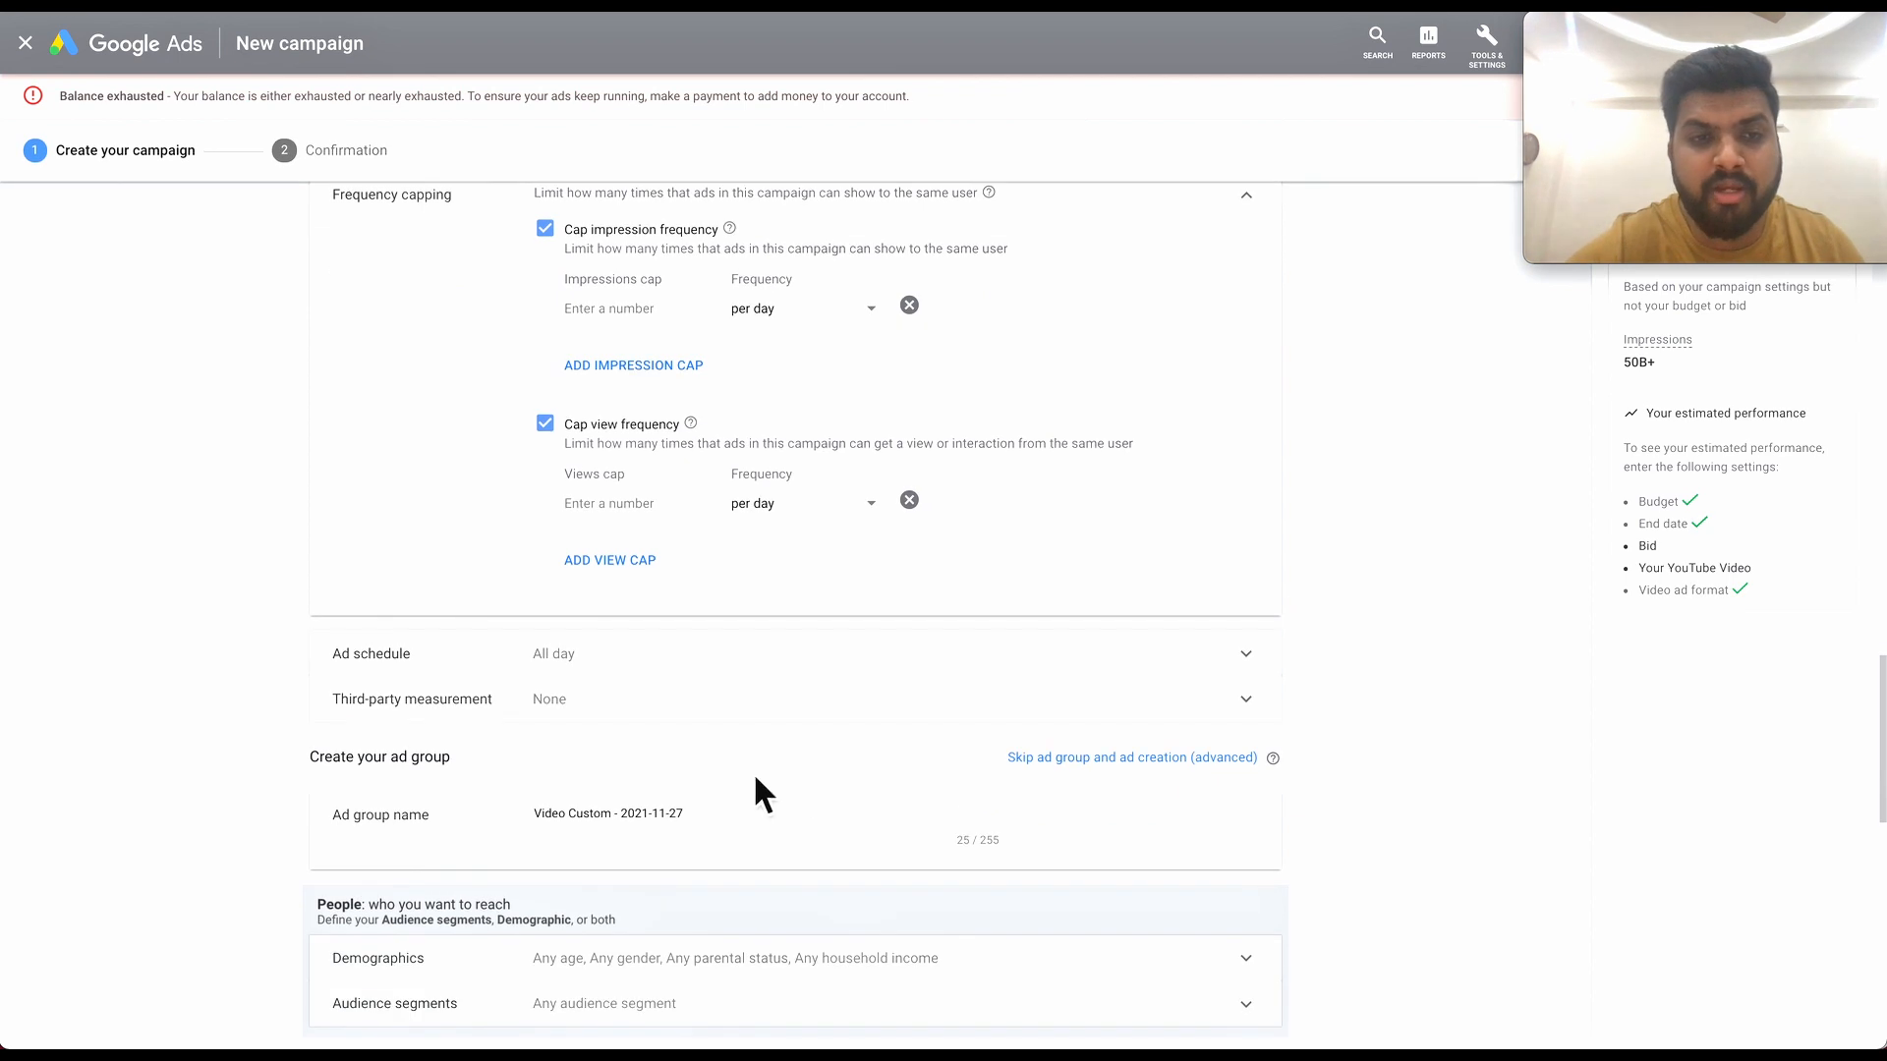
click(712, 659)
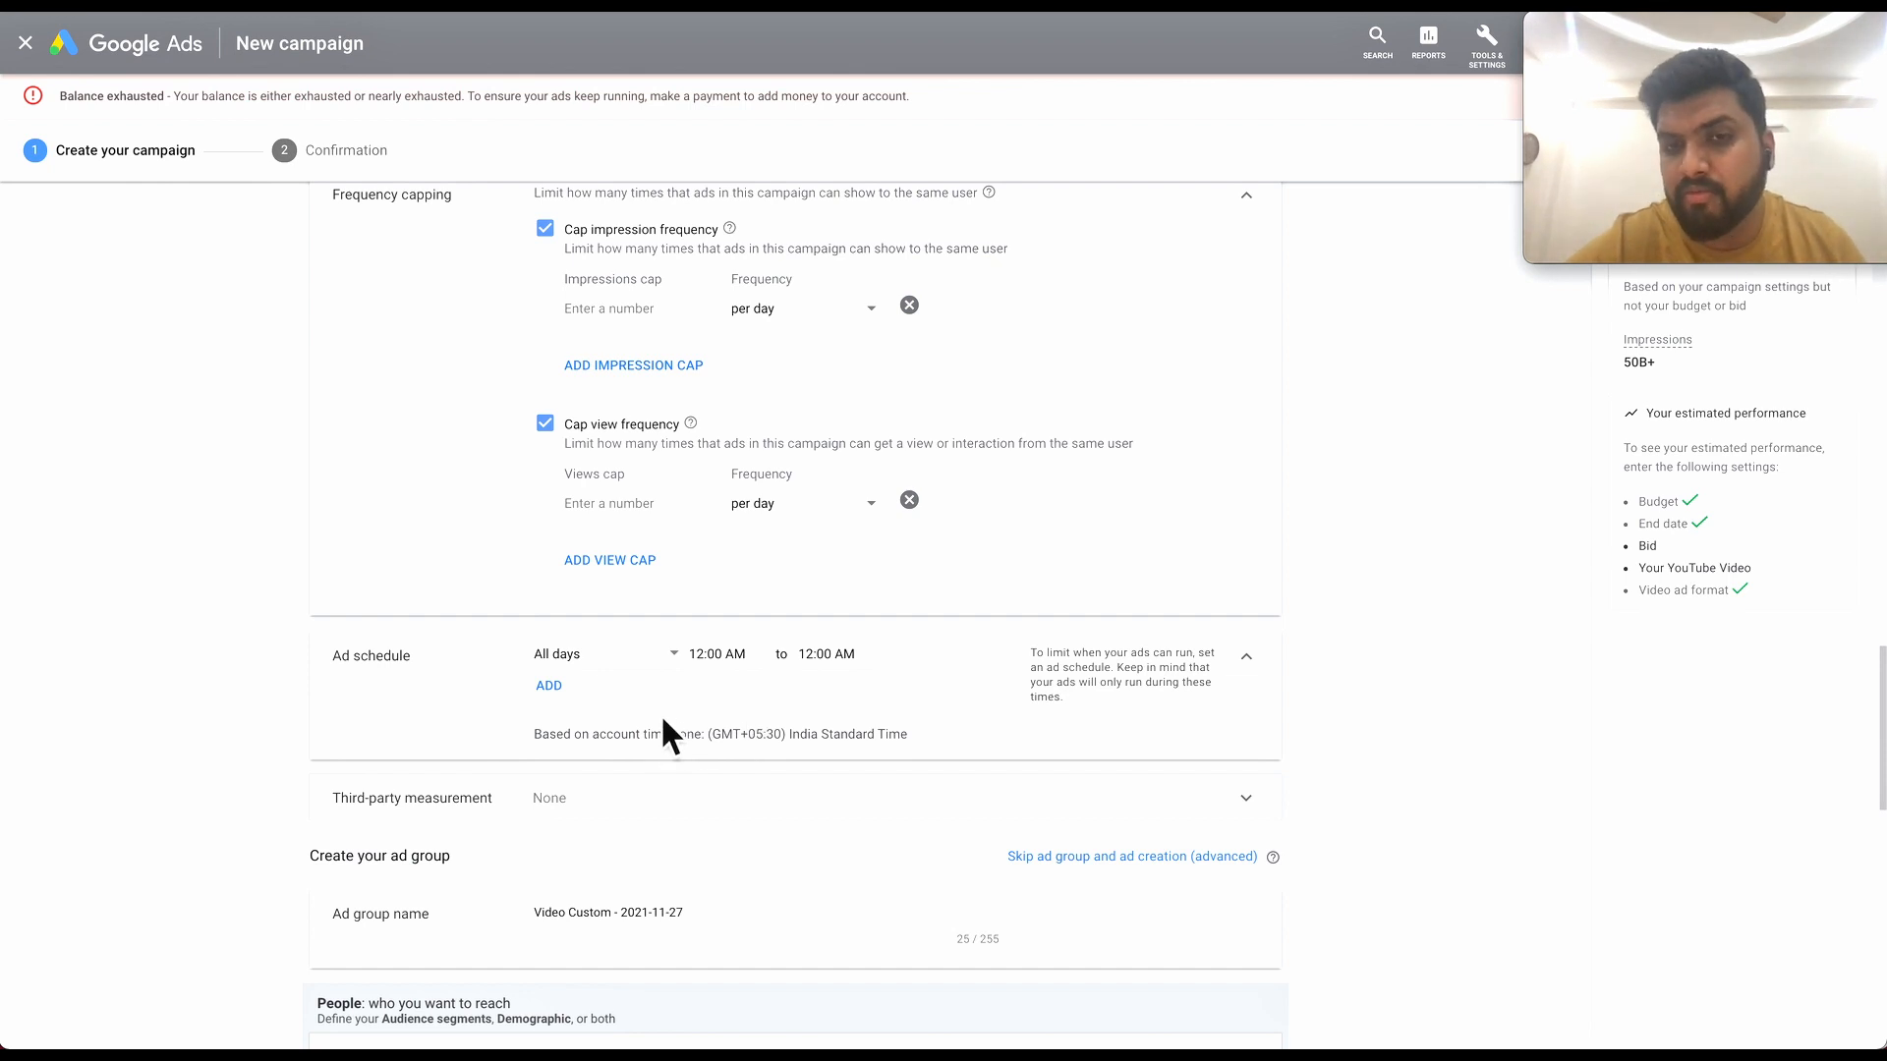
scroll(656, 737, down, 1)
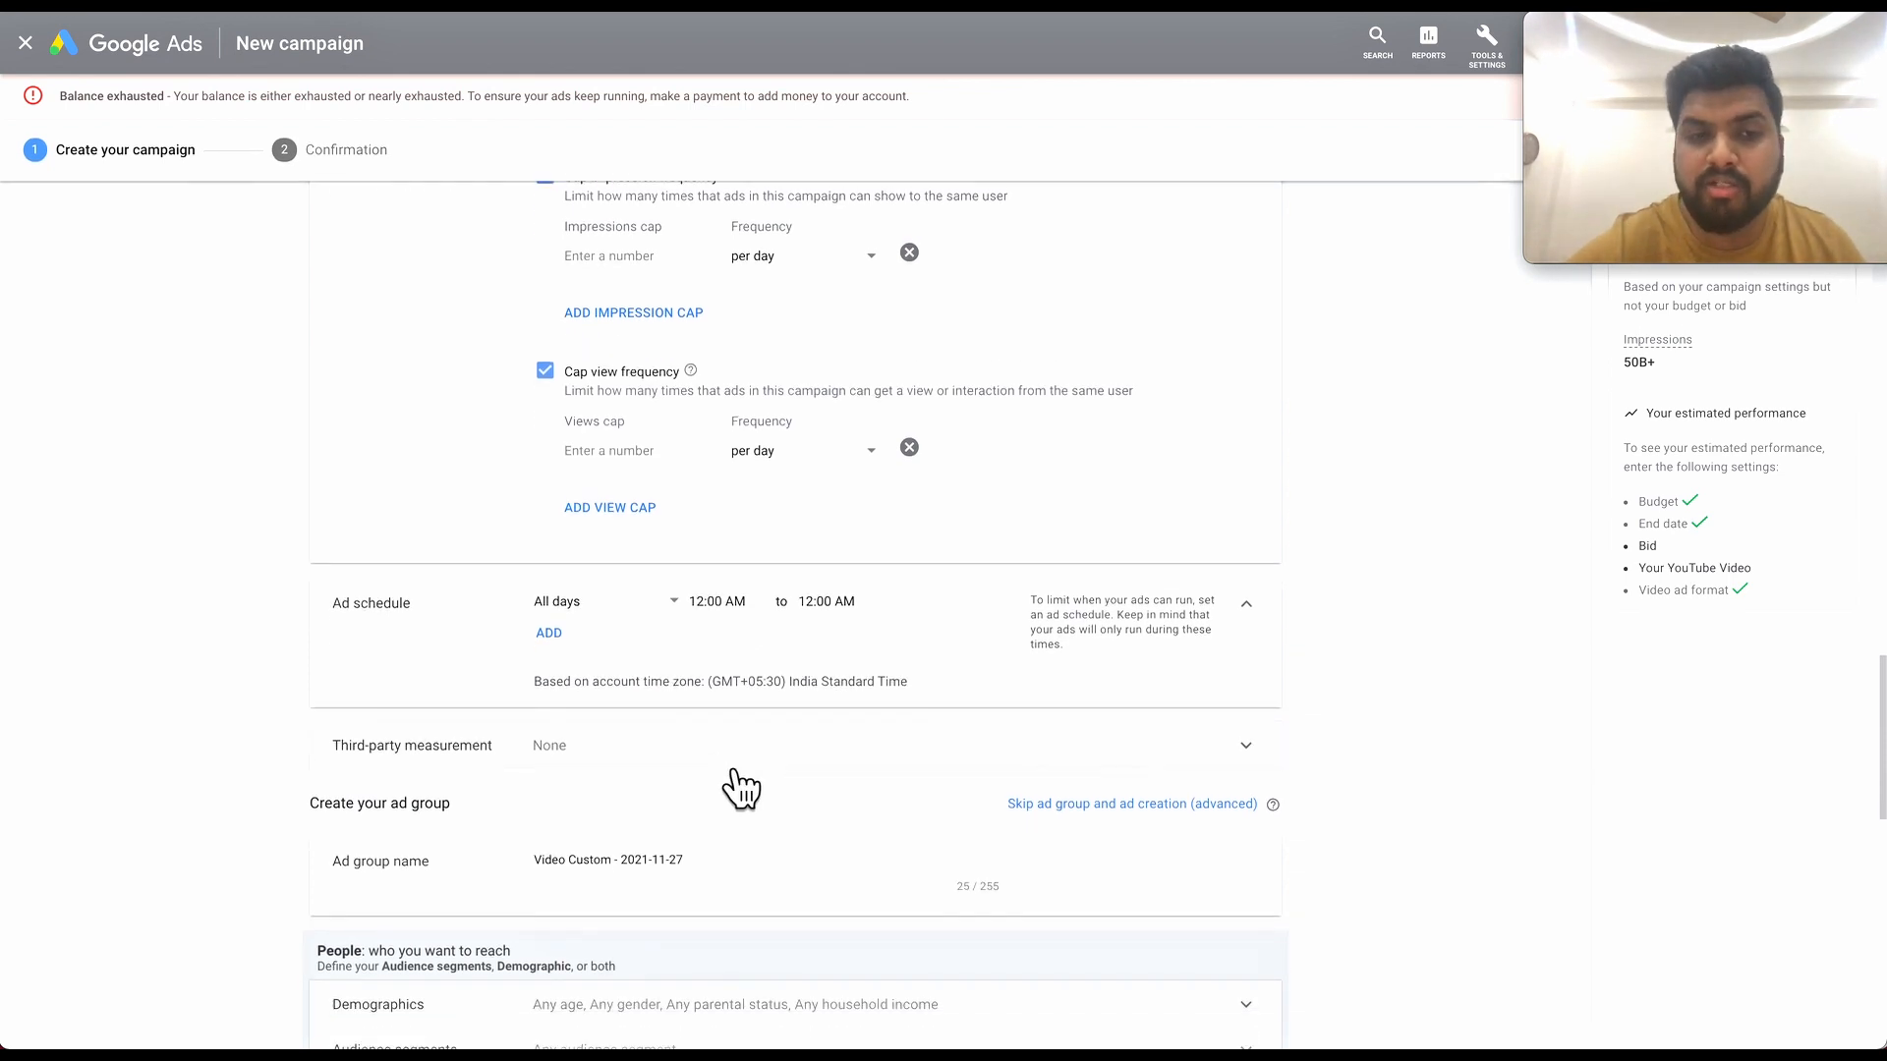
scroll(739, 772, down, 1)
click(716, 686)
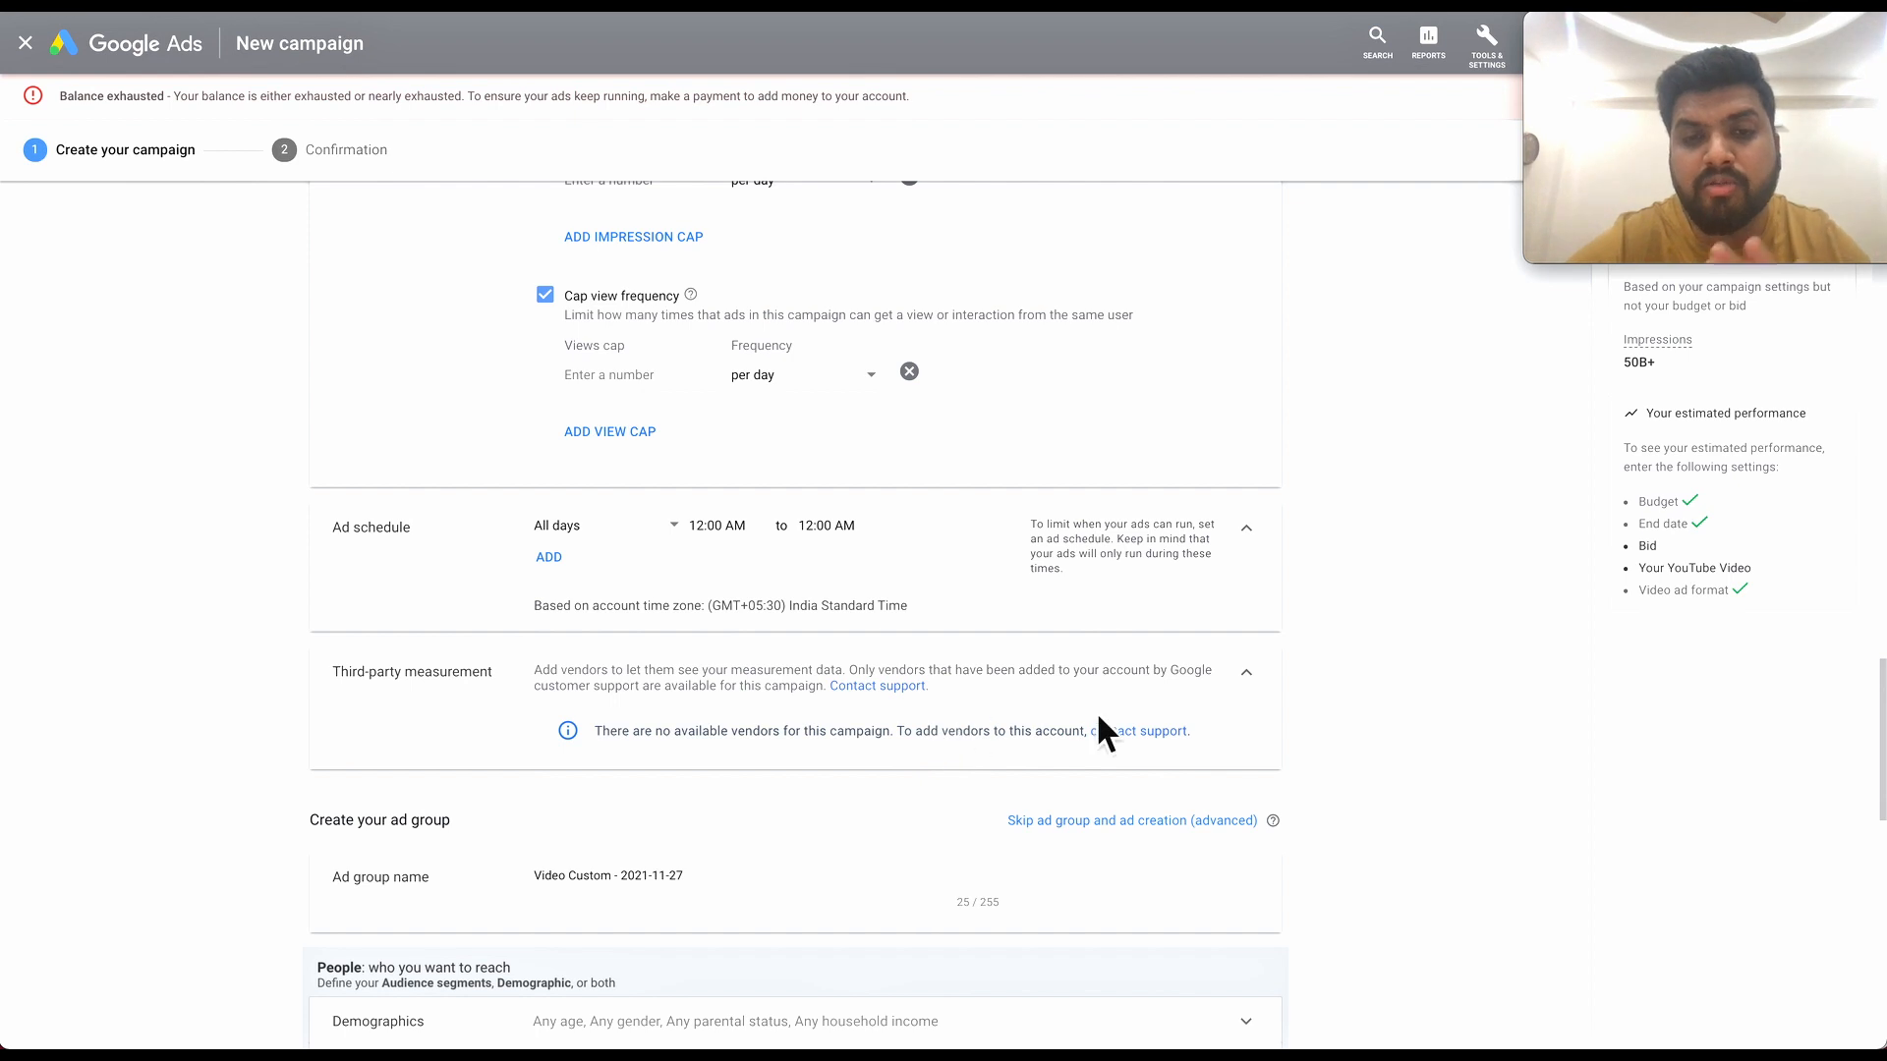
click(1246, 688)
Rename the ad group as Test.
scroll(969, 780, down, 1)
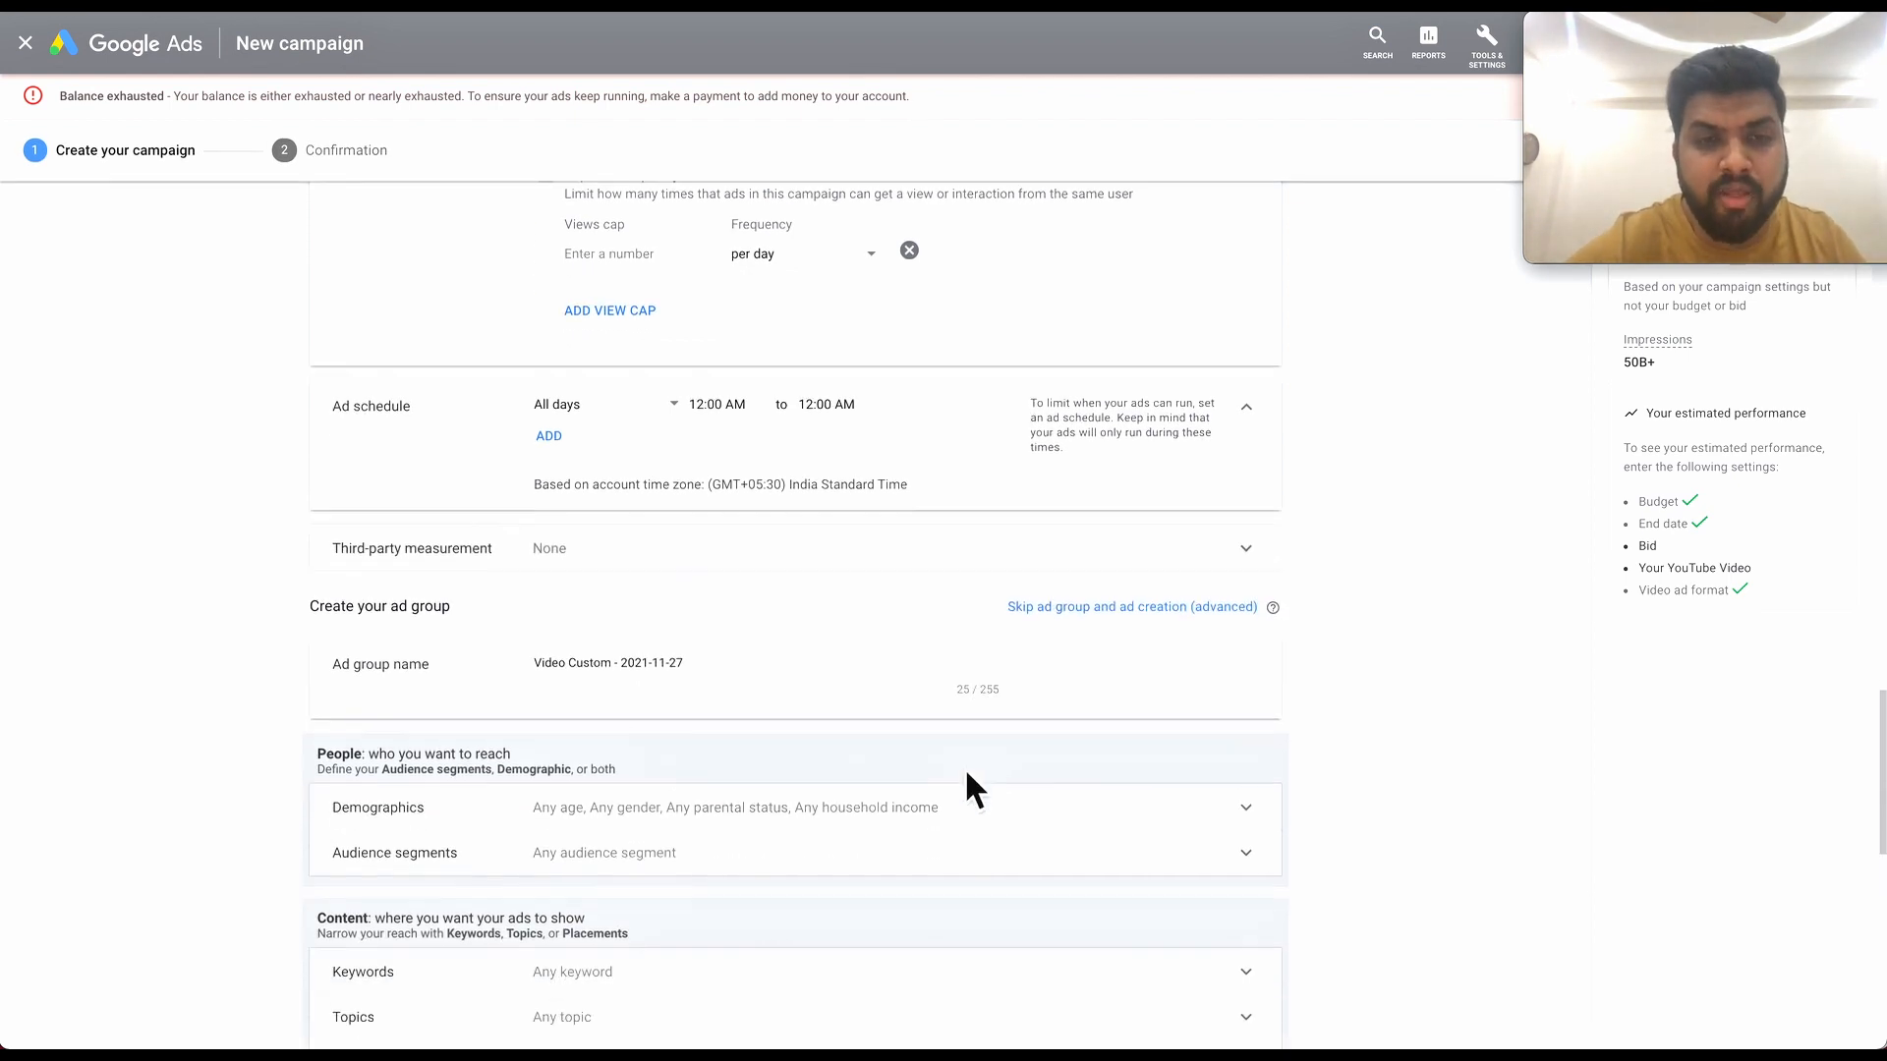
click(738, 680)
key(ctrl+a)
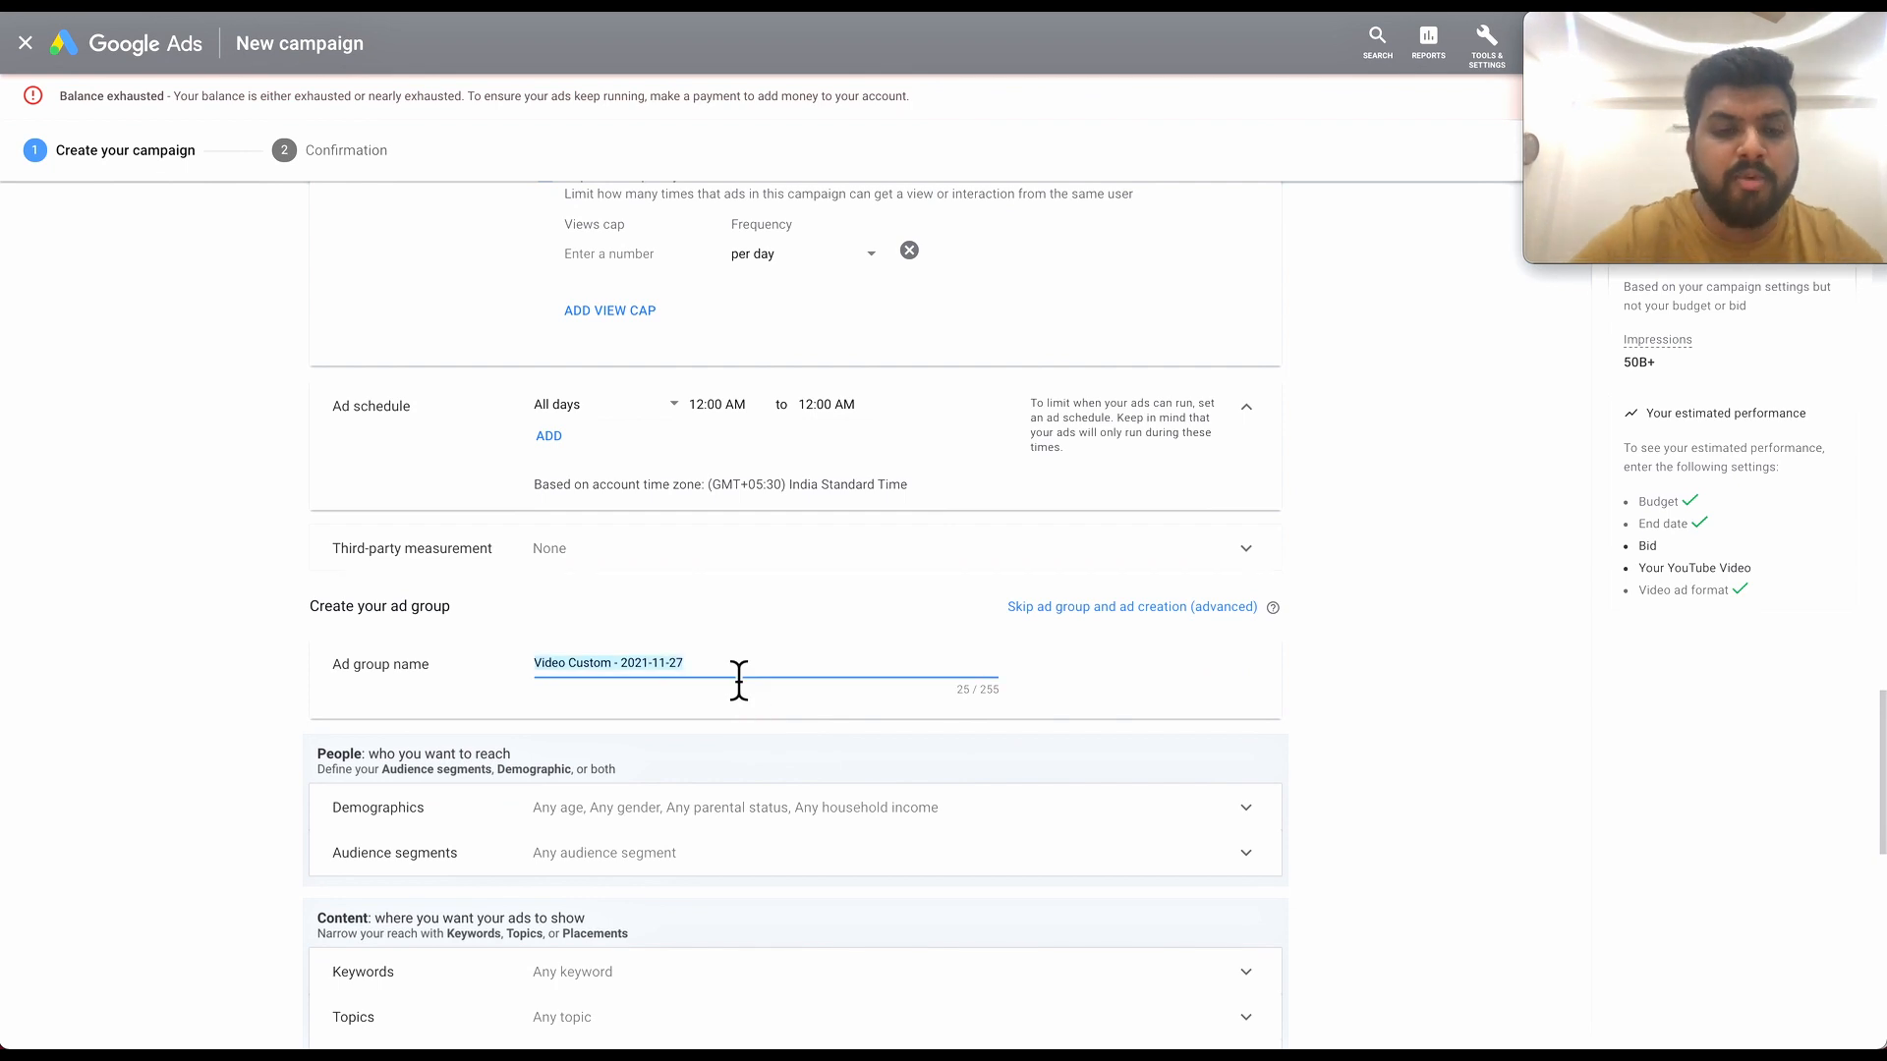
text(Test)
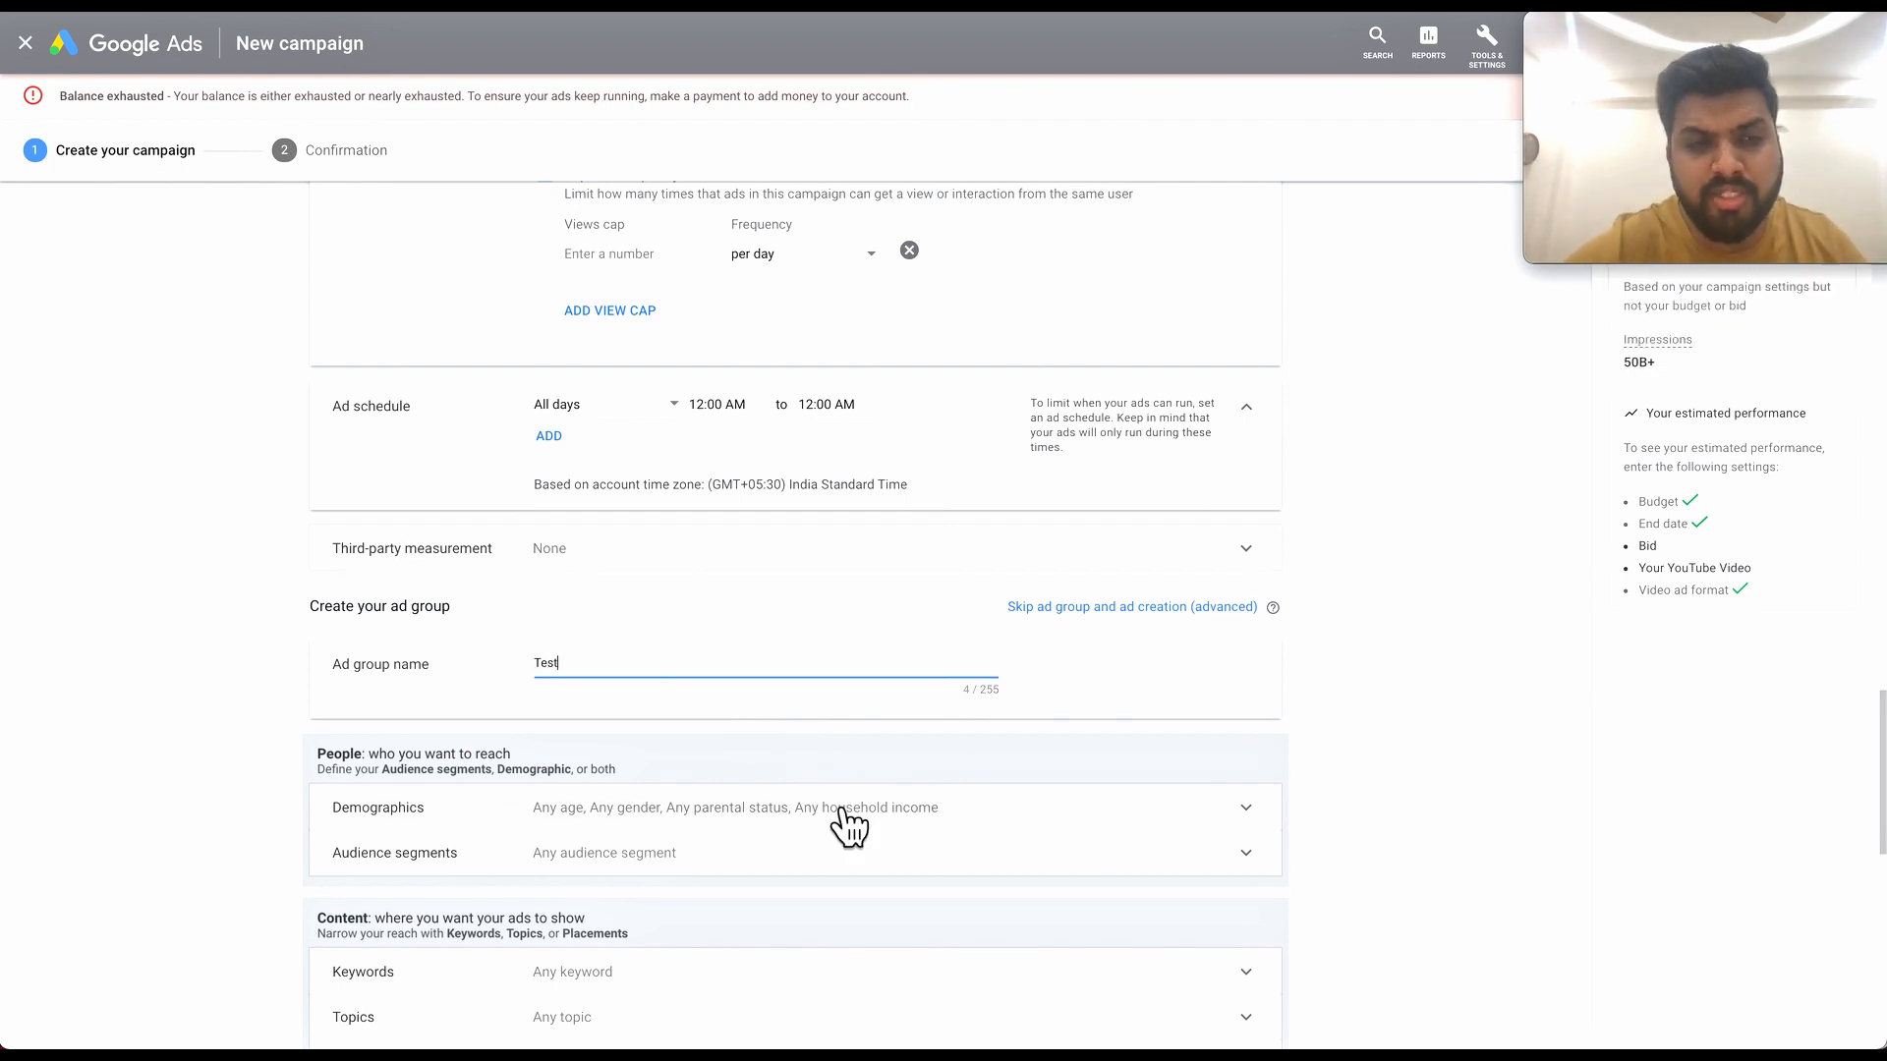
Expand the ad group's demographics and review the gender, age, parental status and household income targeting options.
scroll(851, 825, down, 2)
scroll(994, 707, down, 1)
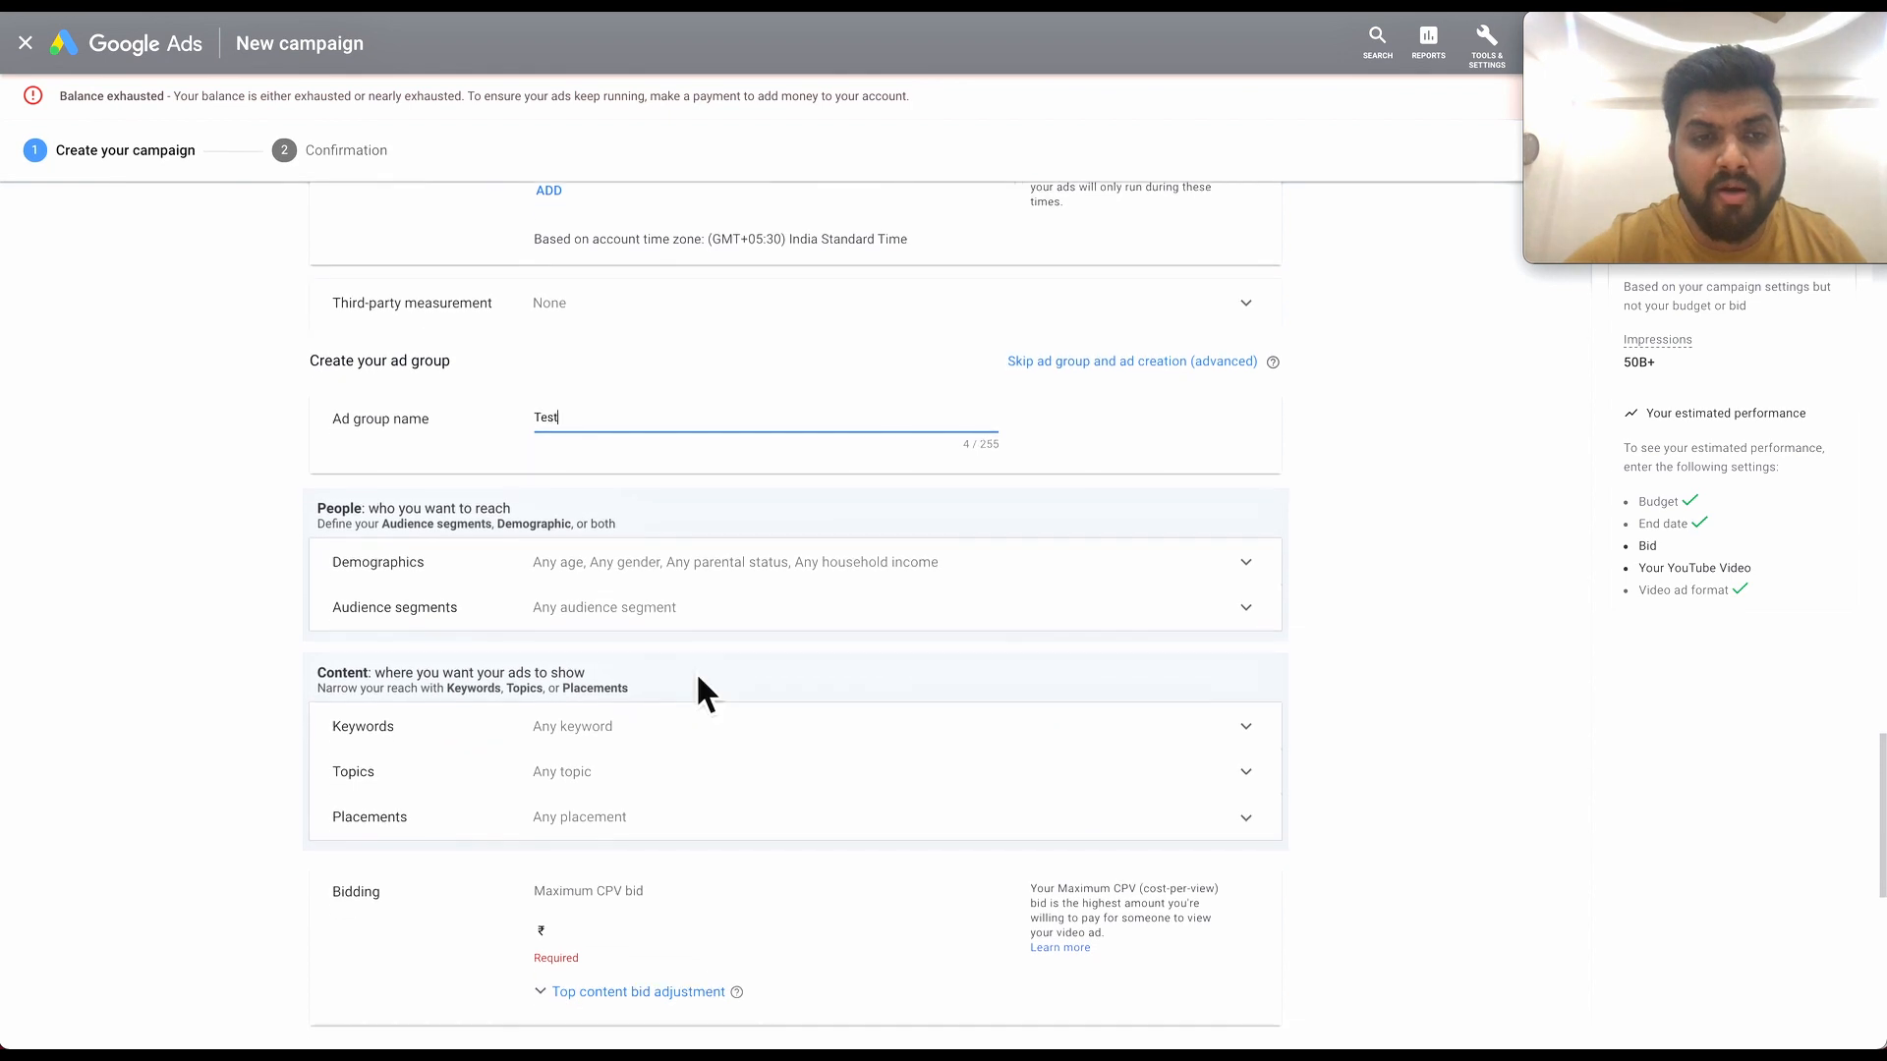
click(670, 582)
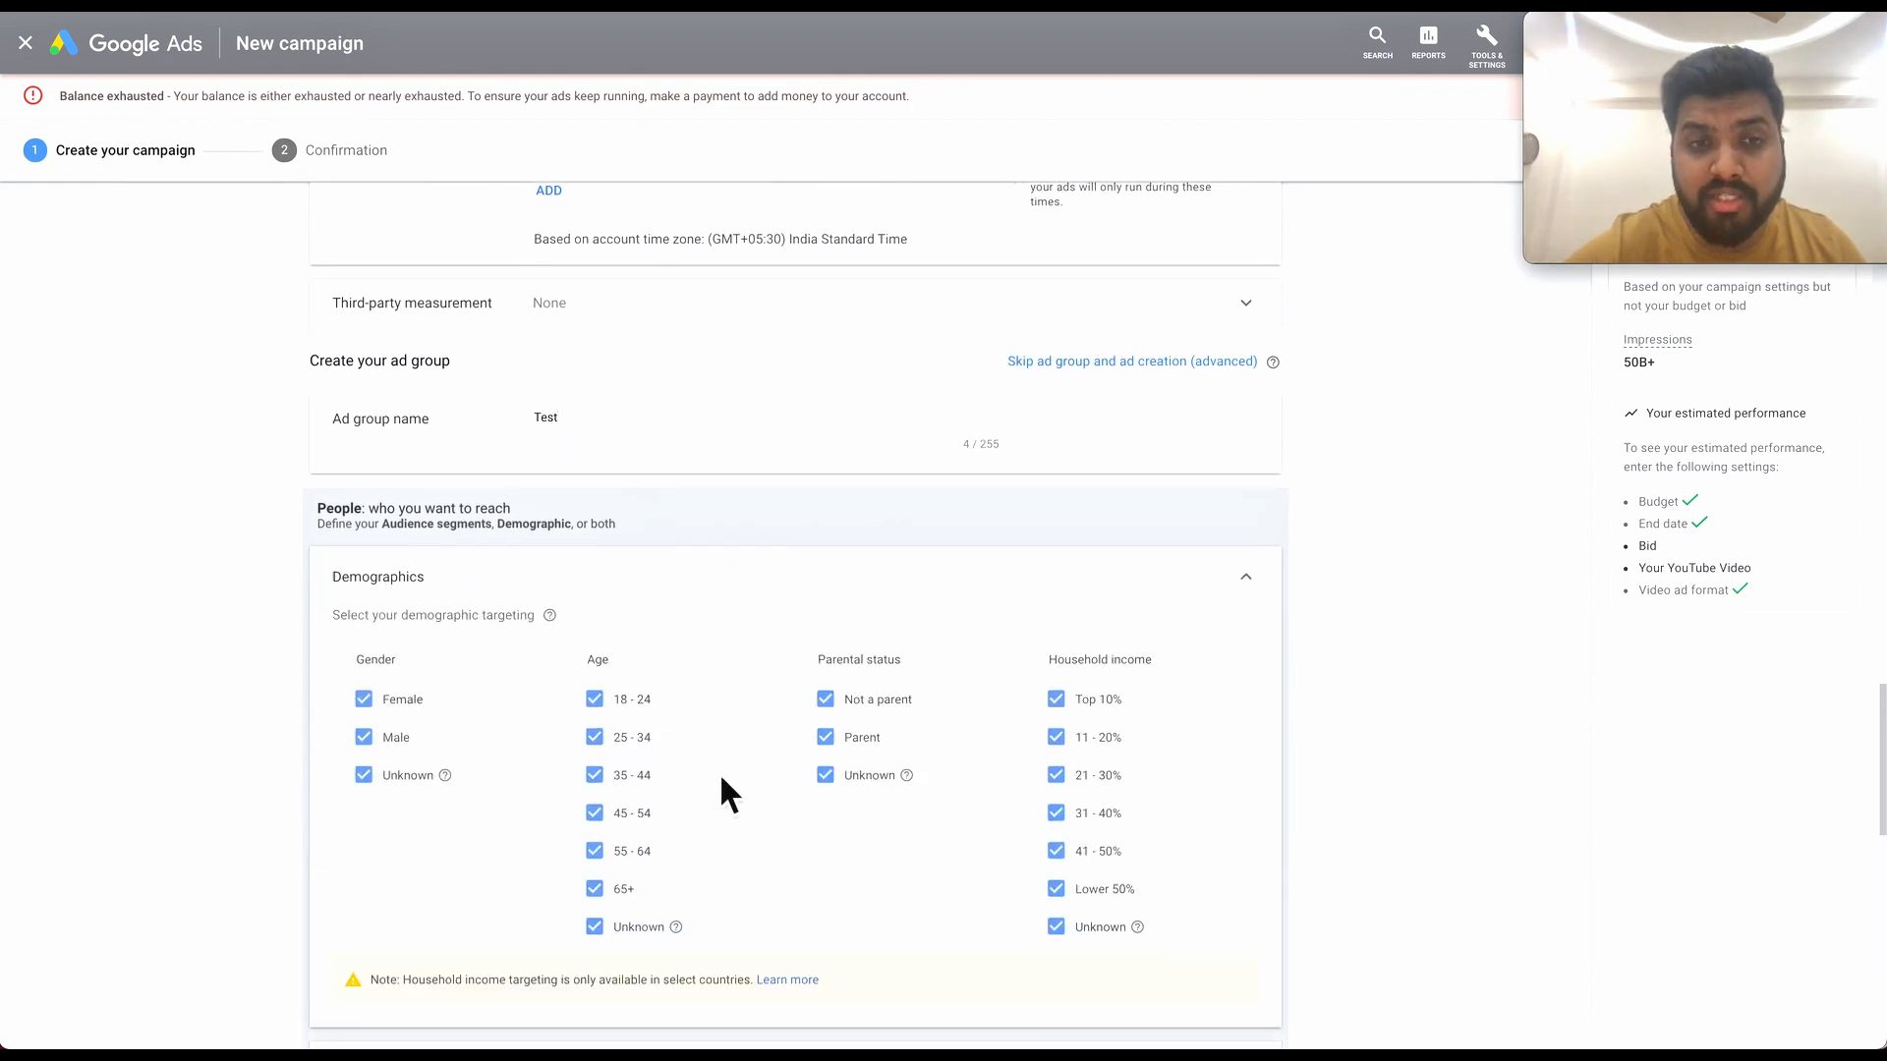
scroll(717, 770, down, 2)
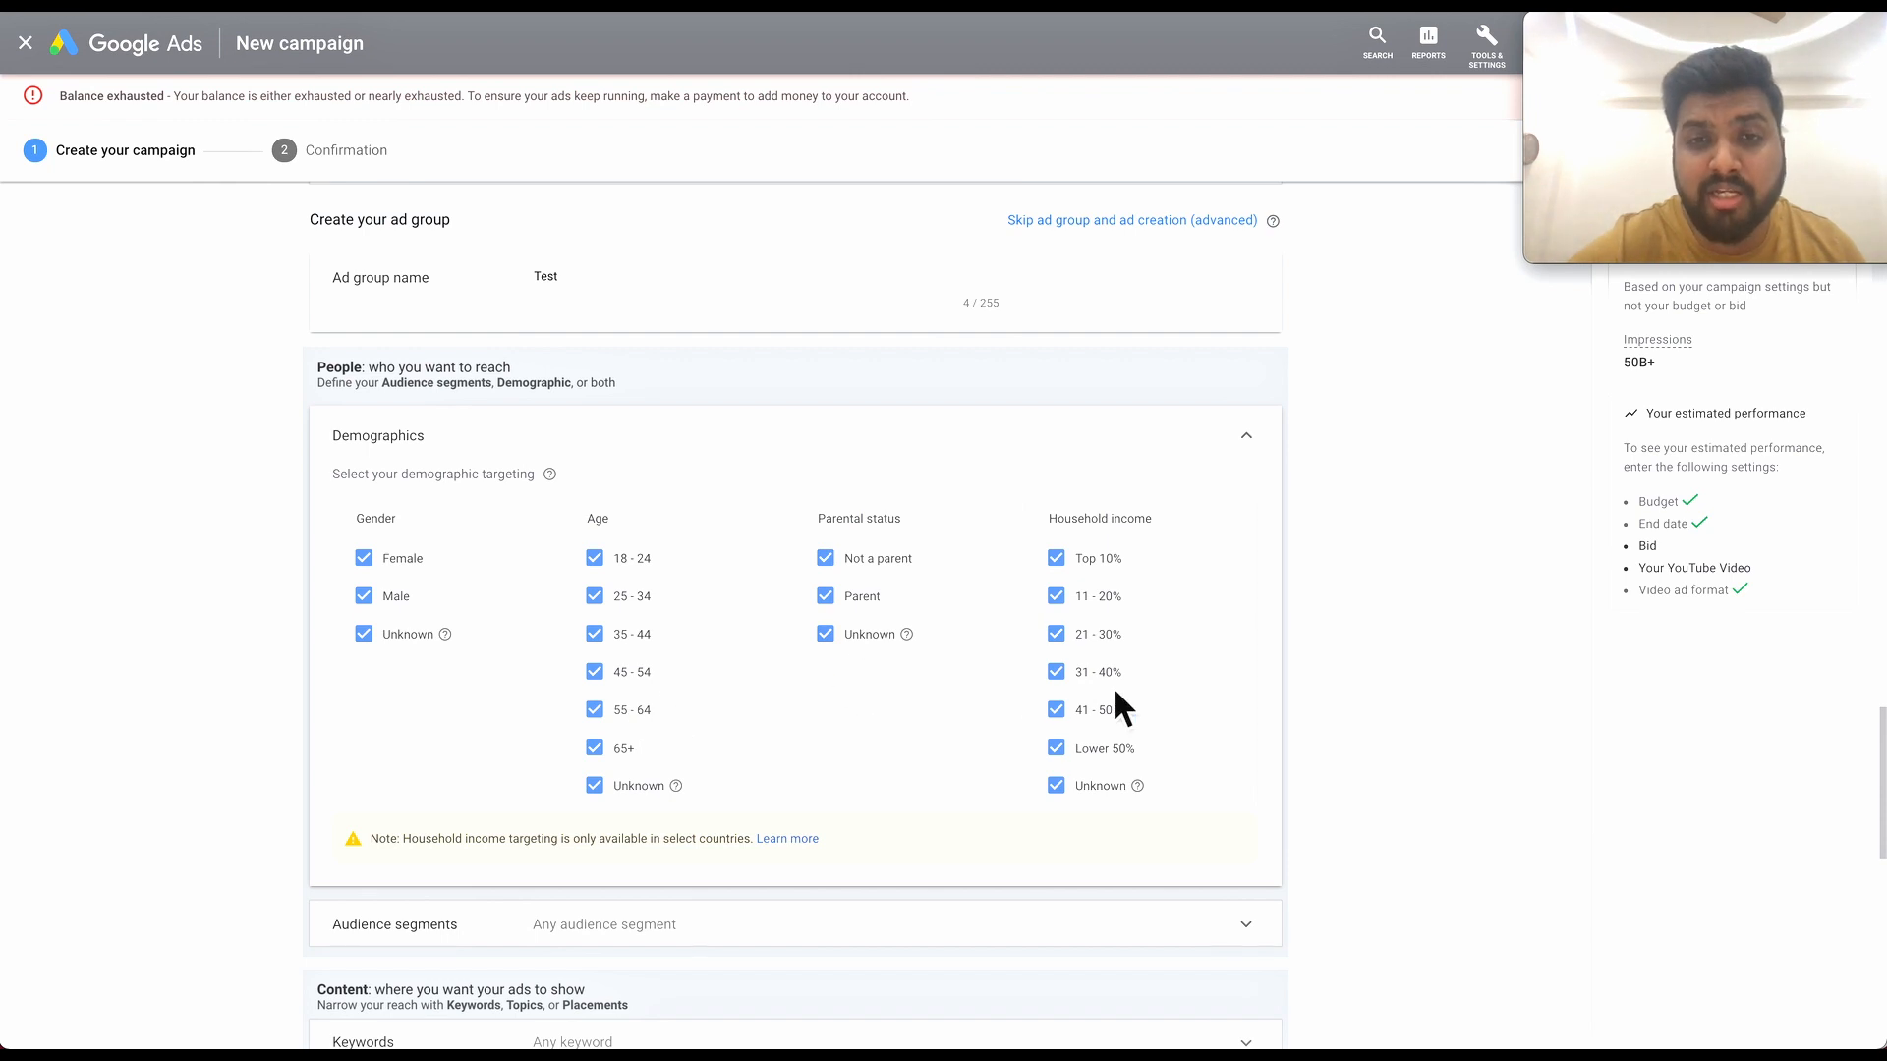
scroll(1219, 661, down, 1)
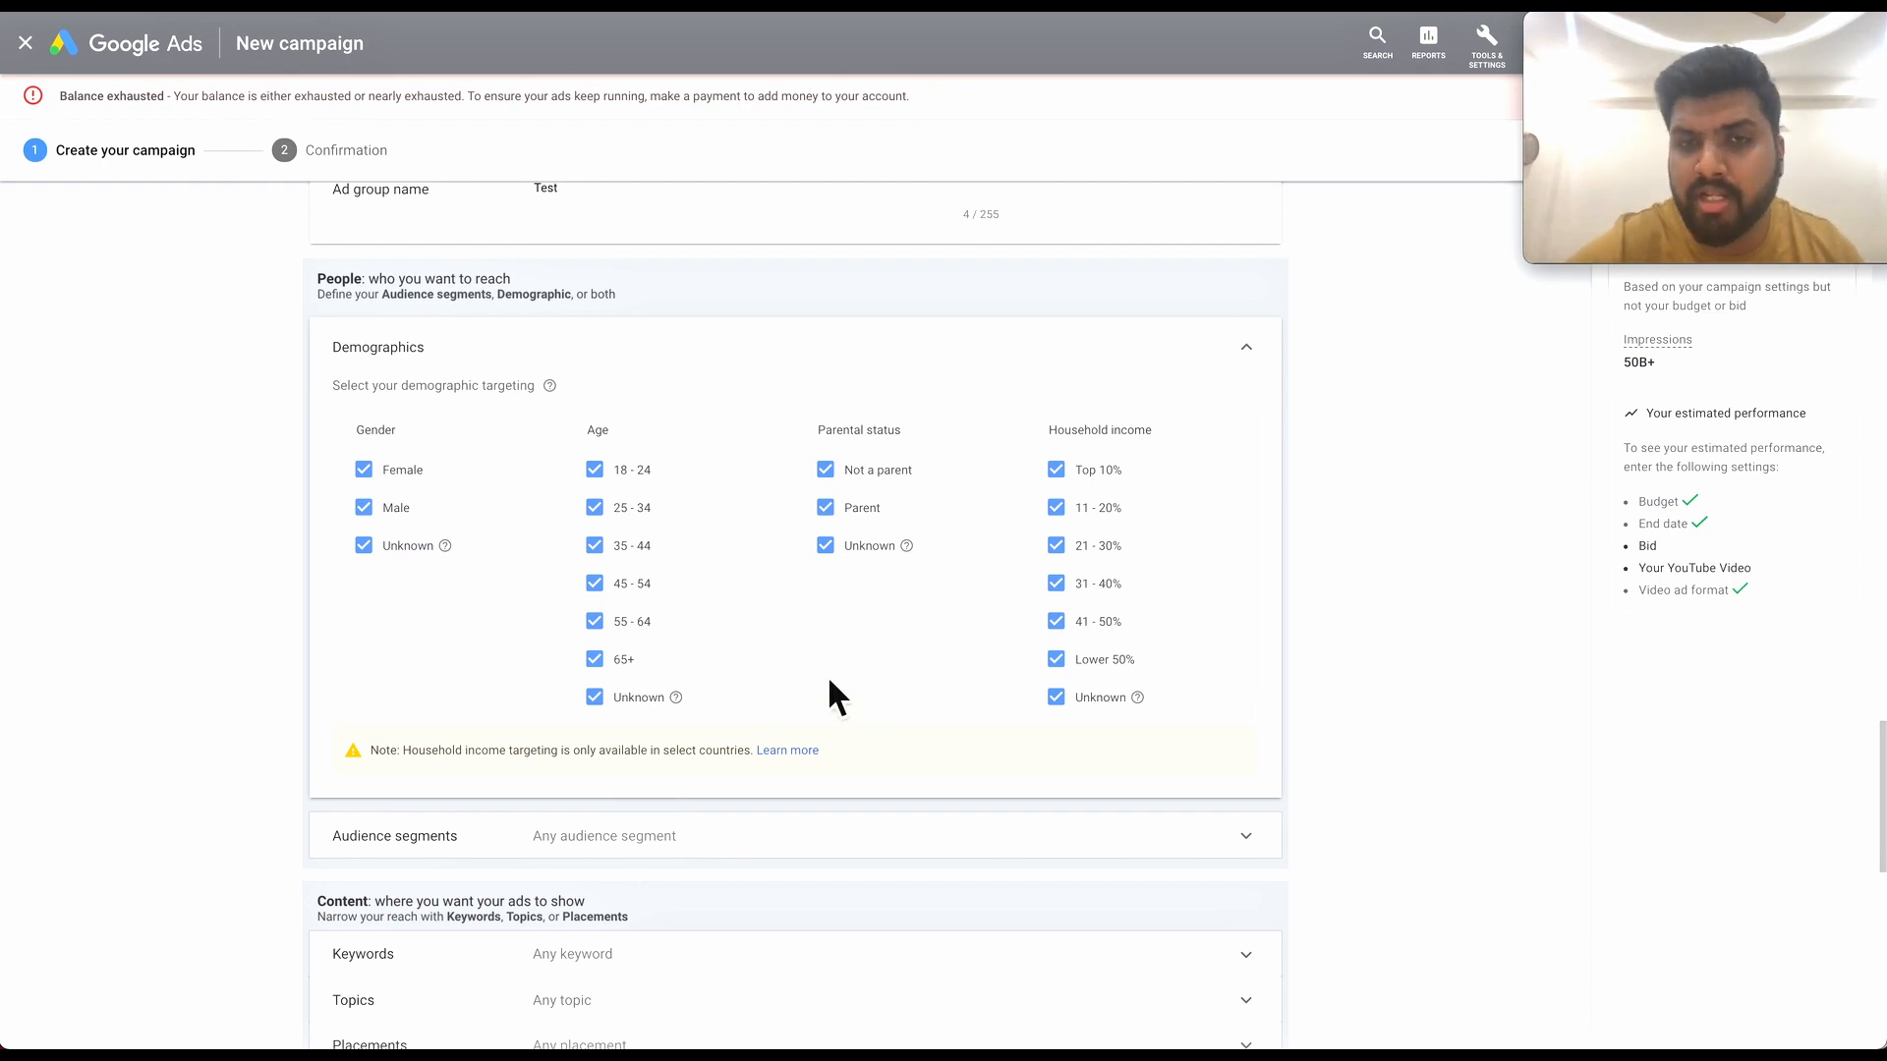
scroll(853, 744, down, 1)
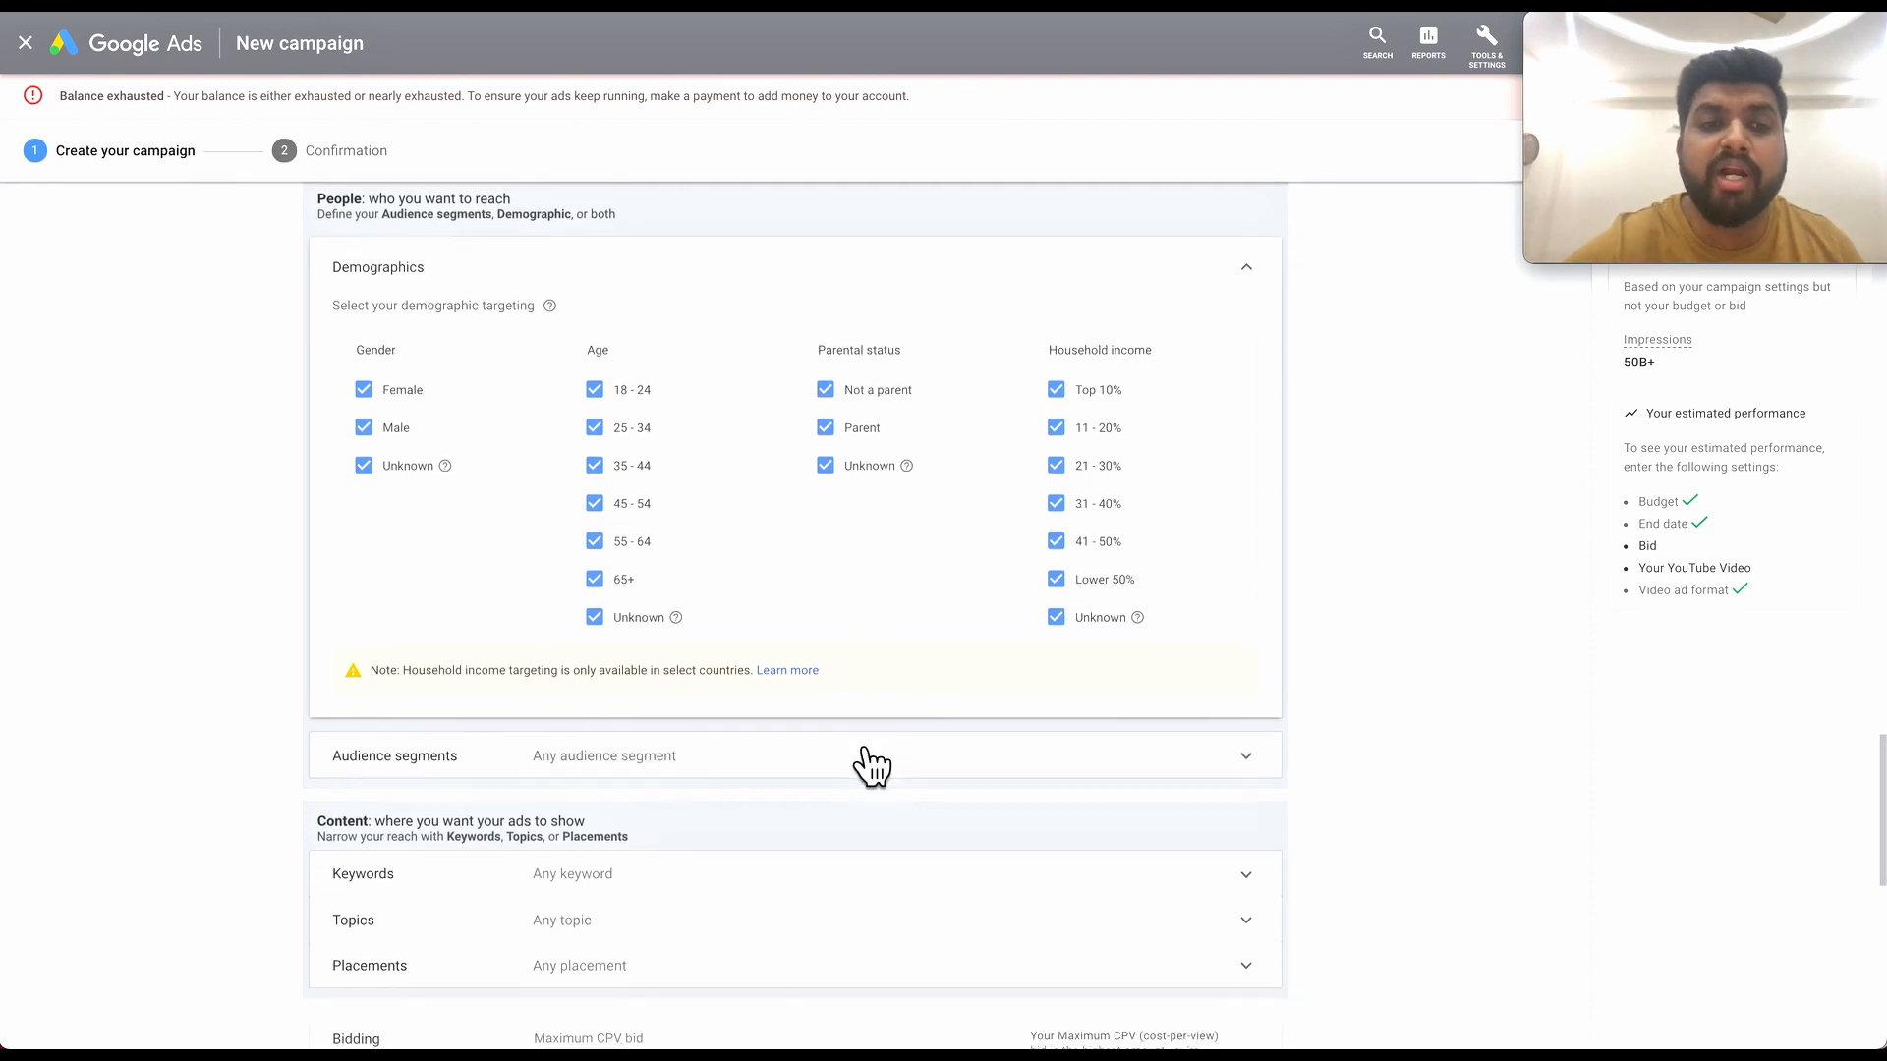
scroll(884, 752, down, 1)
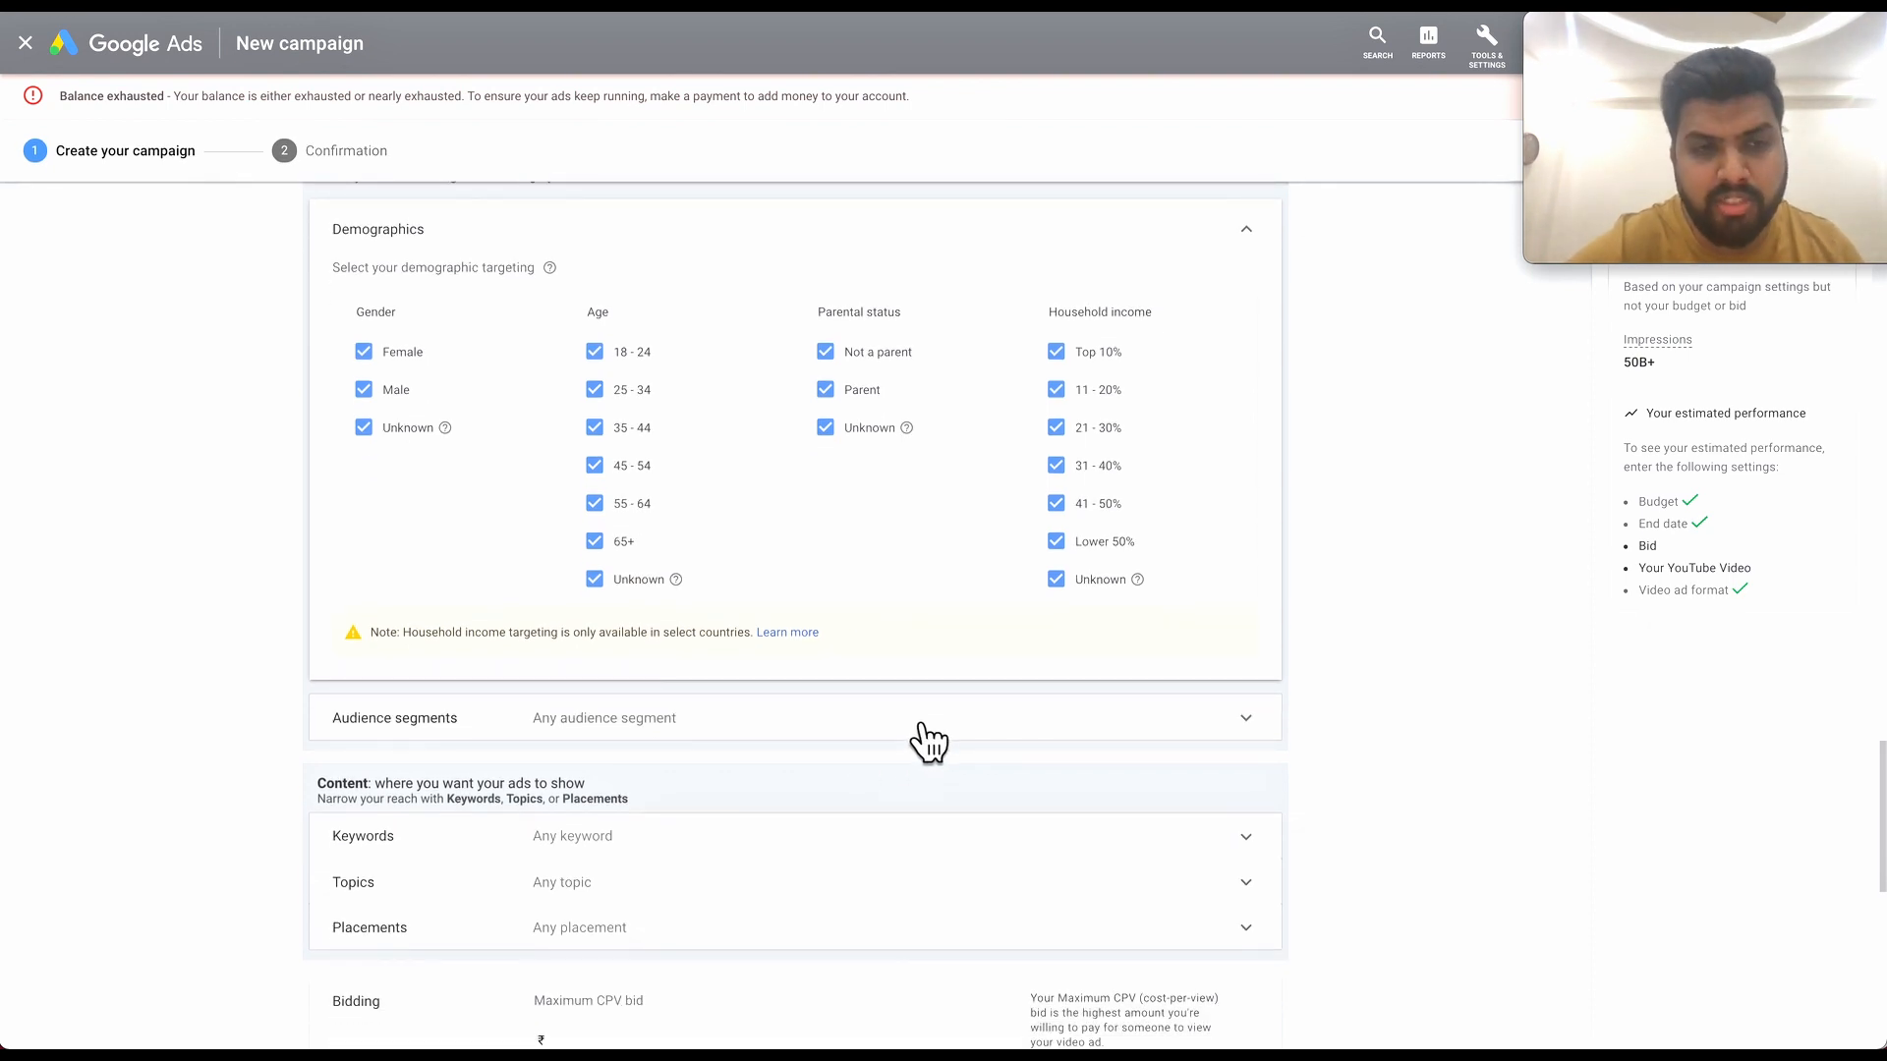
Expand the audience segments, browse the segment categories, and review the detailed demographics under Who they are.
click(918, 740)
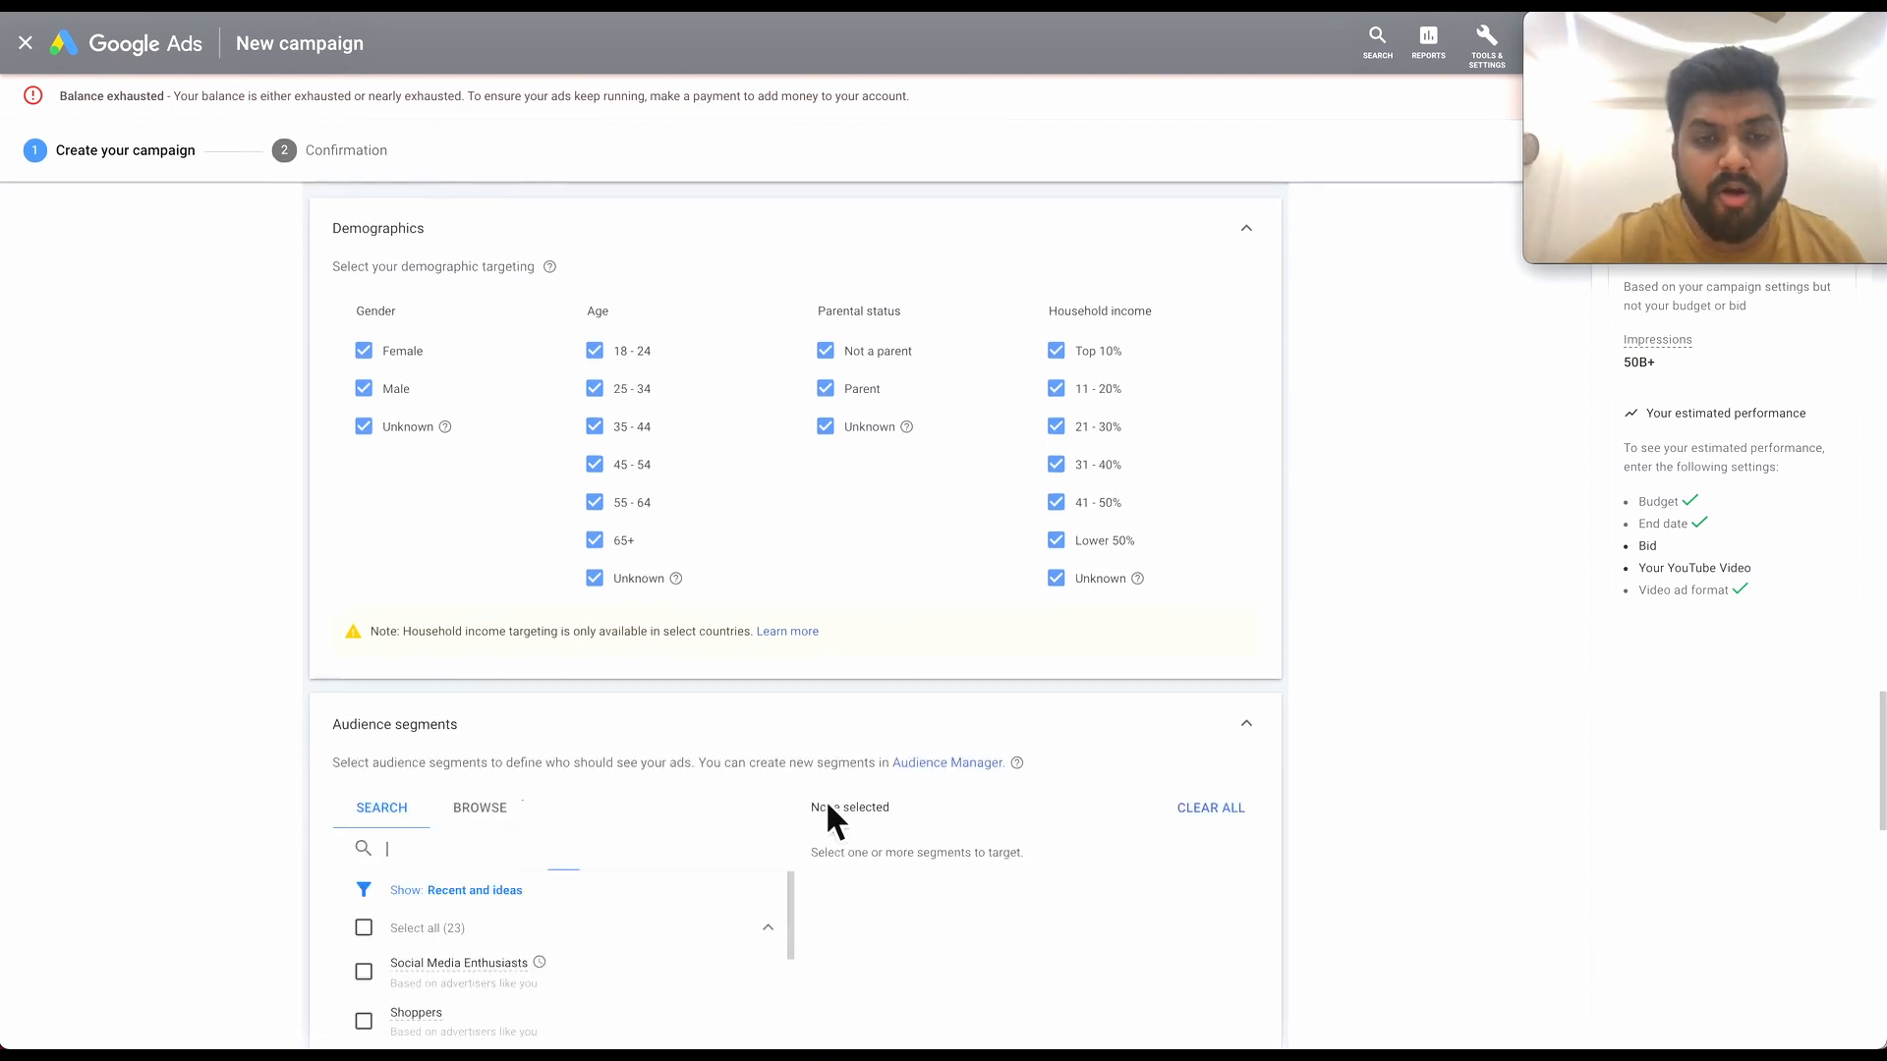
scroll(845, 836, down, 4)
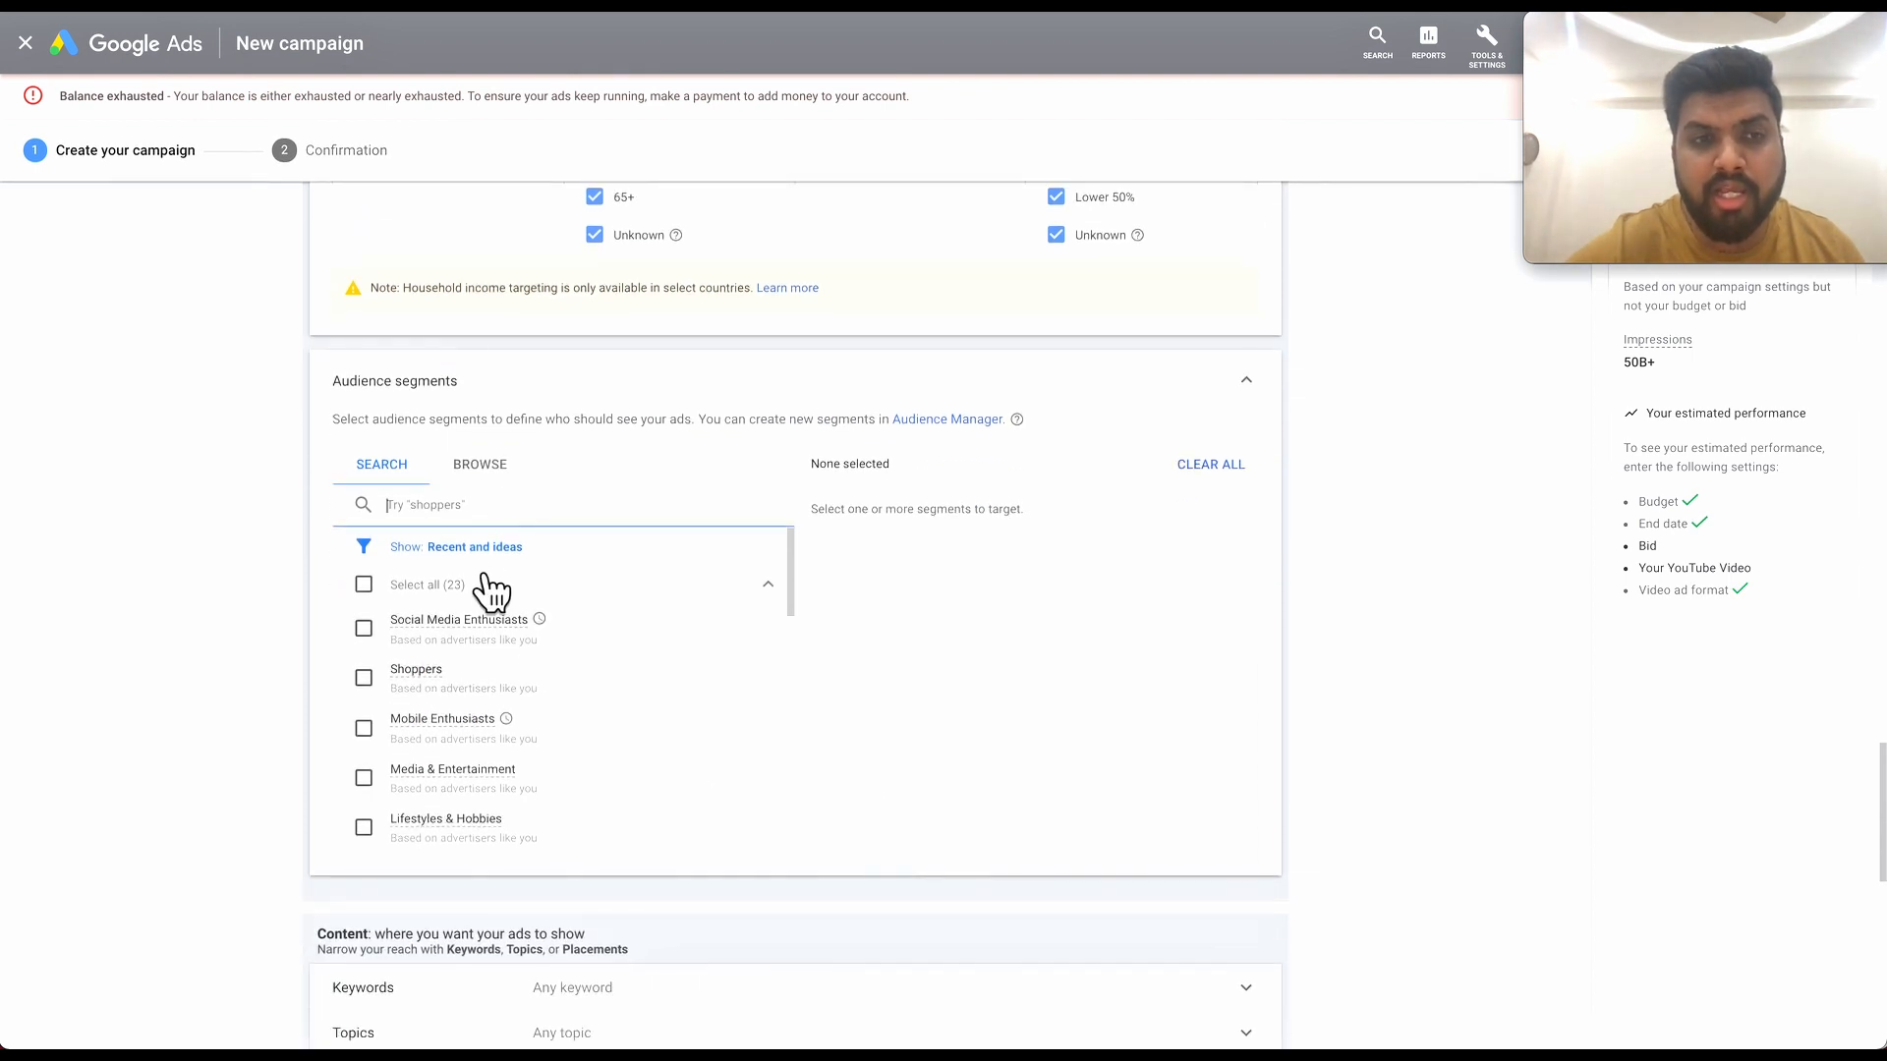
click(496, 478)
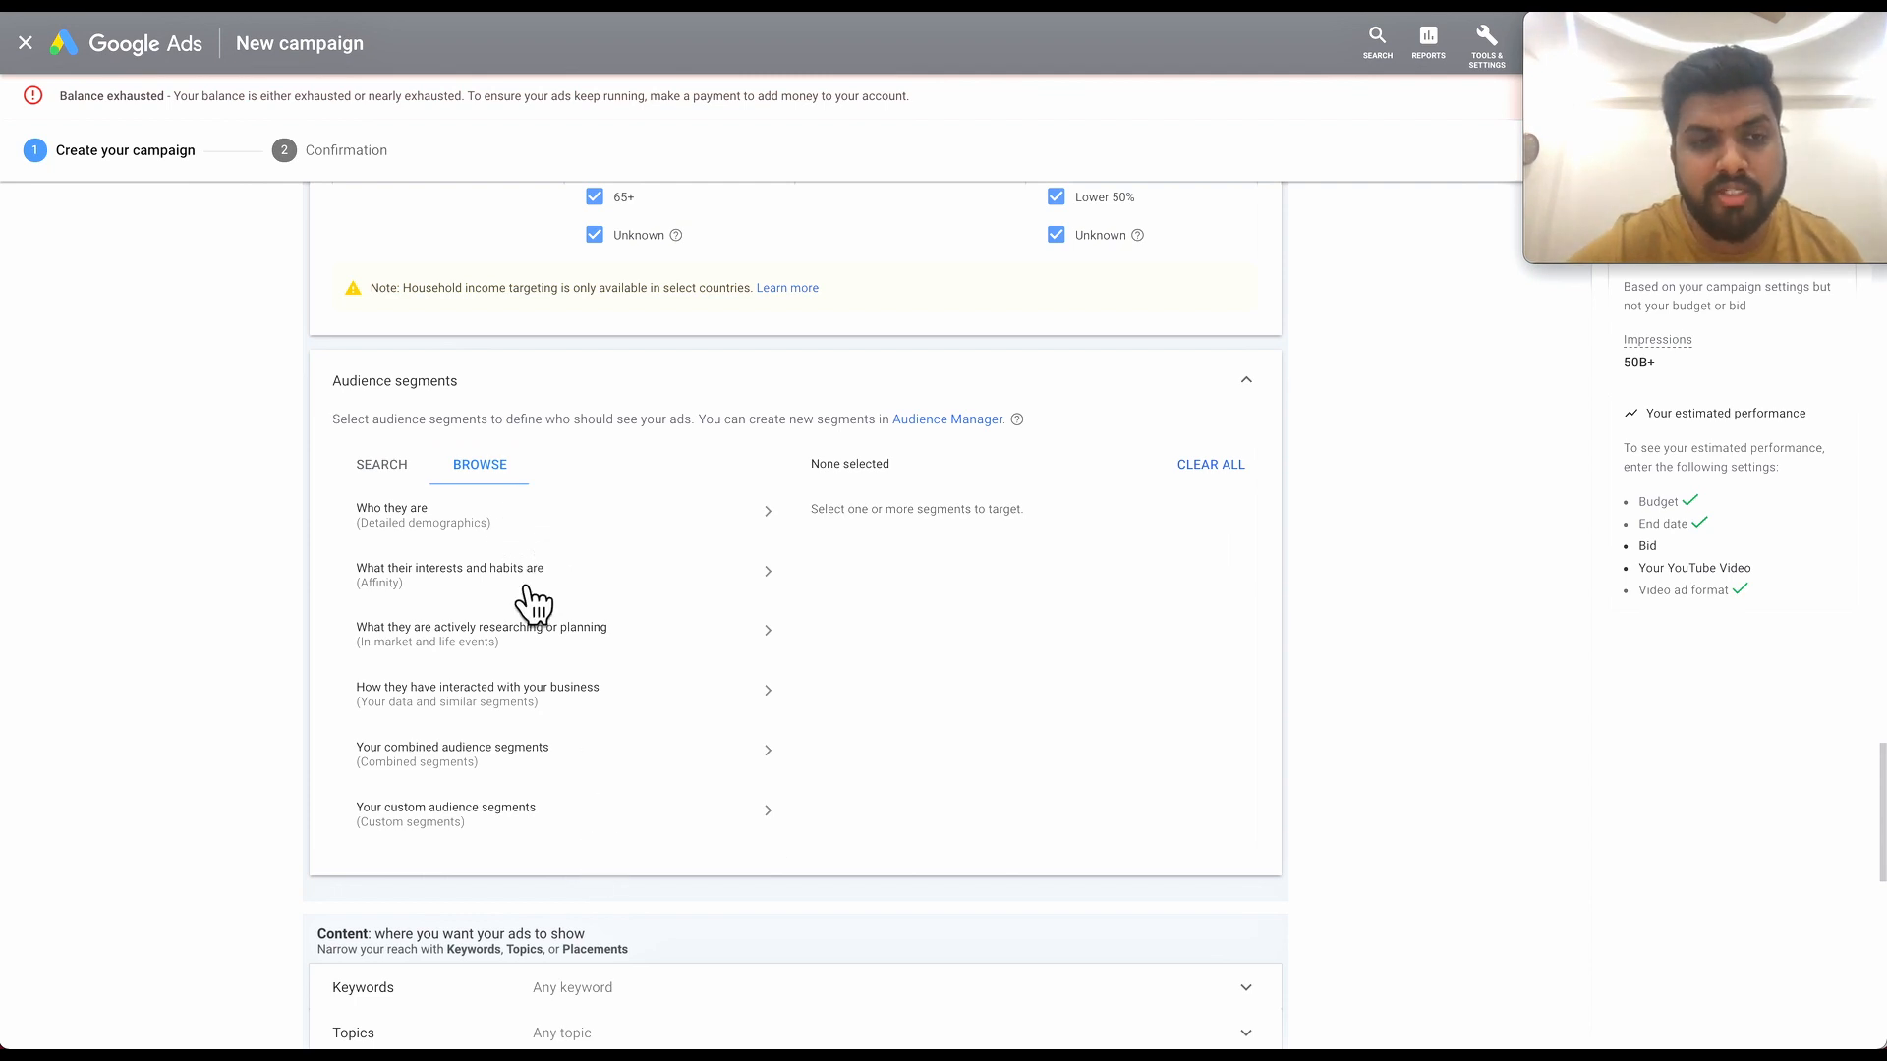
click(501, 518)
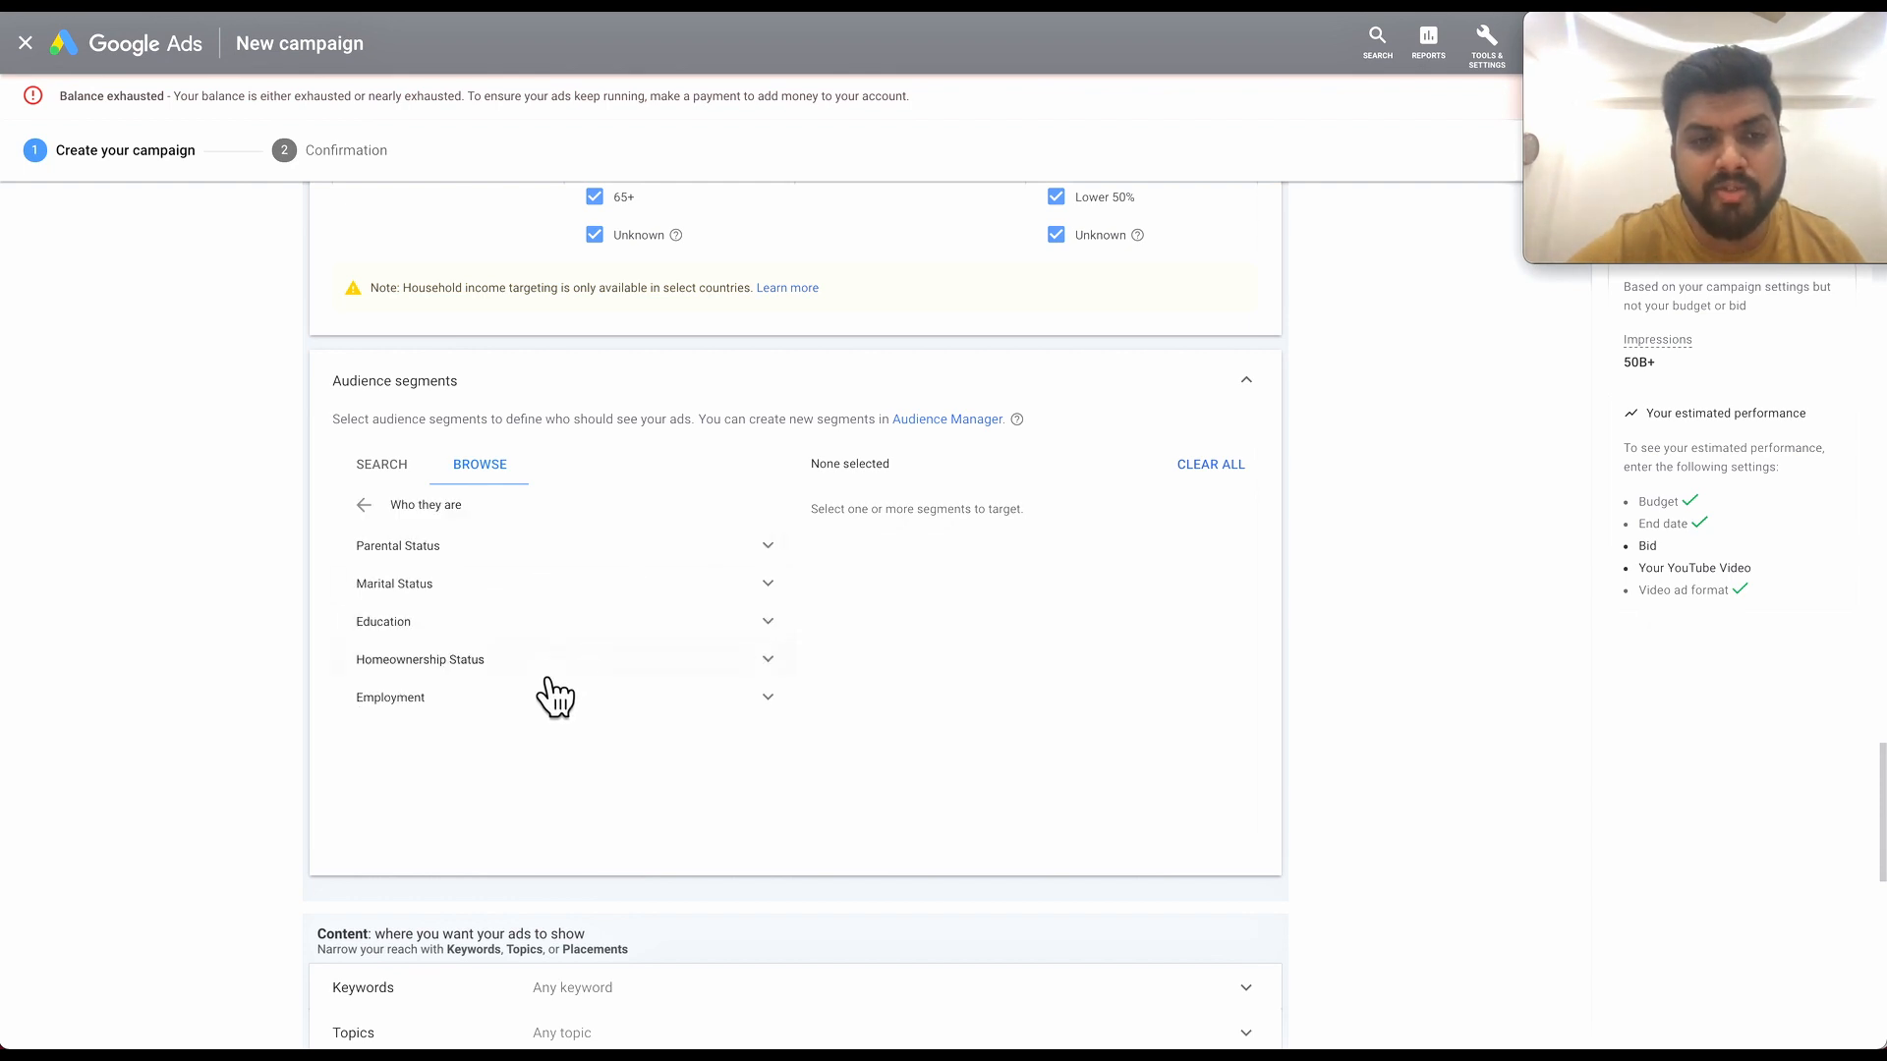
click(371, 513)
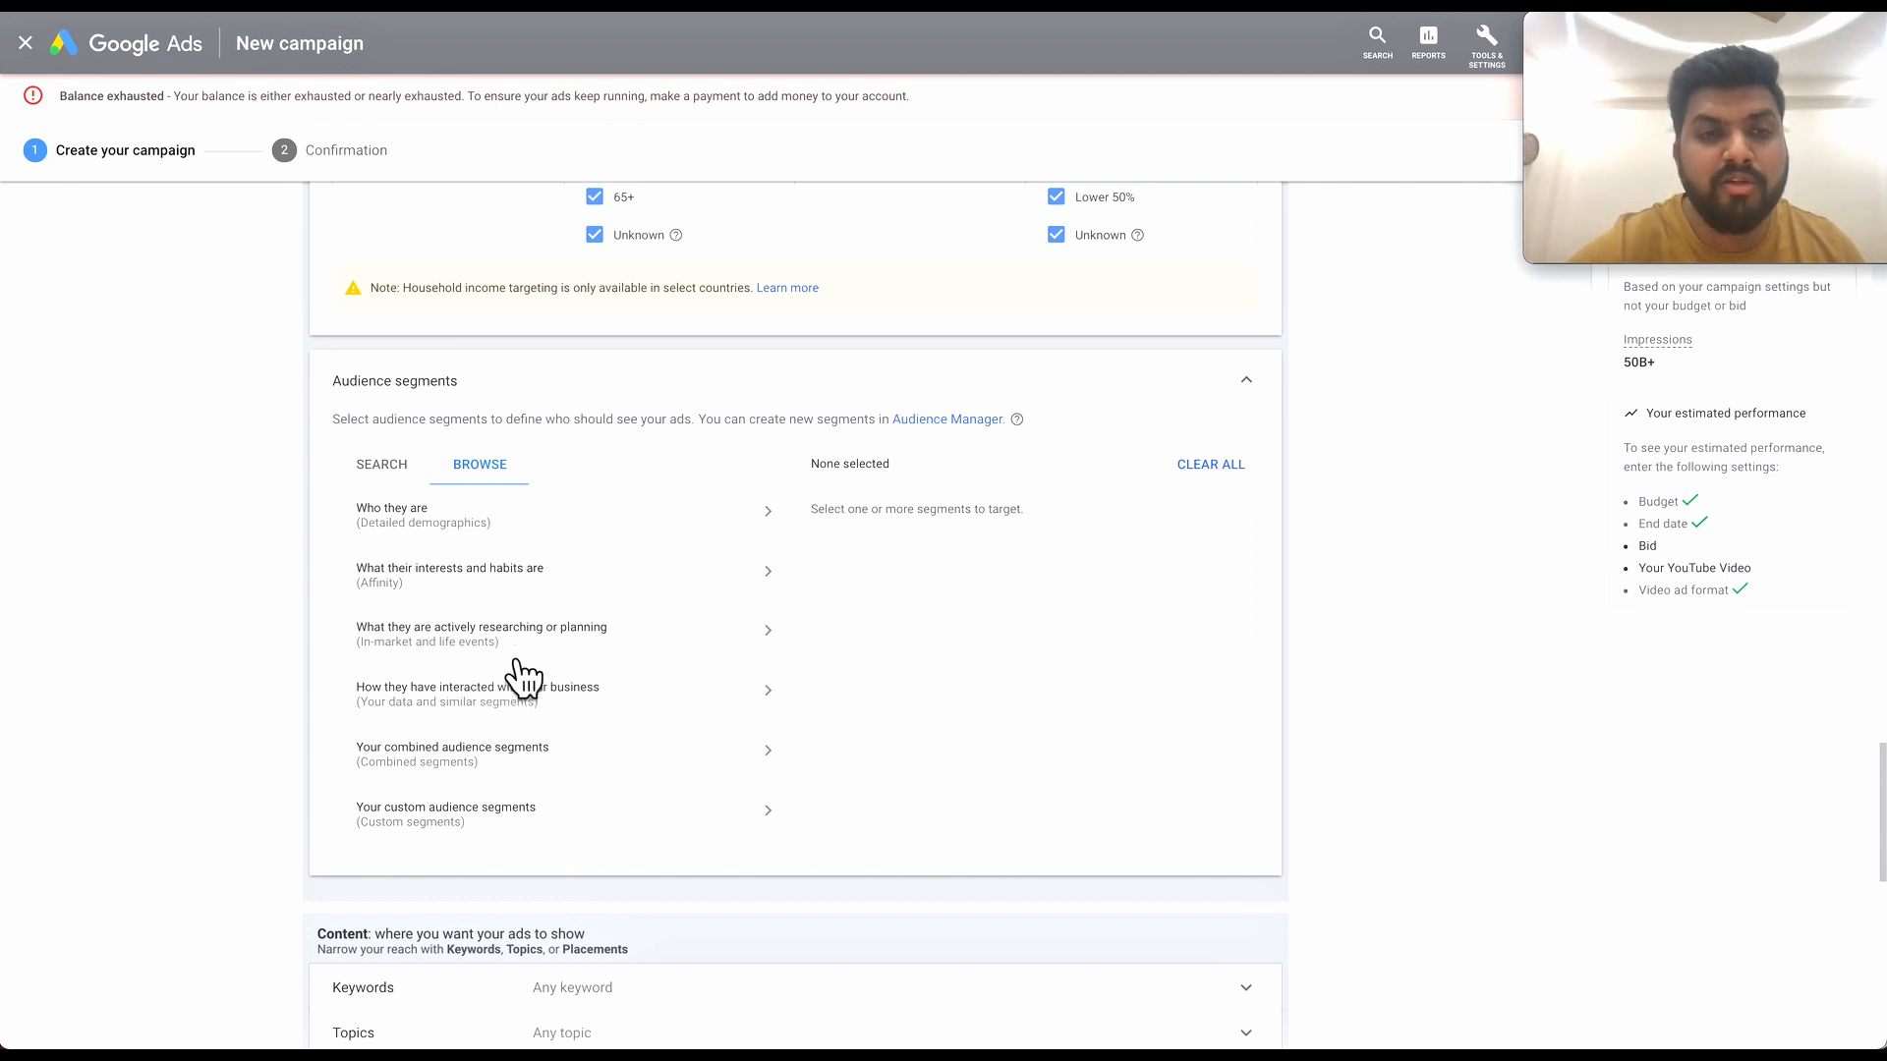
Target the Education and Financial Services in-market segments under What they are actively researching or planning.
click(557, 635)
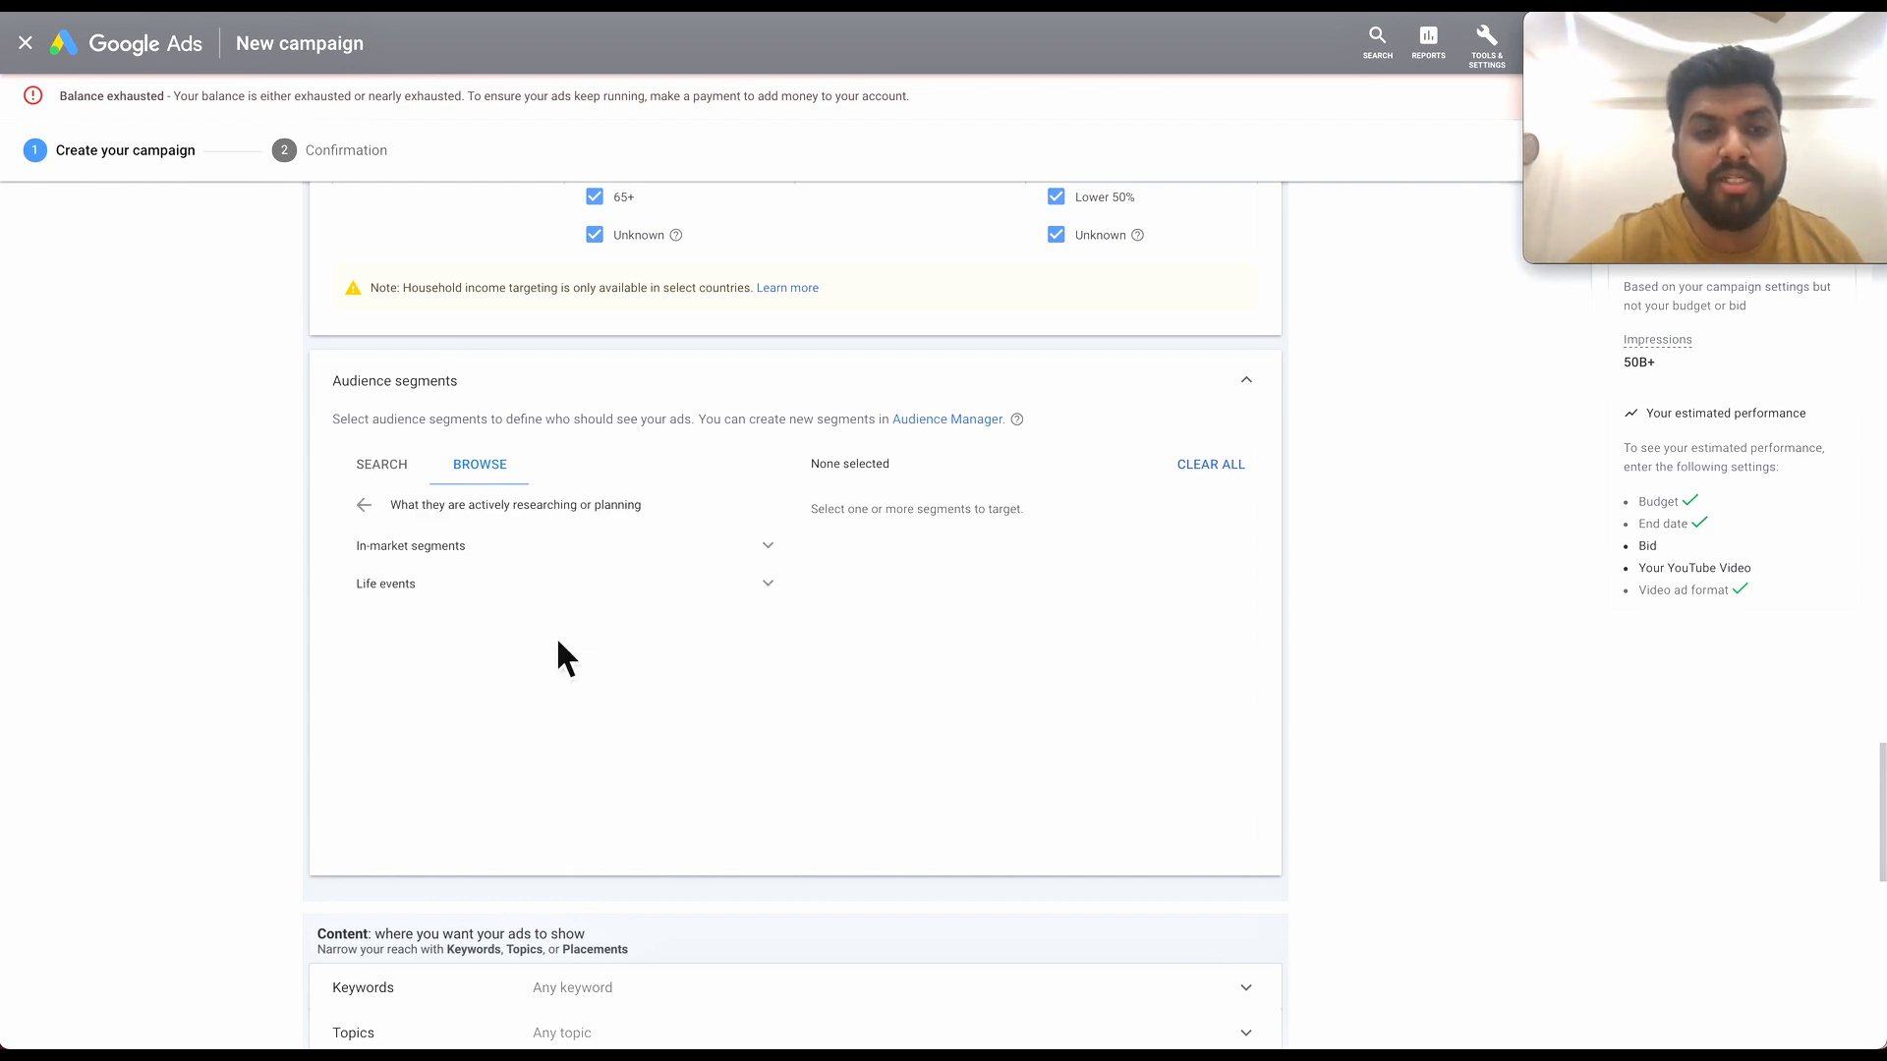
click(580, 558)
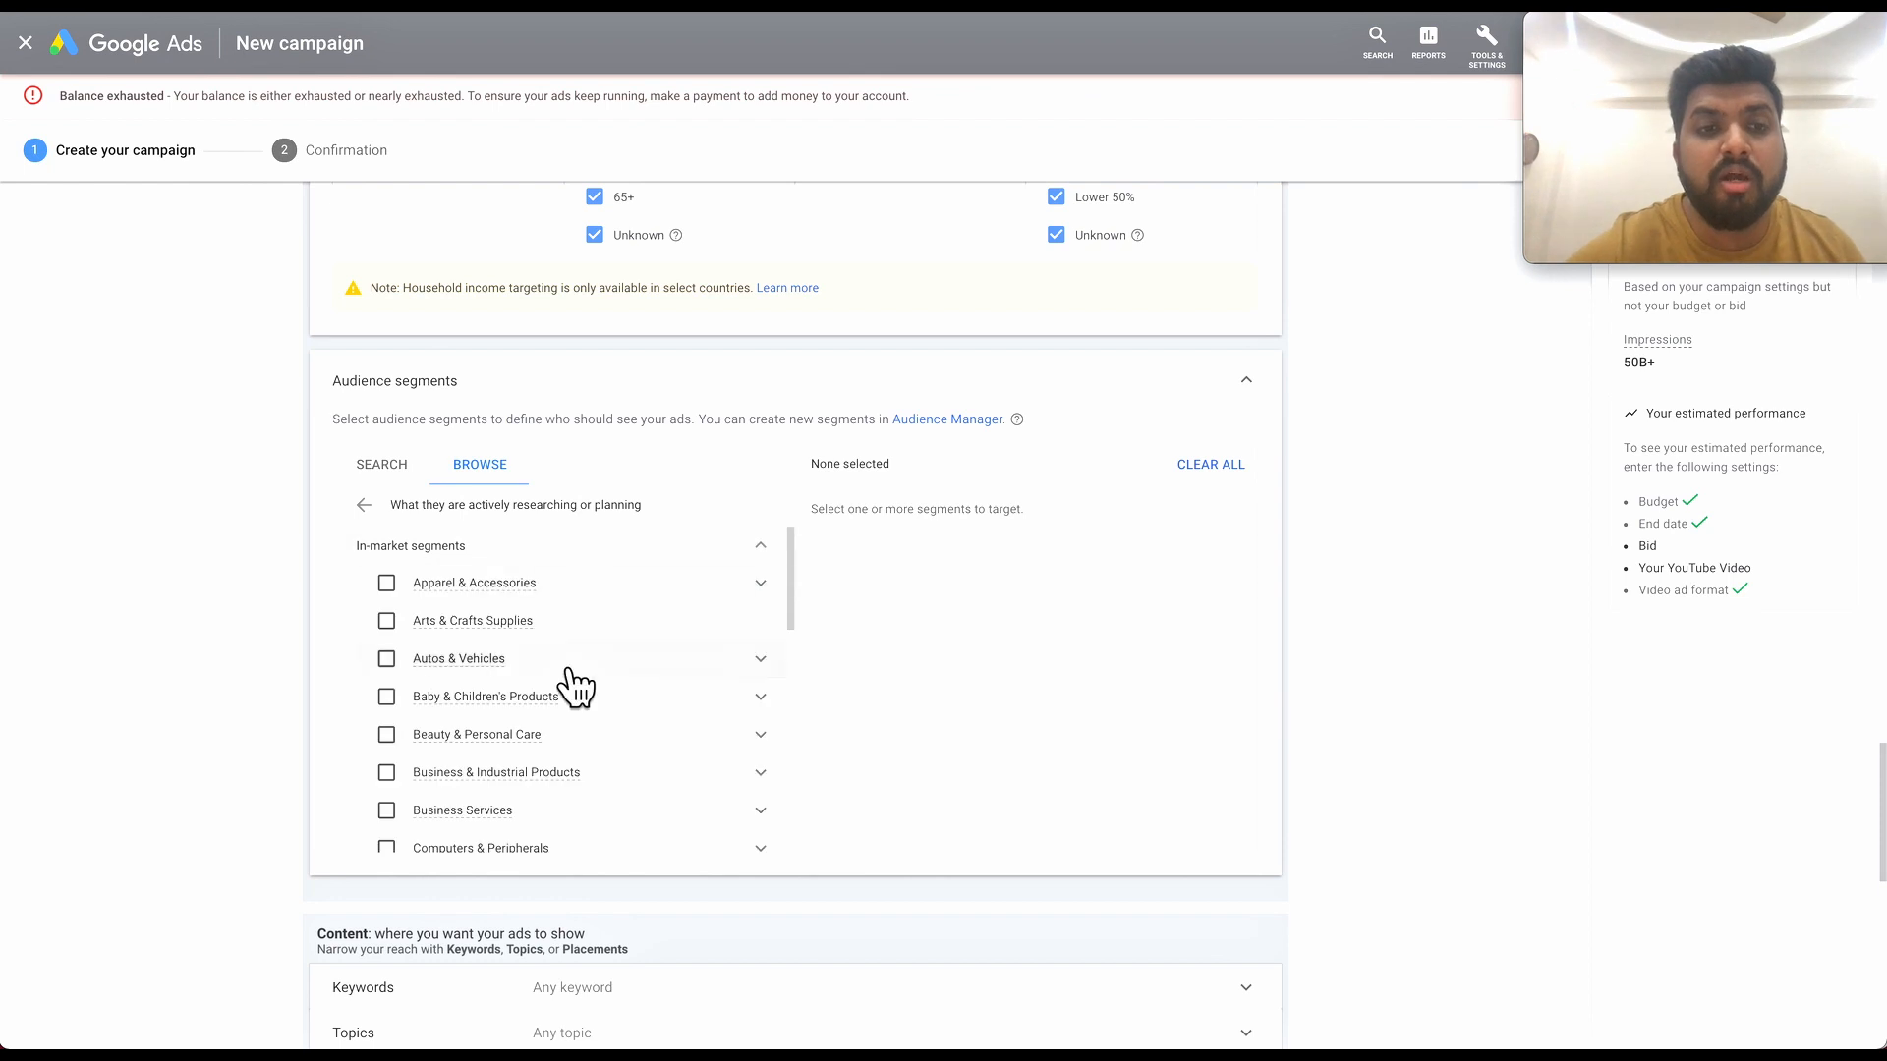
scroll(575, 678, down, 1)
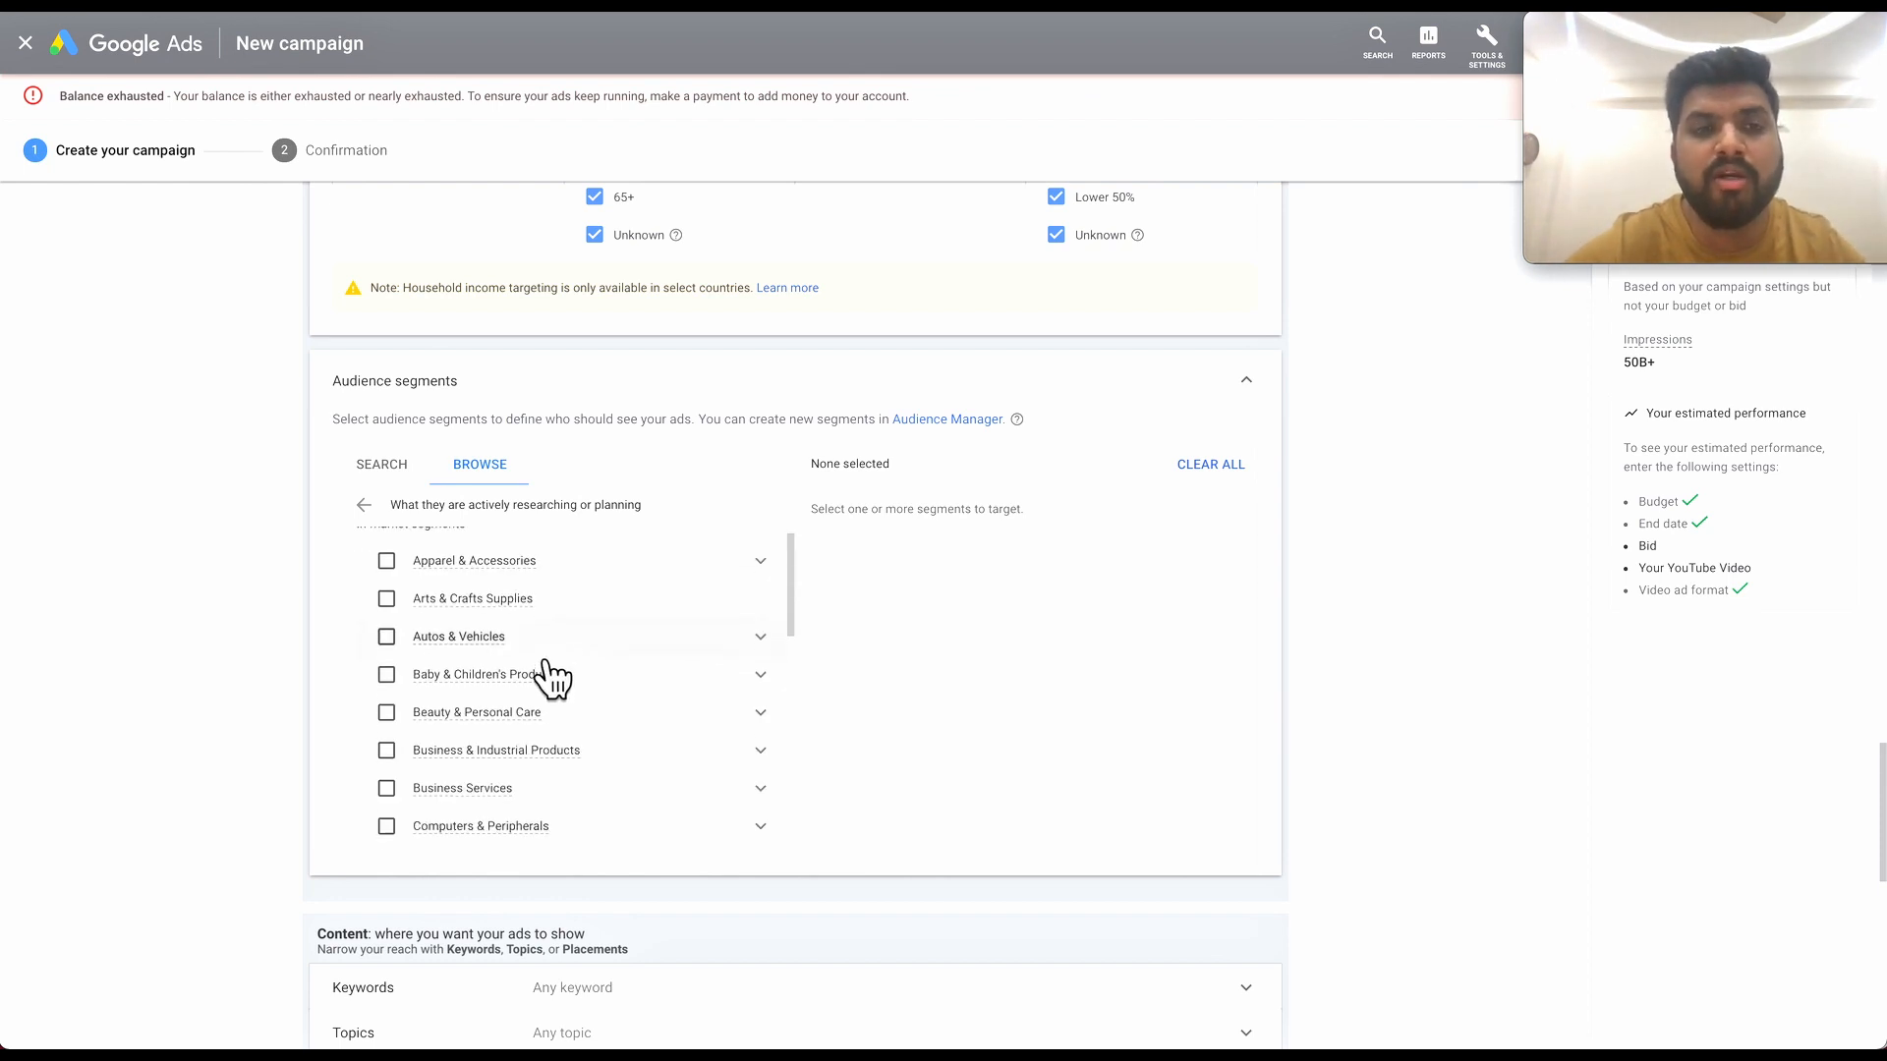
scroll(556, 703, down, 1)
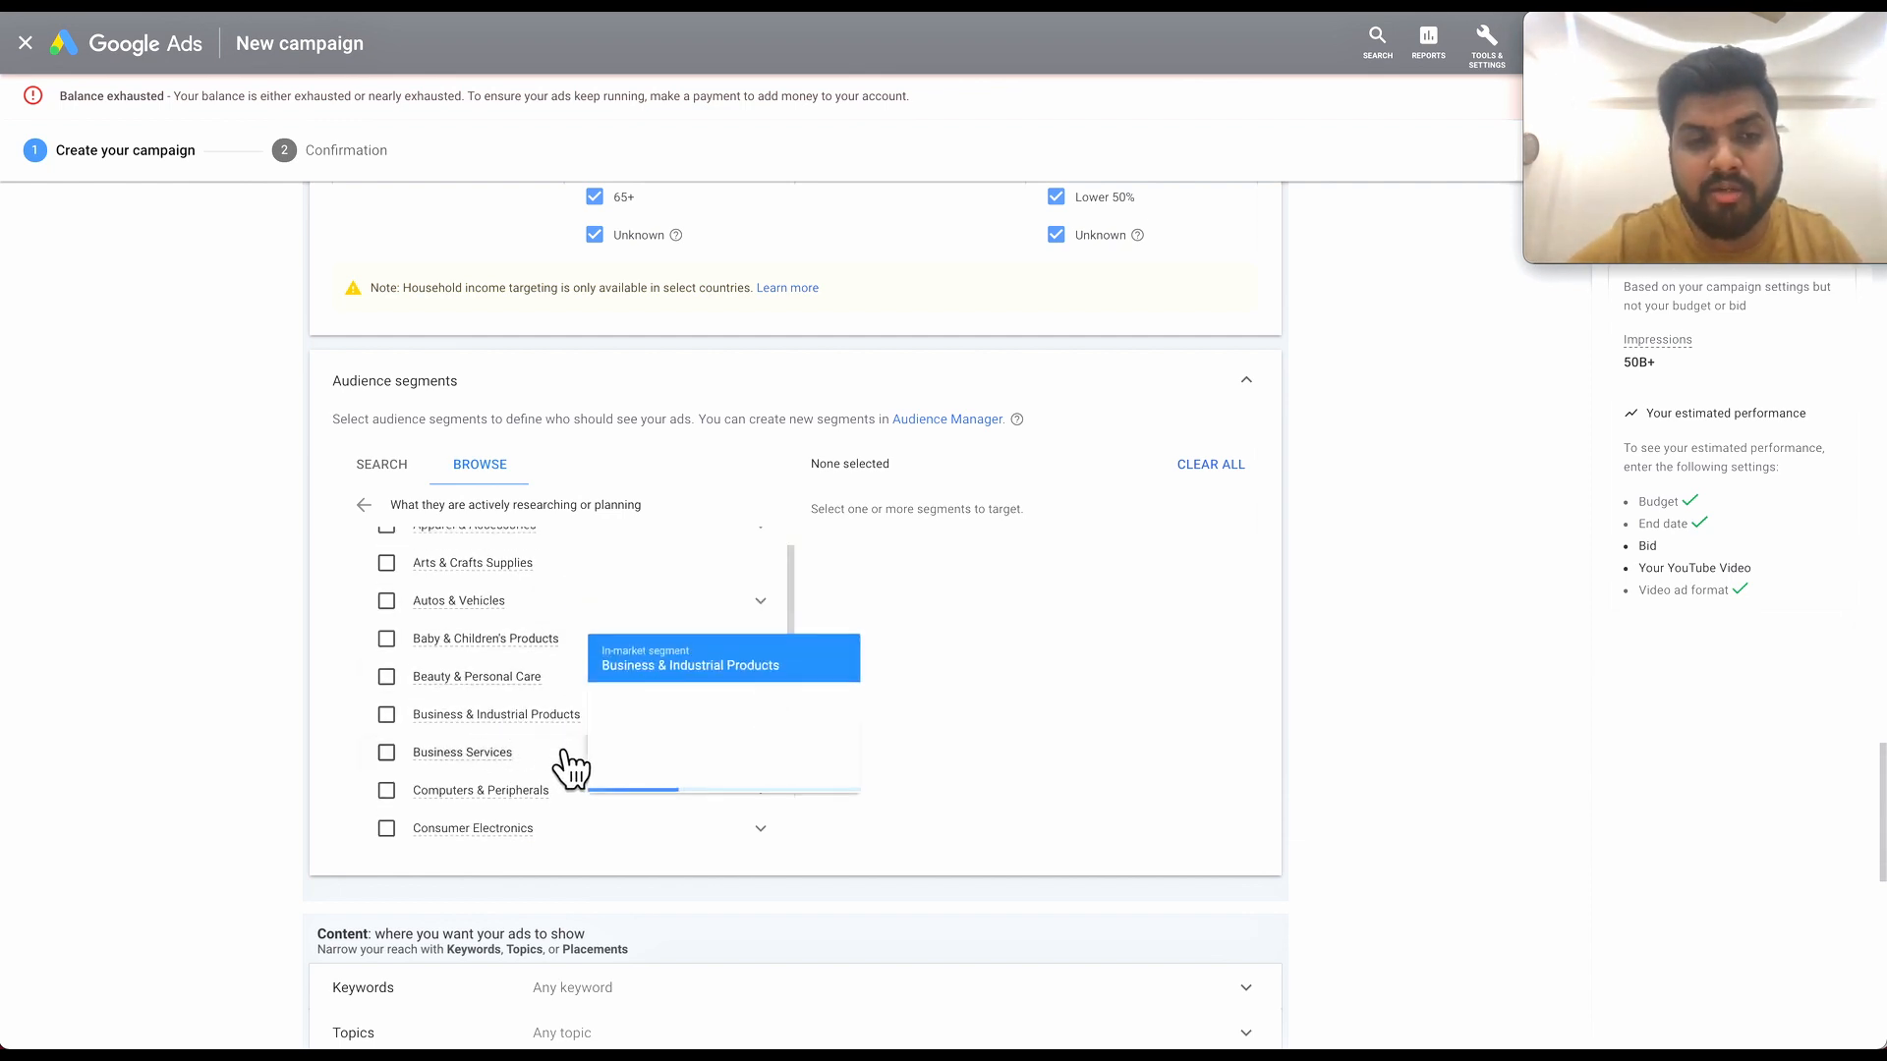
scroll(521, 801, down, 3)
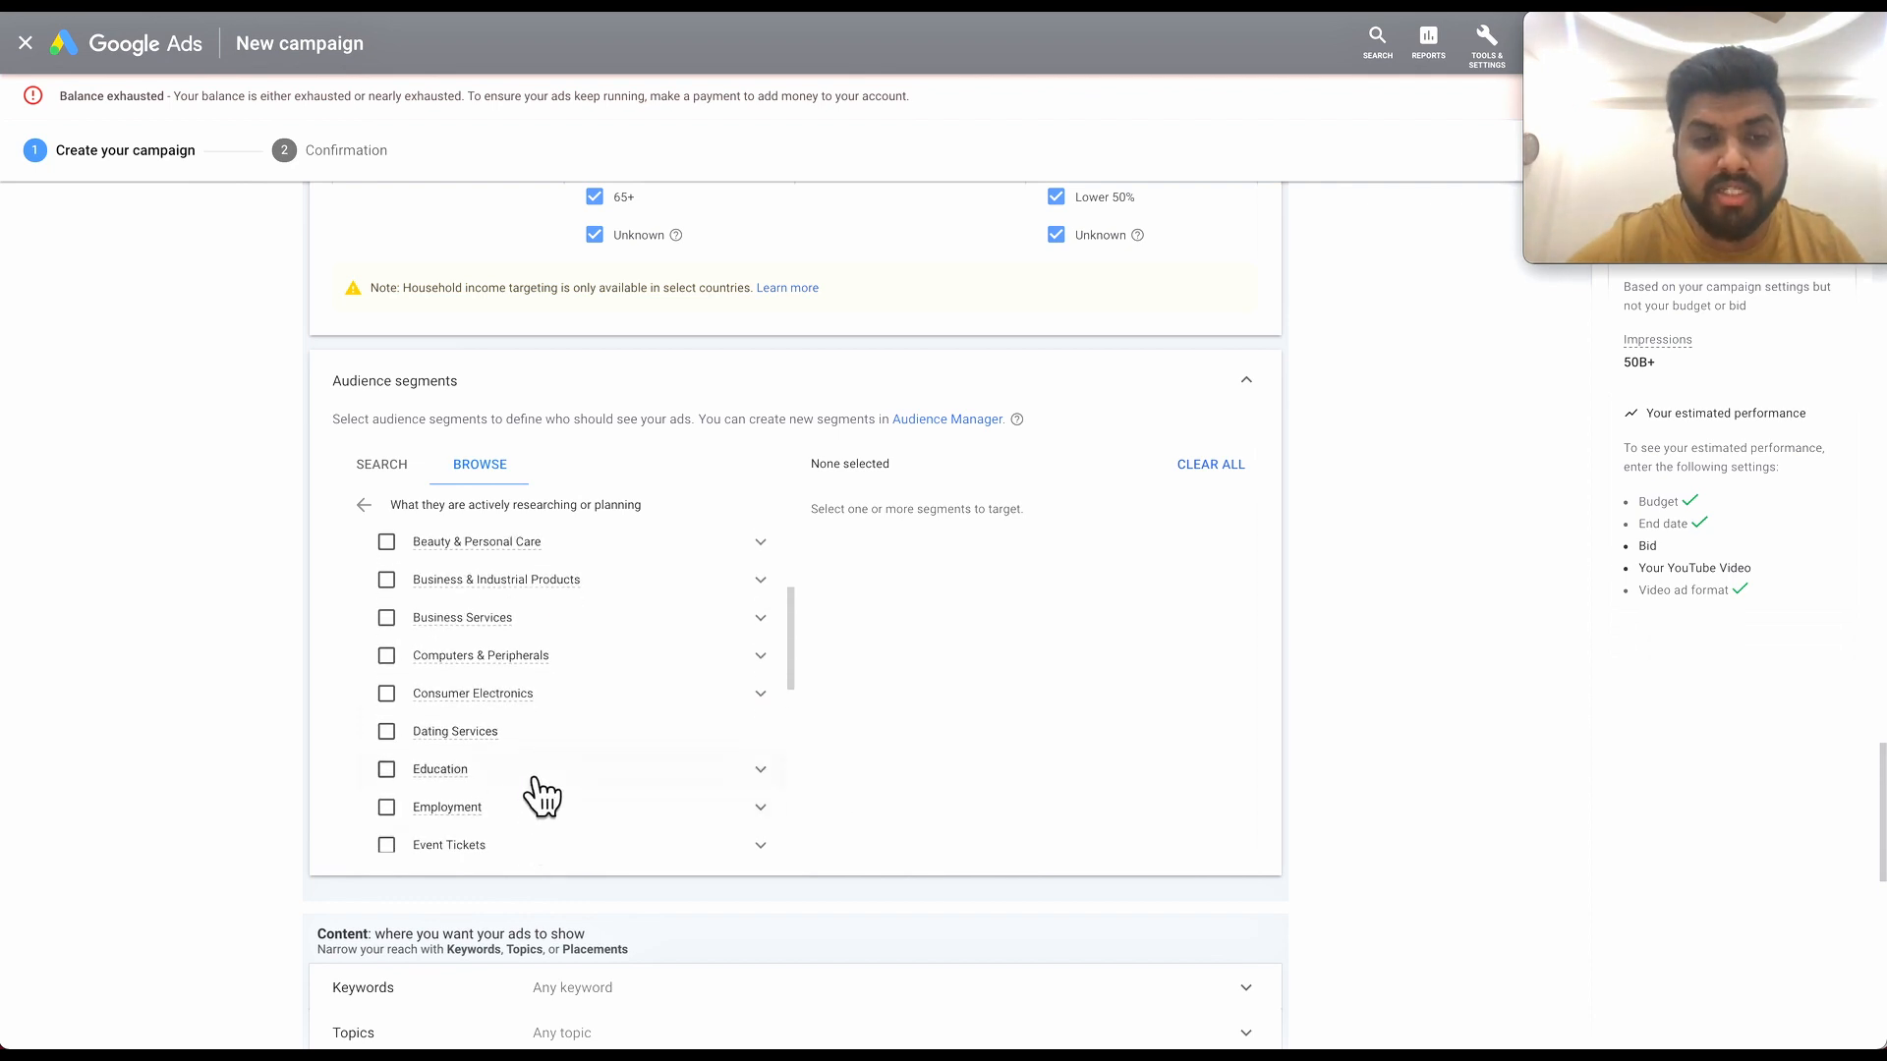
click(538, 781)
scroll(539, 796, down, 4)
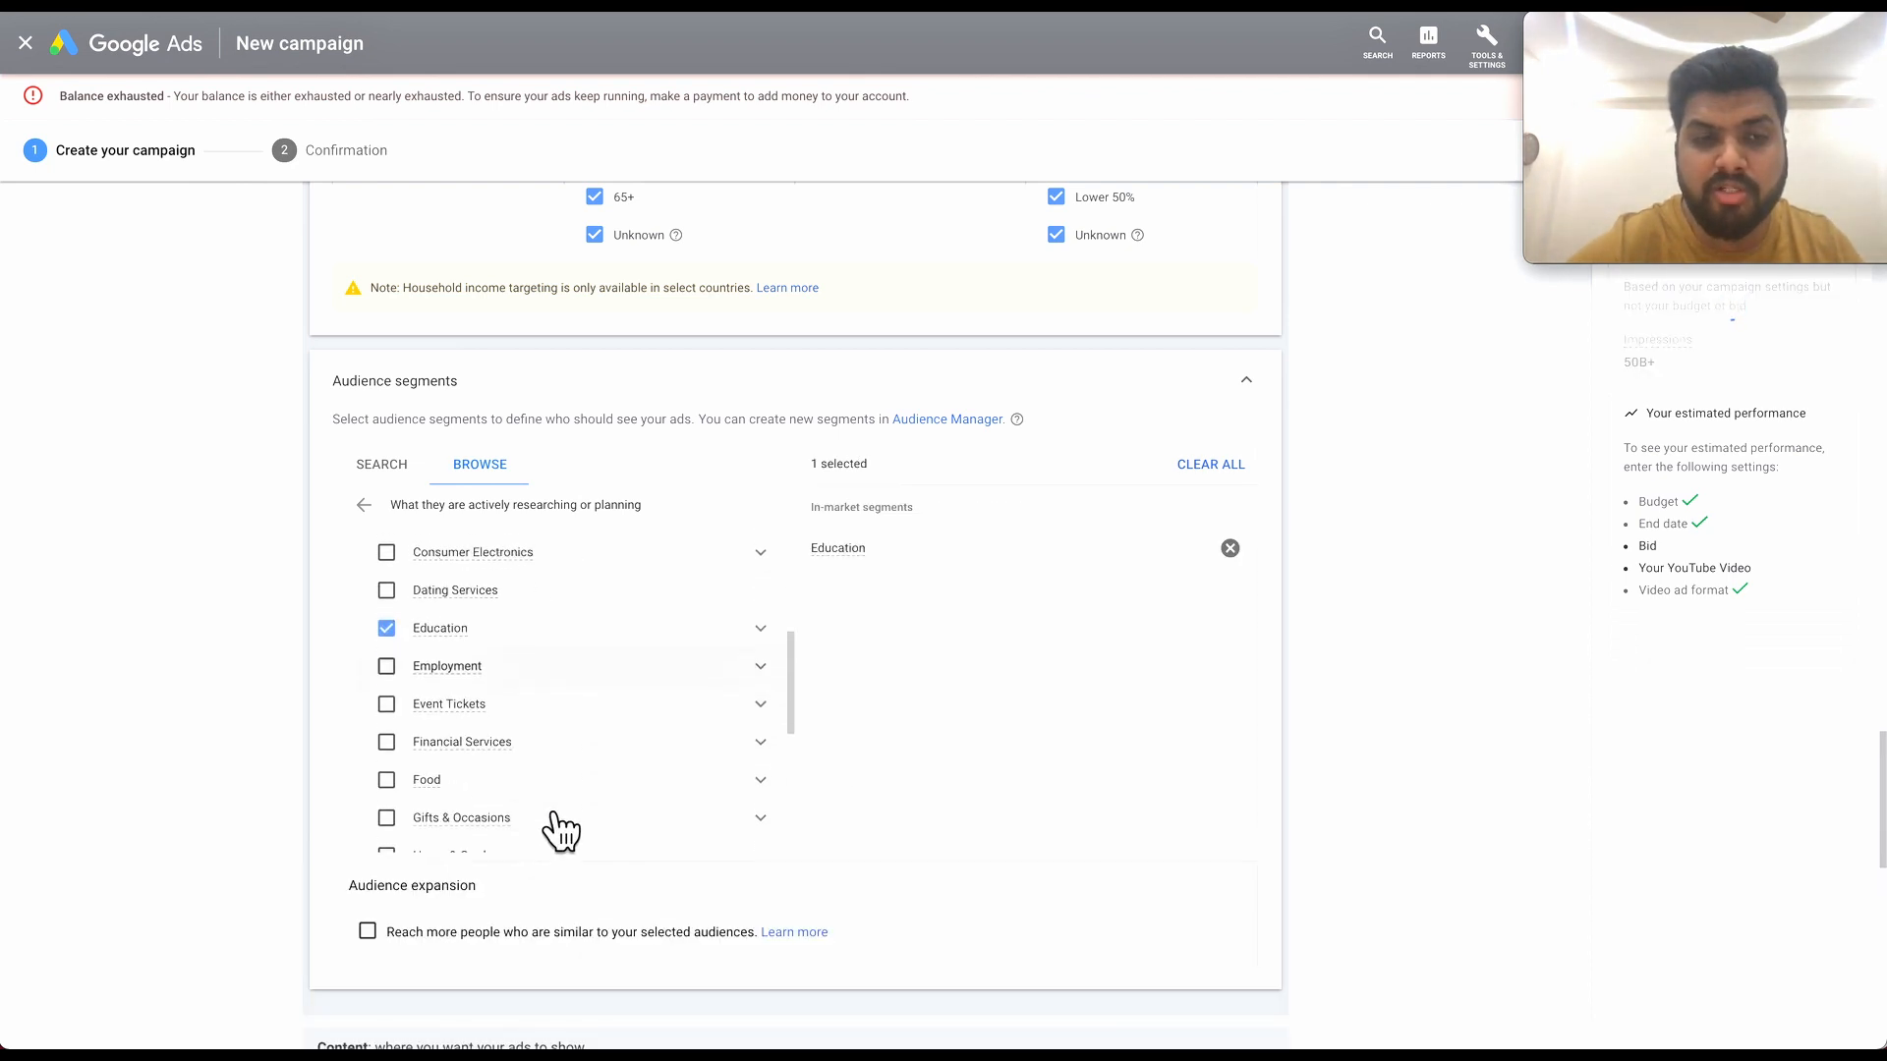
click(558, 732)
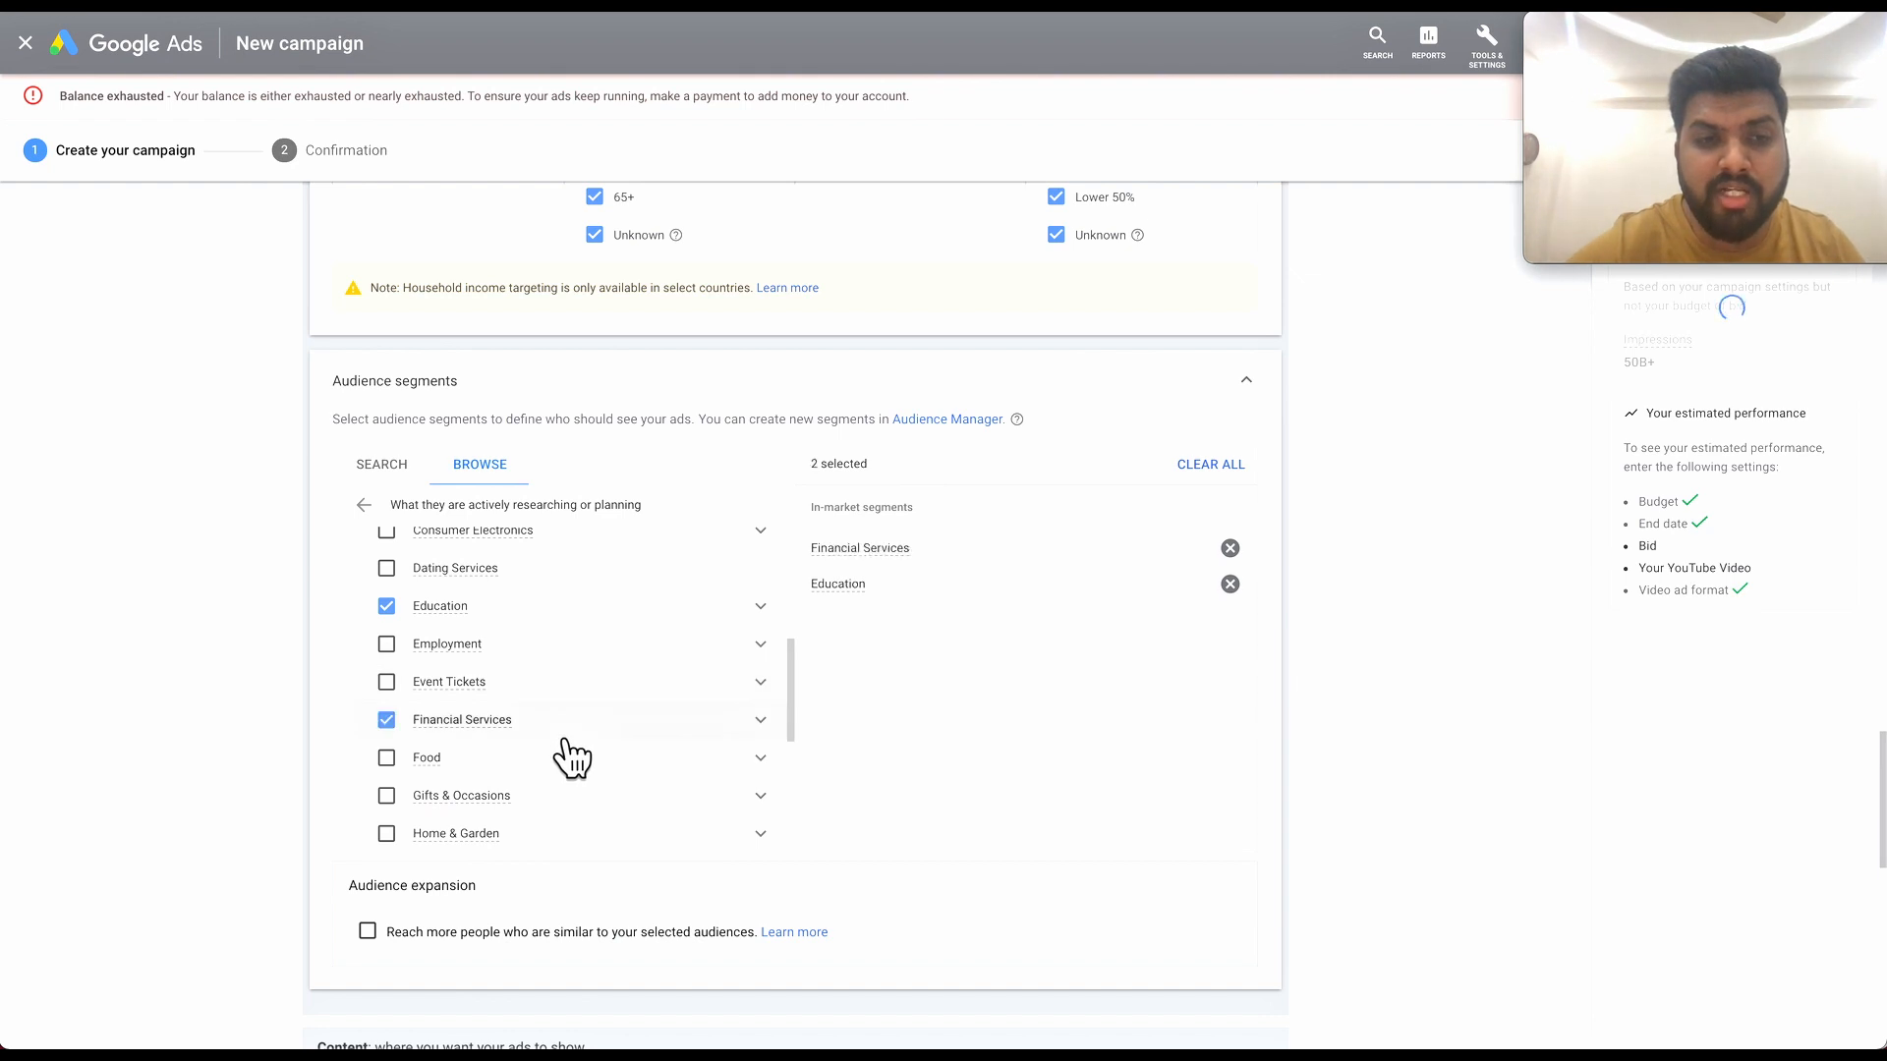
click(412, 624)
click(412, 624)
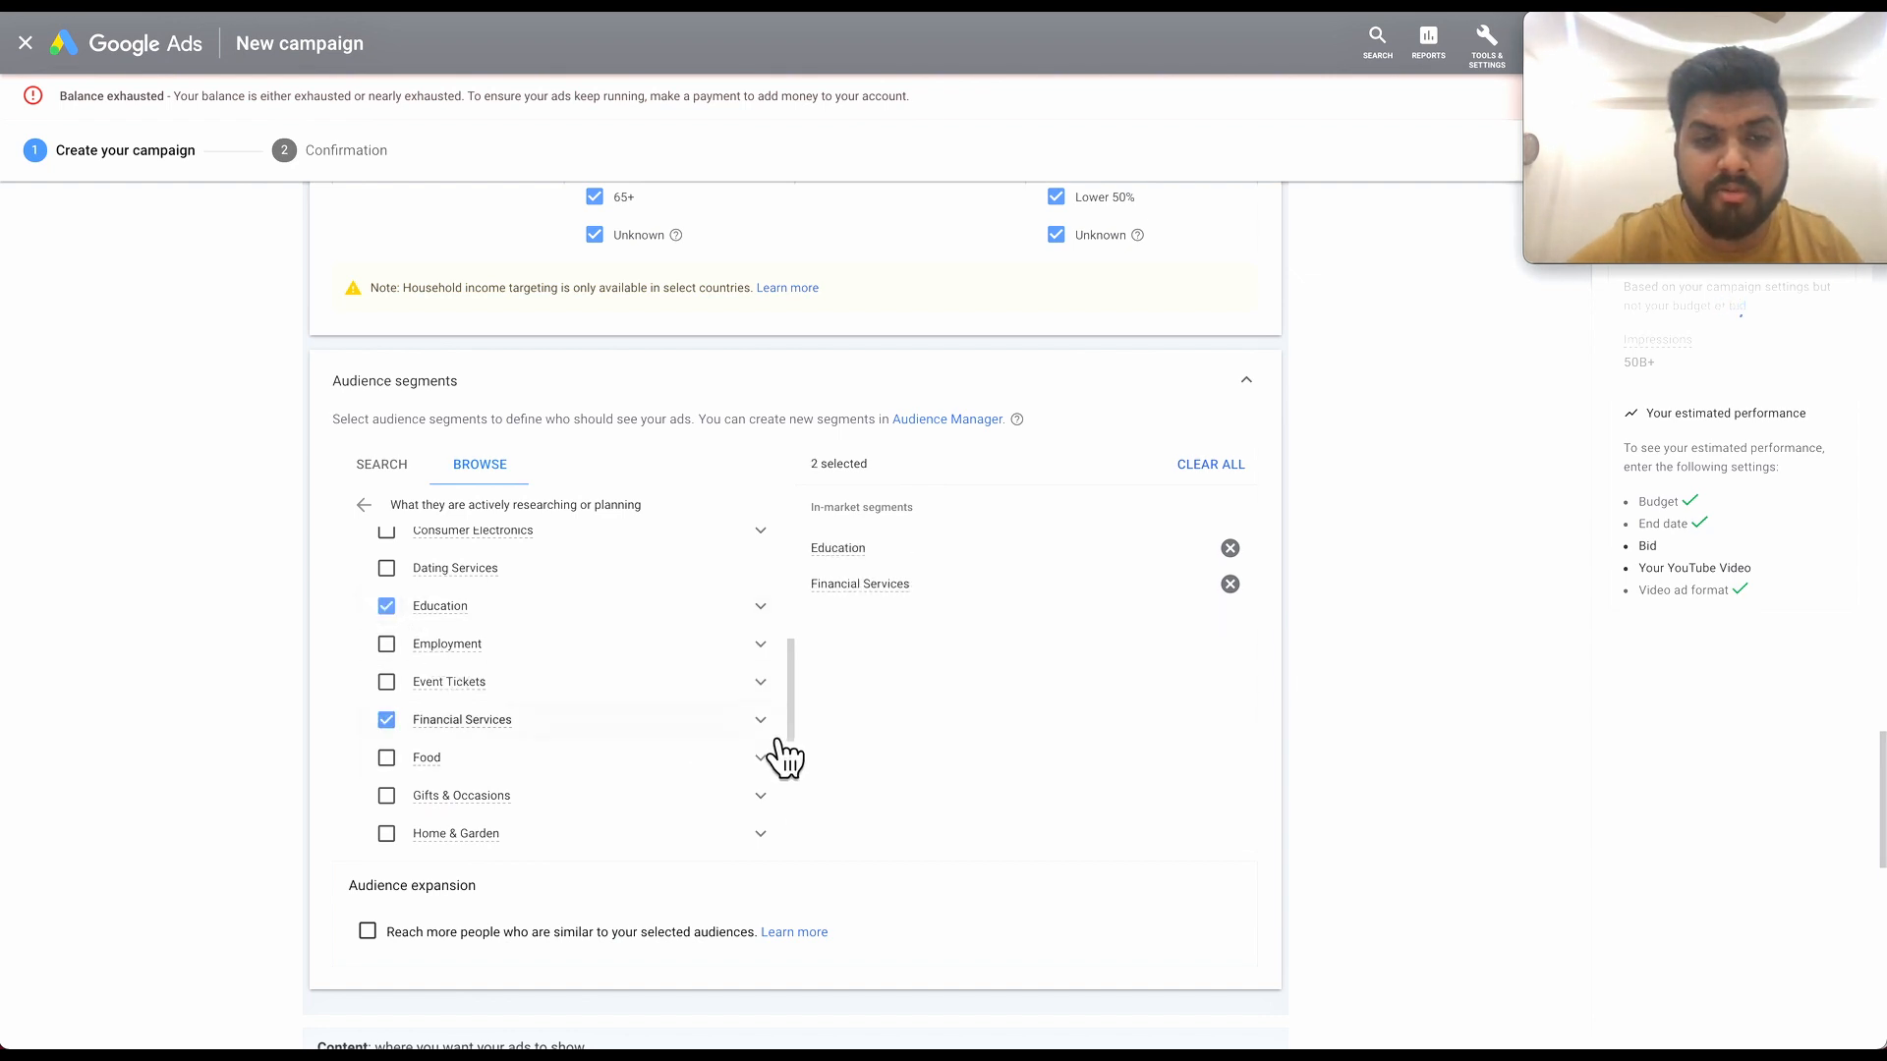
Expand the Financial Services in-market segment, review its subsegments, and collapse it again.
click(776, 739)
scroll(664, 796, down, 3)
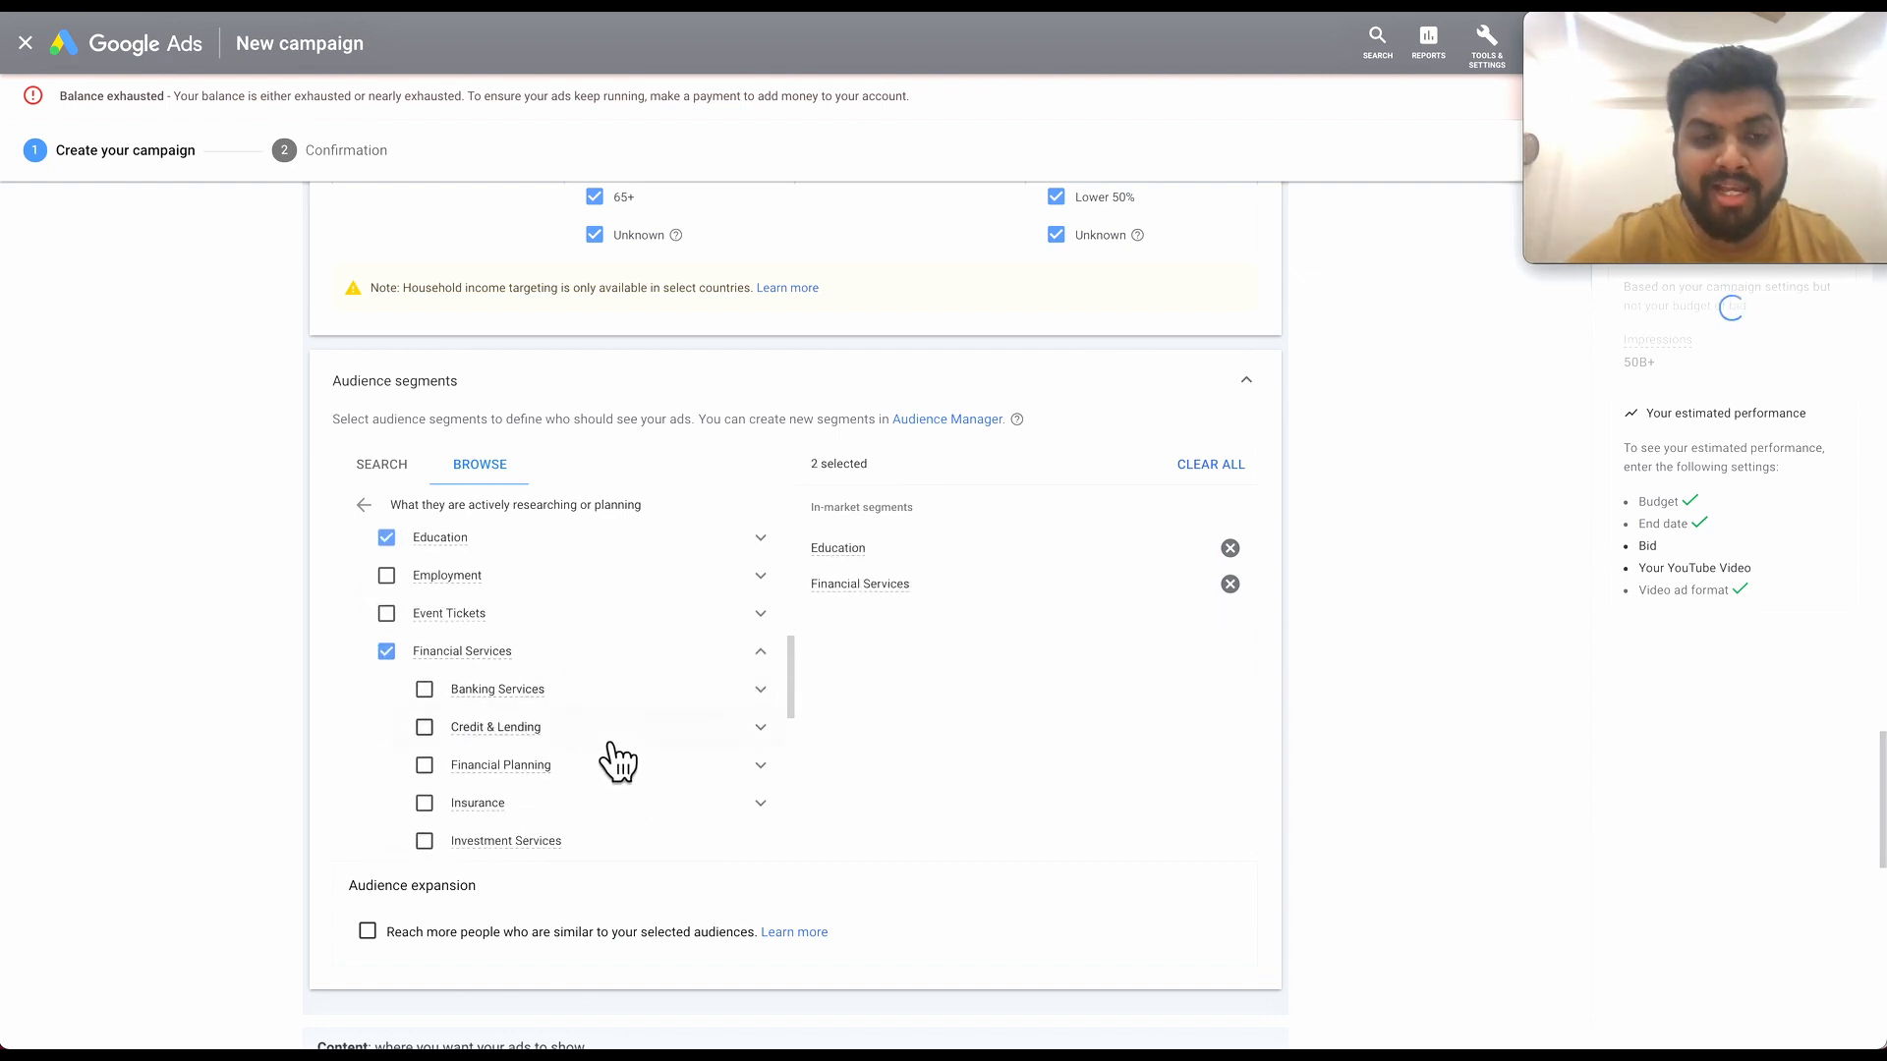
scroll(585, 786, down, 2)
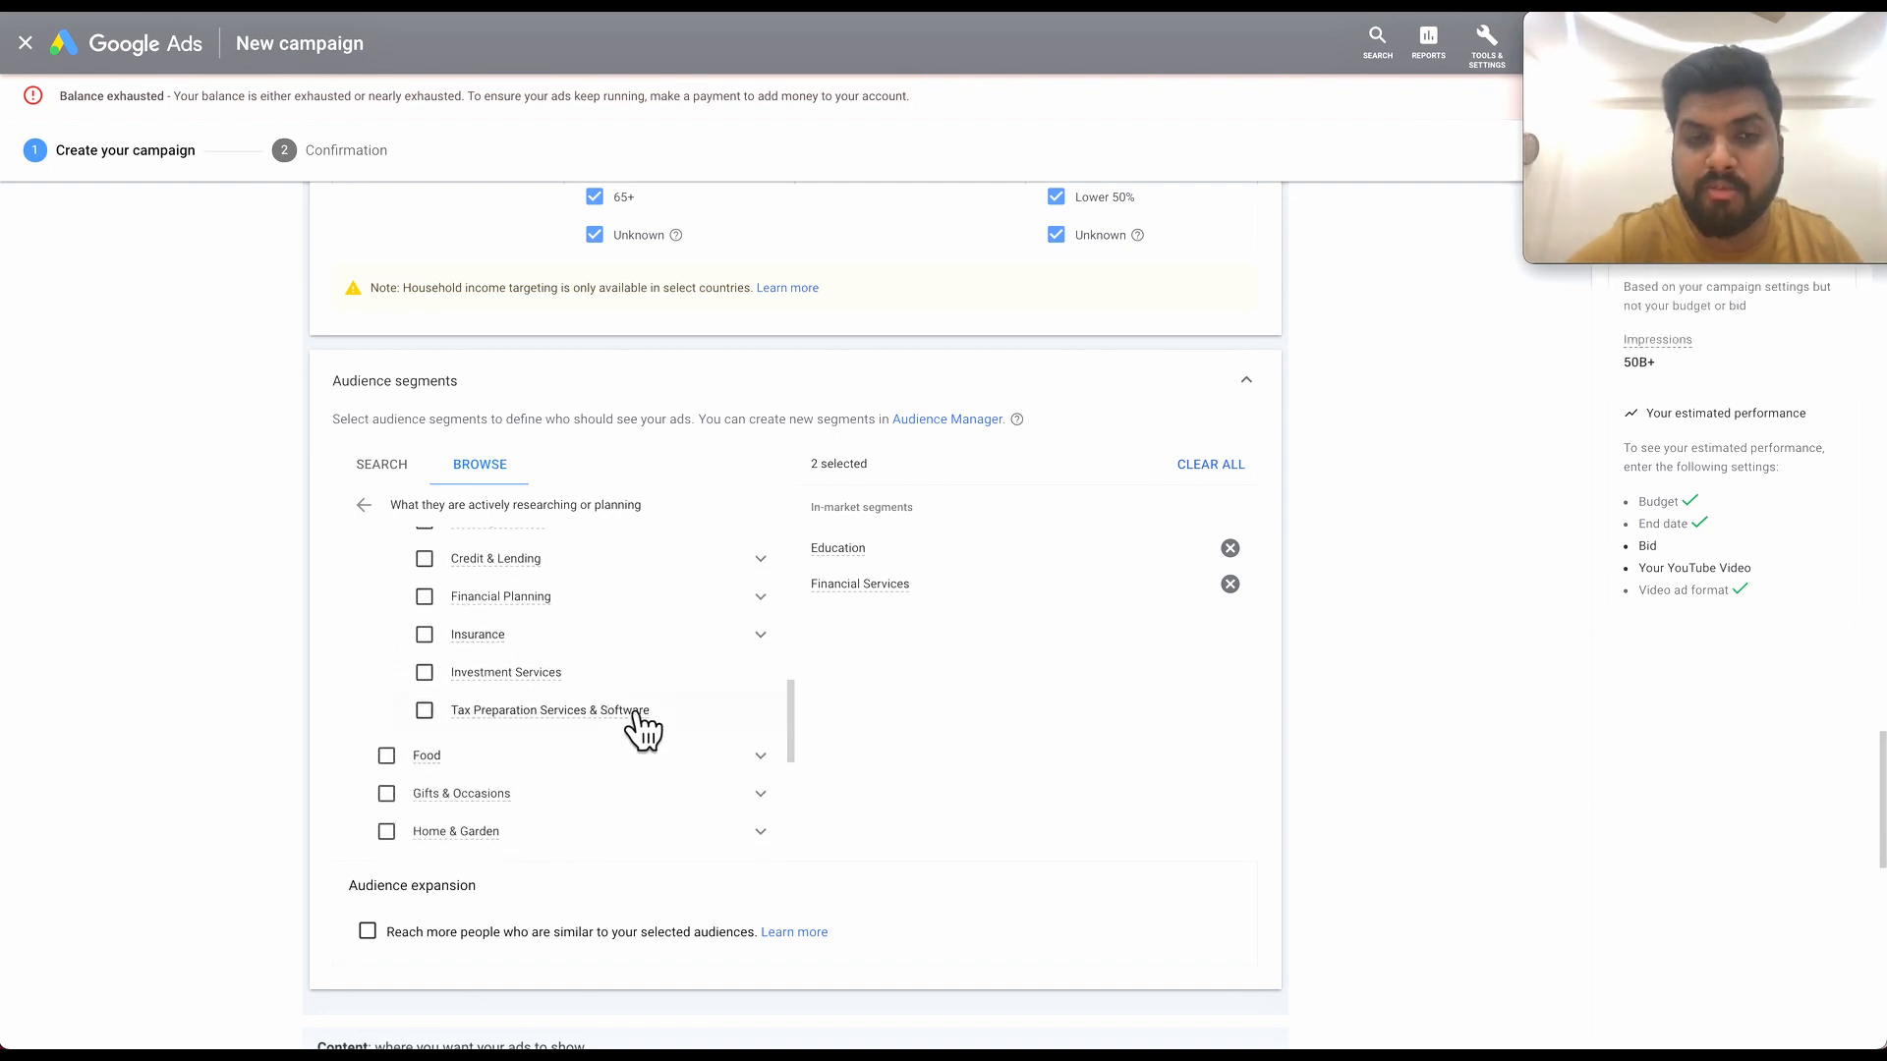
scroll(675, 707, up, 2)
scroll(750, 649, up, 1)
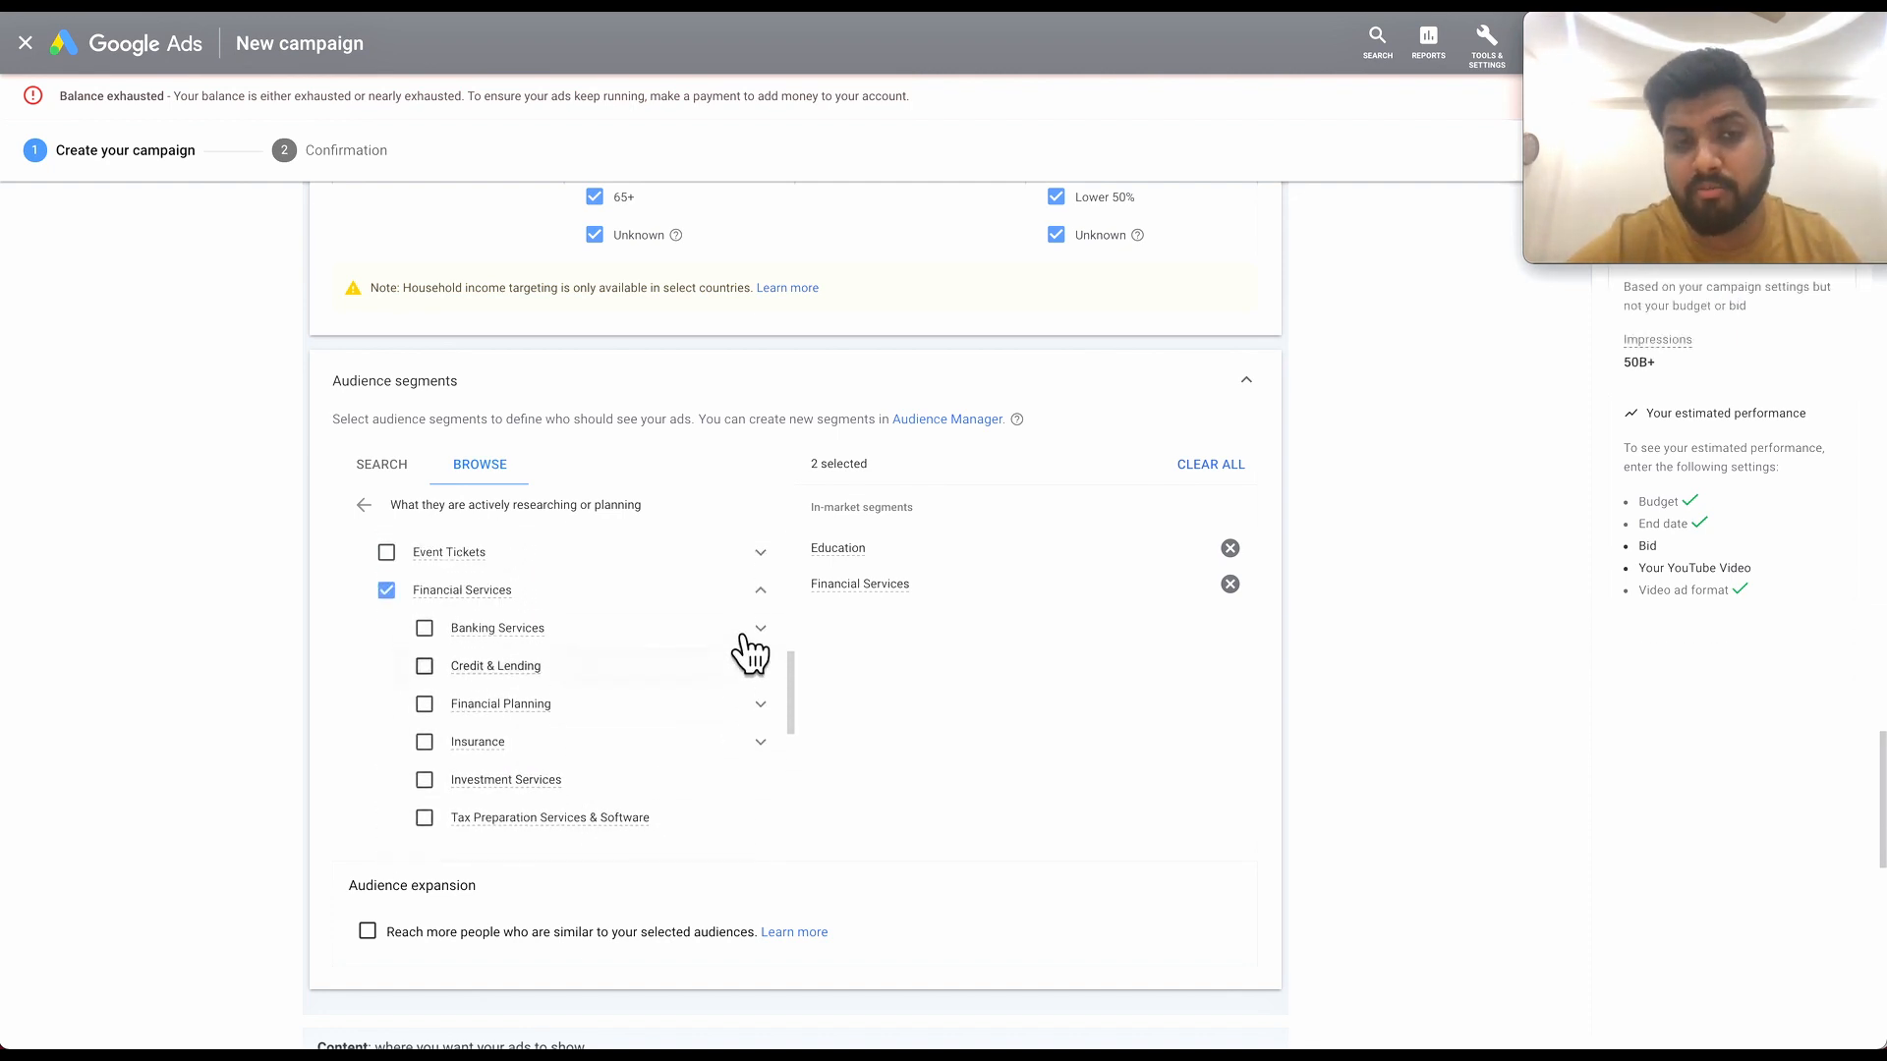
click(784, 605)
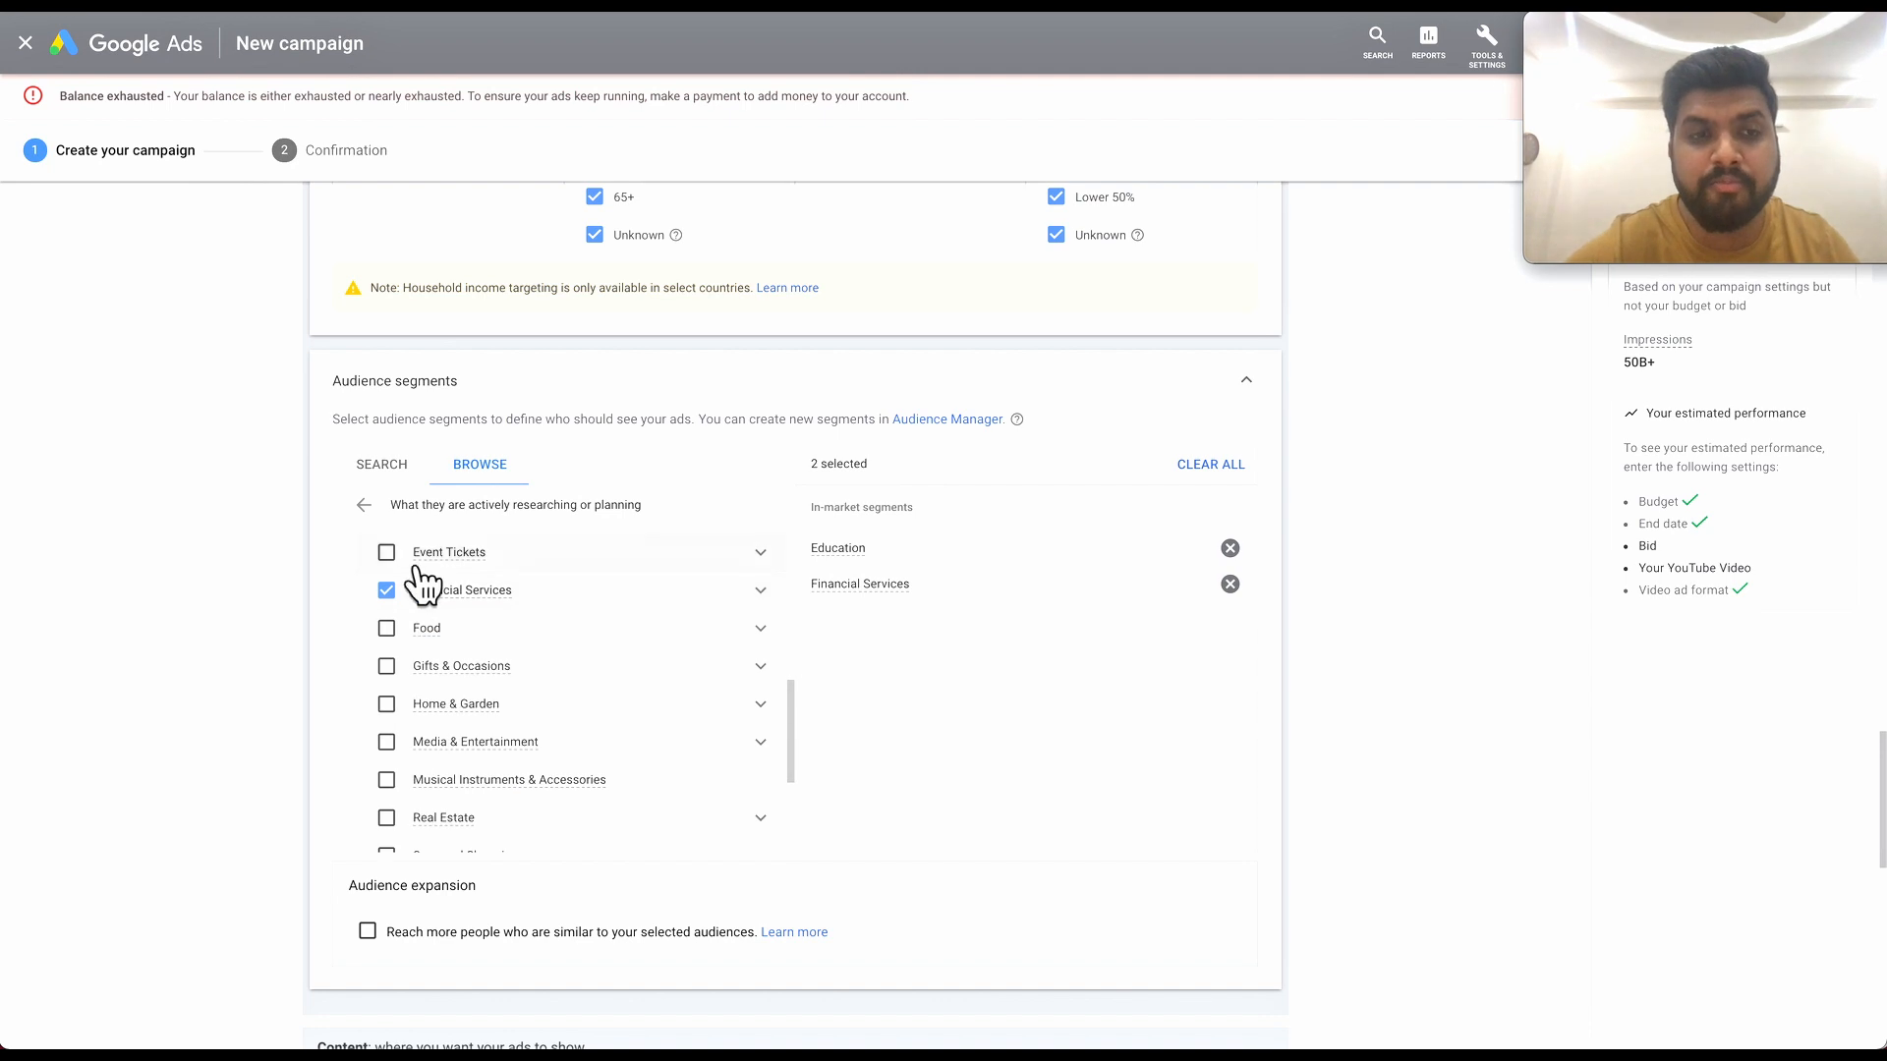
Return to the audience segment categories and open the combined audience segments.
click(365, 505)
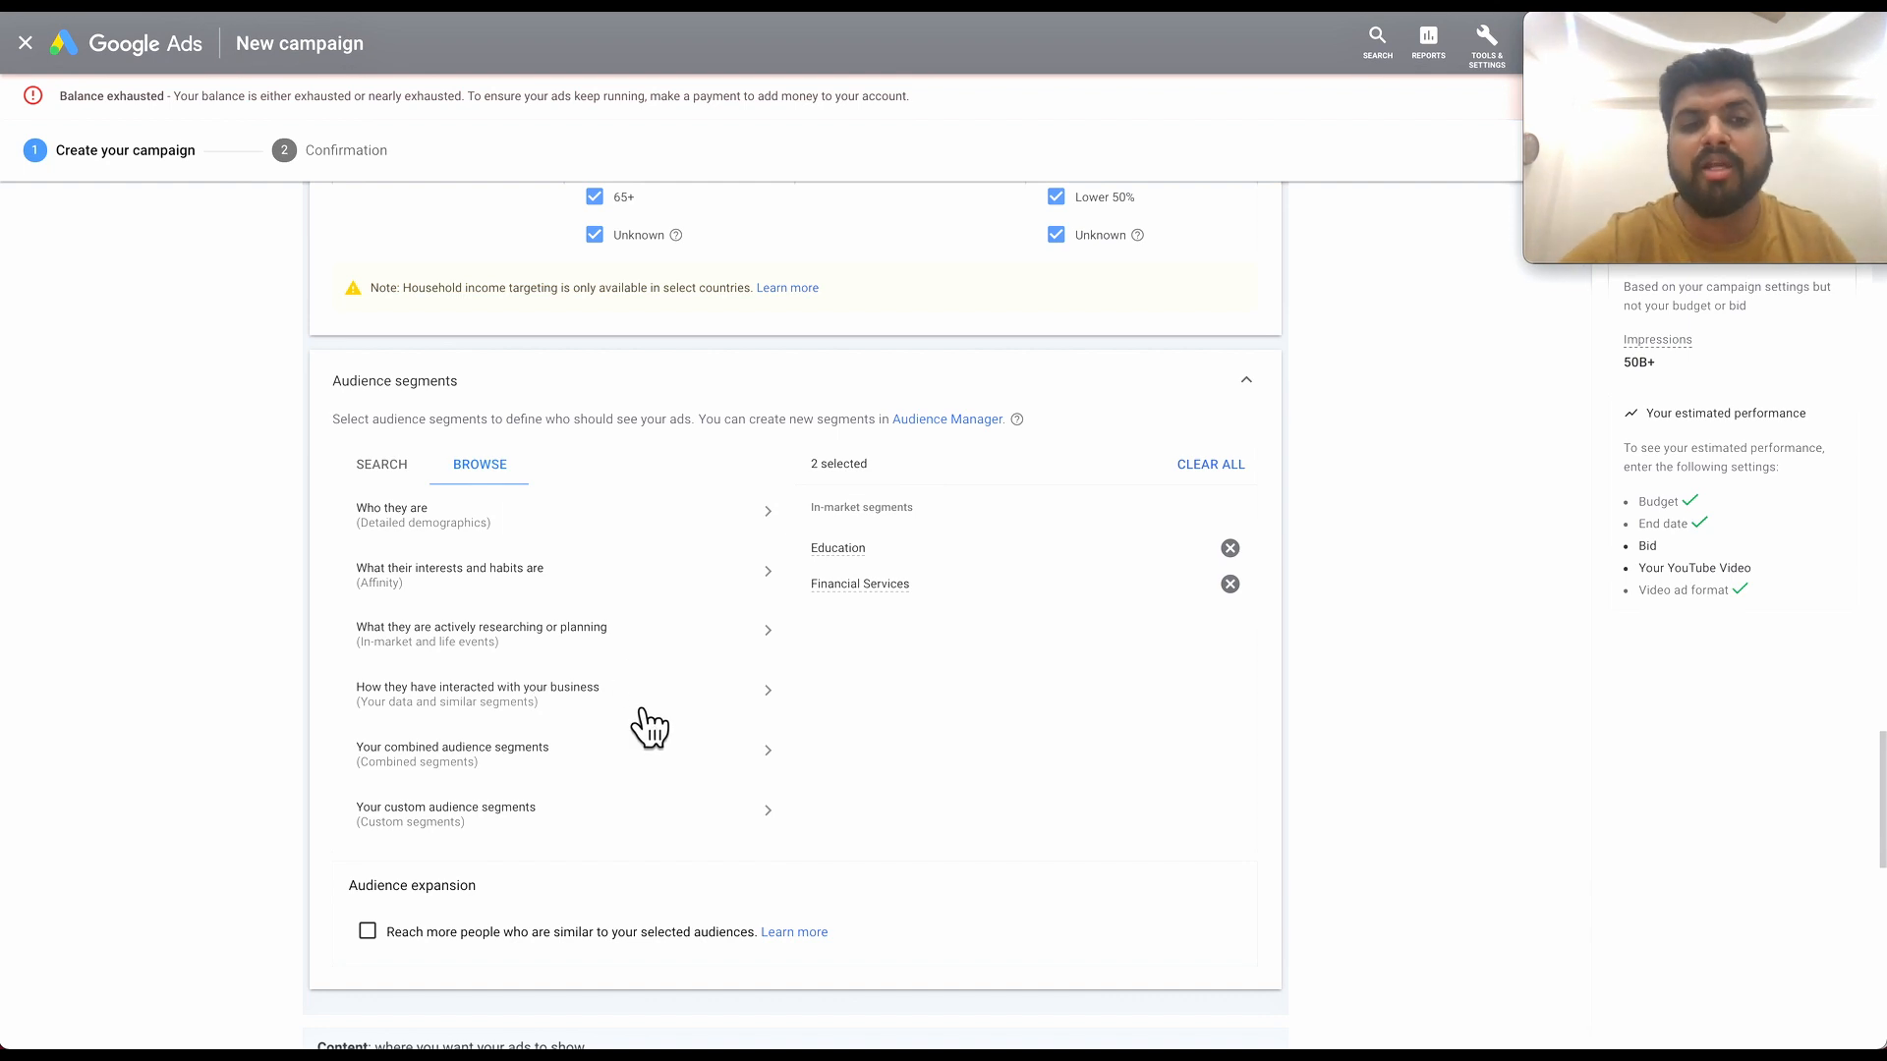
scroll(641, 775, down, 1)
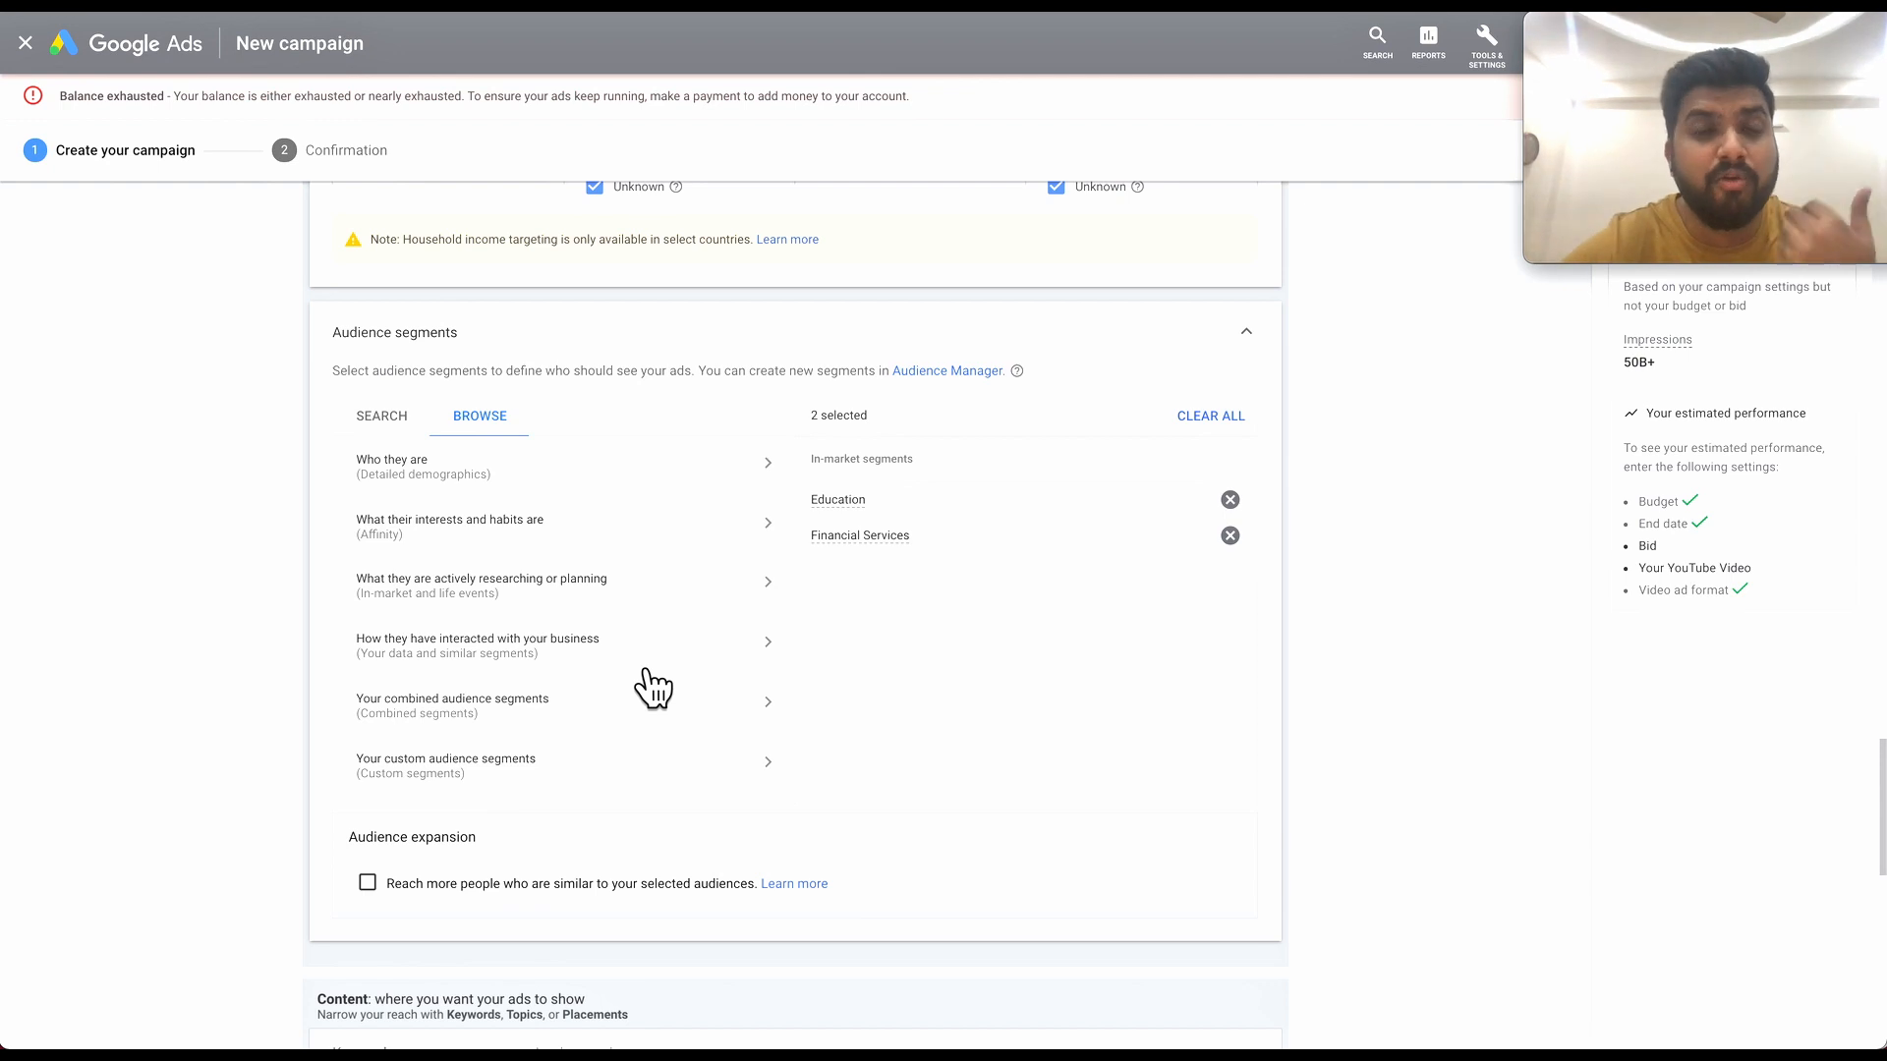
scroll(651, 698, down, 1)
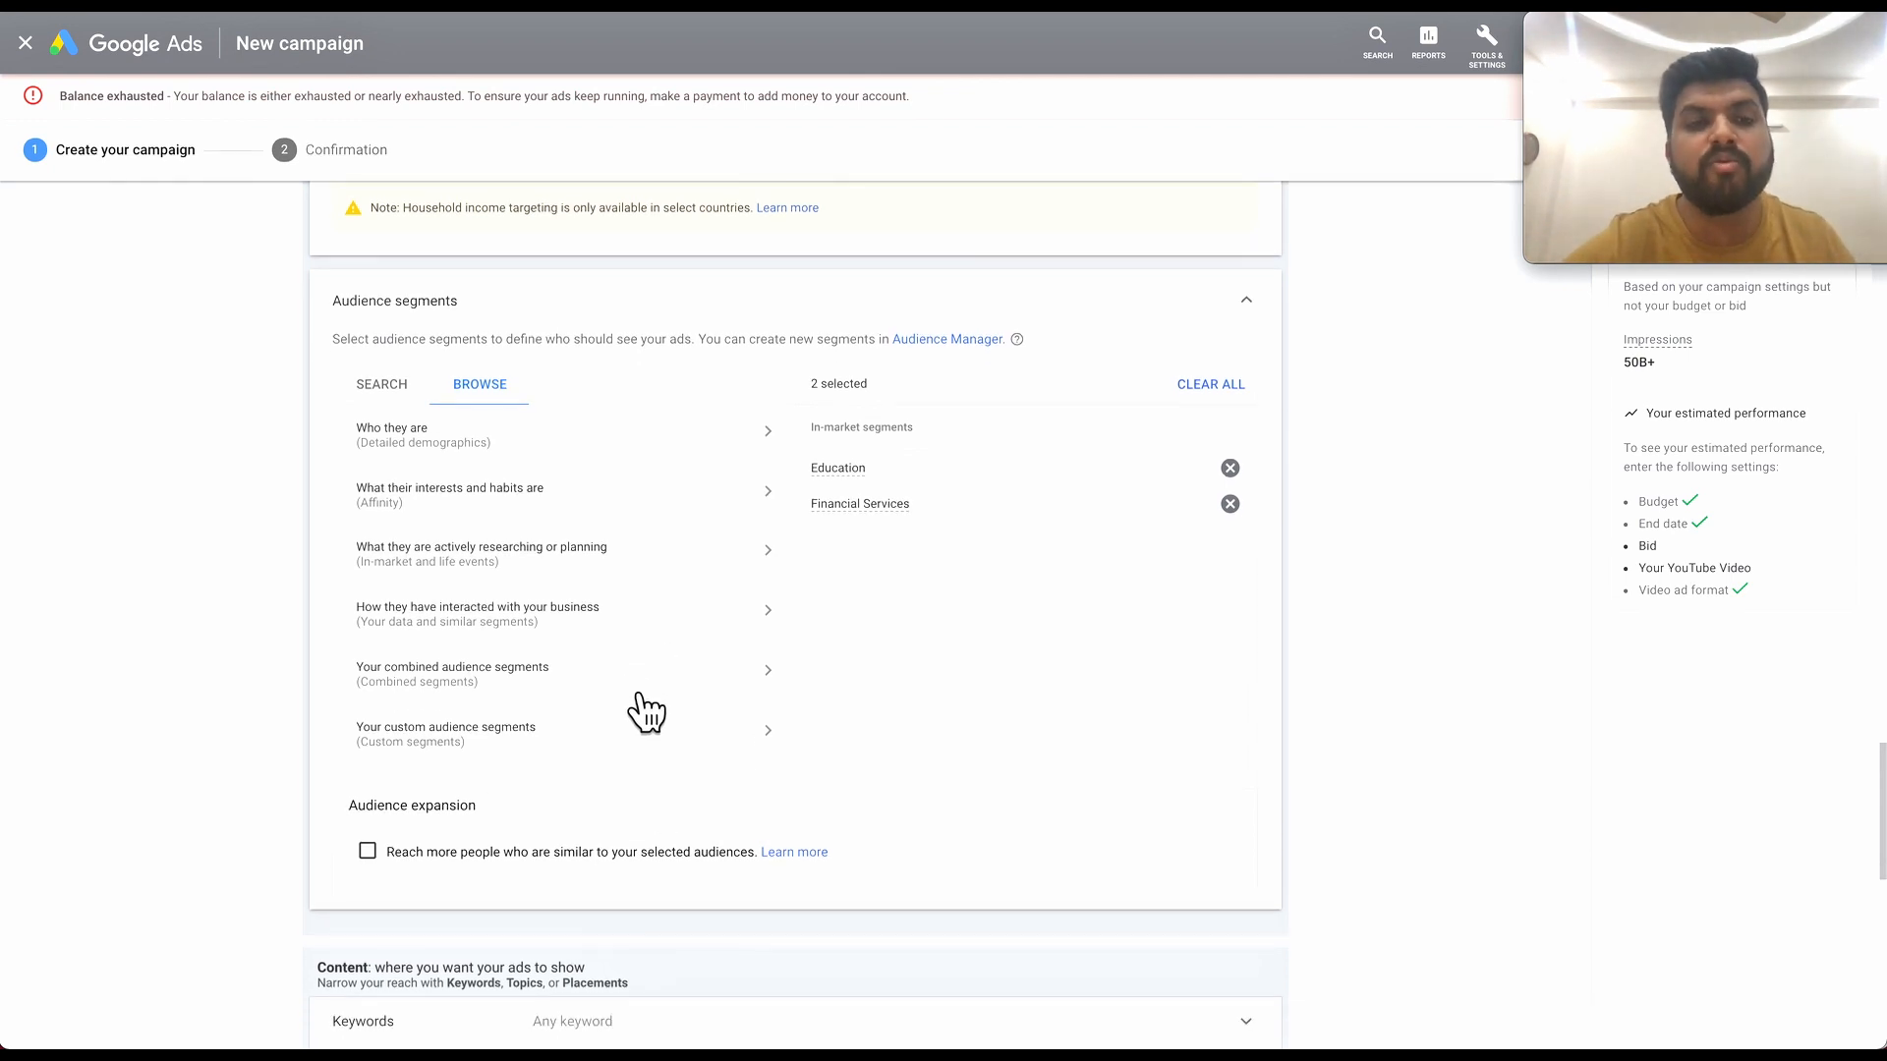
click(558, 697)
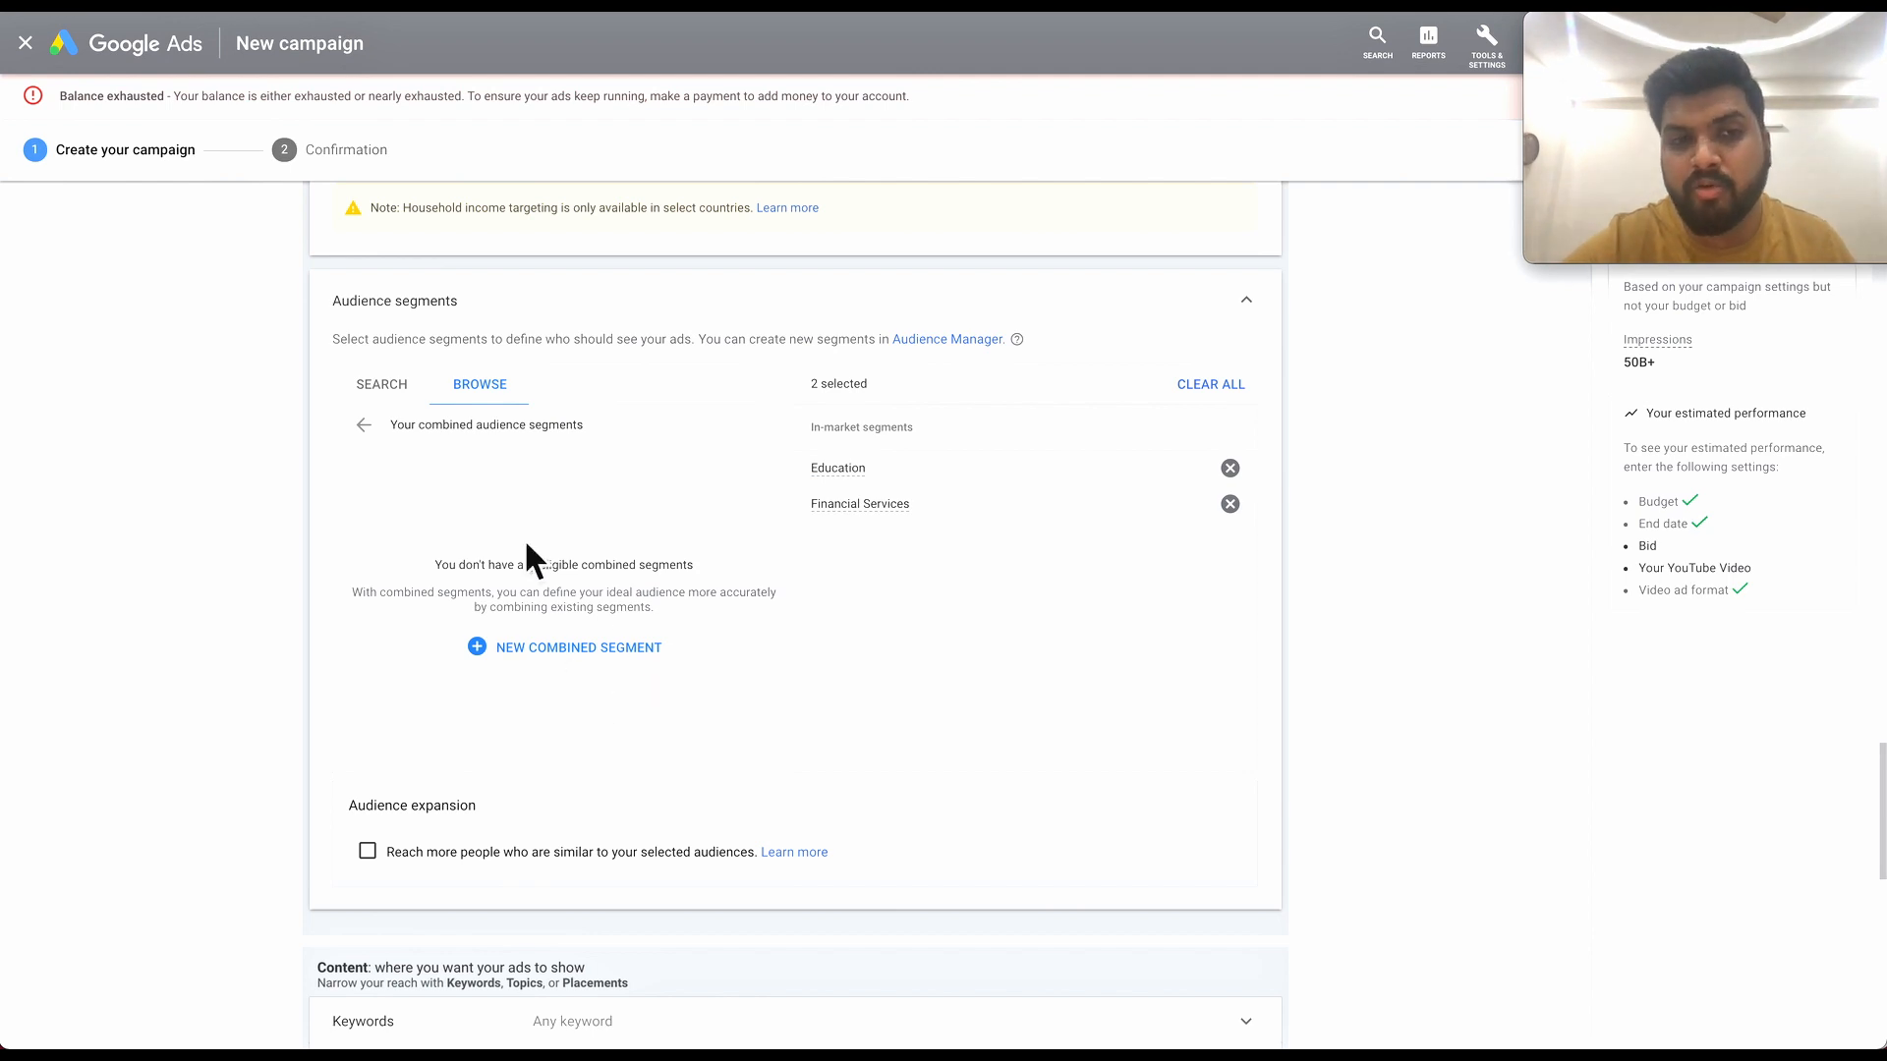
Remove the Financial Services and Education in-market segments from the audience targeting and return to the segment categories.
click(1230, 503)
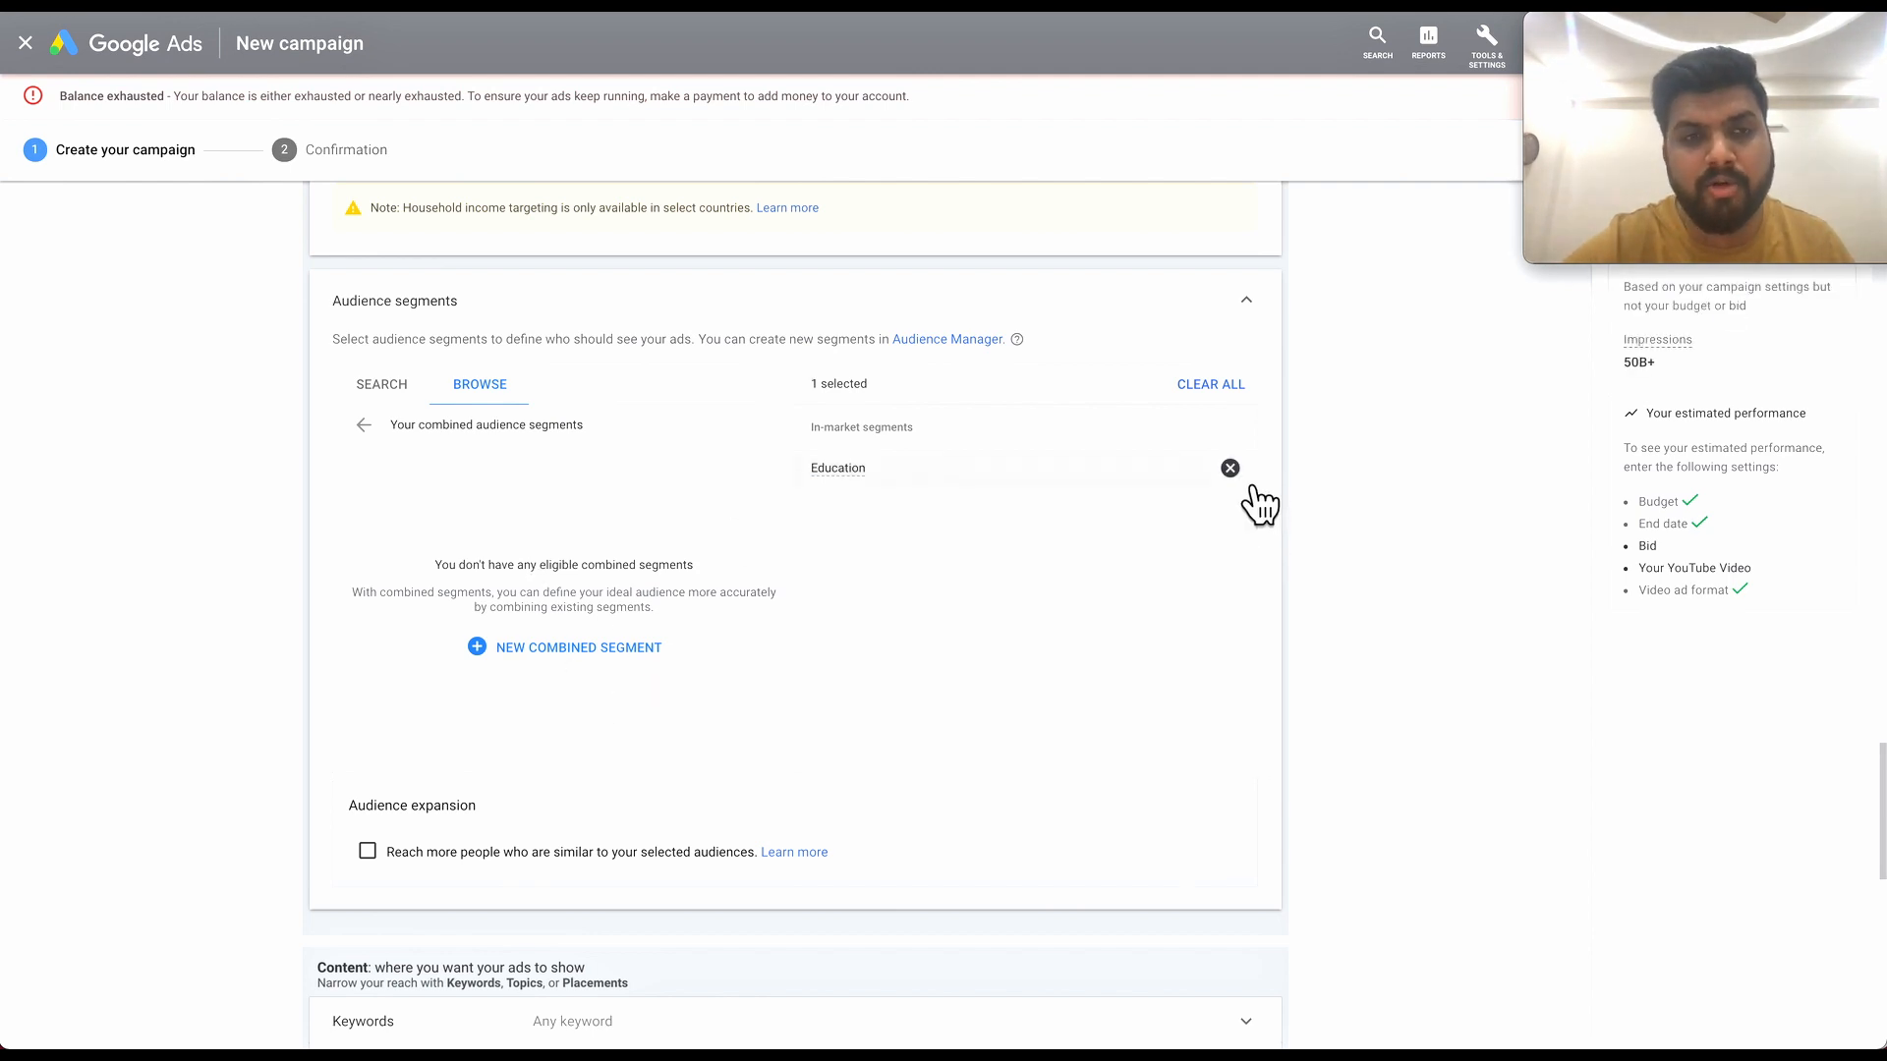
click(1229, 469)
click(365, 426)
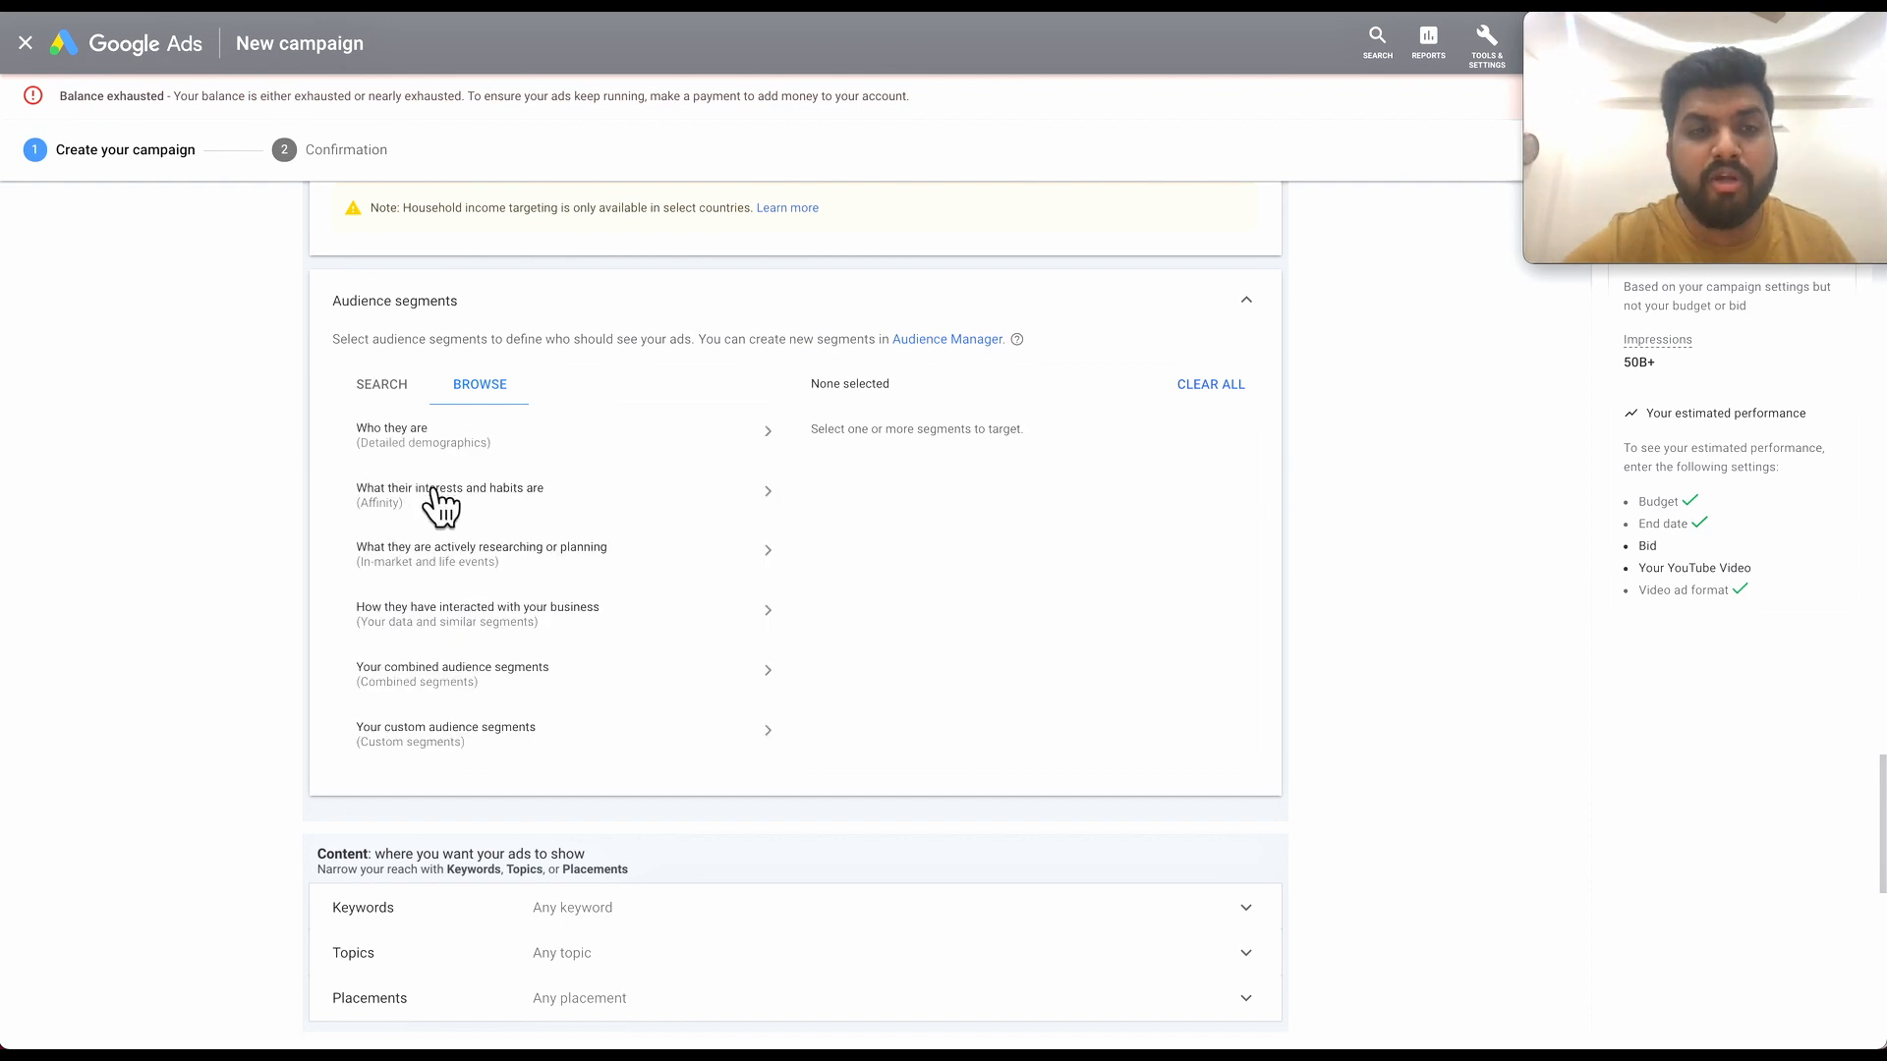
Expand the Keywords section under Content and activate the empty keyword entry area.
scroll(529, 634, down, 4)
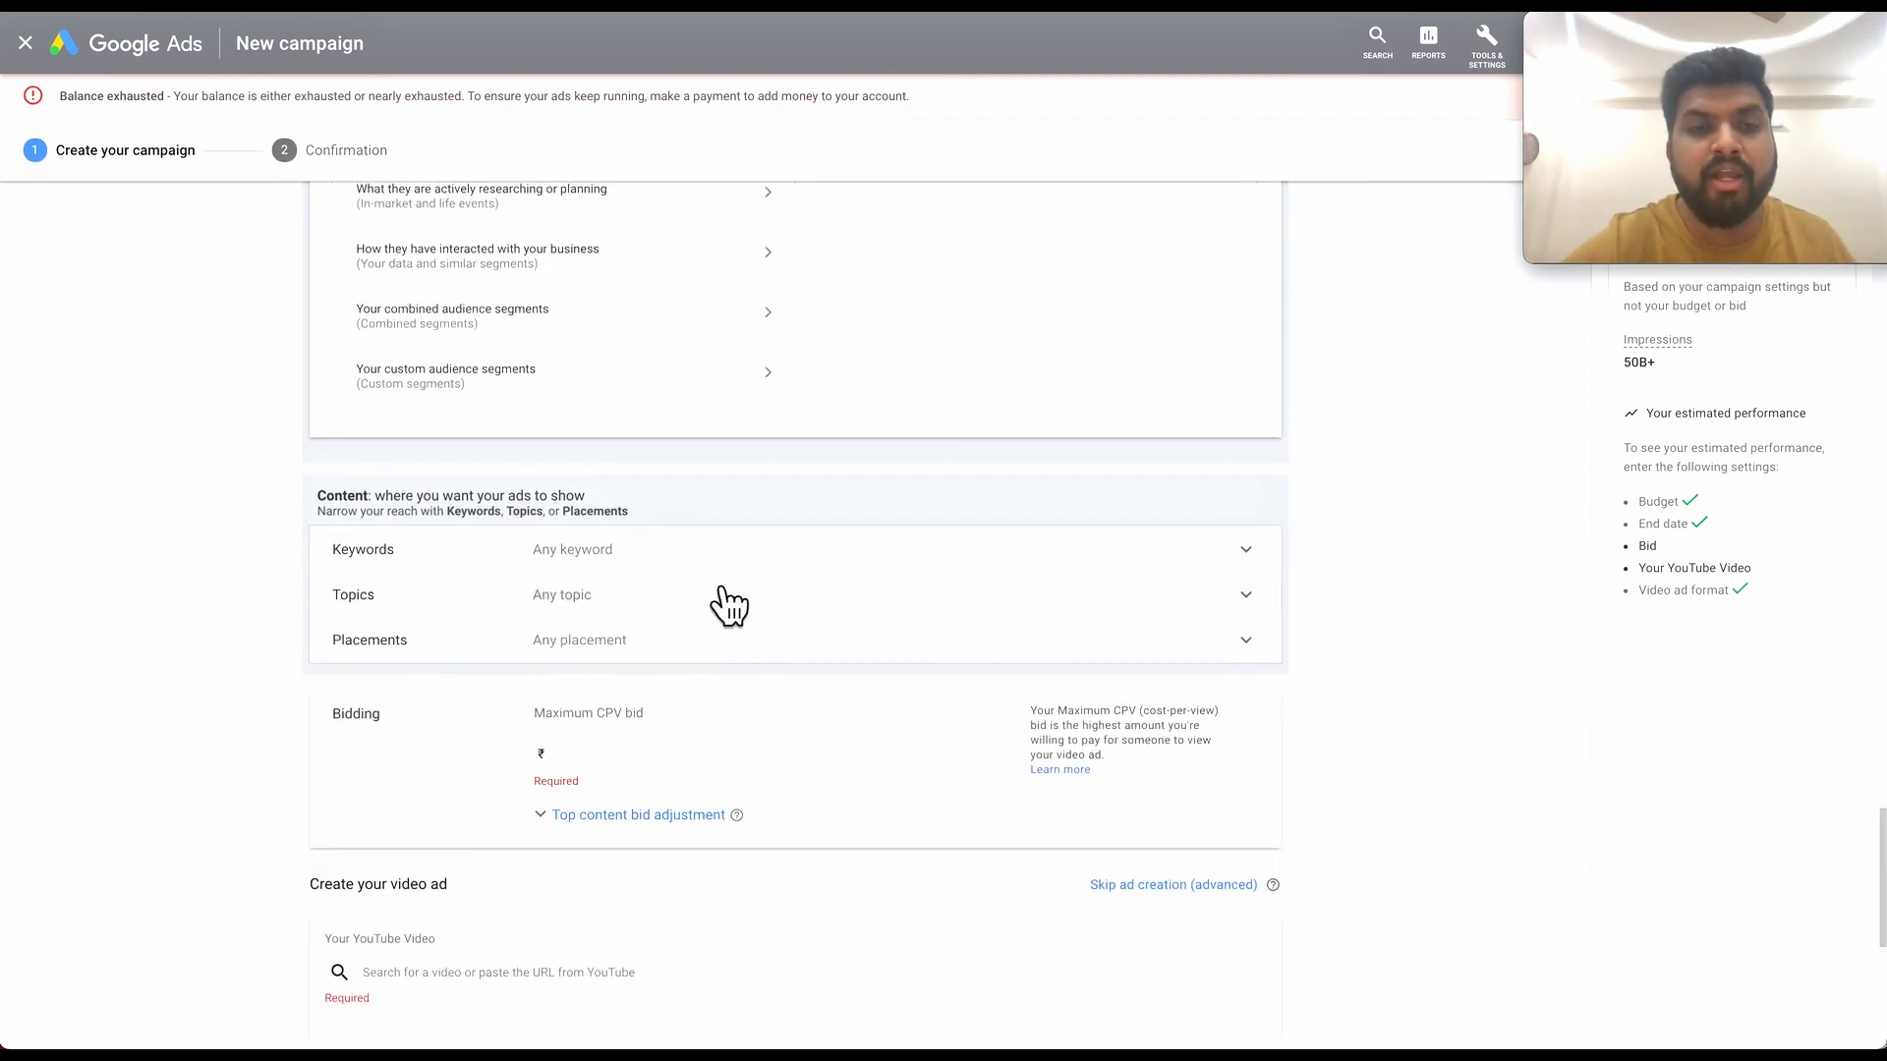
click(725, 562)
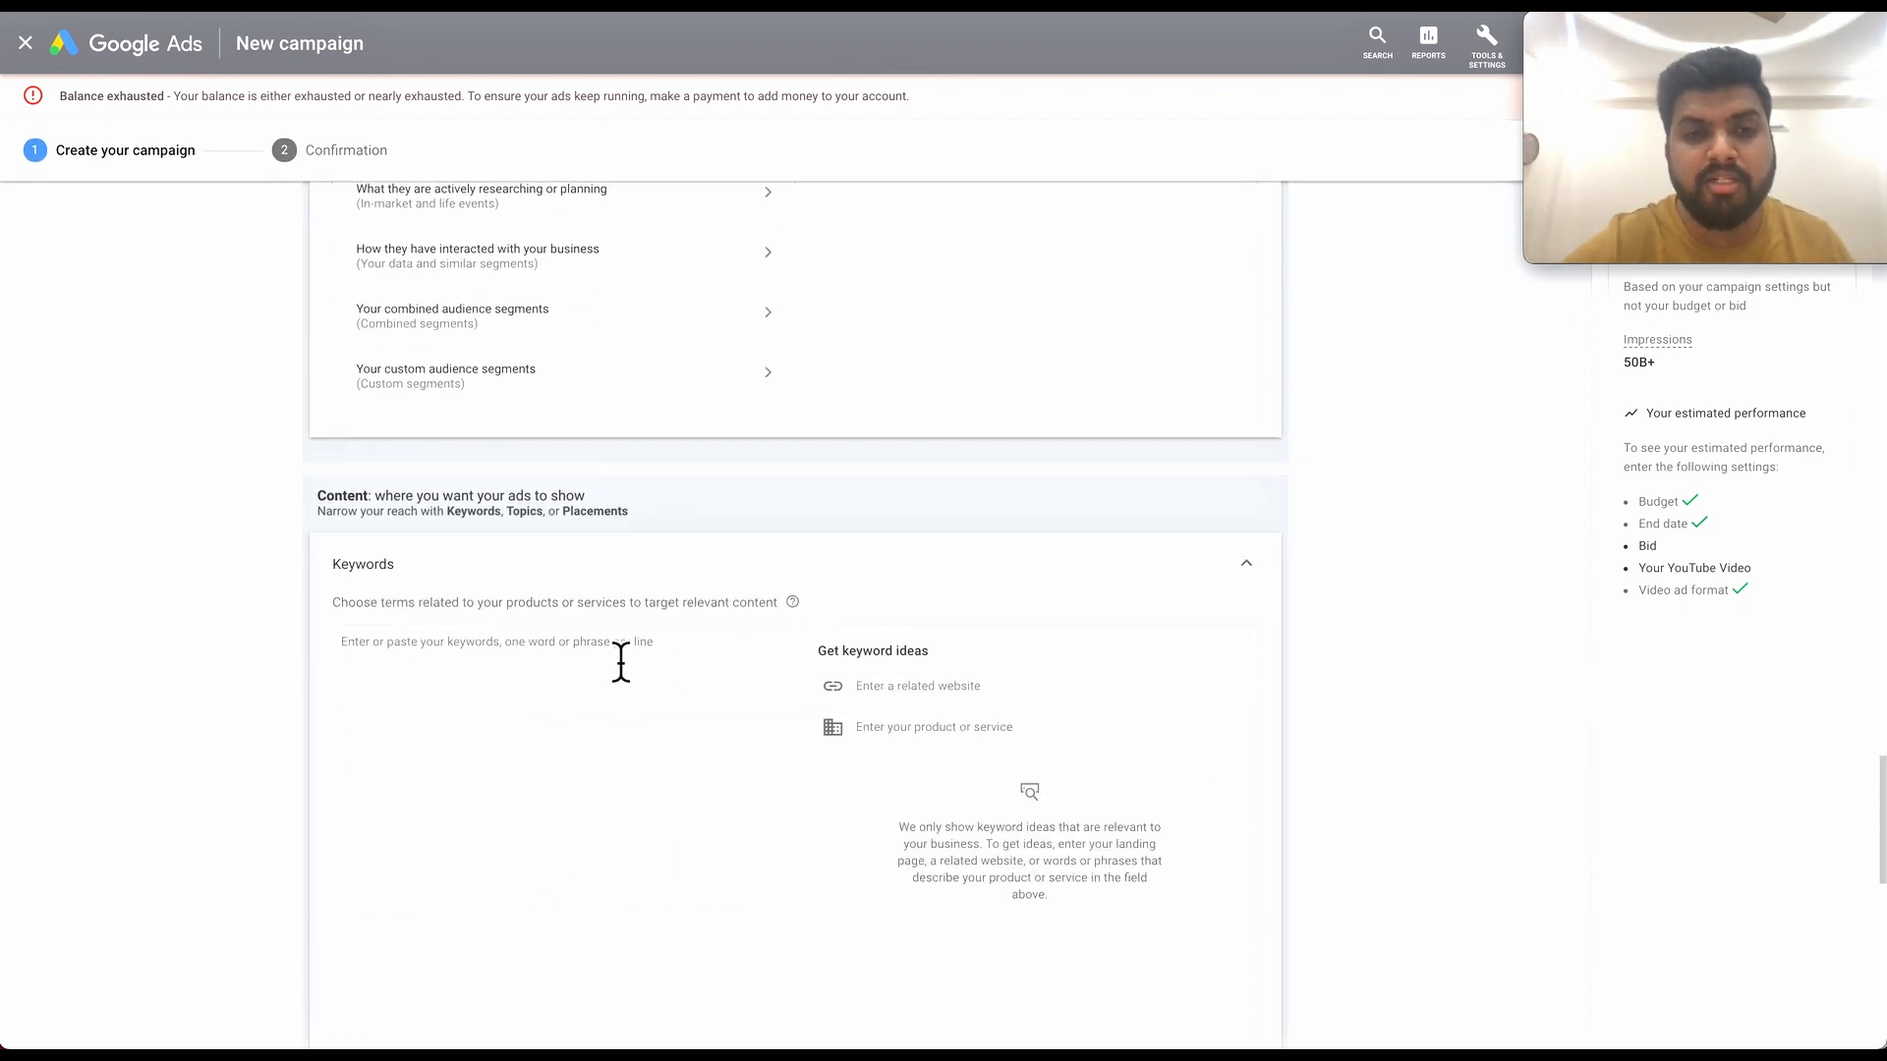
click(621, 661)
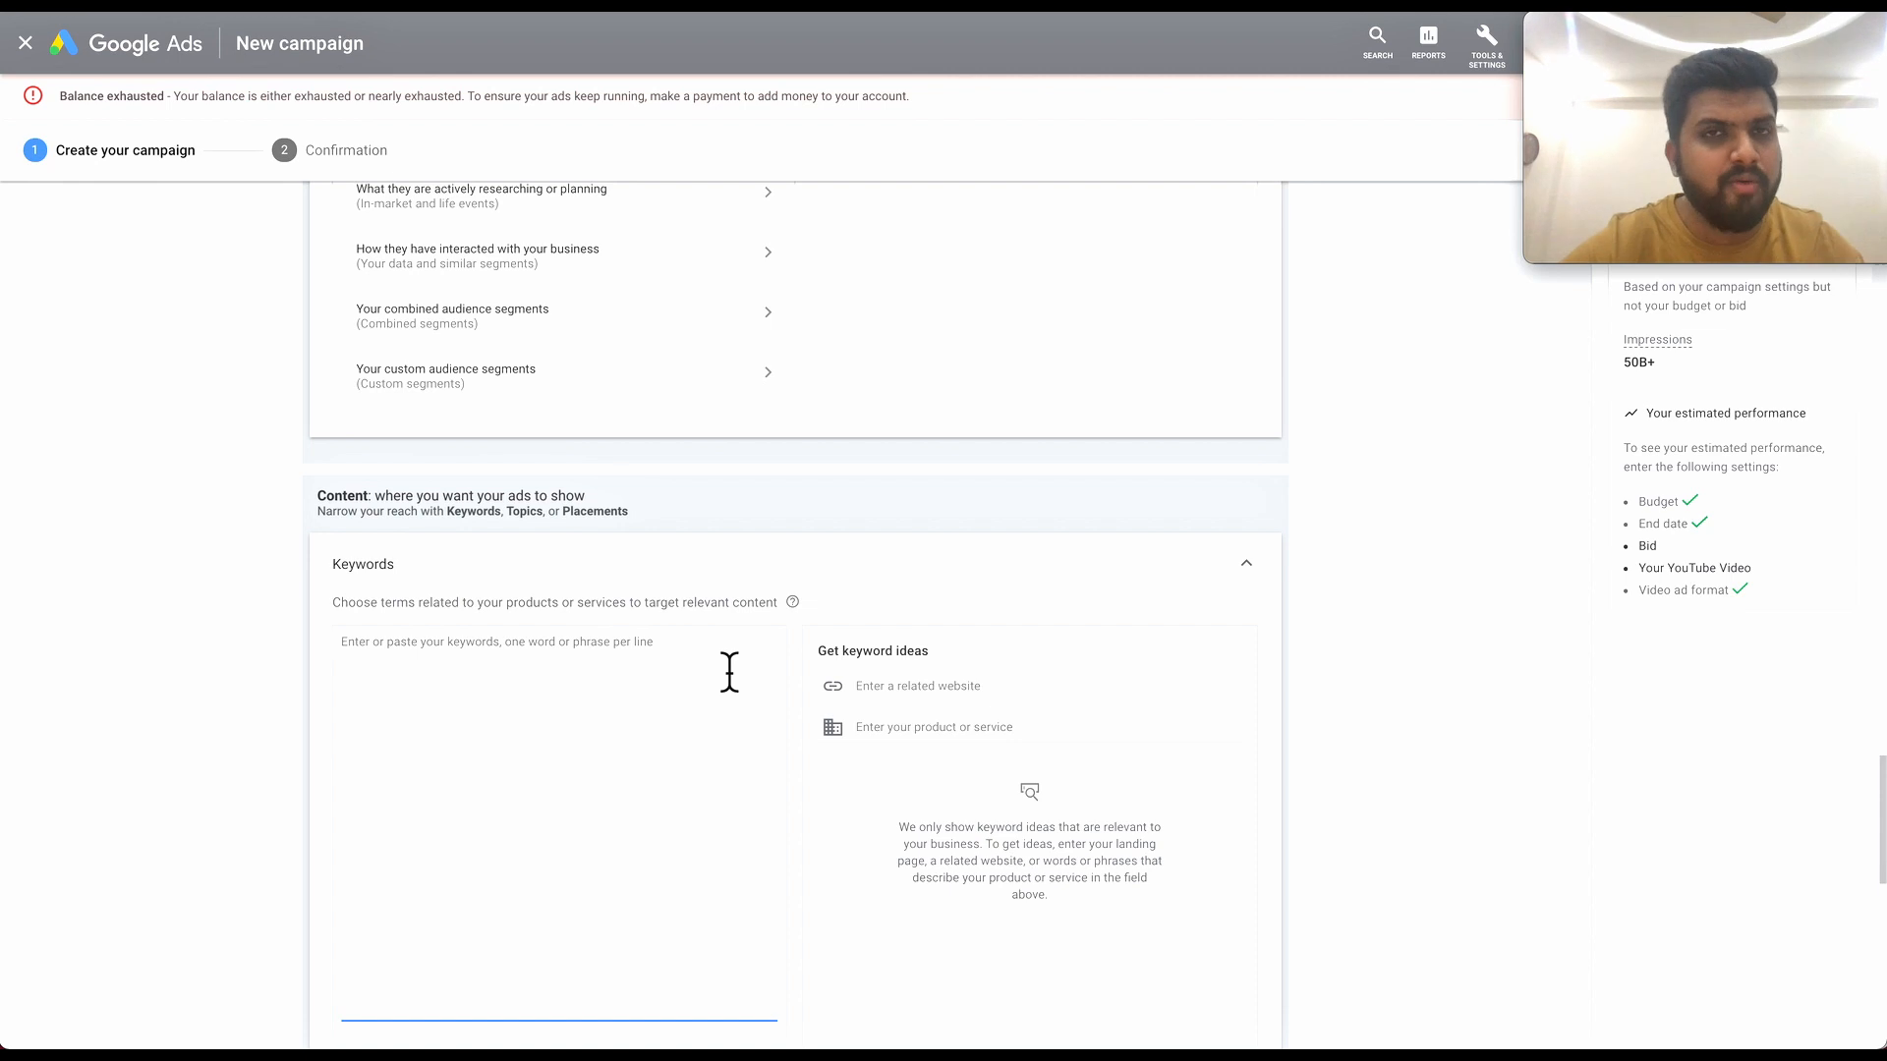
Expand the Topics section and look through the list of available topics.
scroll(722, 781, down, 3)
scroll(721, 774, down, 2)
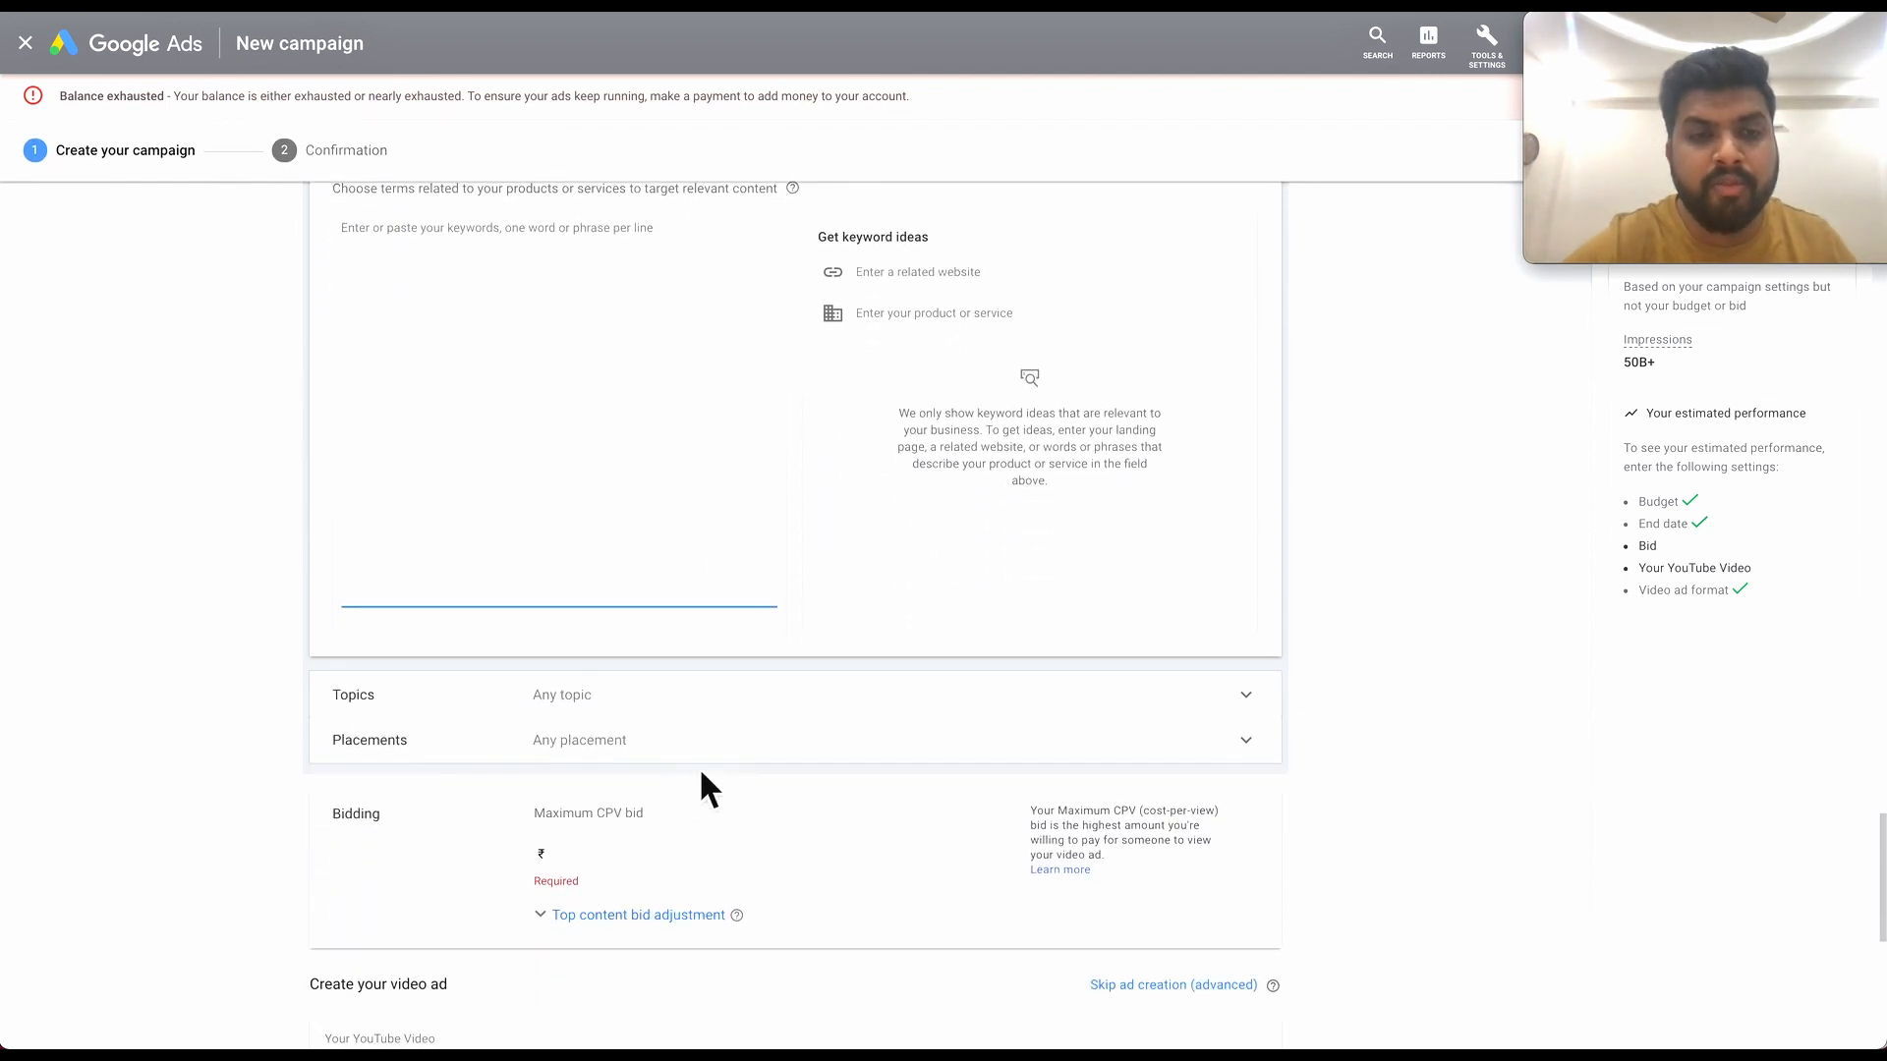
click(676, 704)
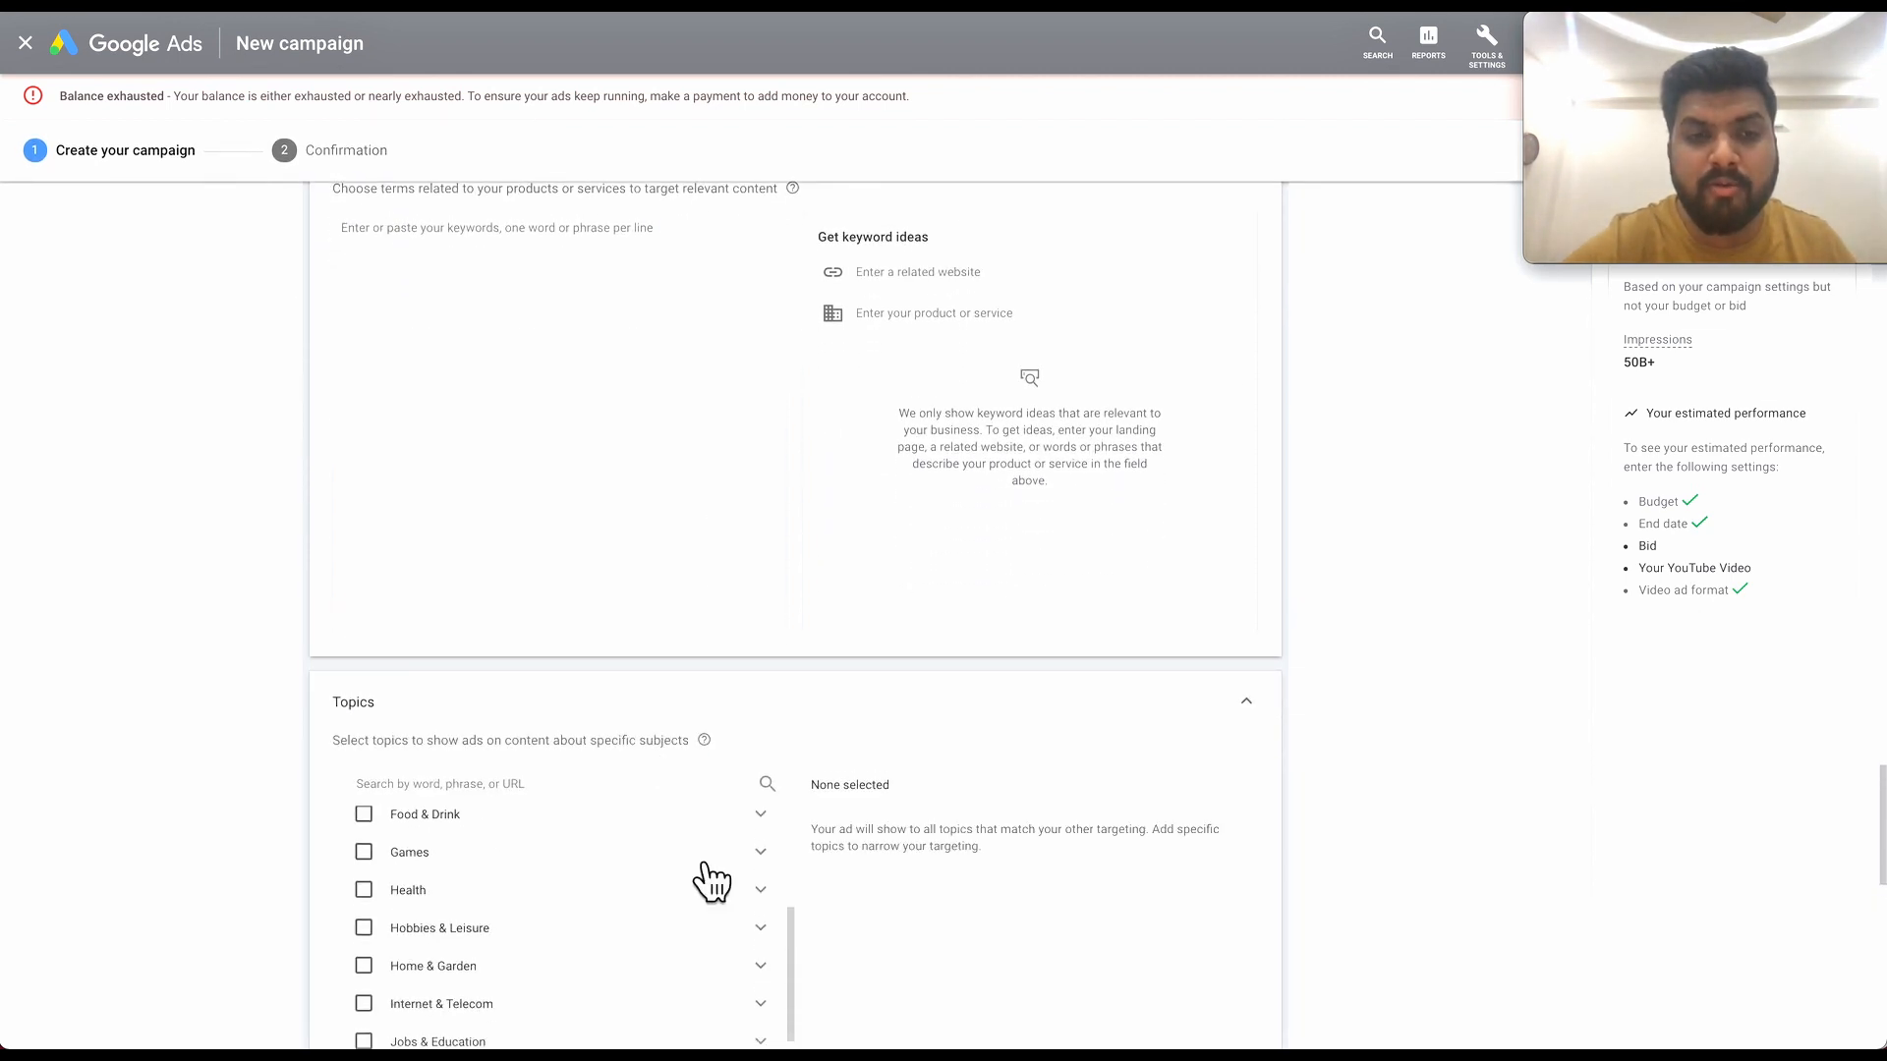
scroll(978, 762, down, 3)
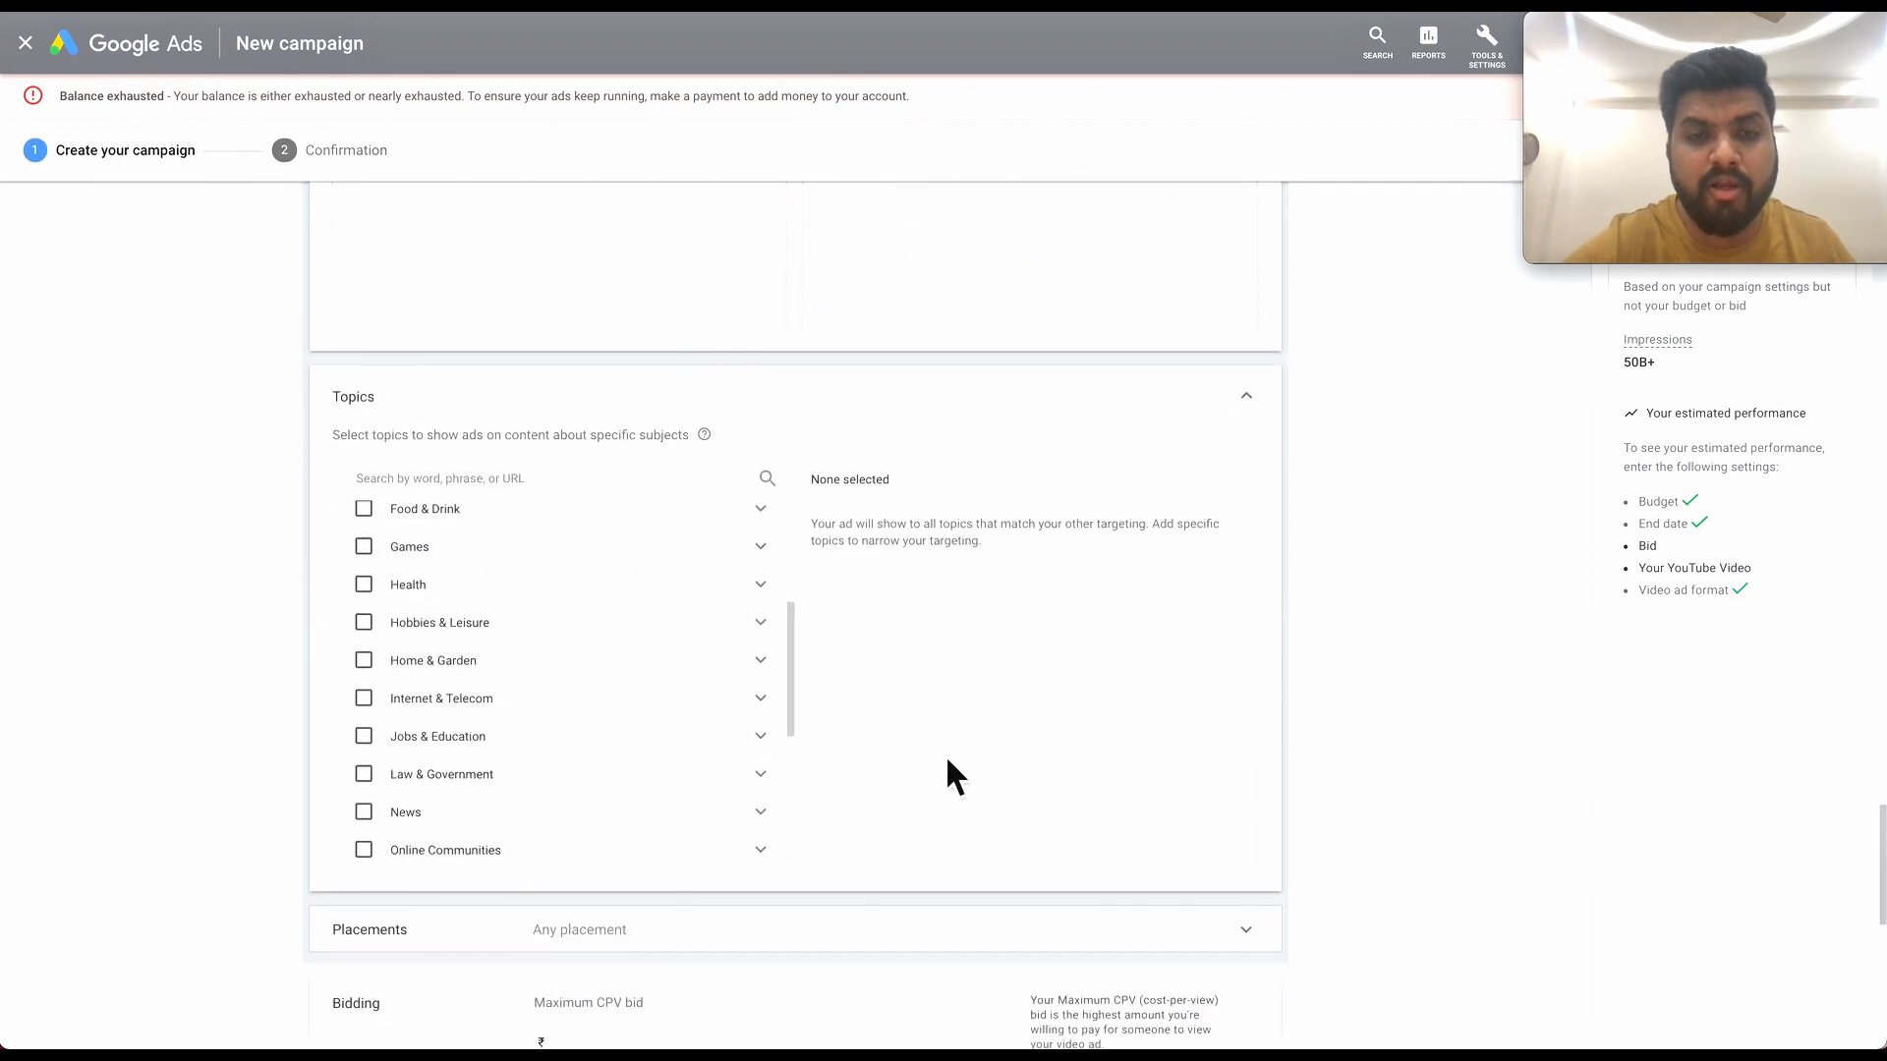
scroll(716, 728, down, 3)
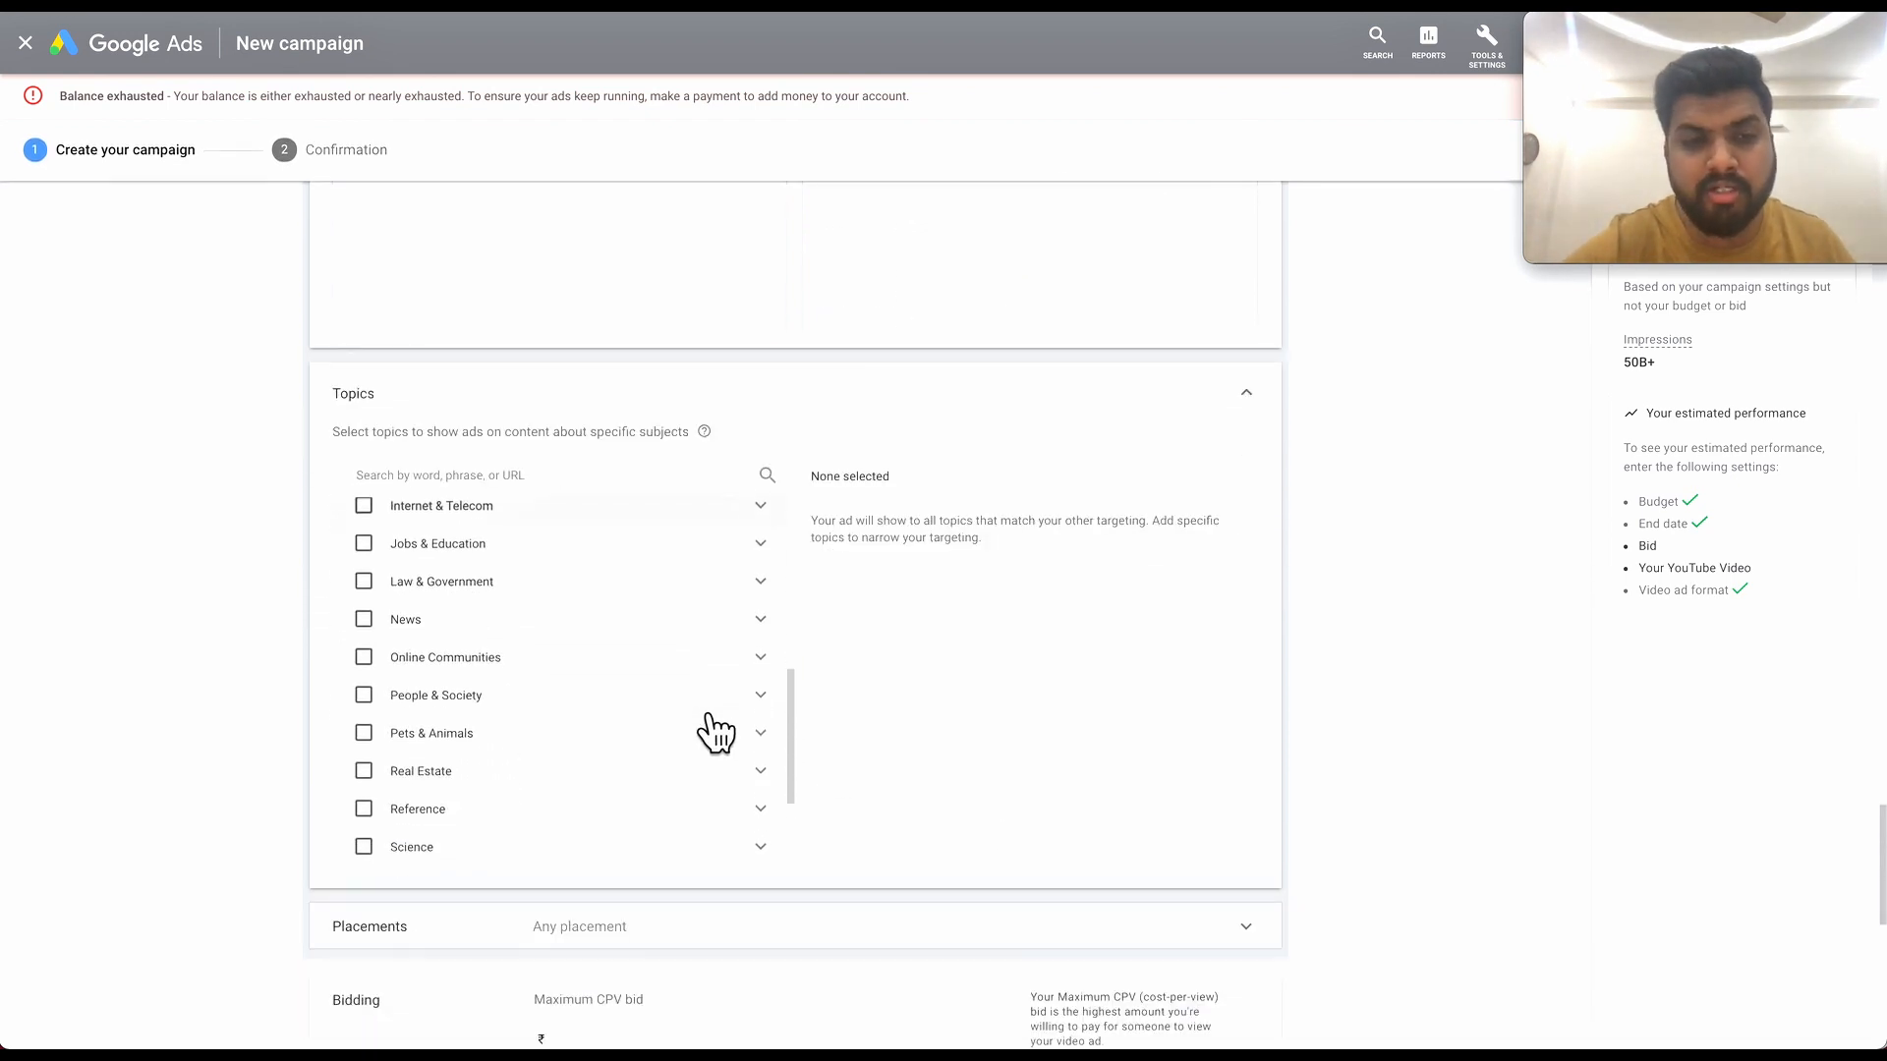
Expand the Placements section and check the YouTube channels and YouTube videos placement options.
click(733, 929)
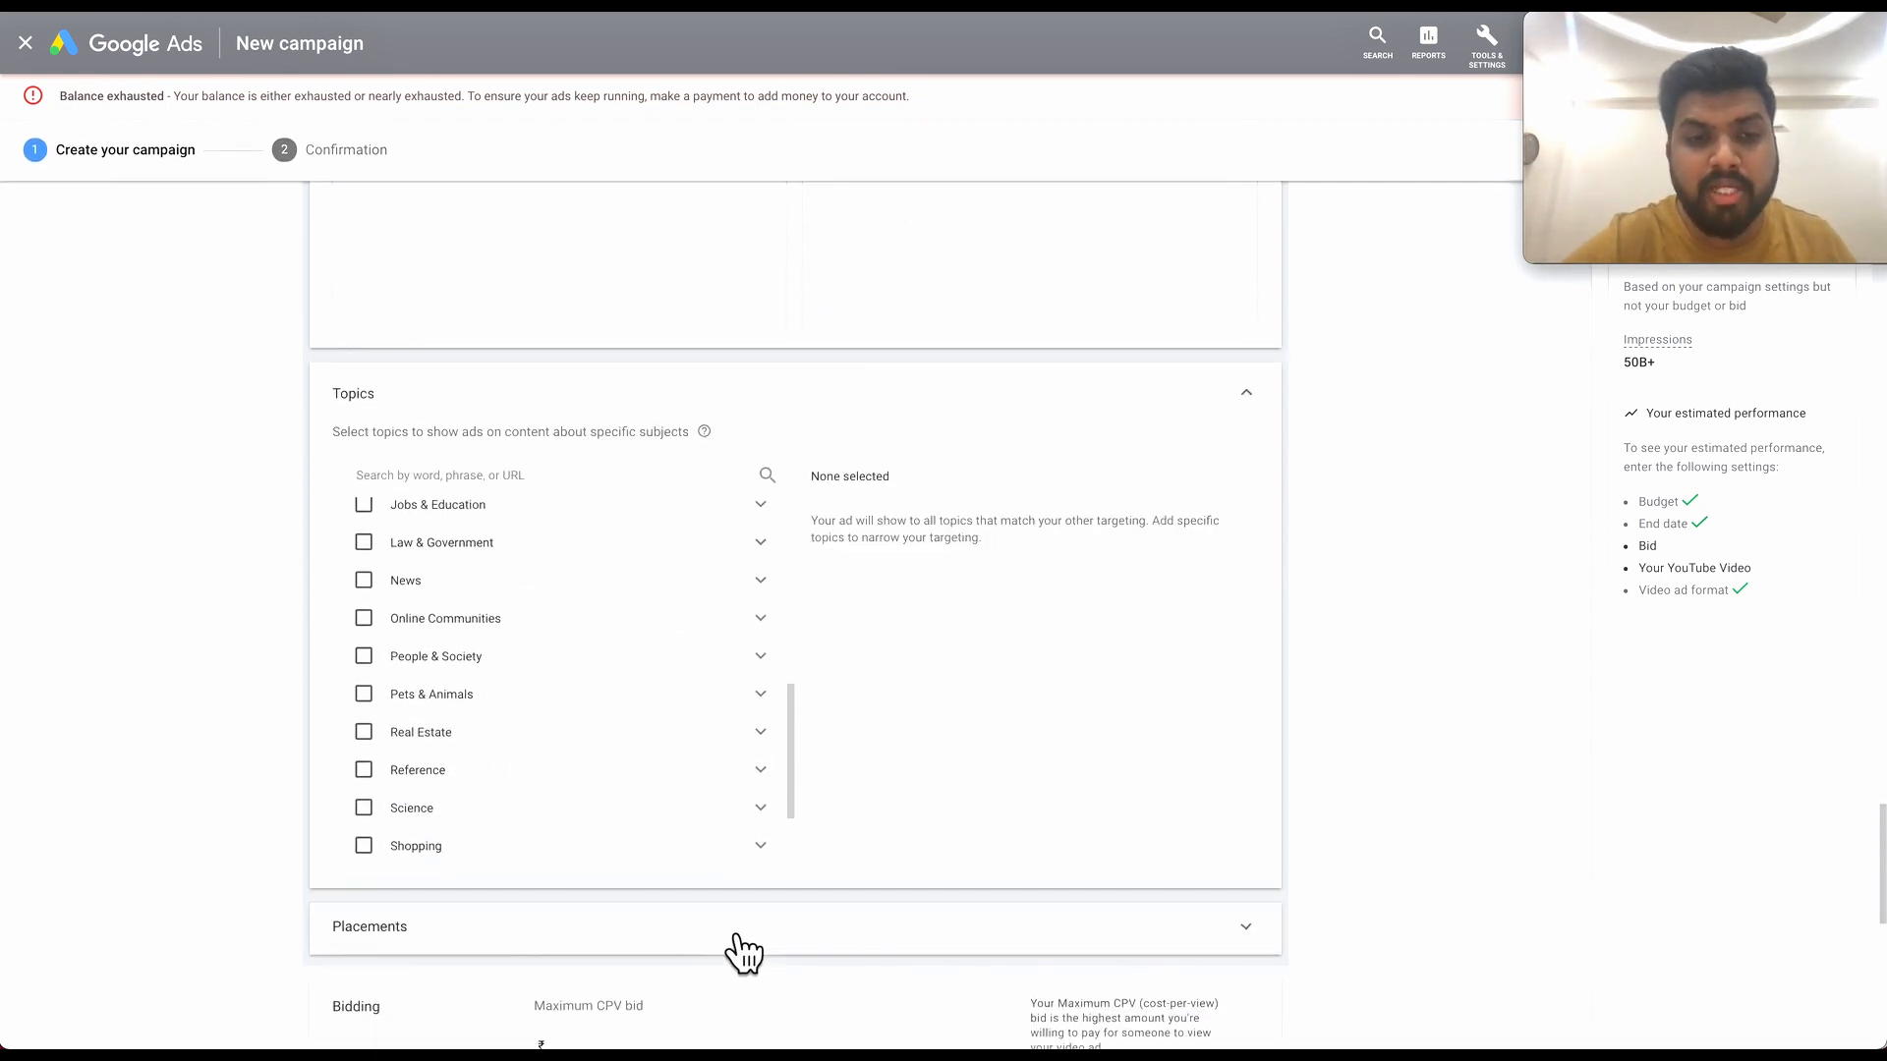
scroll(710, 837, down, 8)
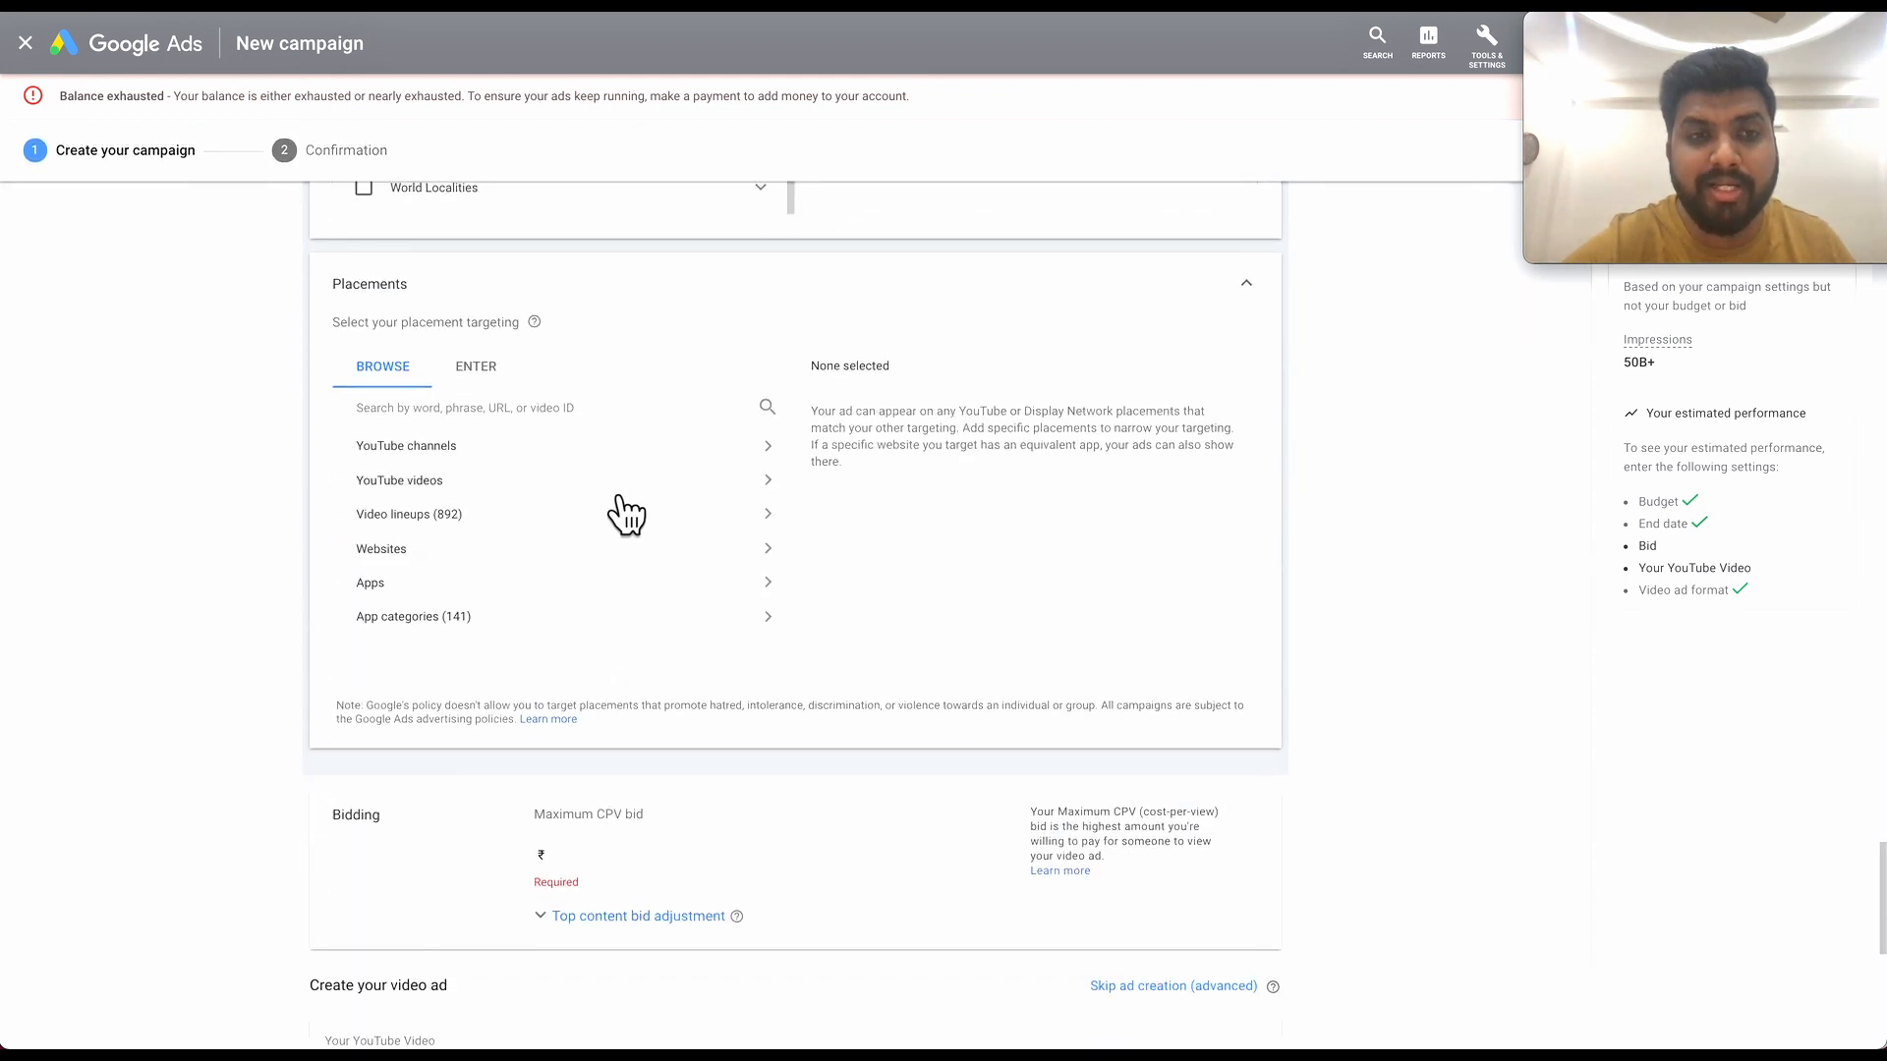
click(775, 448)
click(384, 458)
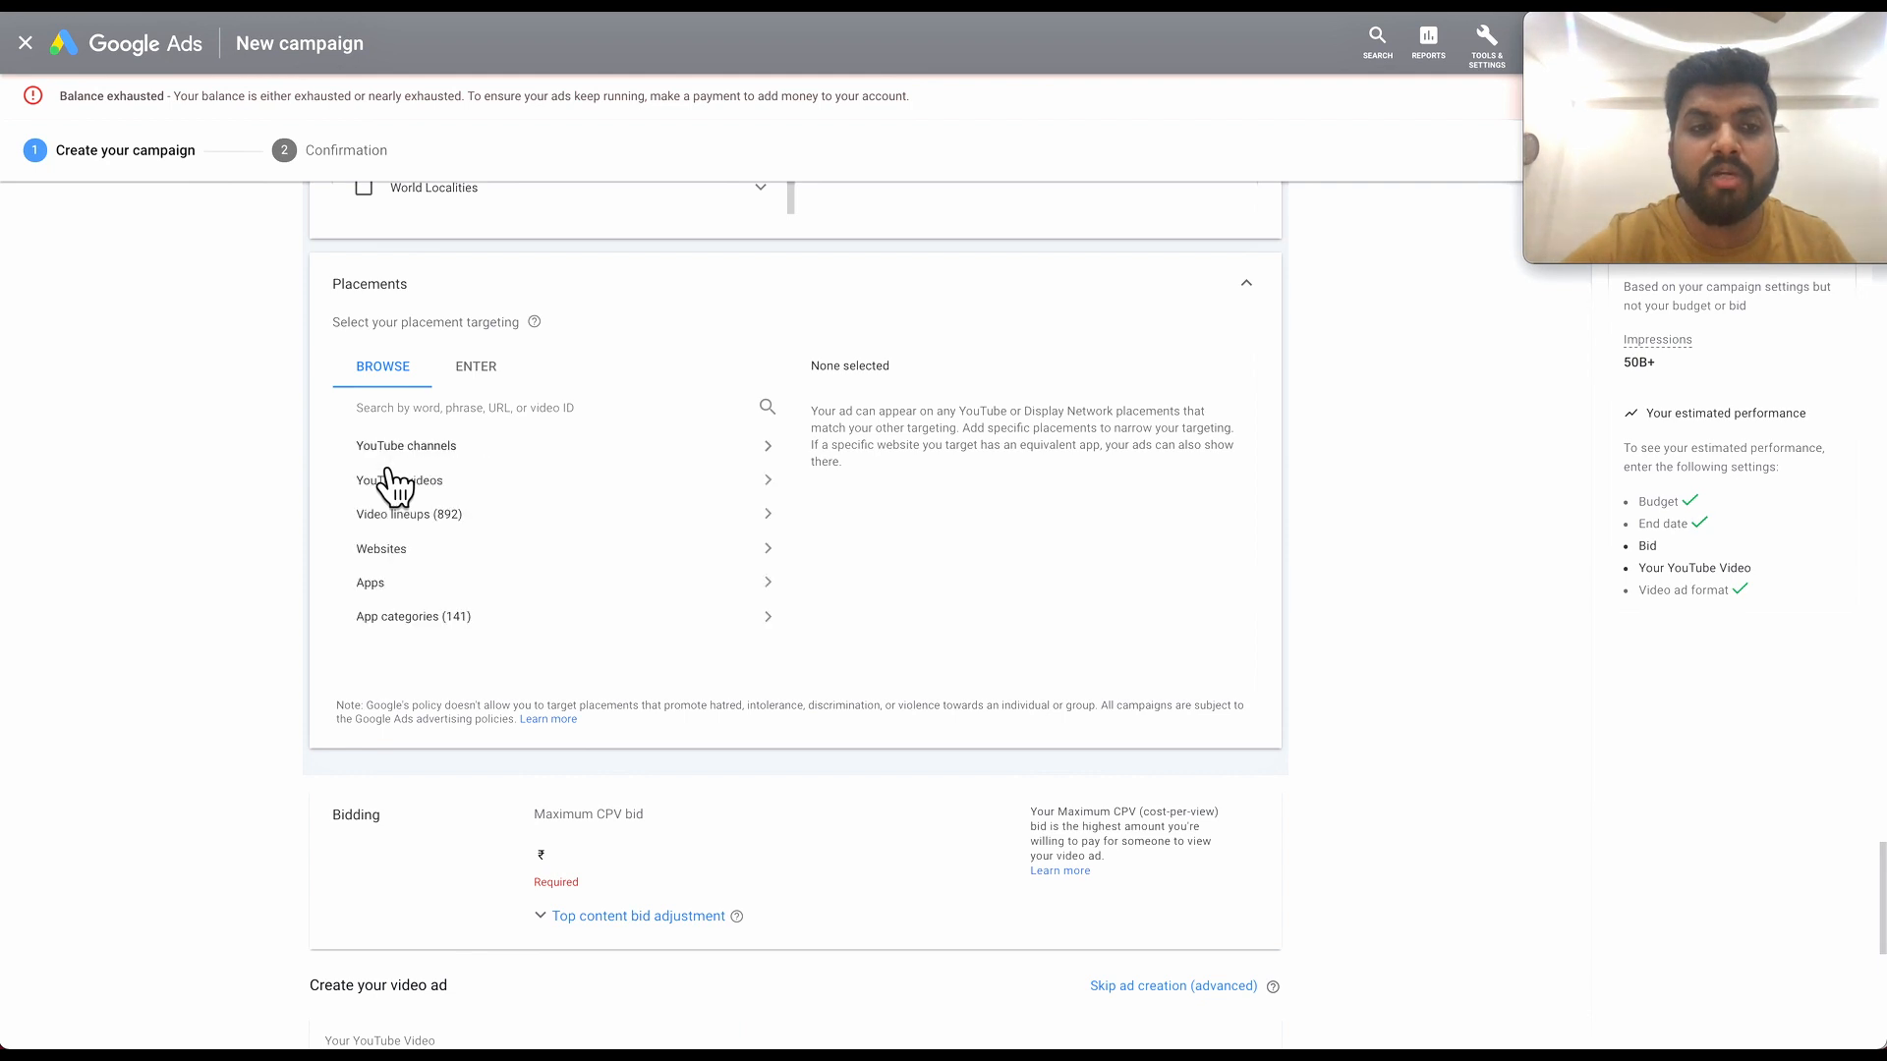
click(480, 487)
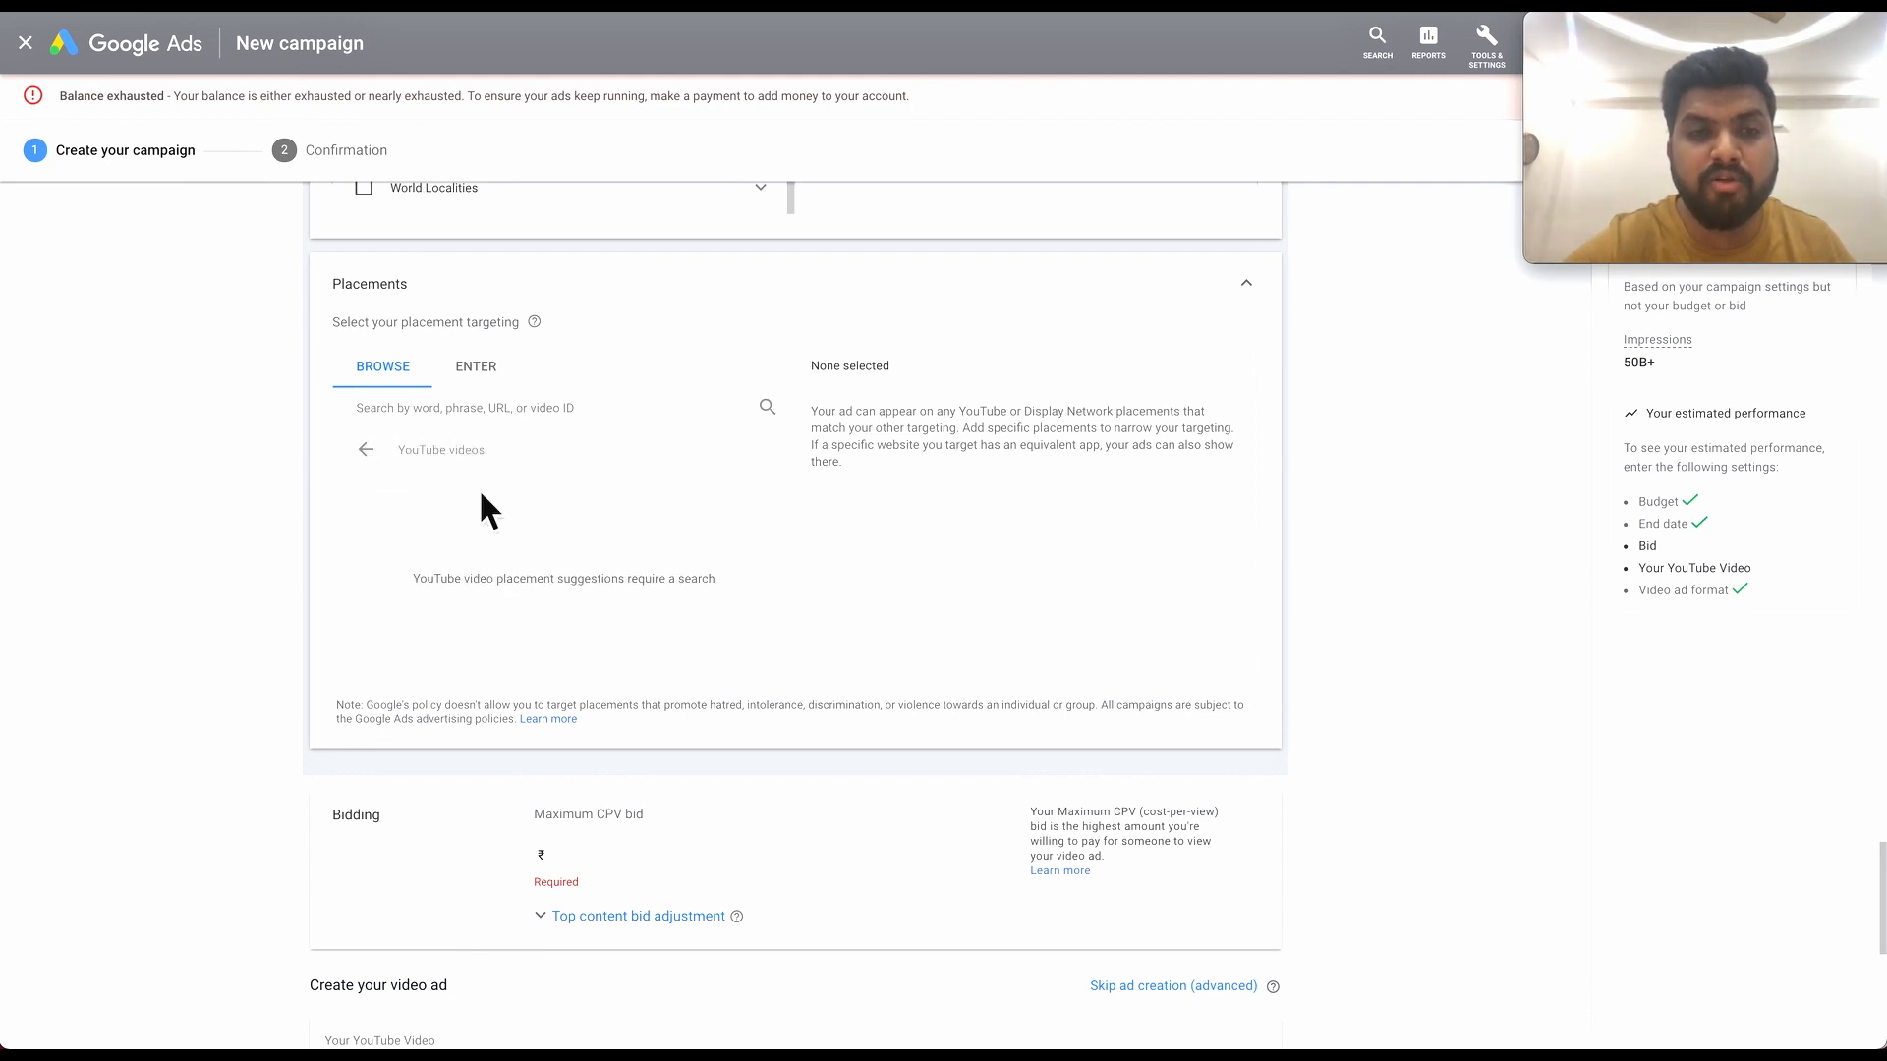
click(398, 464)
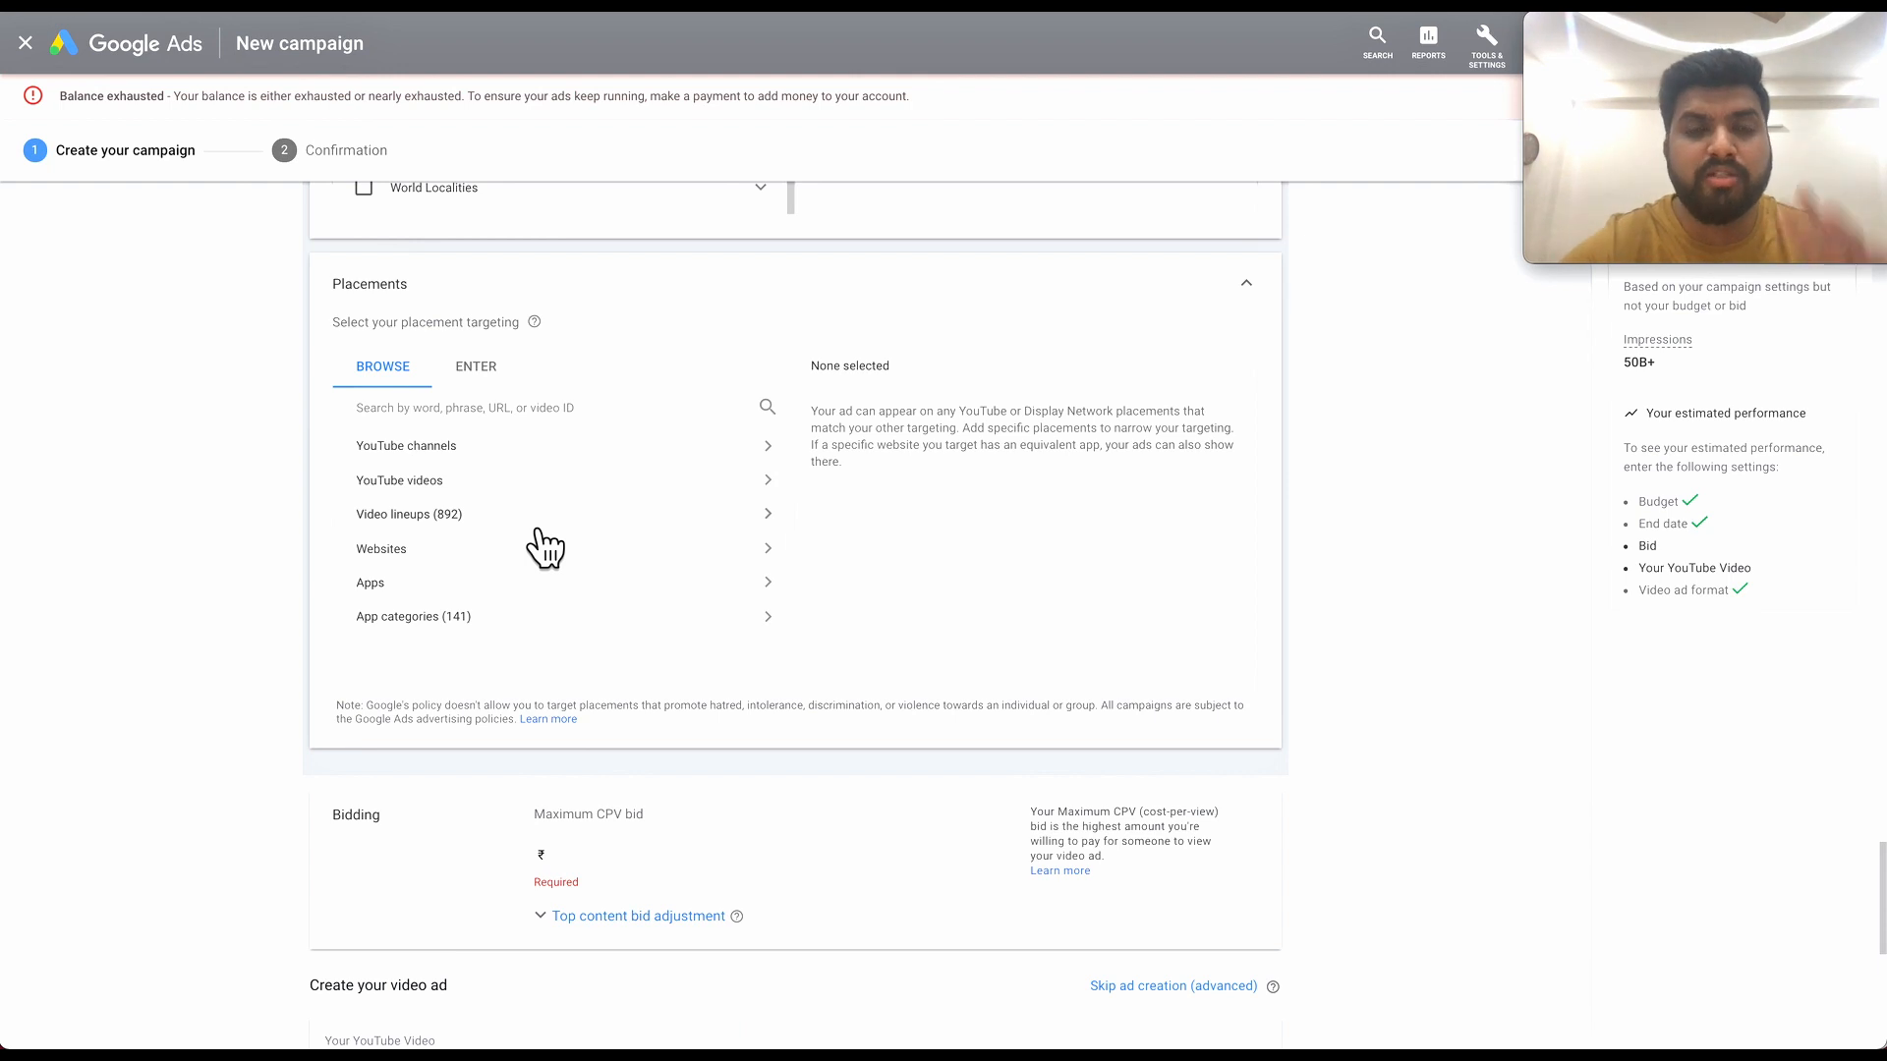
Open the App categories placements, review the Google Play categories, and return to the placement types.
click(539, 624)
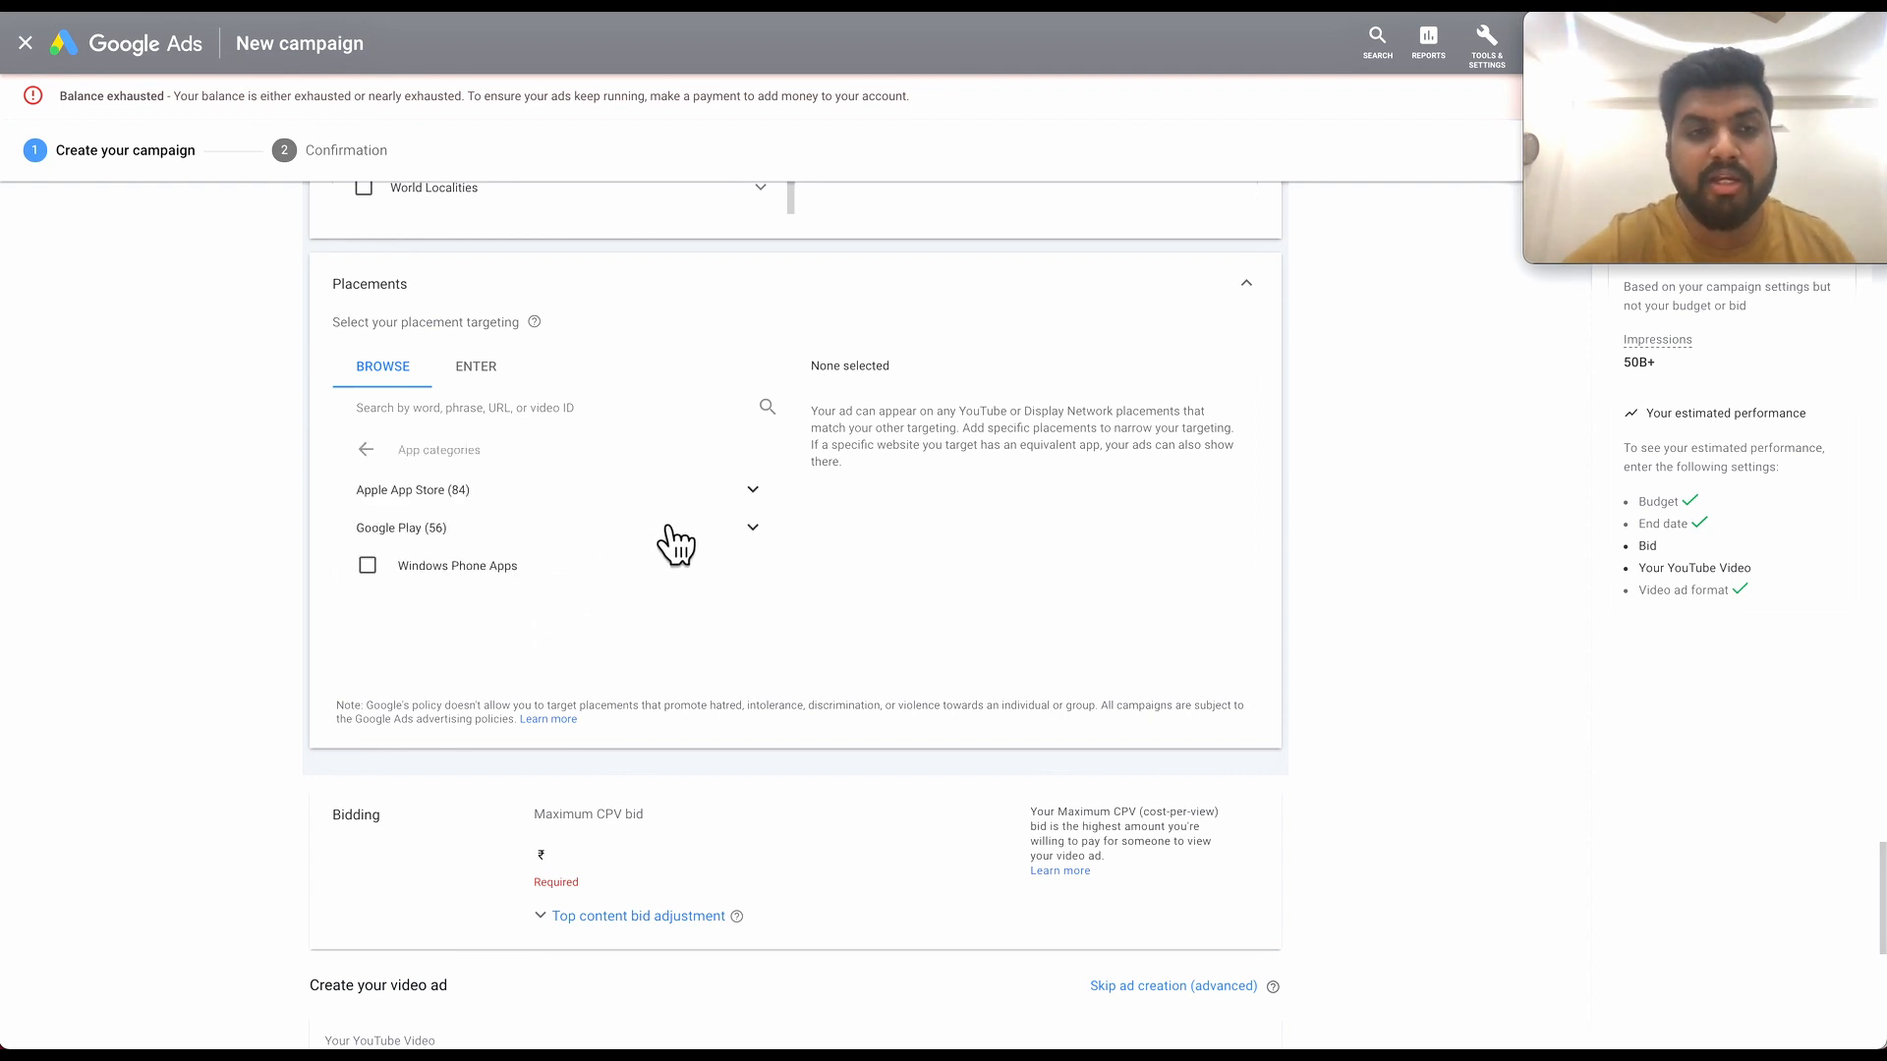
click(772, 548)
scroll(620, 648, down, 2)
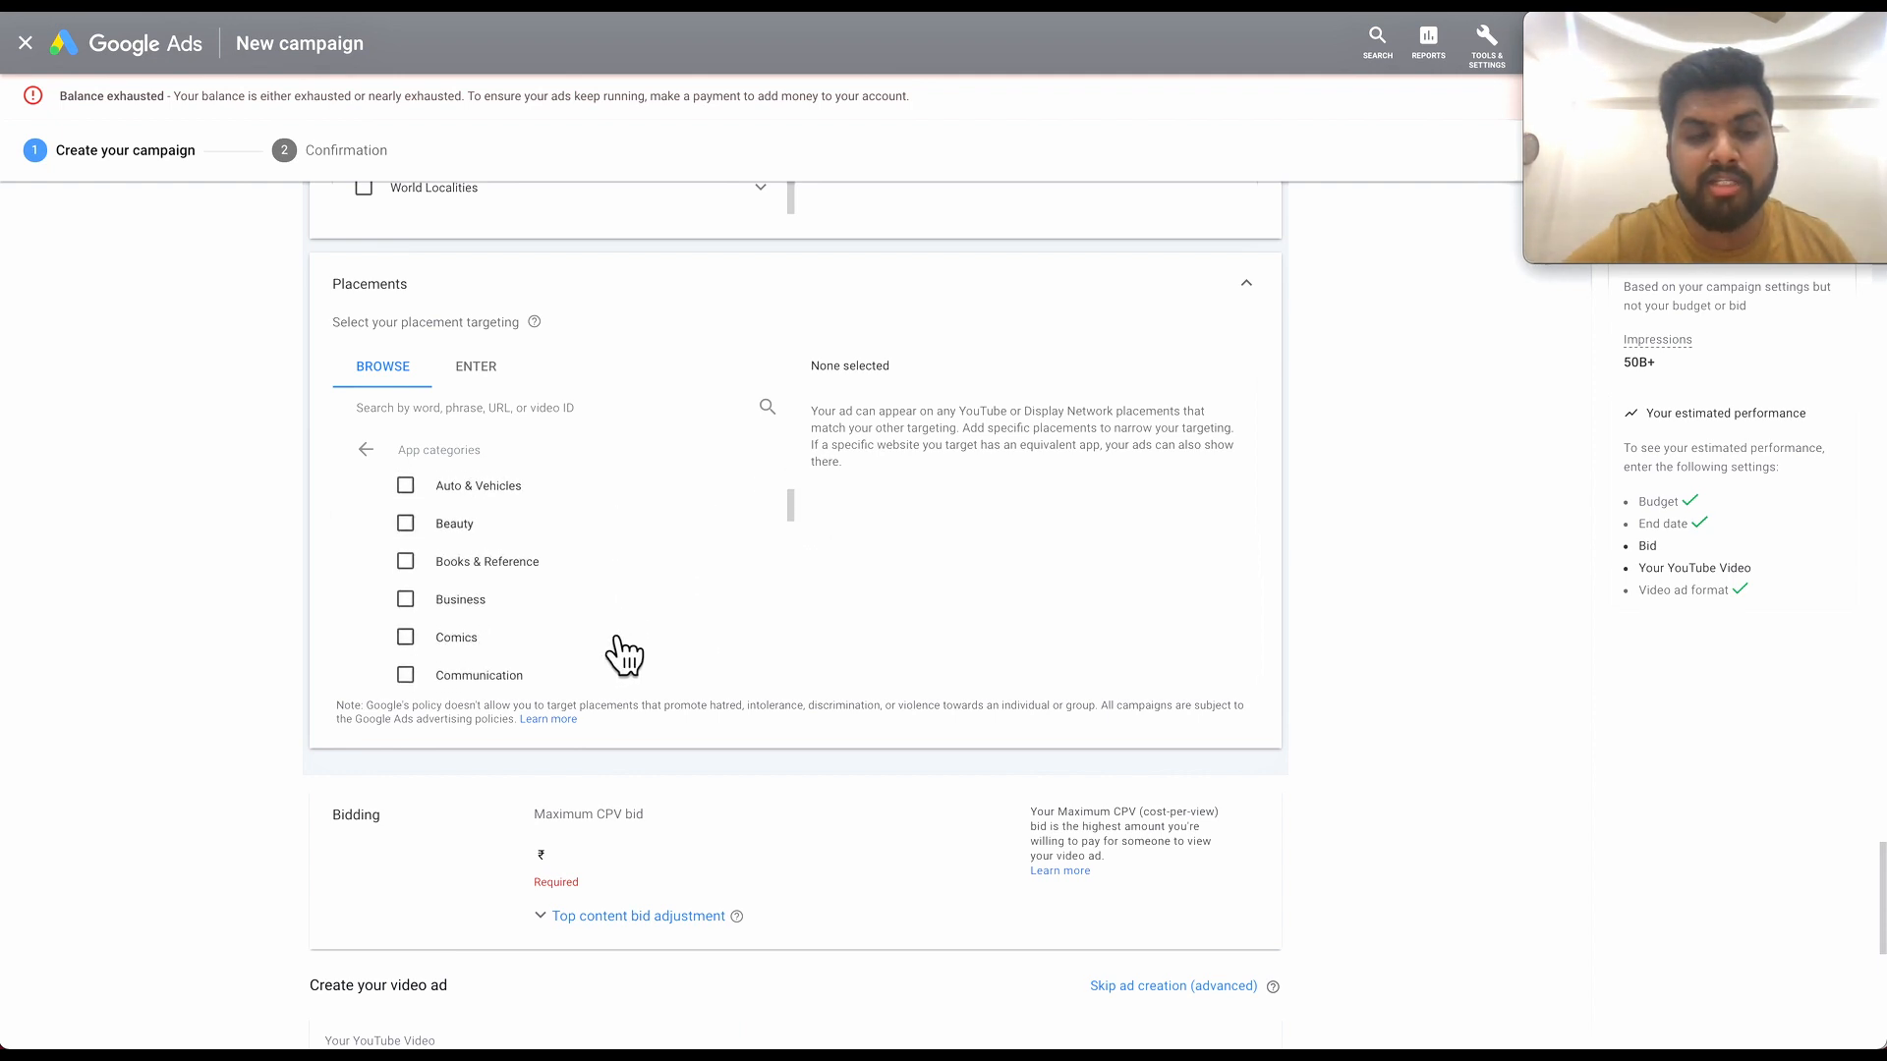
scroll(570, 621, down, 3)
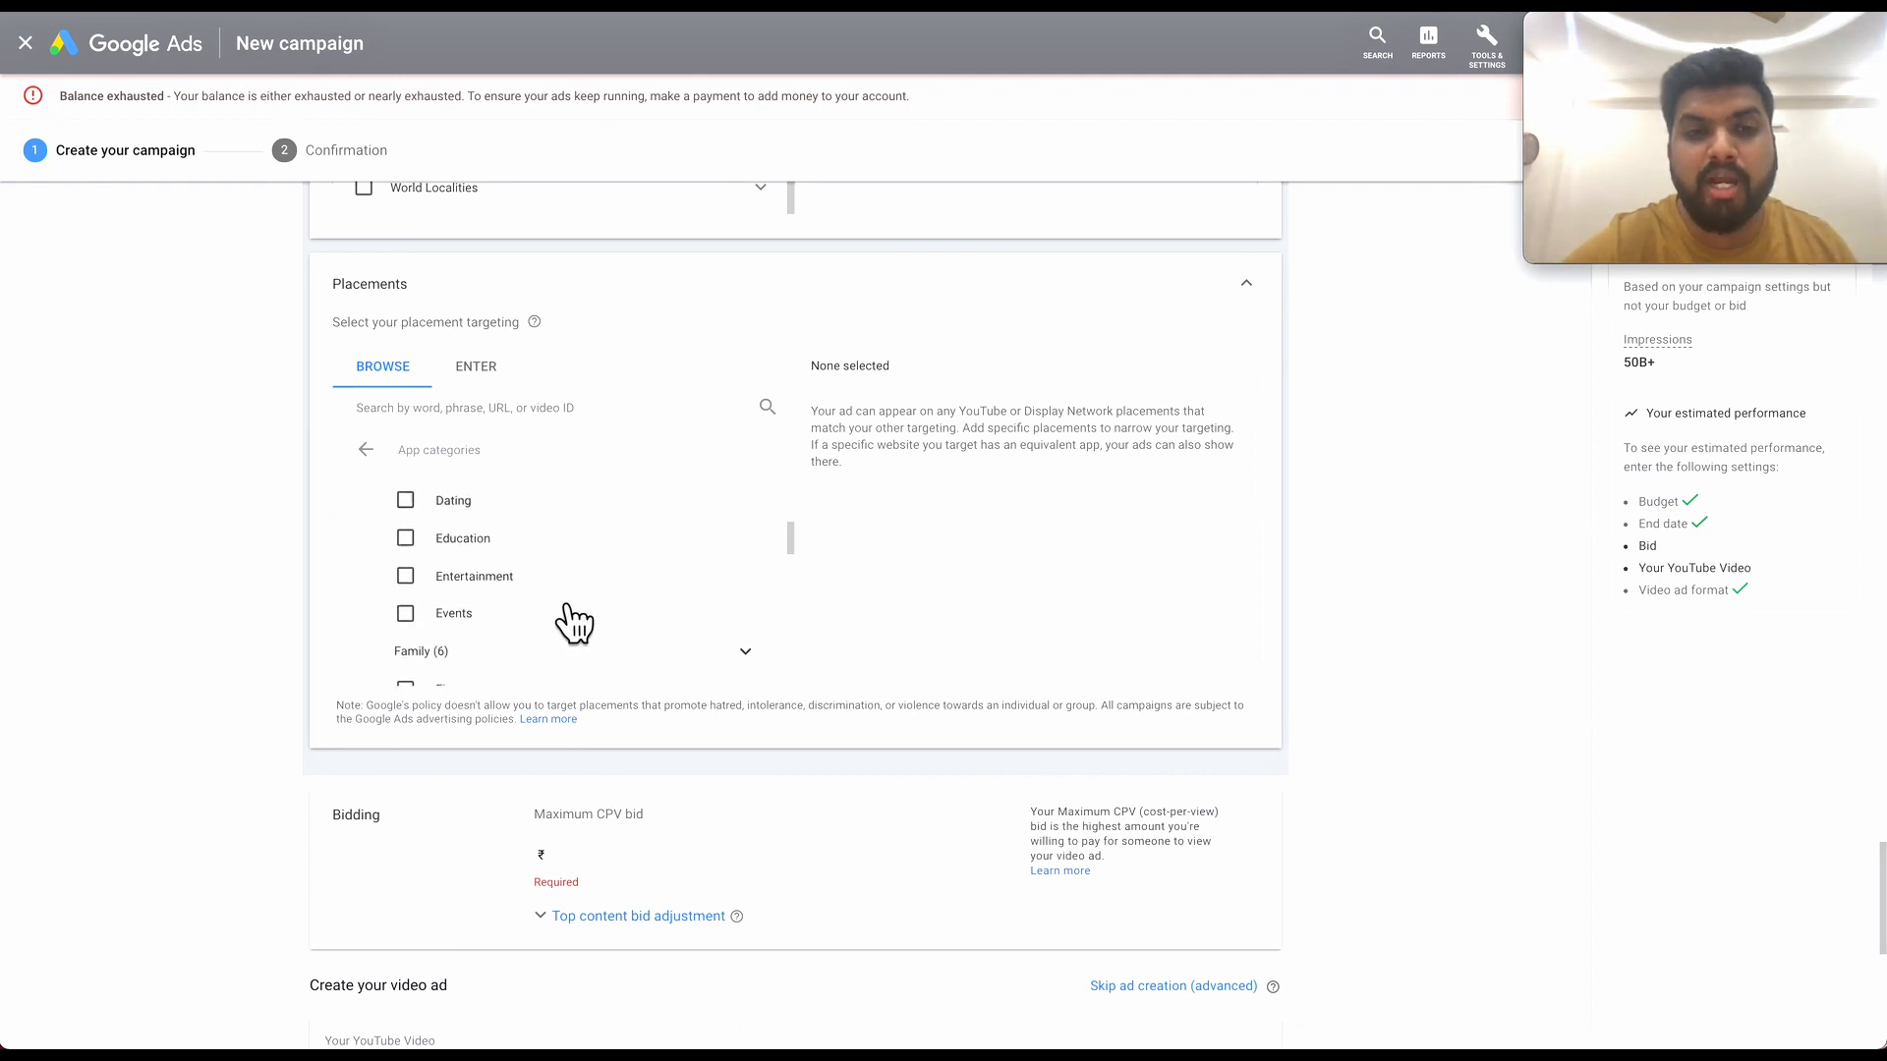
scroll(573, 621, up, 5)
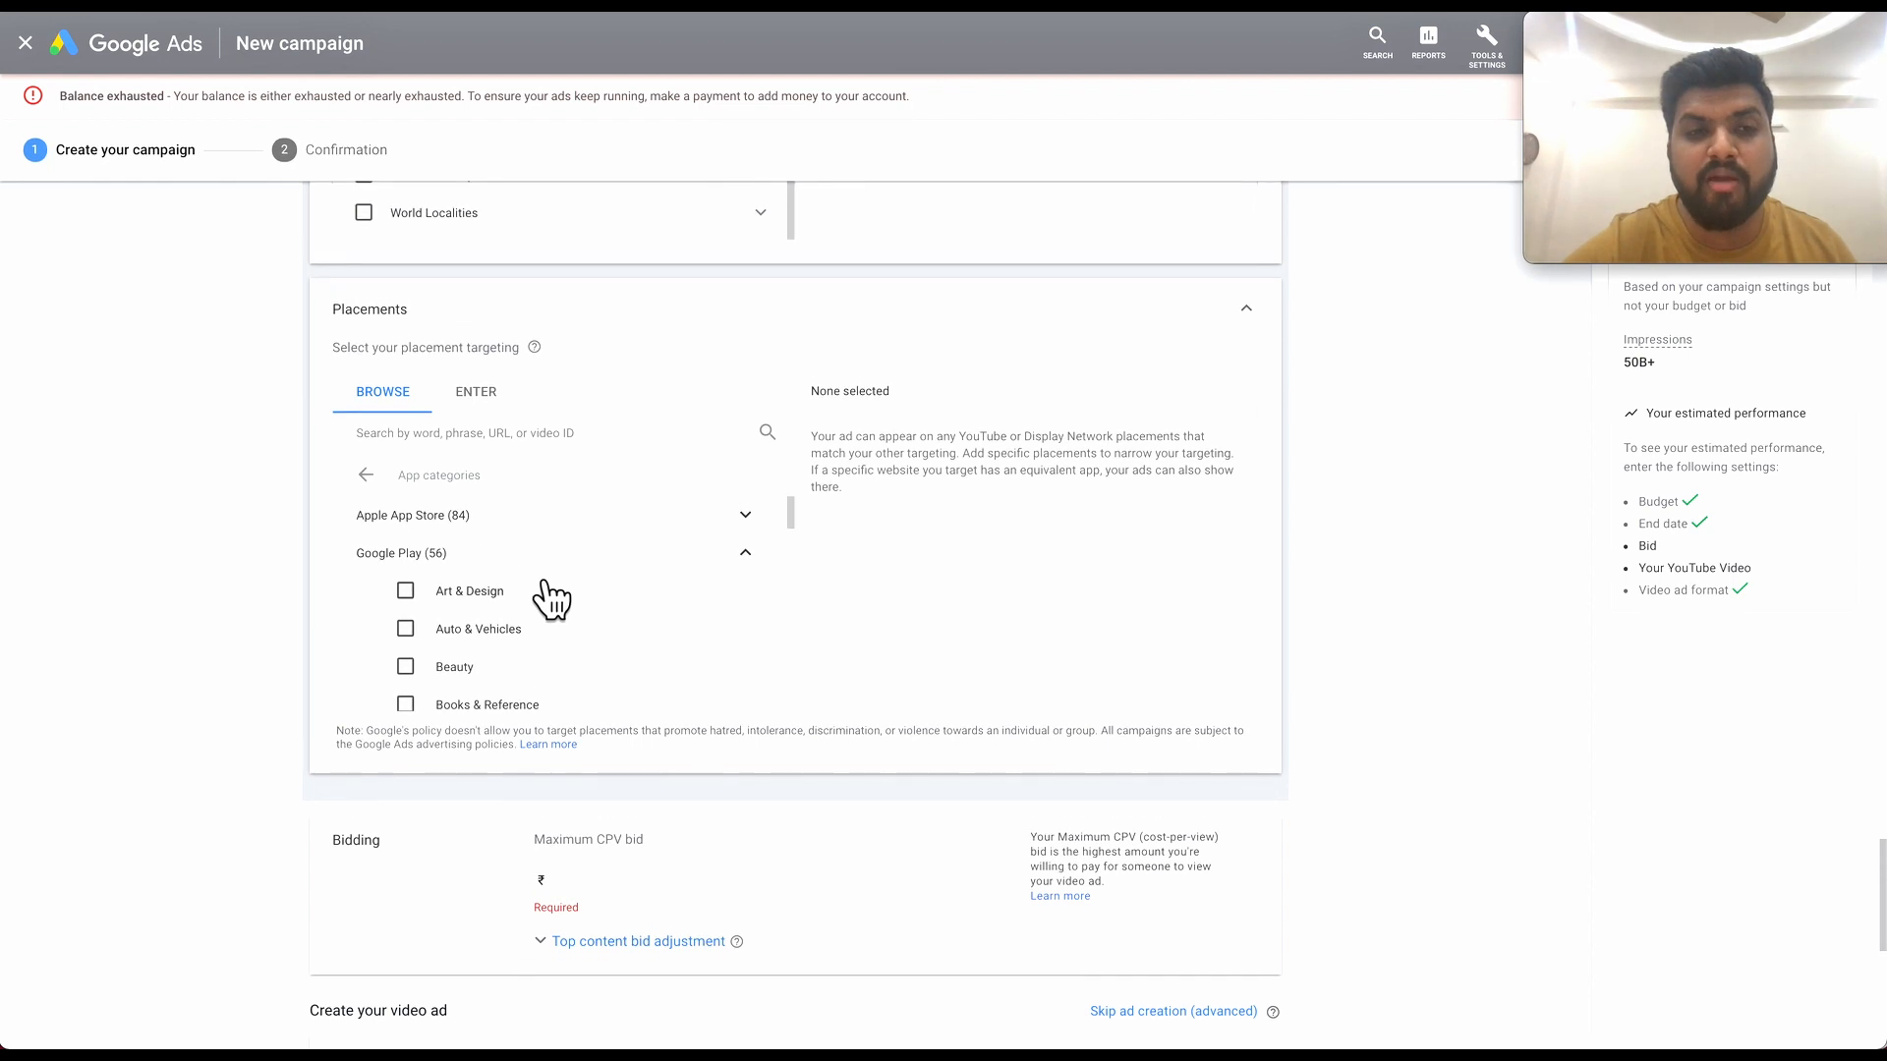
click(390, 482)
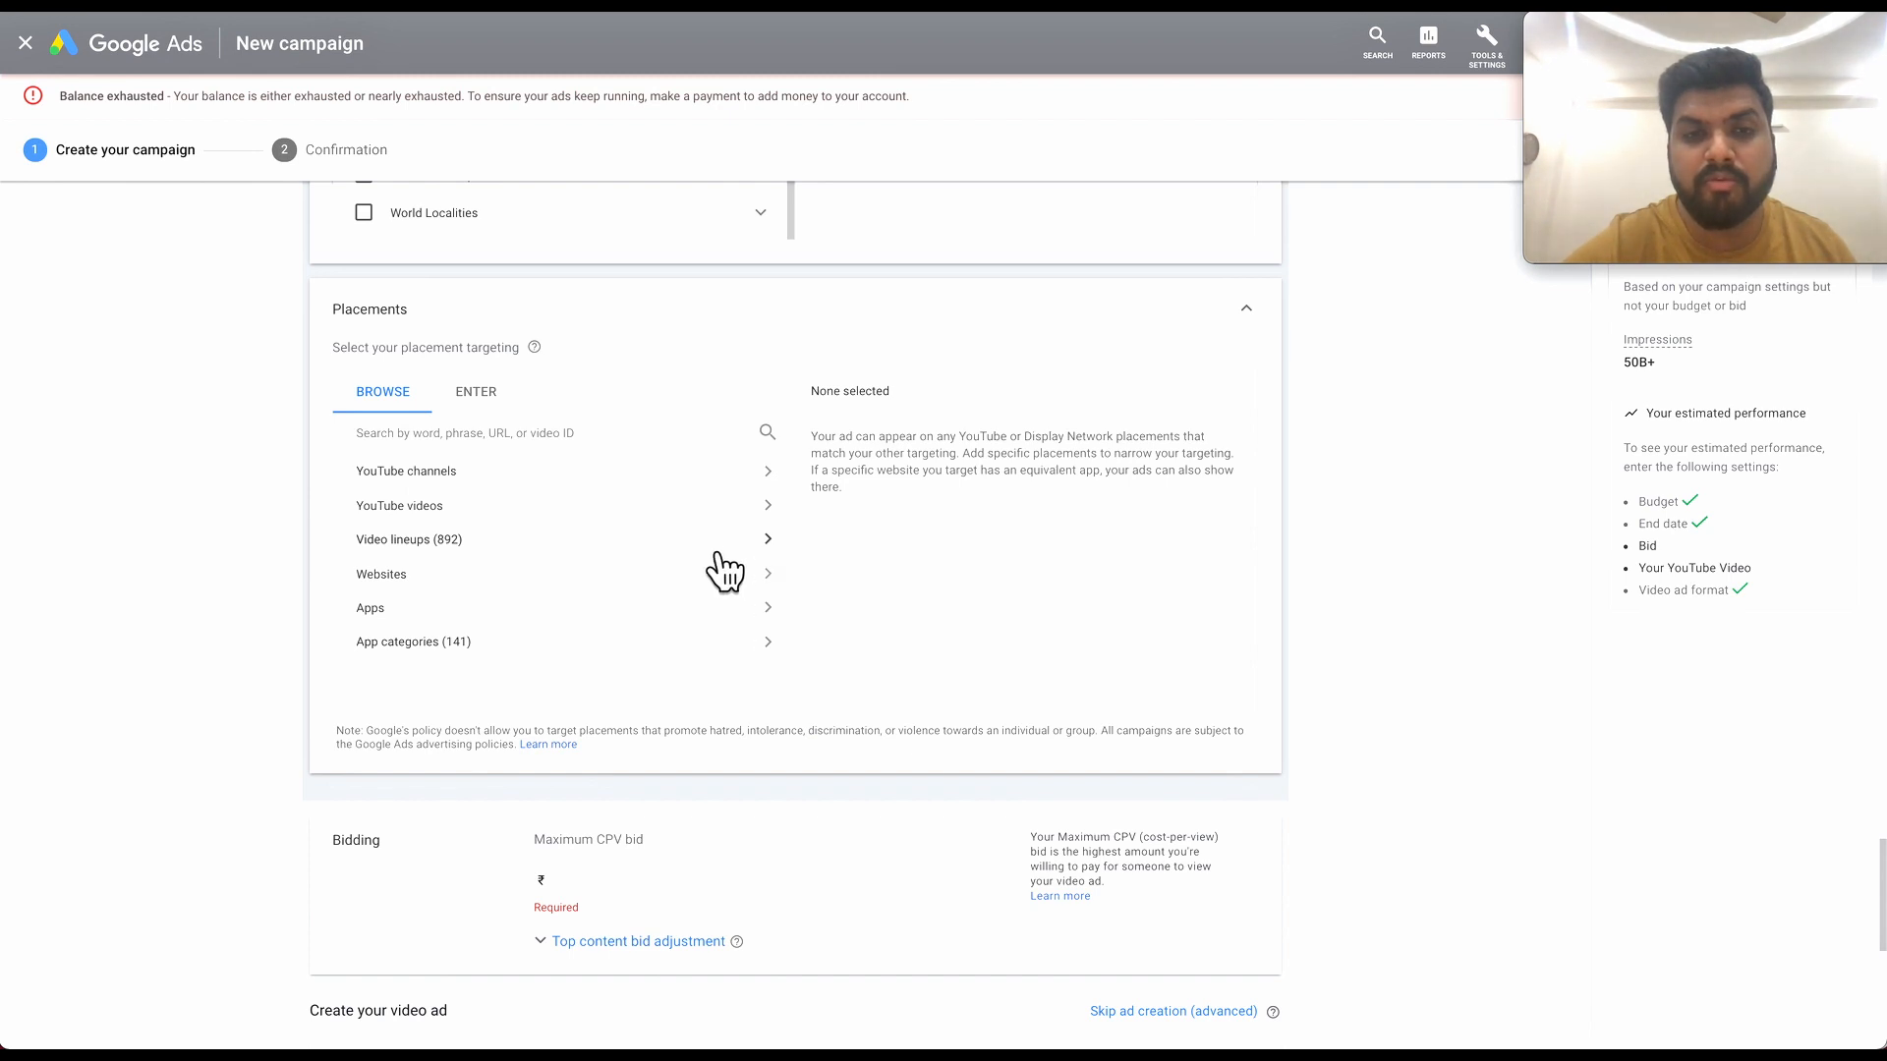
Review the Video lineups placements, check YouTube channels again, and return to the placement types.
click(774, 544)
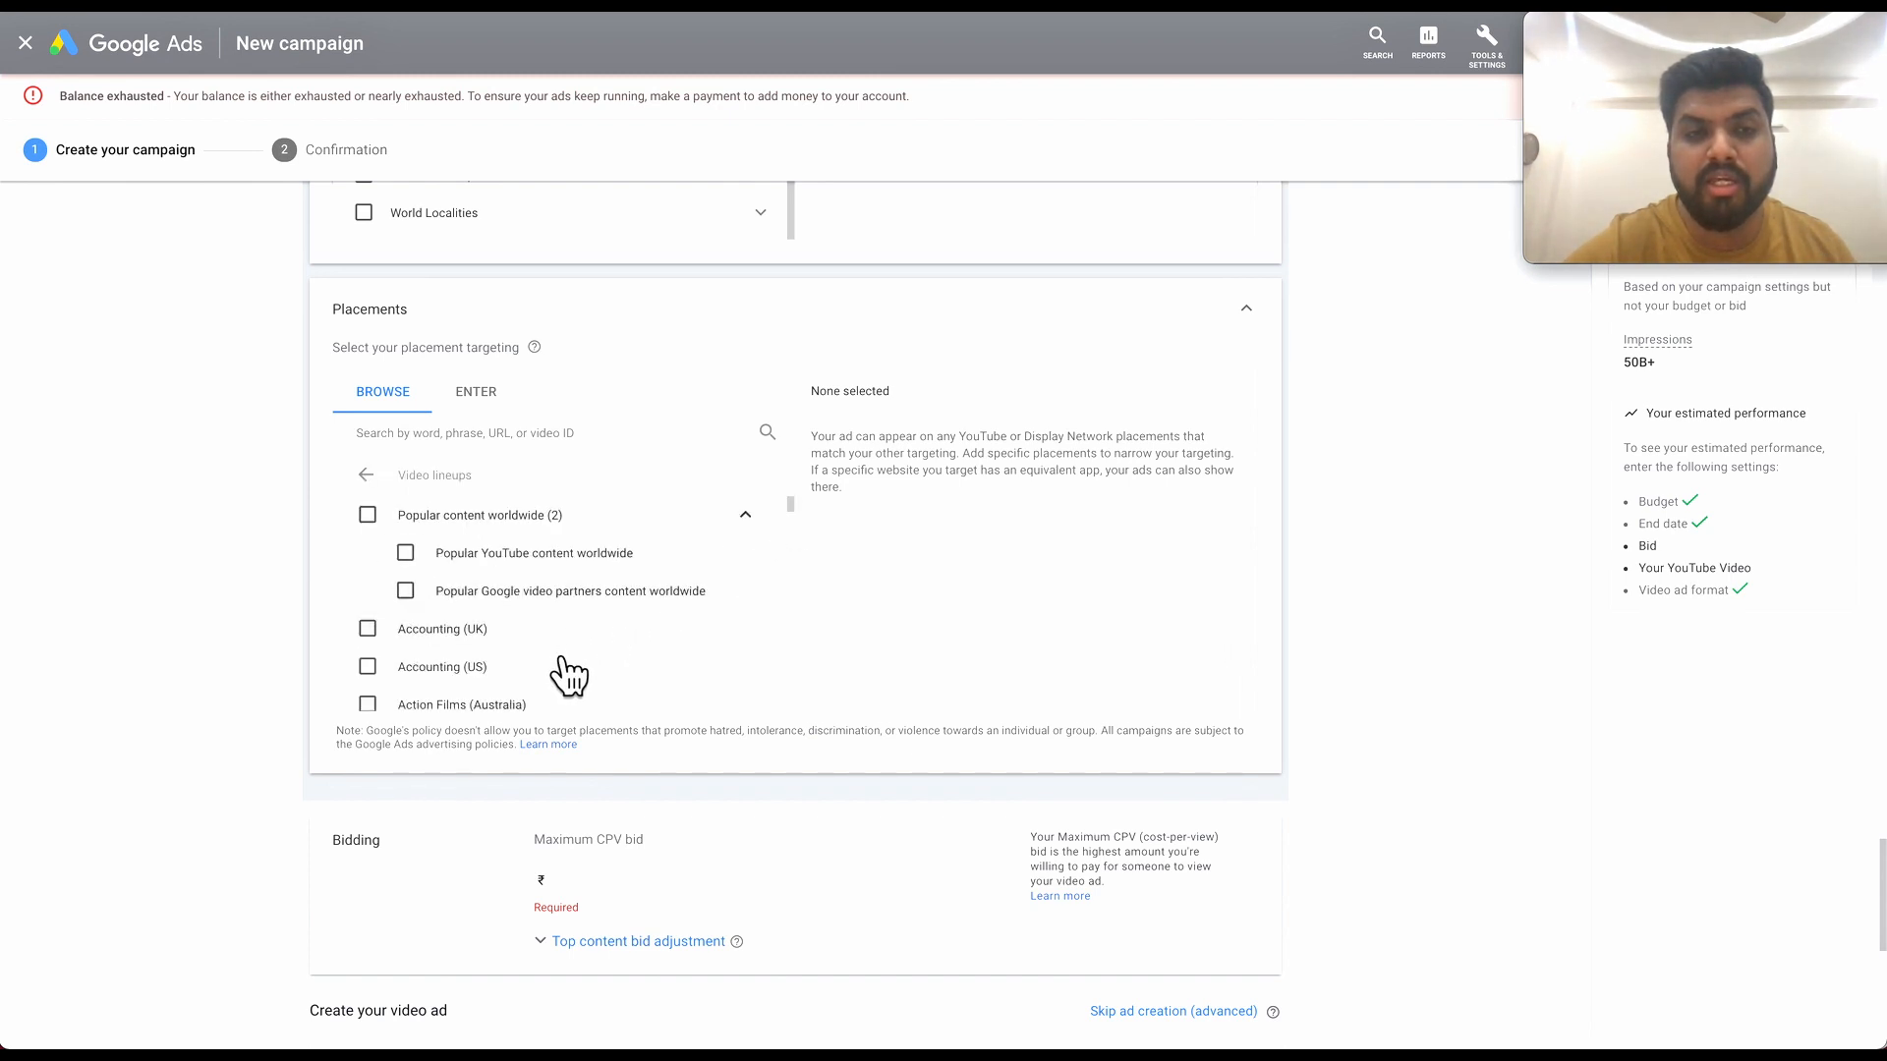
scroll(568, 676, down, 3)
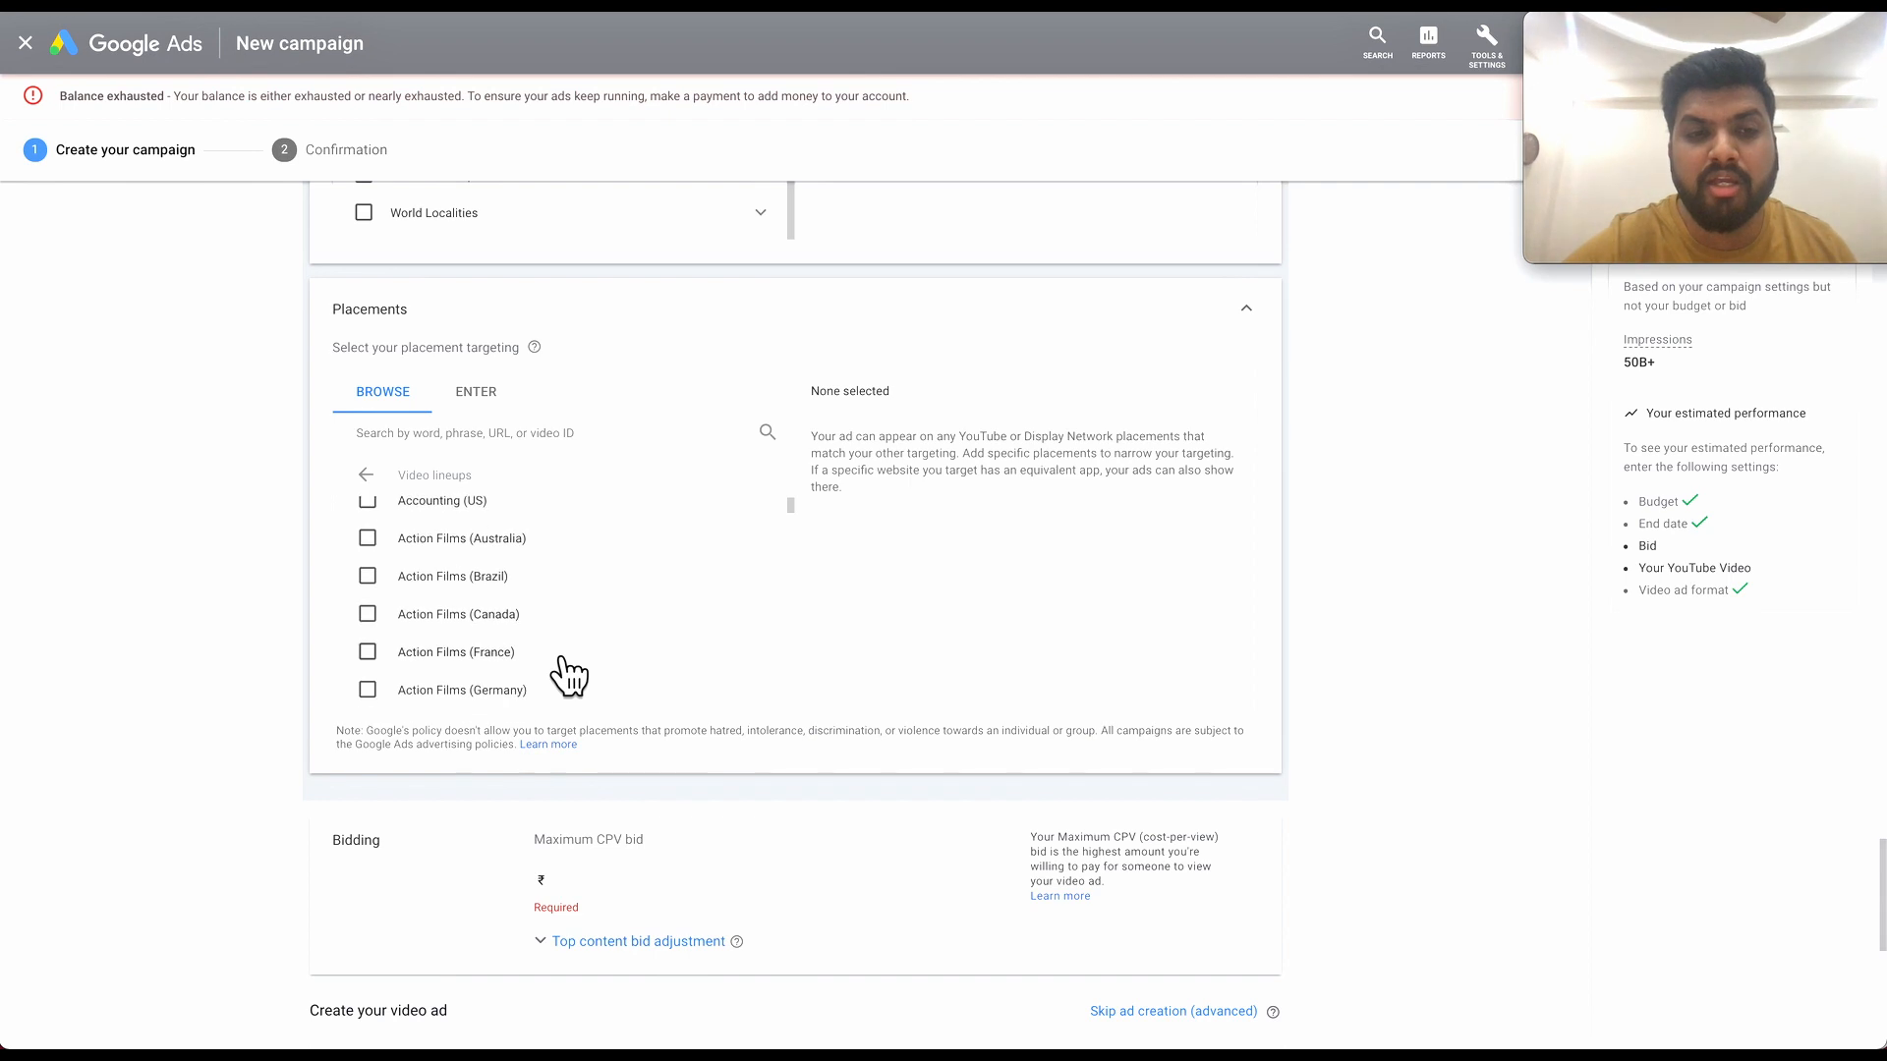
scroll(568, 677, up, 3)
scroll(561, 660, up, 2)
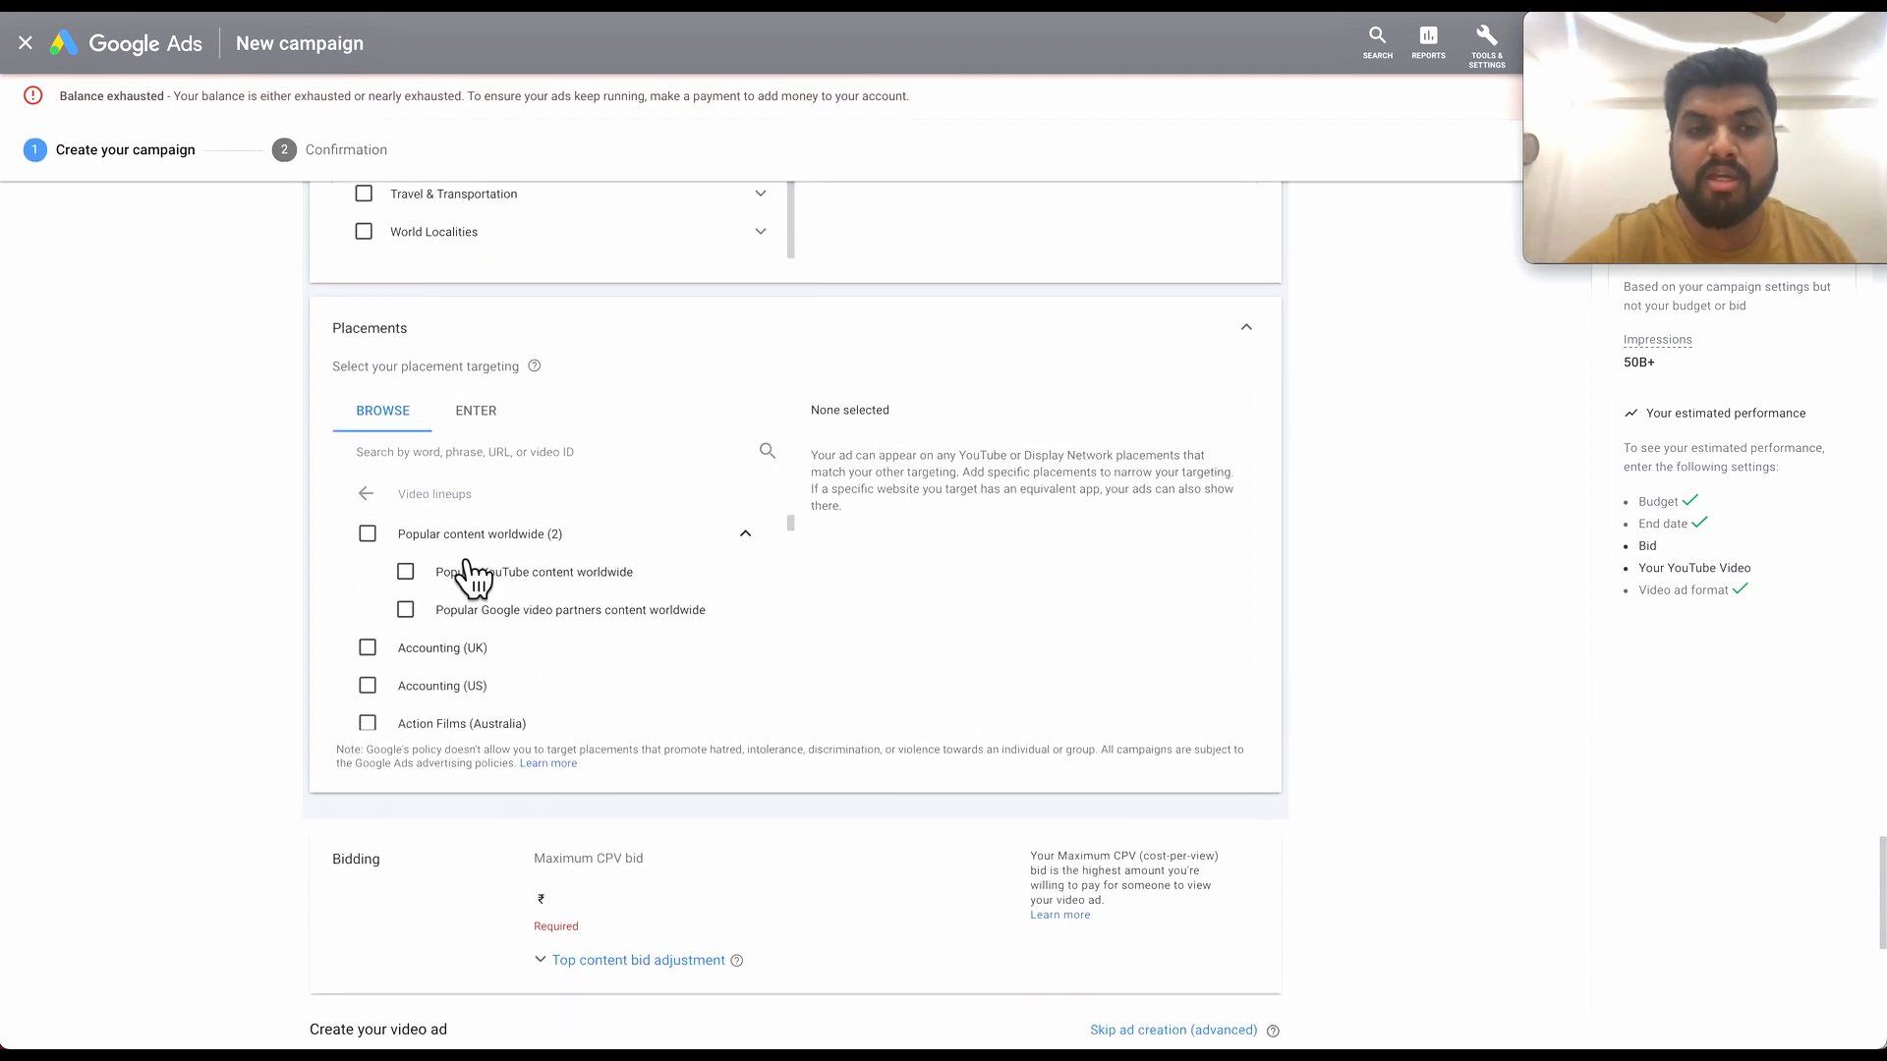
double_click(394, 512)
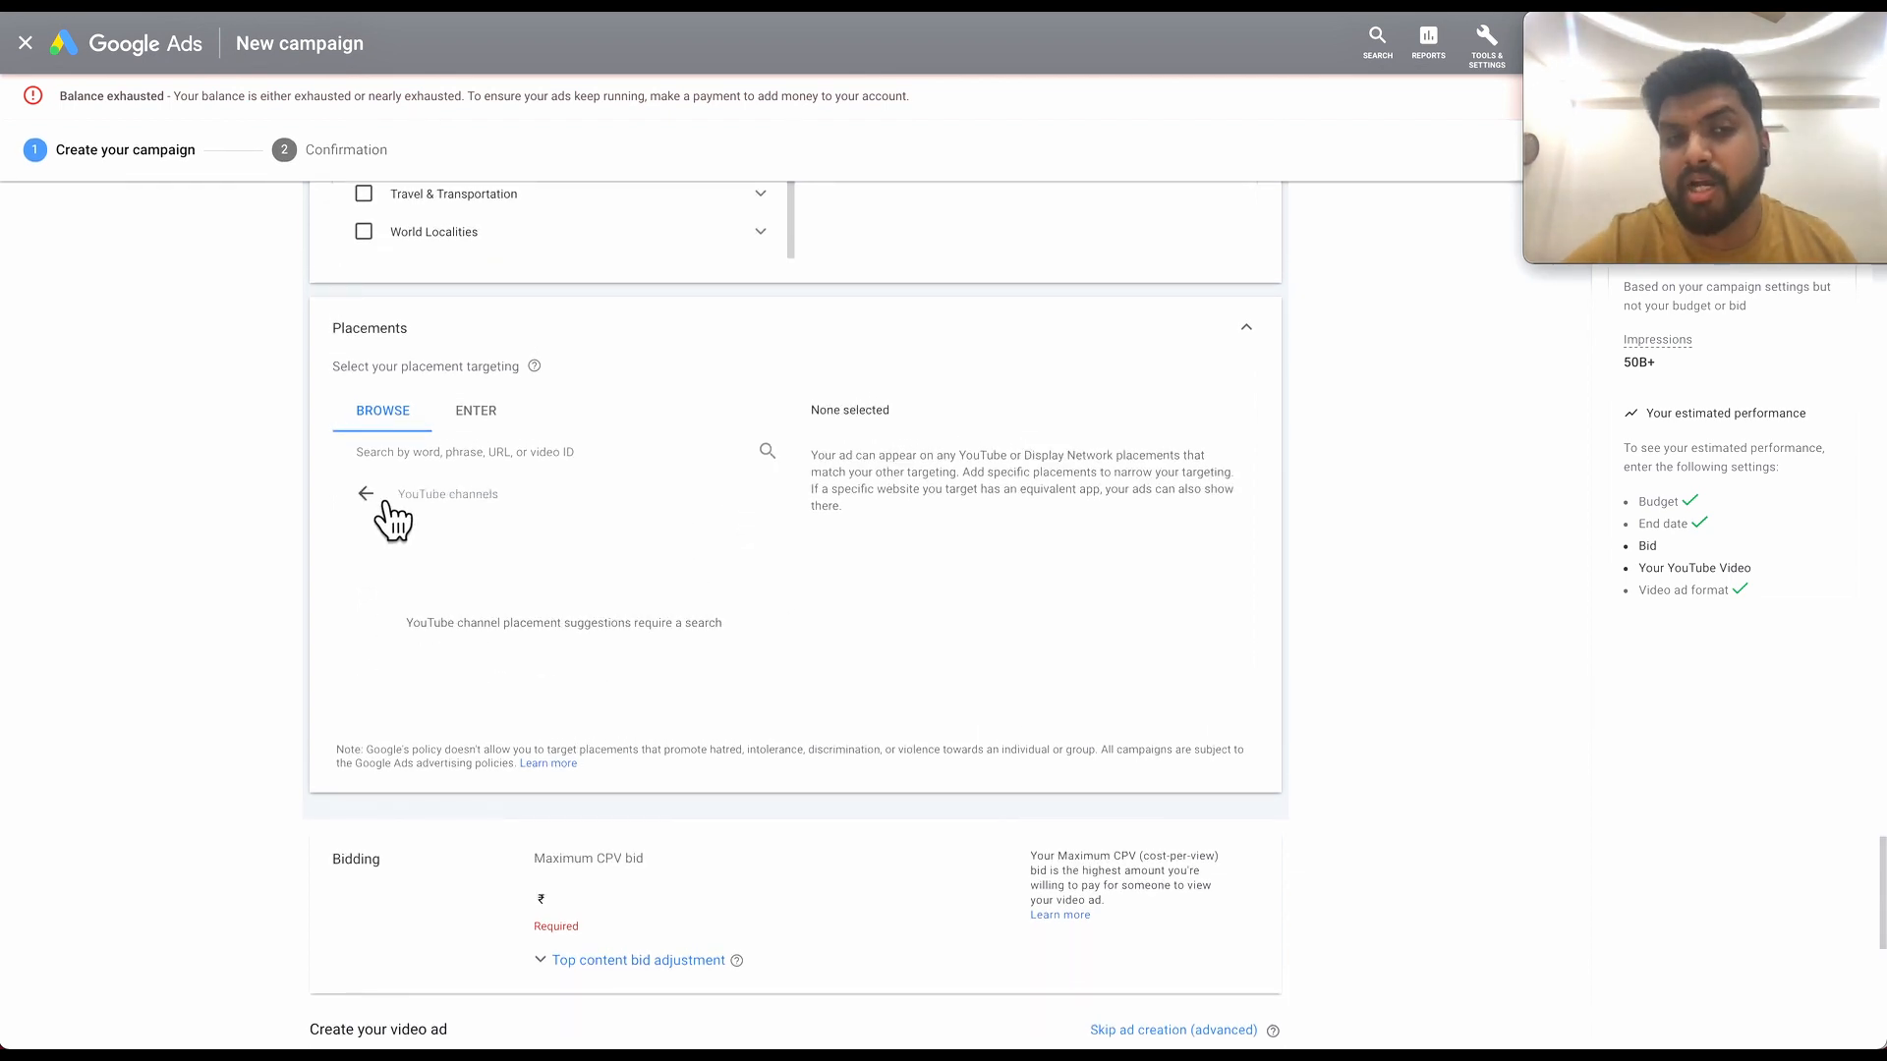
click(368, 494)
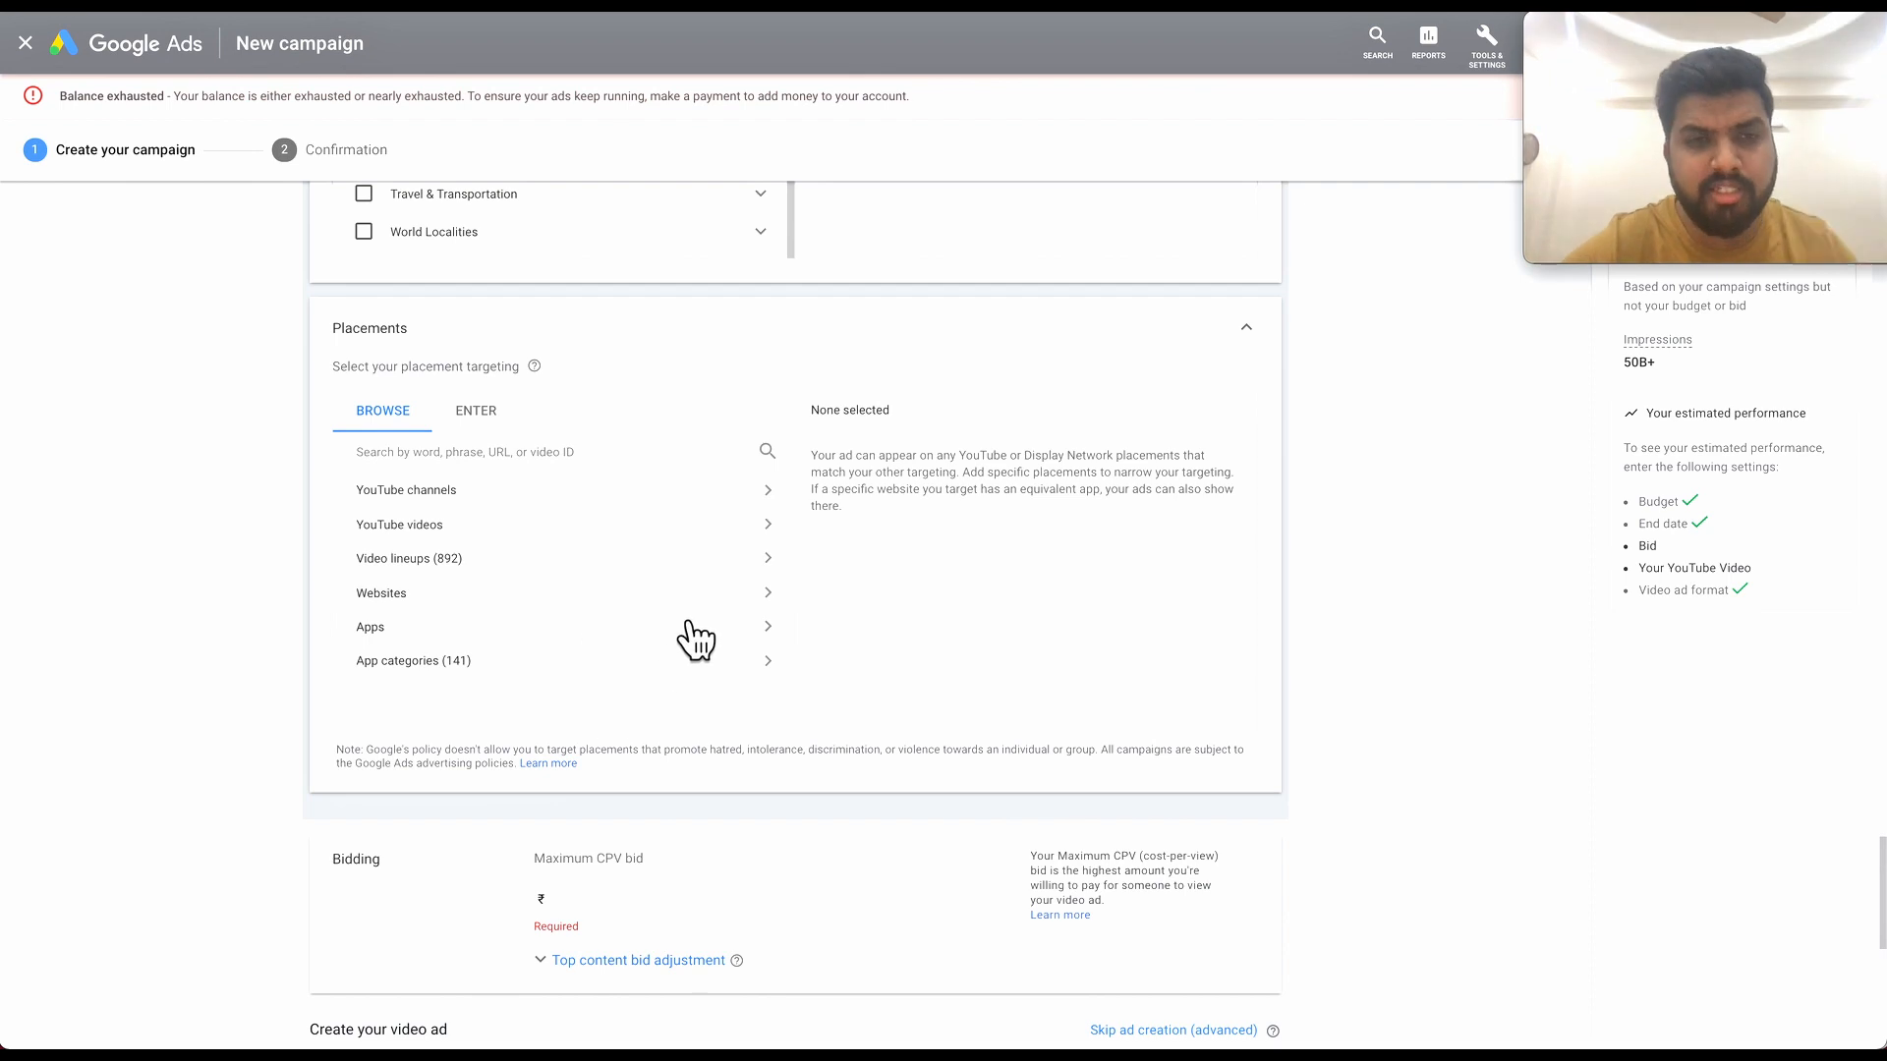
Set the ad group's maximum CPV bid to ₹0.20.
scroll(685, 616, down, 2)
scroll(685, 616, down, 1)
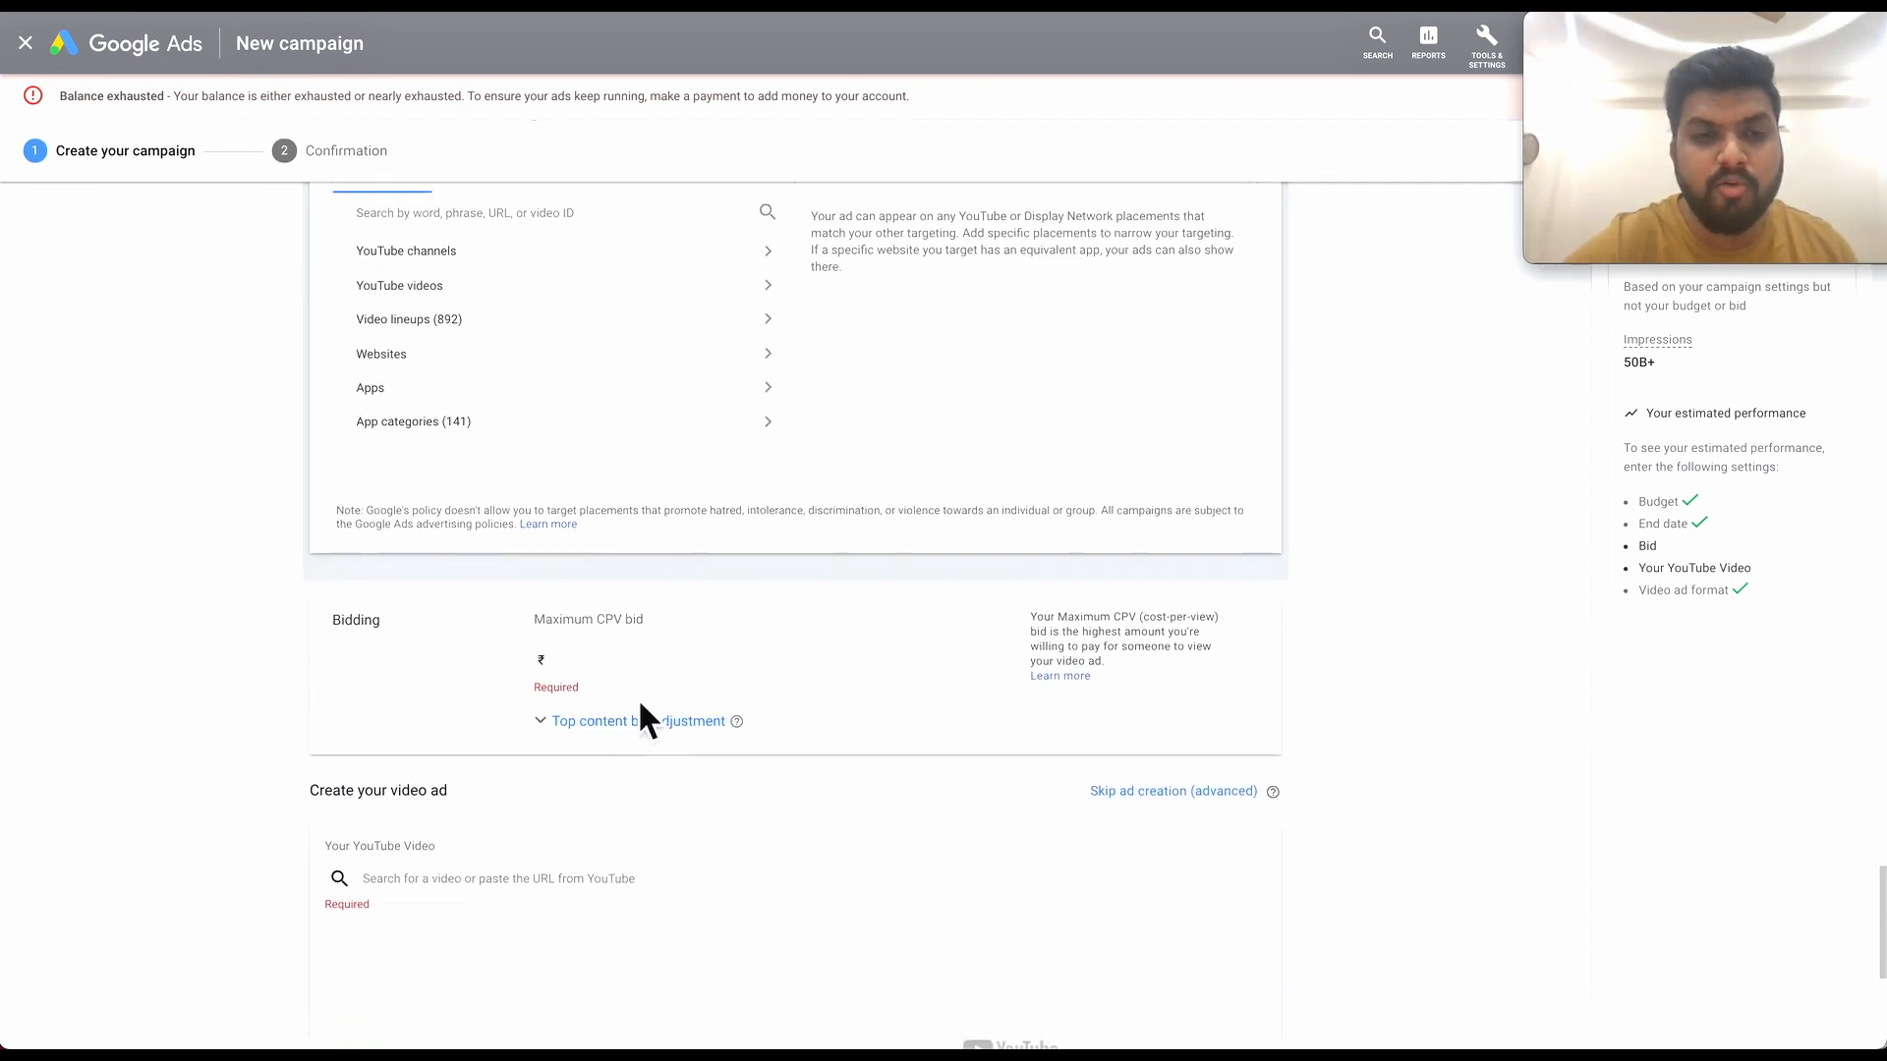
click(610, 672)
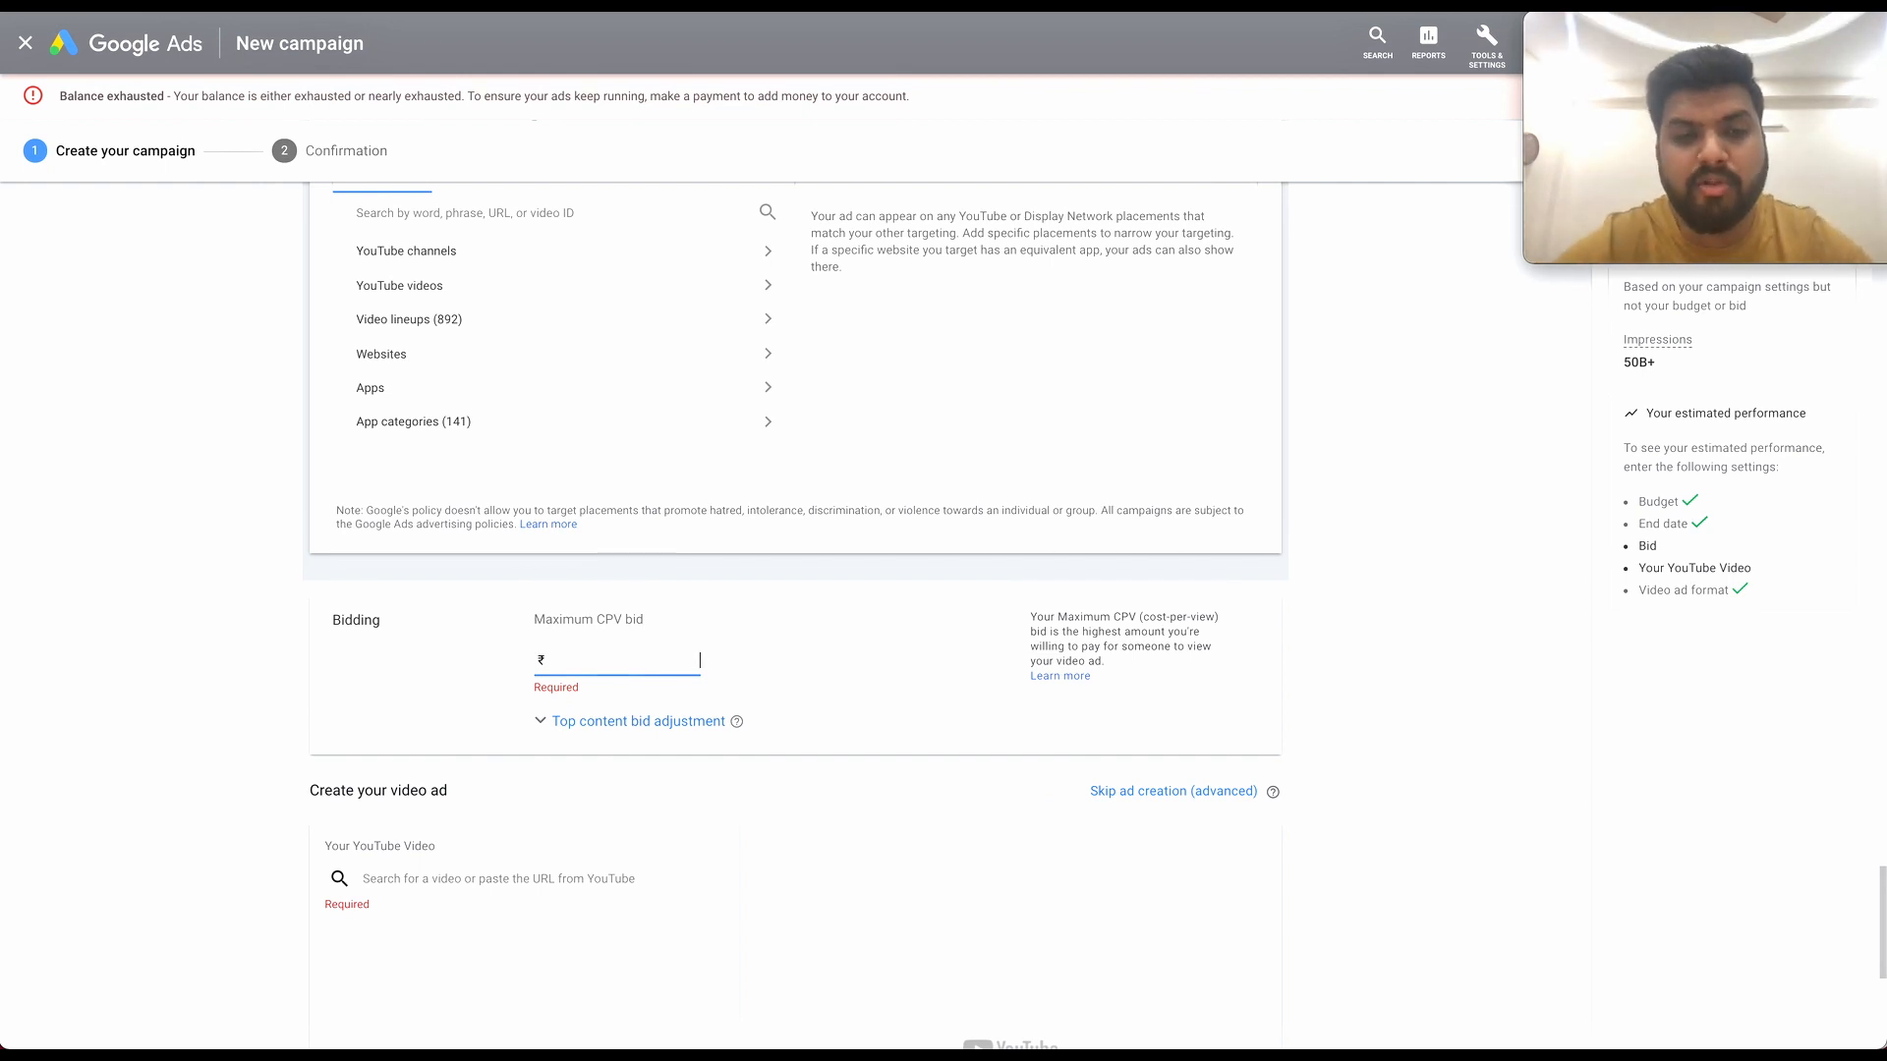
text(3.00)
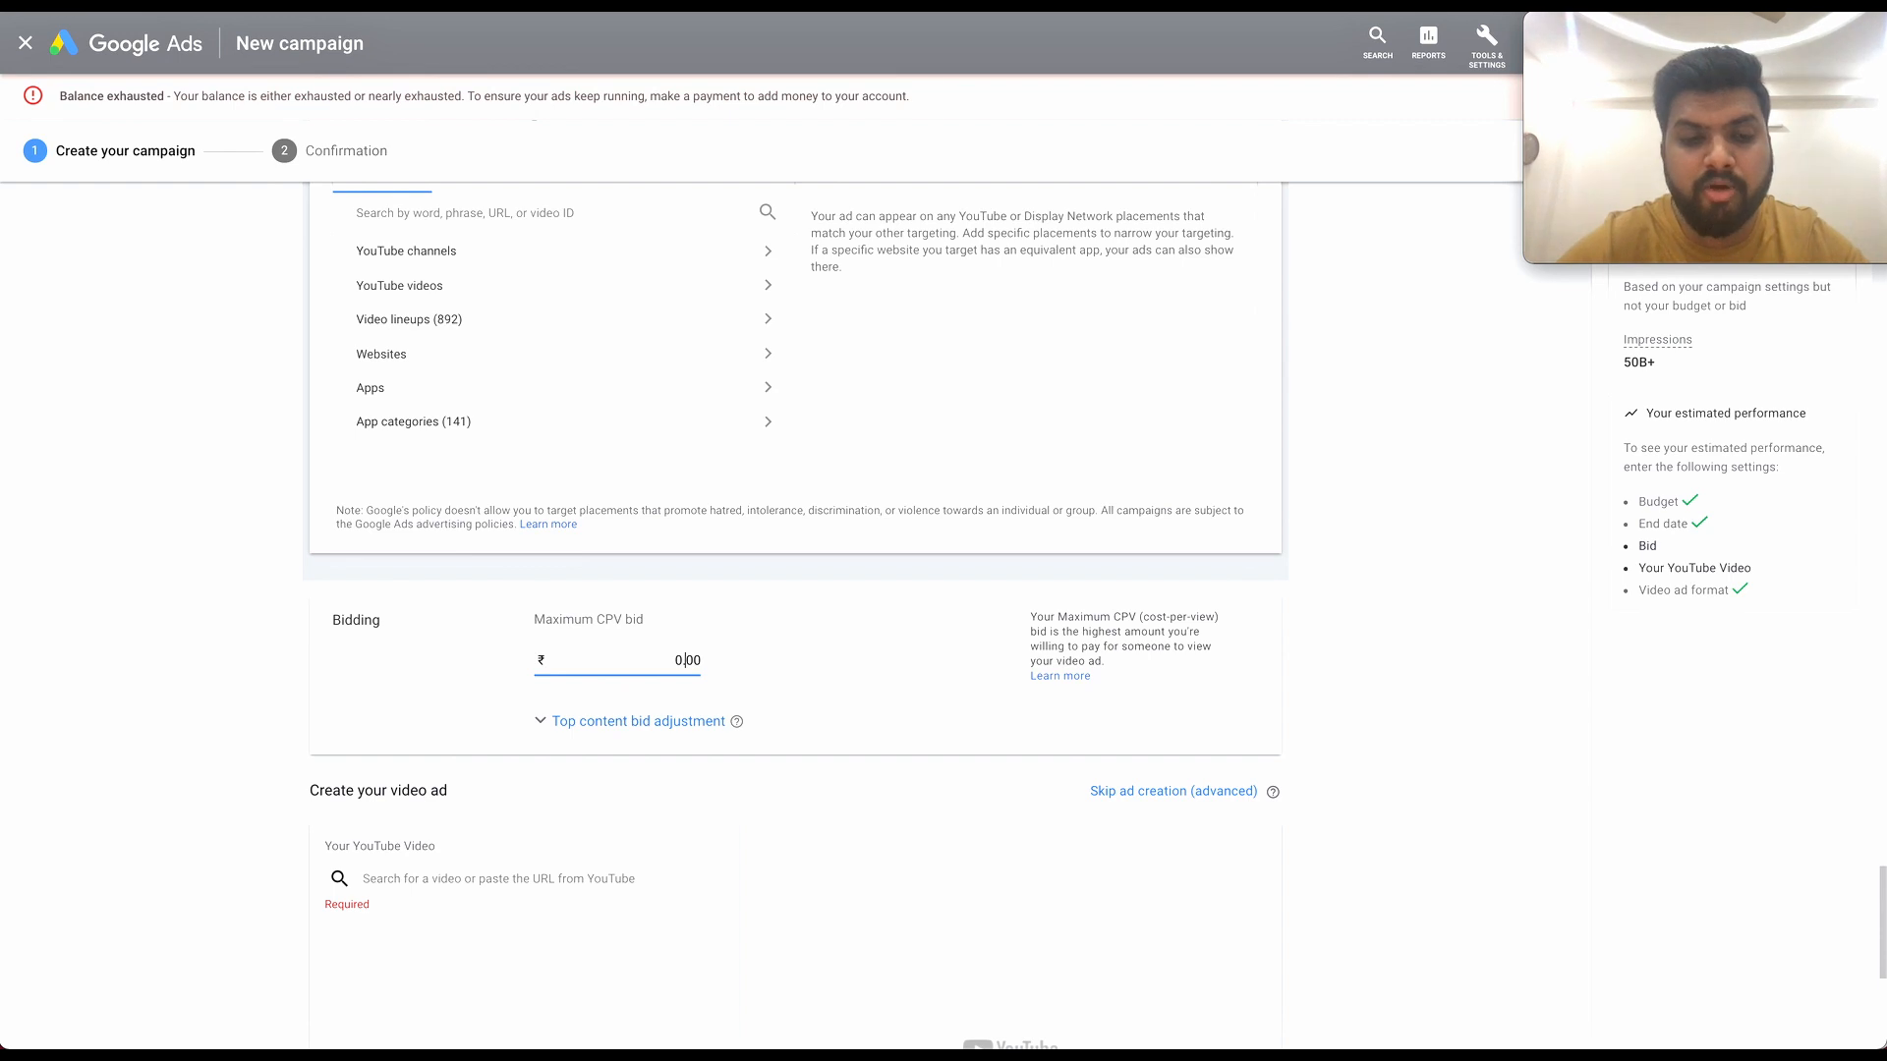
text(2)
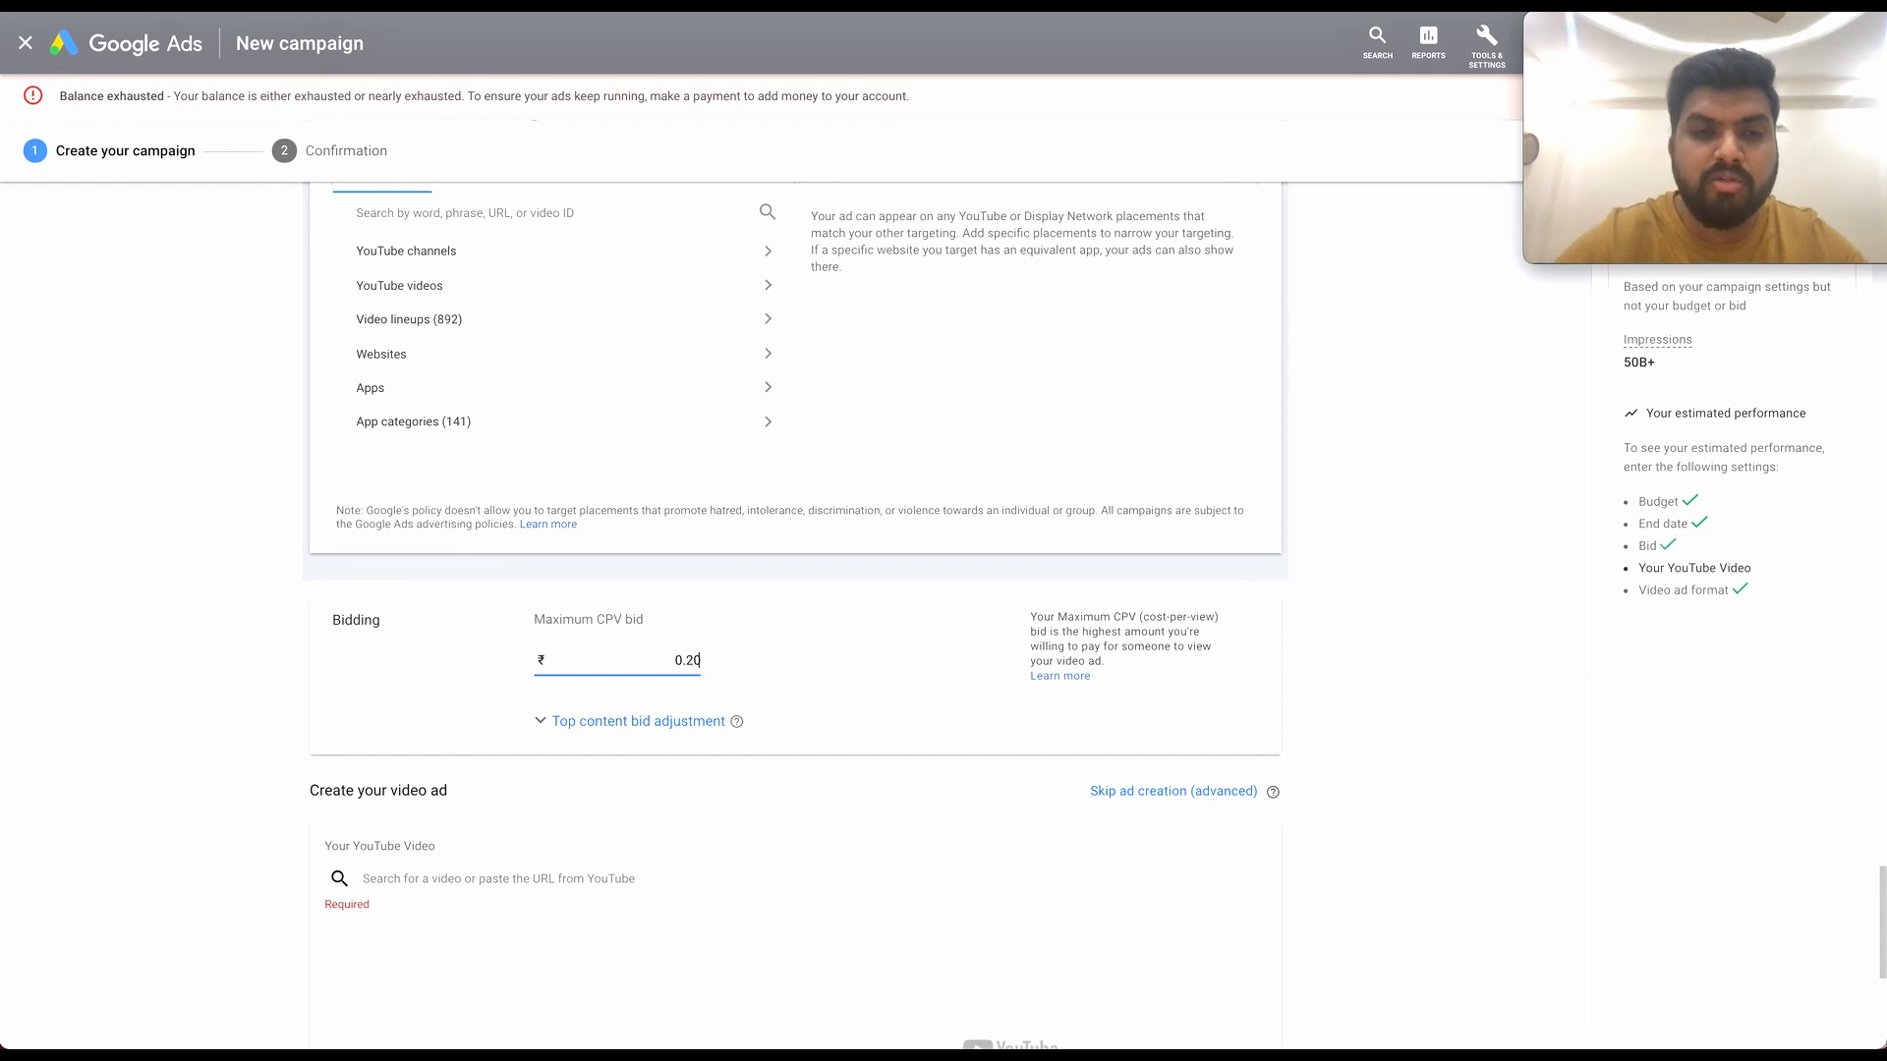
Expand the top content bid adjustment and activate its percentage field.
click(546, 723)
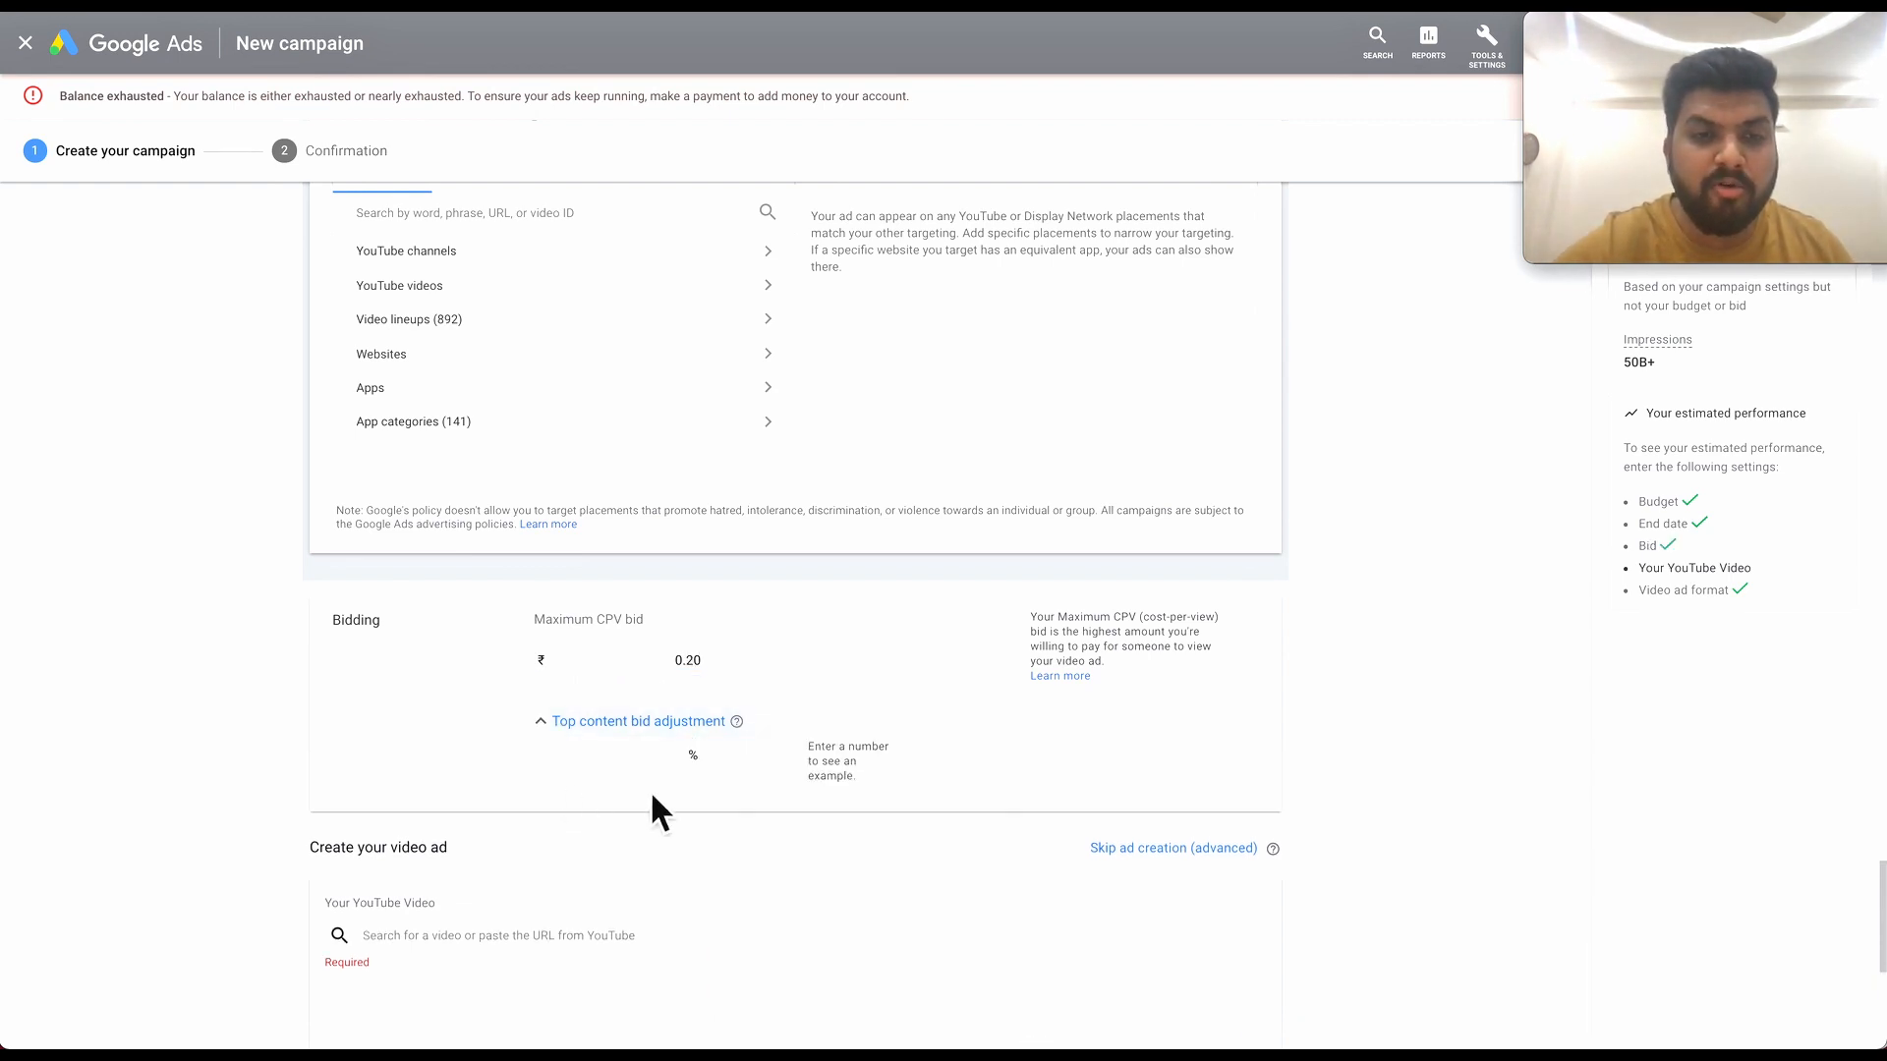
click(638, 768)
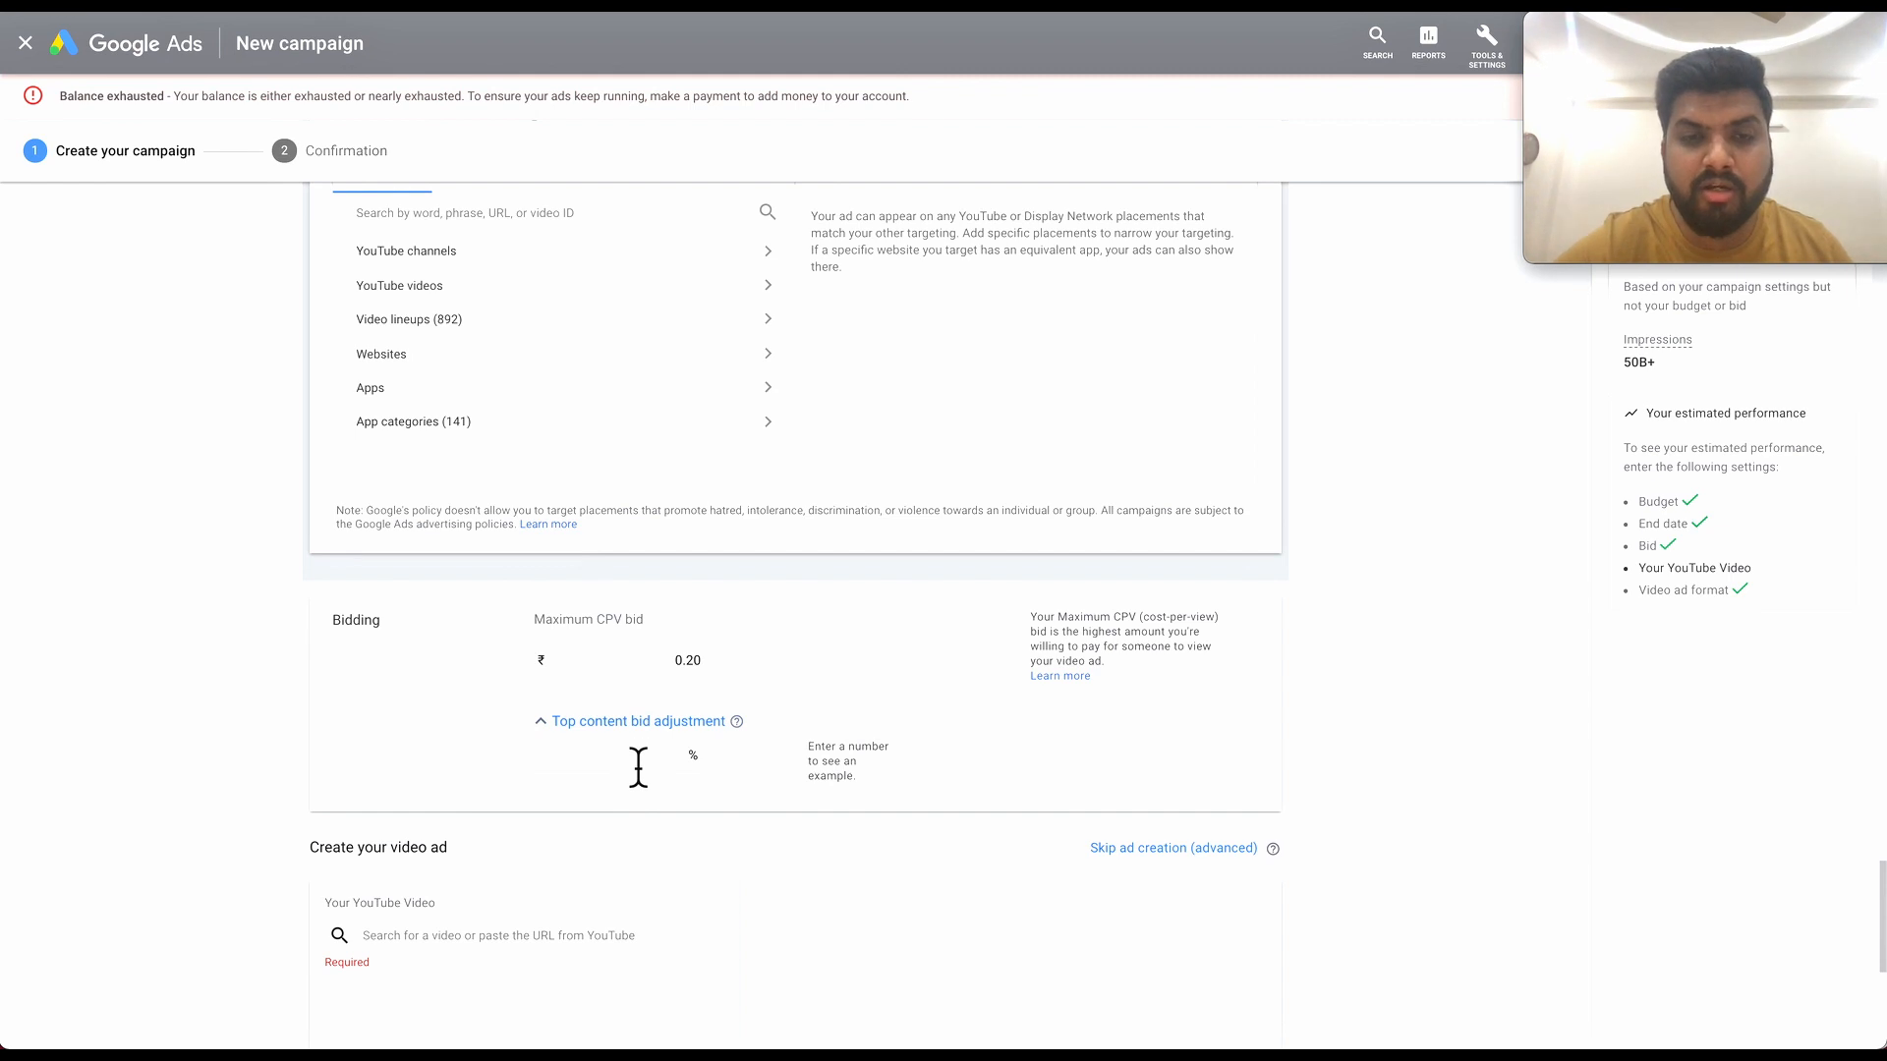
mouse_move(758, 743)
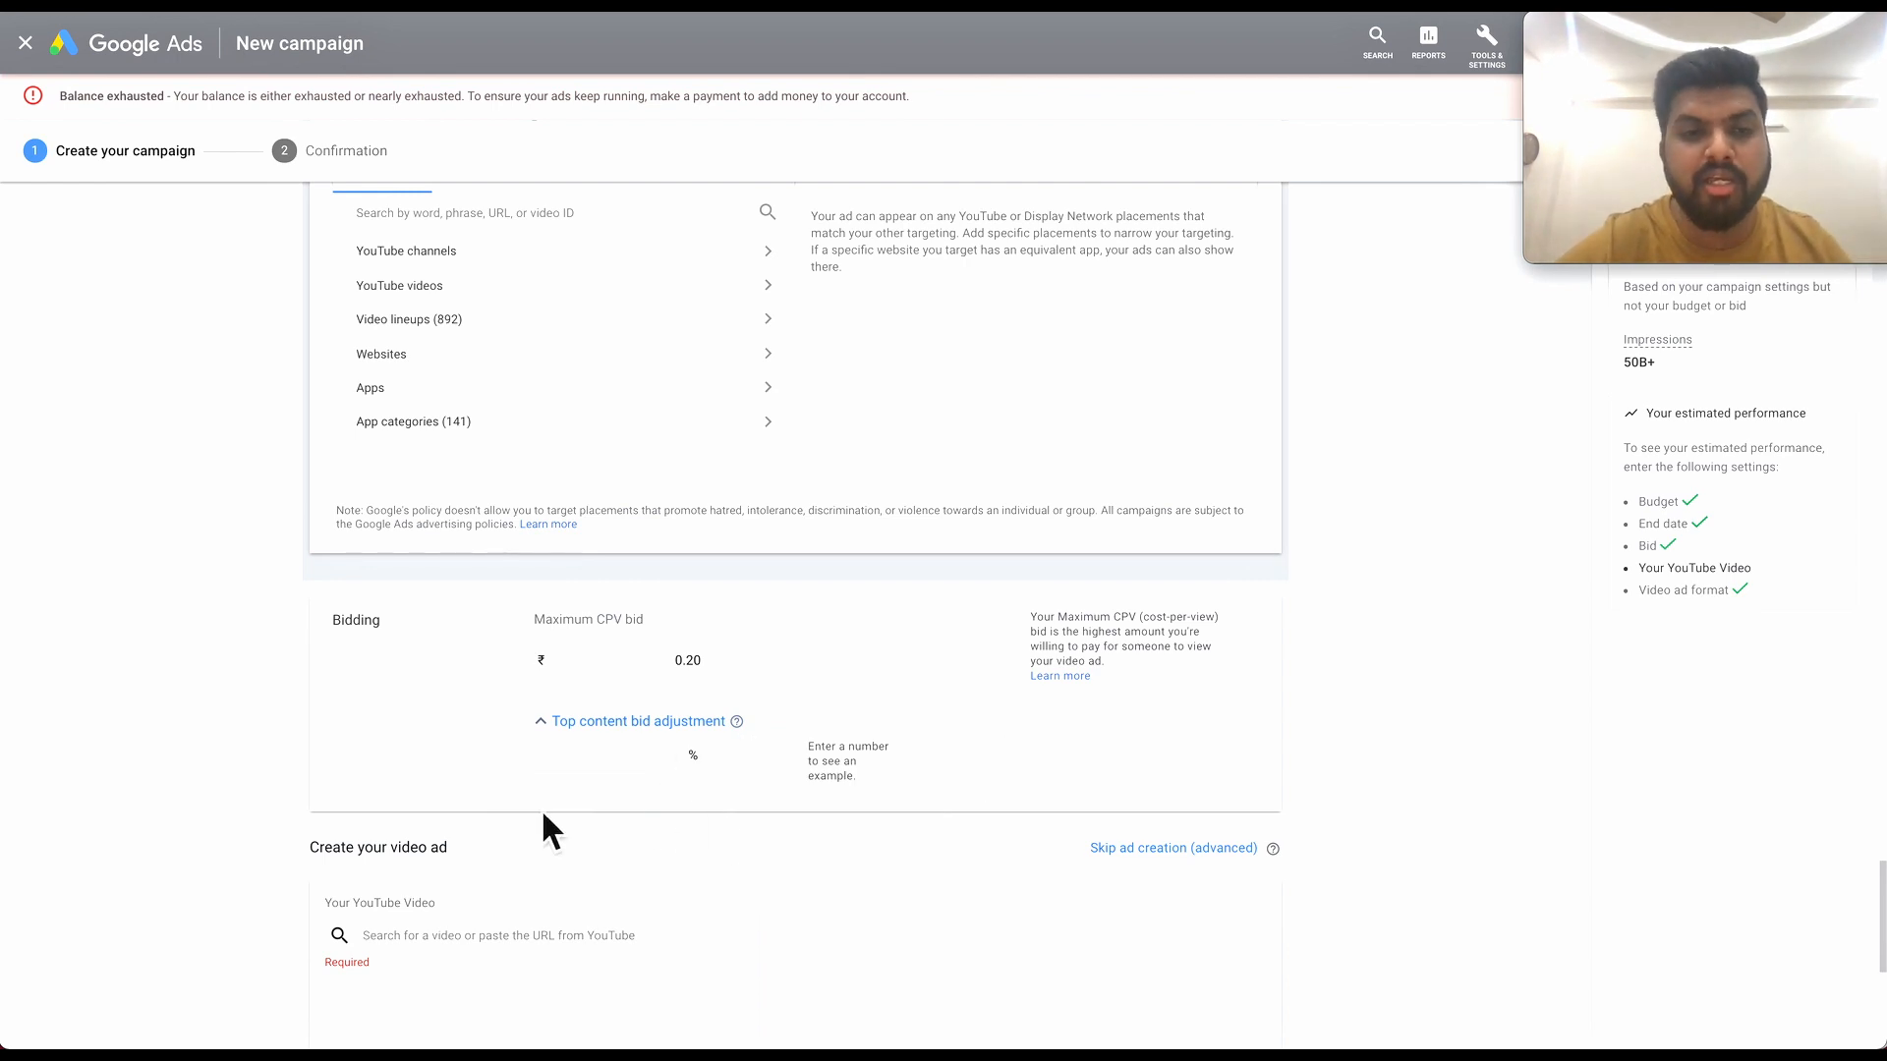
scroll(544, 815, down, 2)
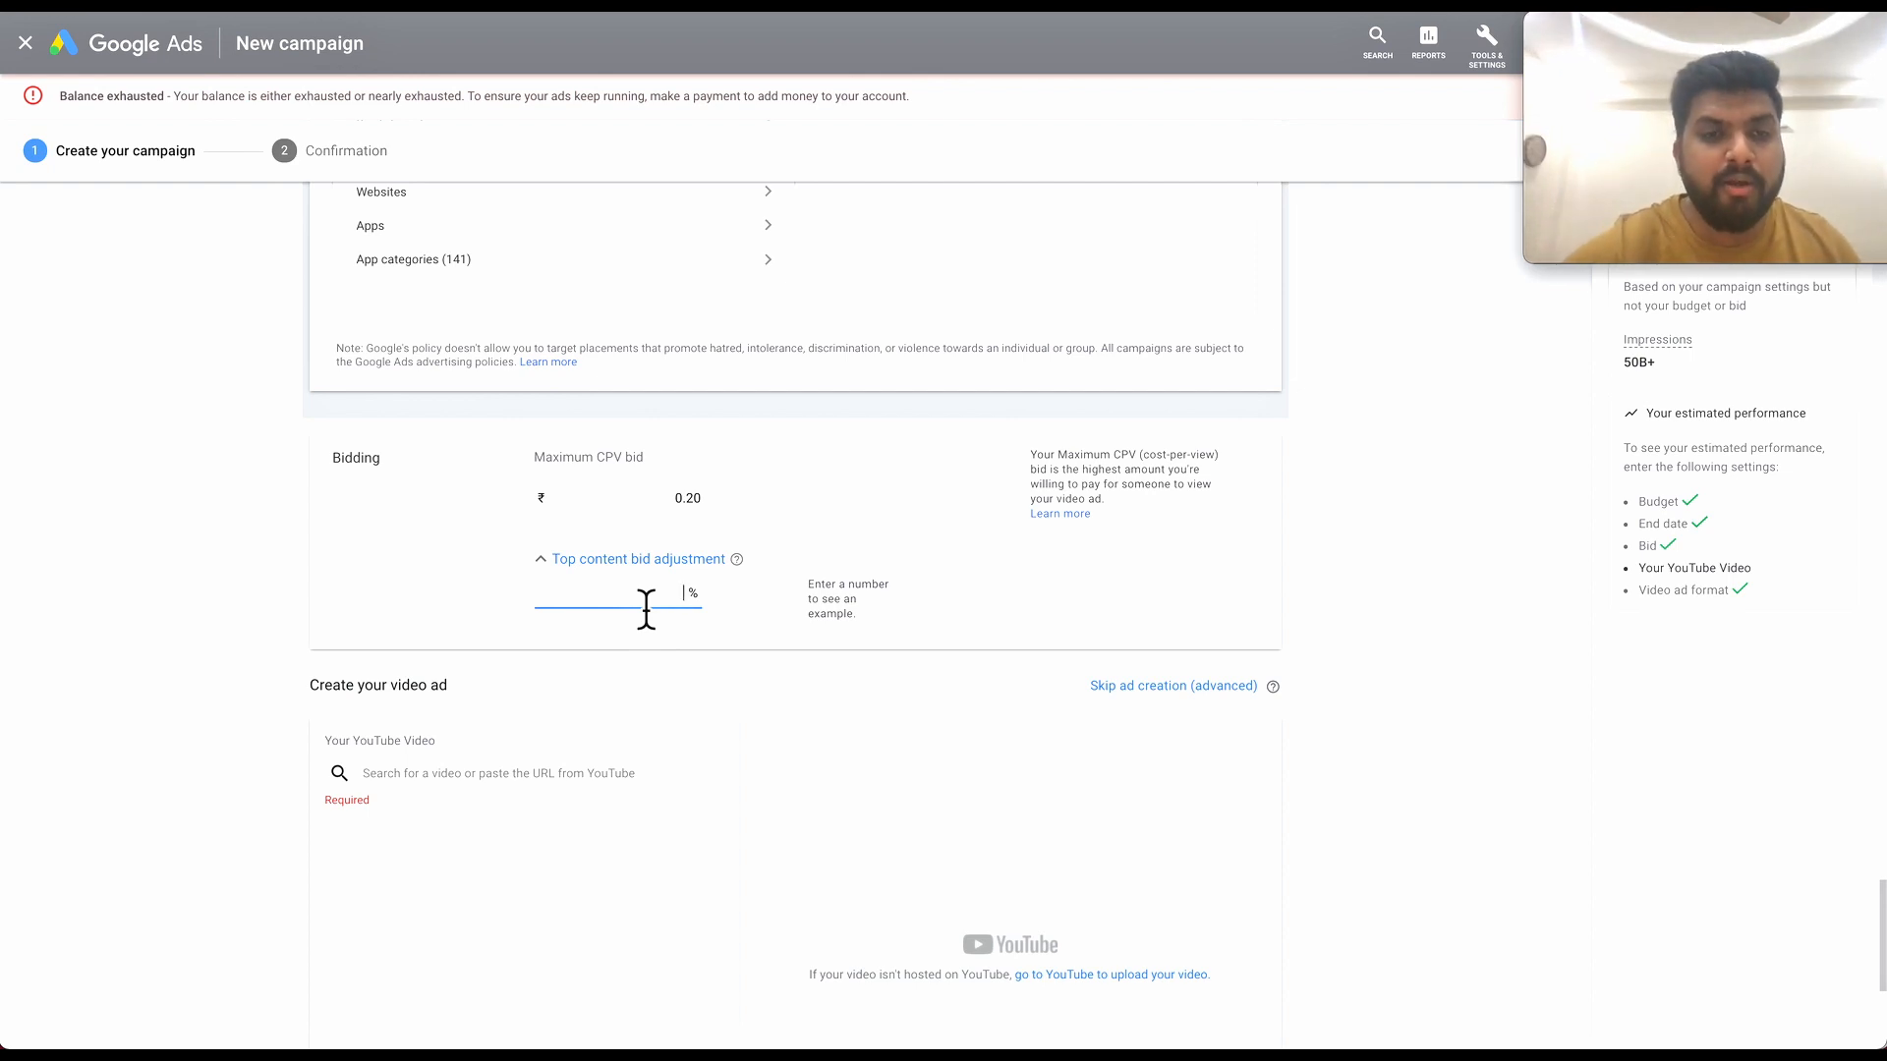
Add the YouTube video "#21 - Google Ads App Installs Complet…" to the ad by its URL and view the ad format and thumbnail options.
click(565, 779)
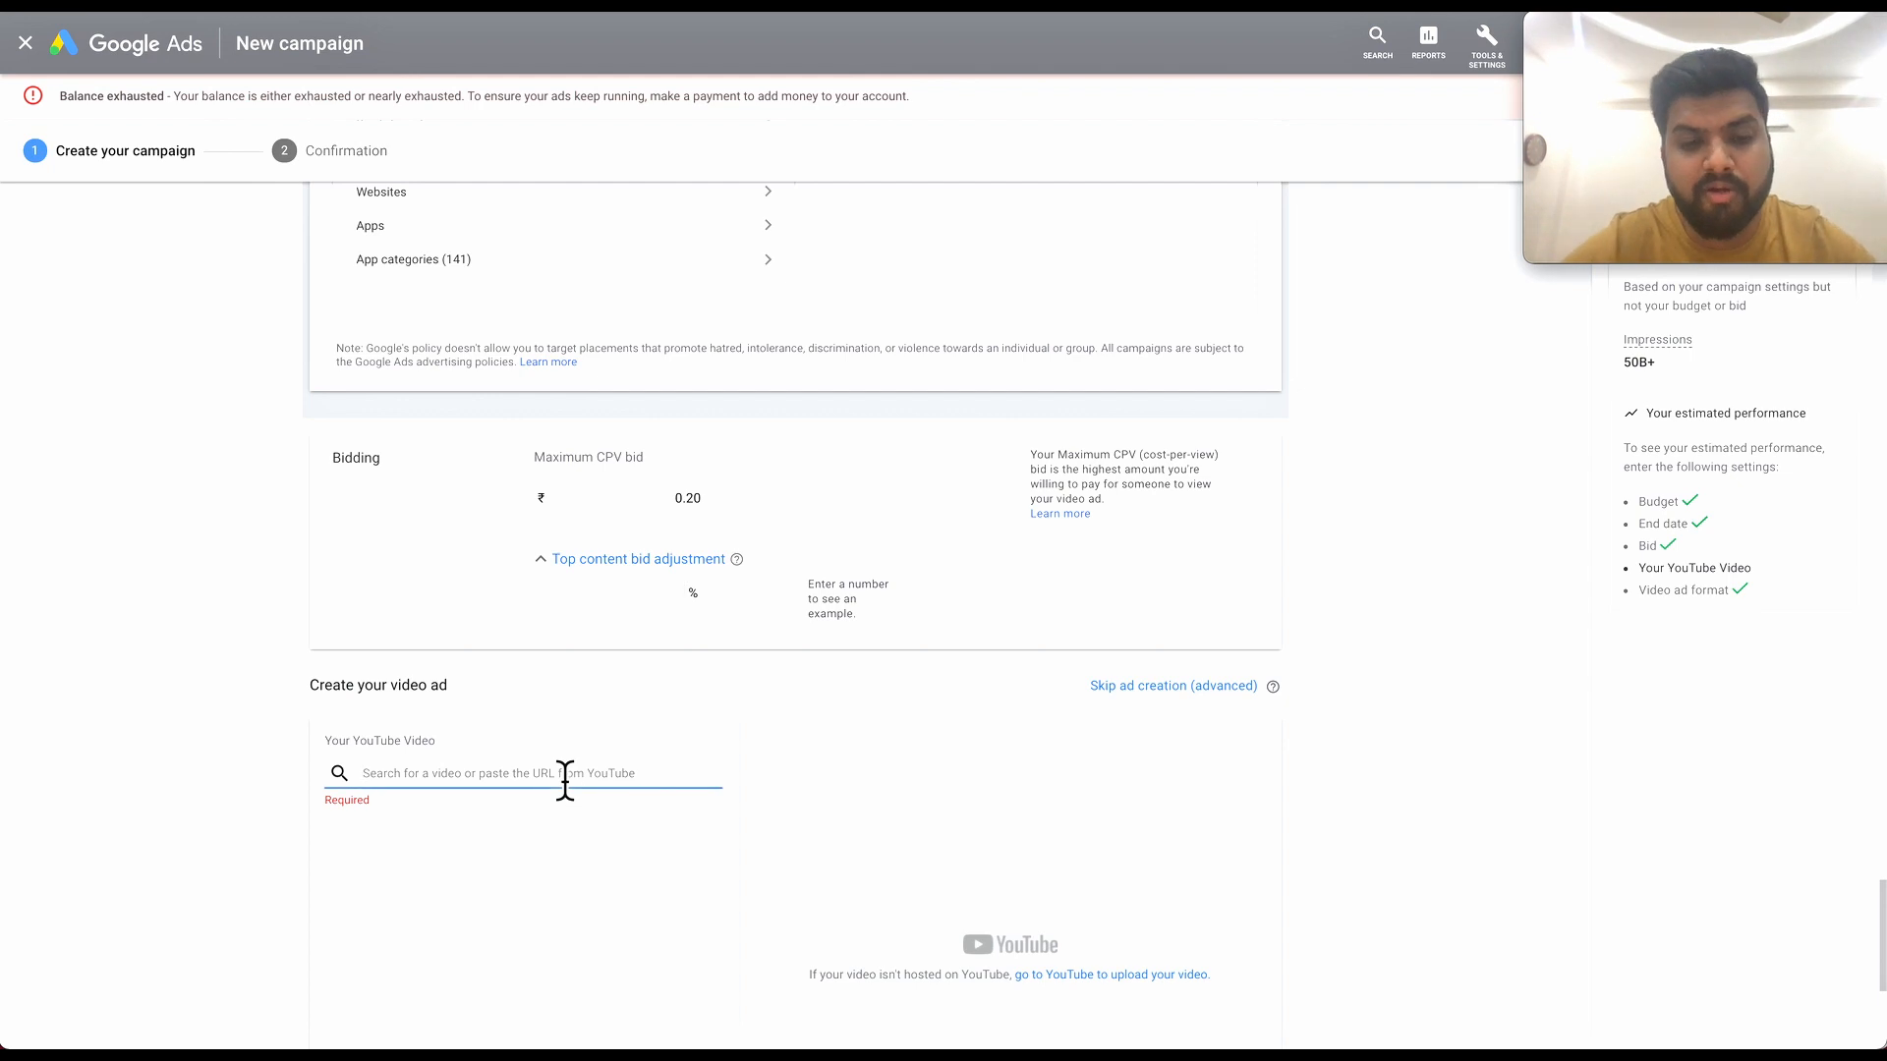
text(https://www.youtube.com/watch?v=Y2J2bHTscg)
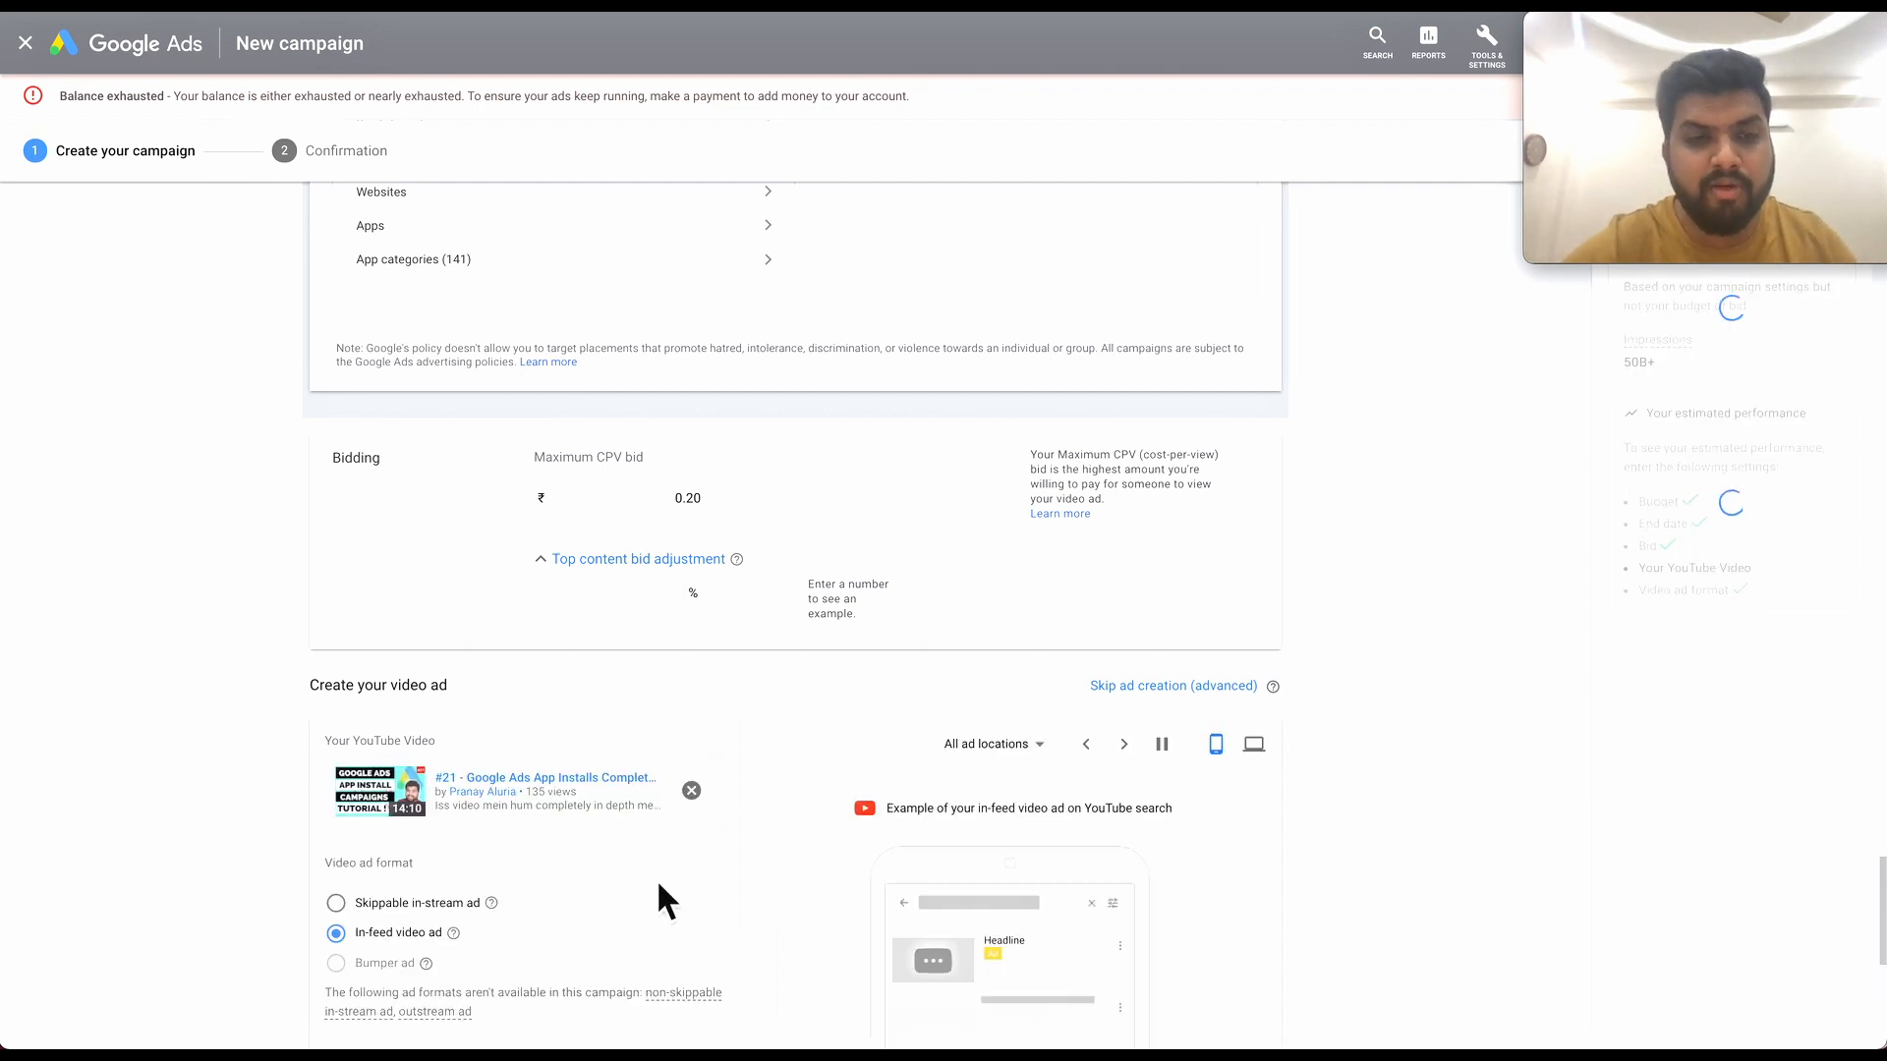
scroll(639, 890, down, 3)
scroll(648, 900, down, 1)
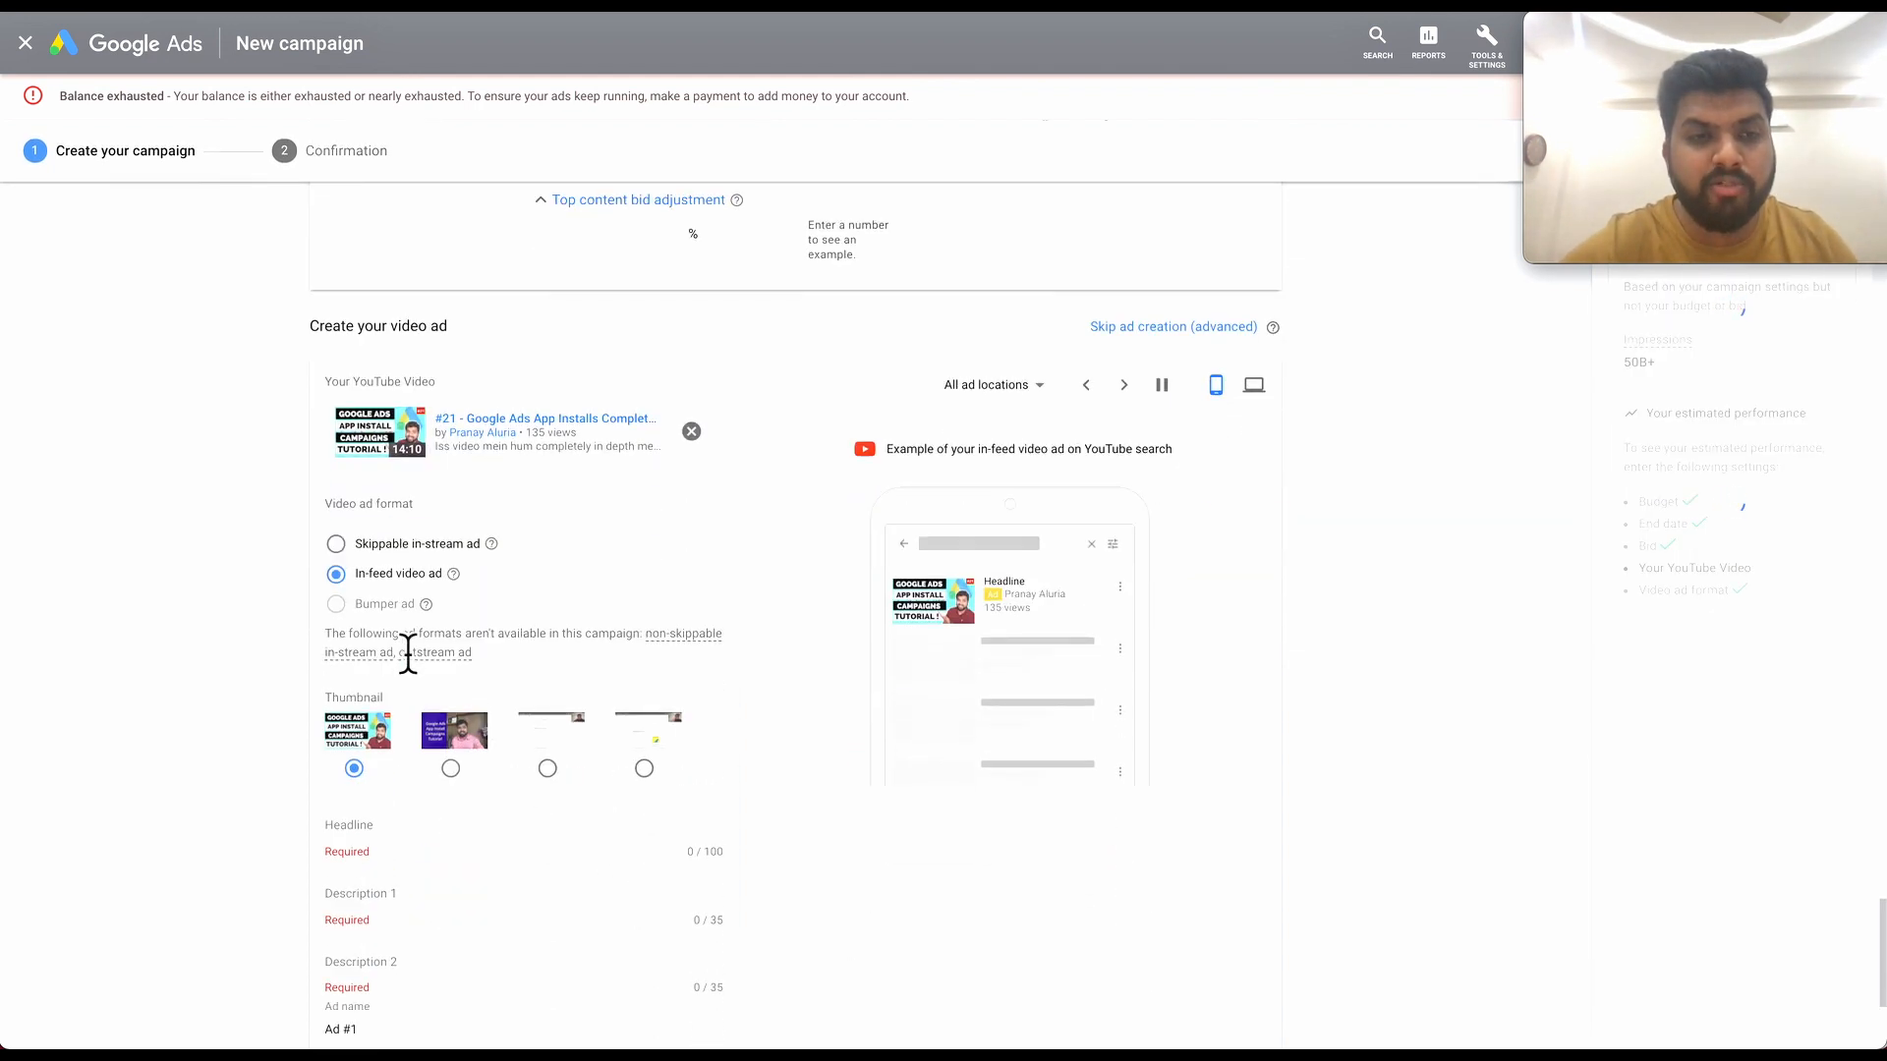
mouse_move(431, 608)
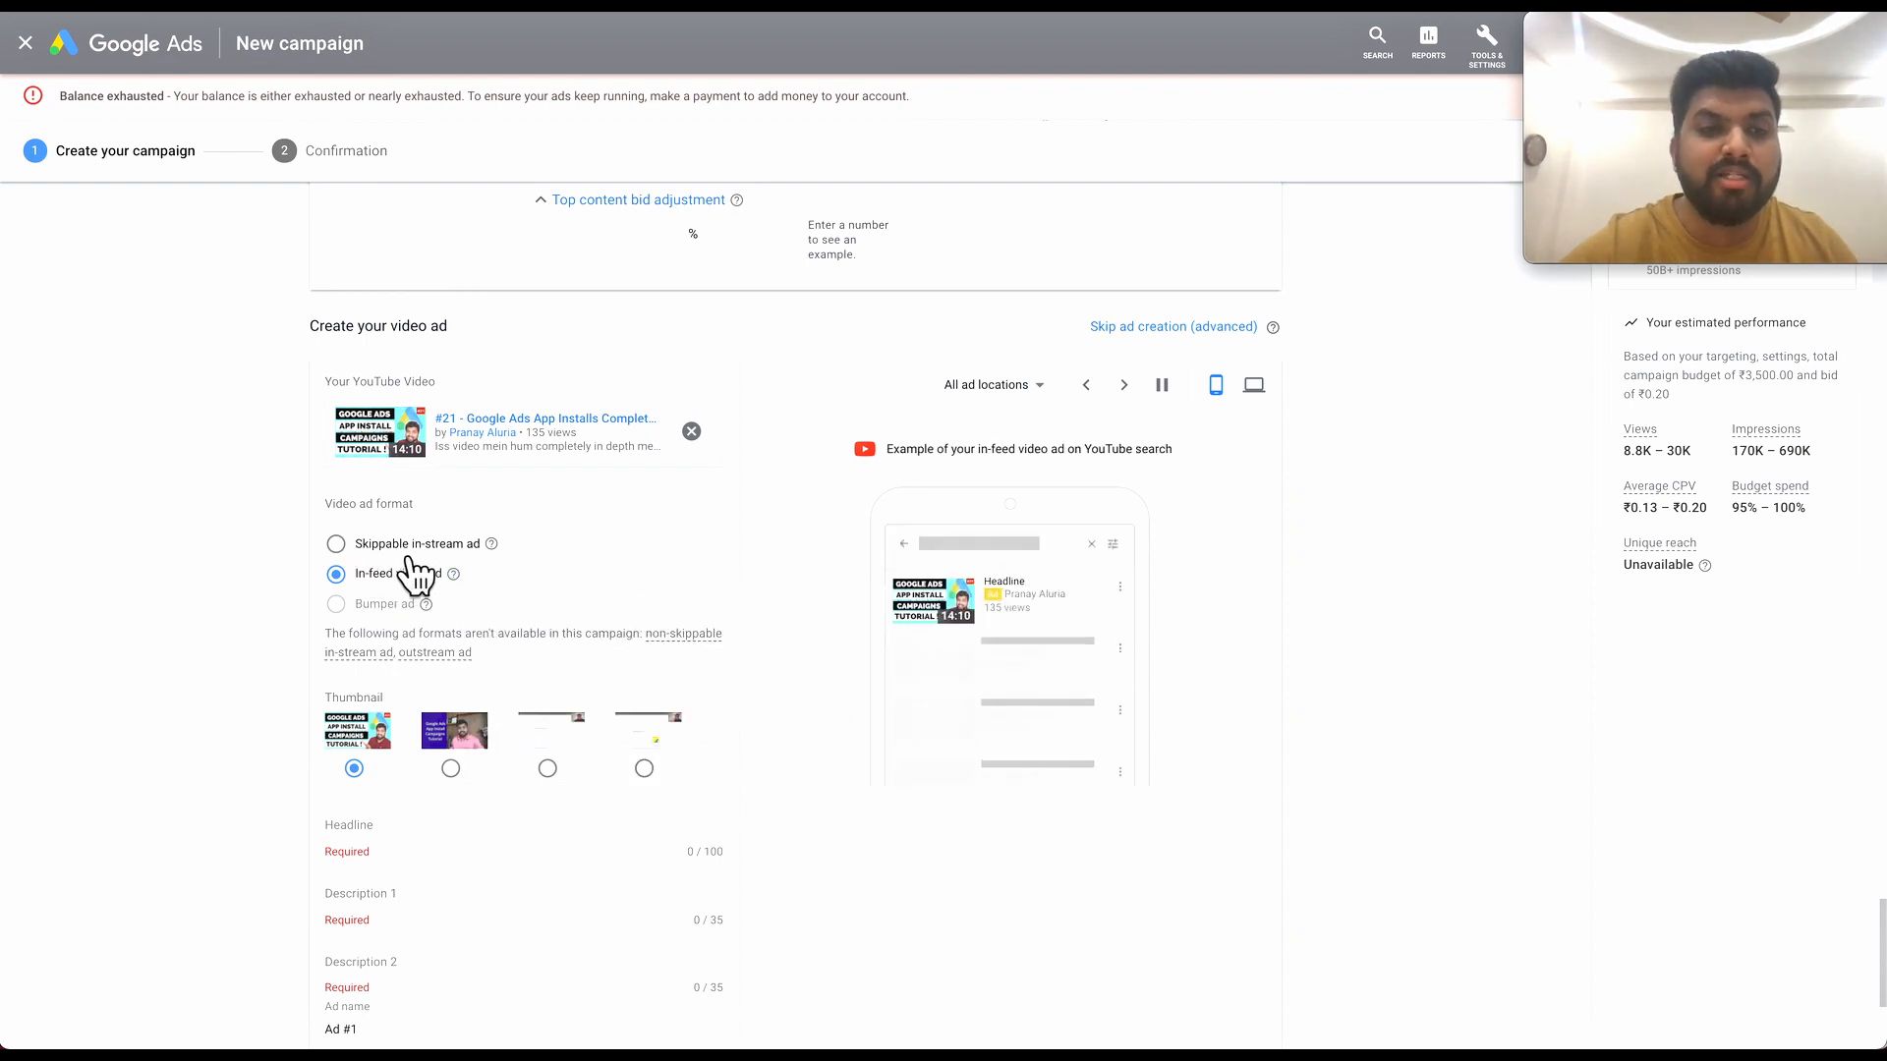
click(372, 547)
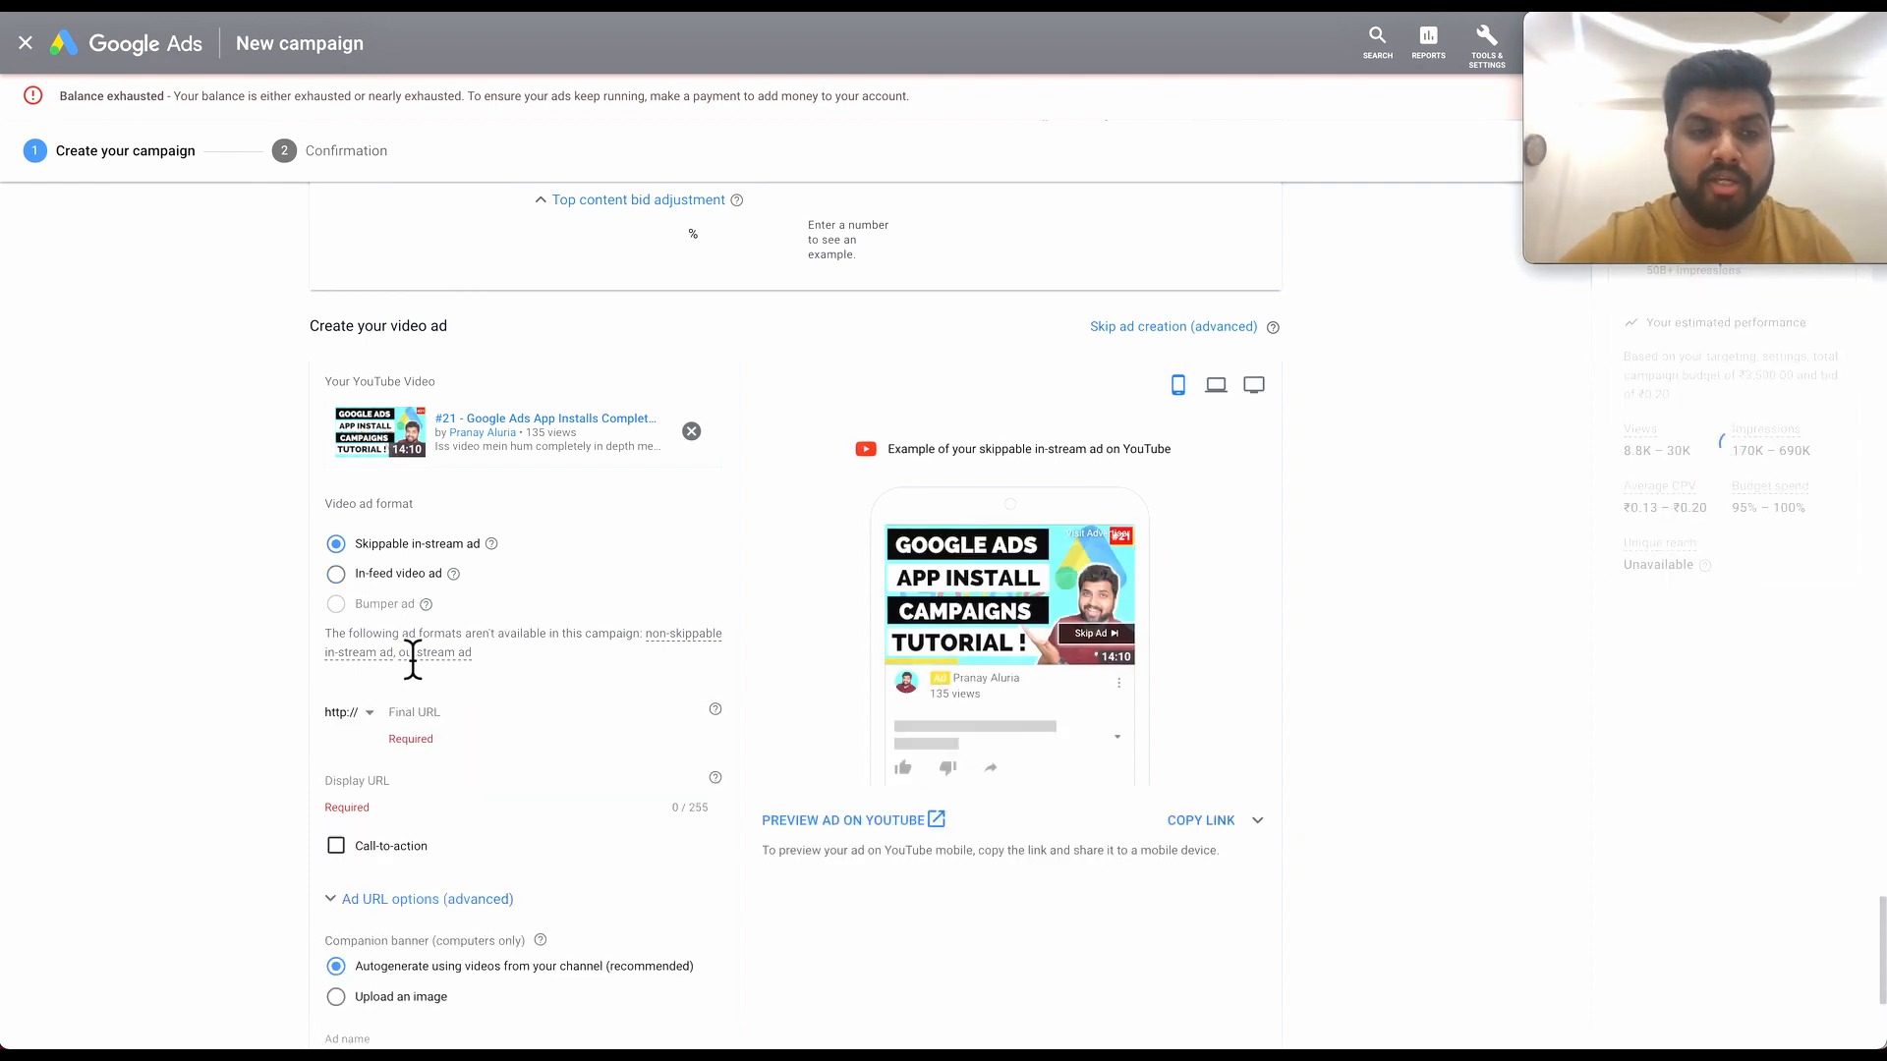
mouse_move(404, 653)
scroll(490, 629, down, 2)
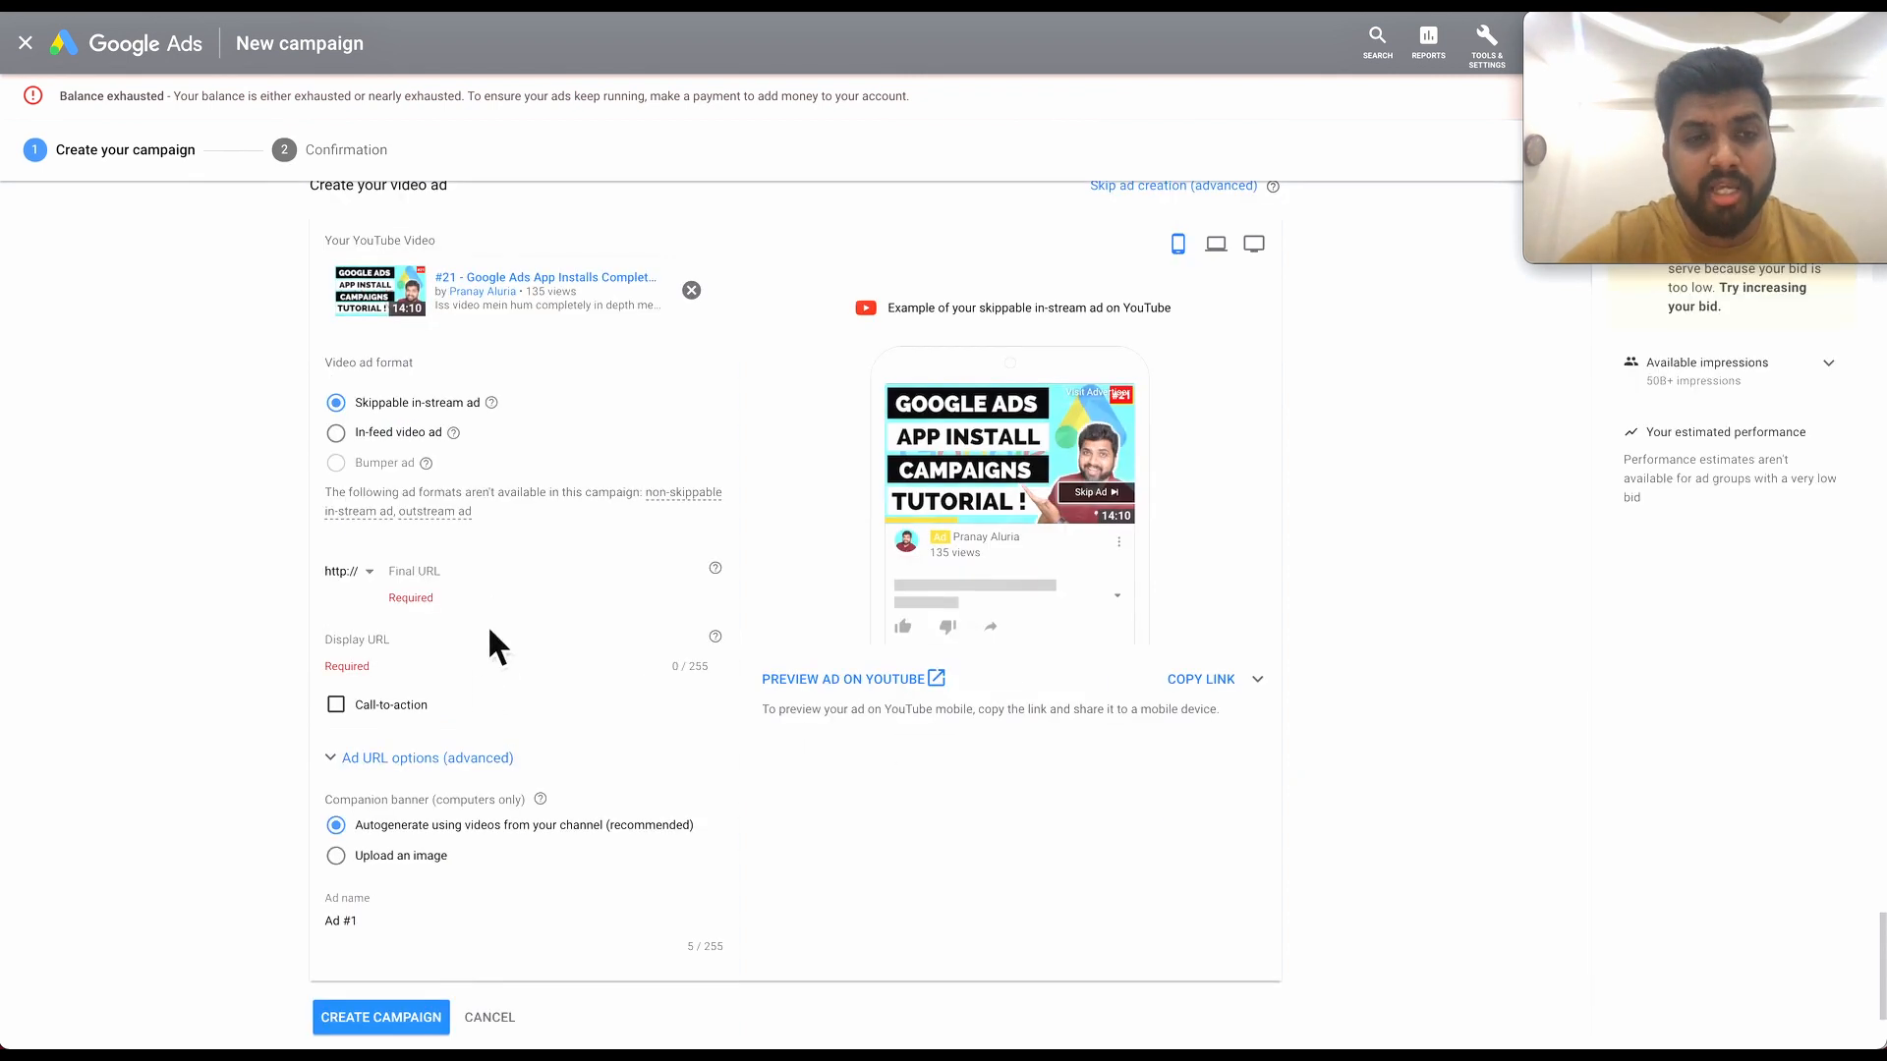
click(486, 585)
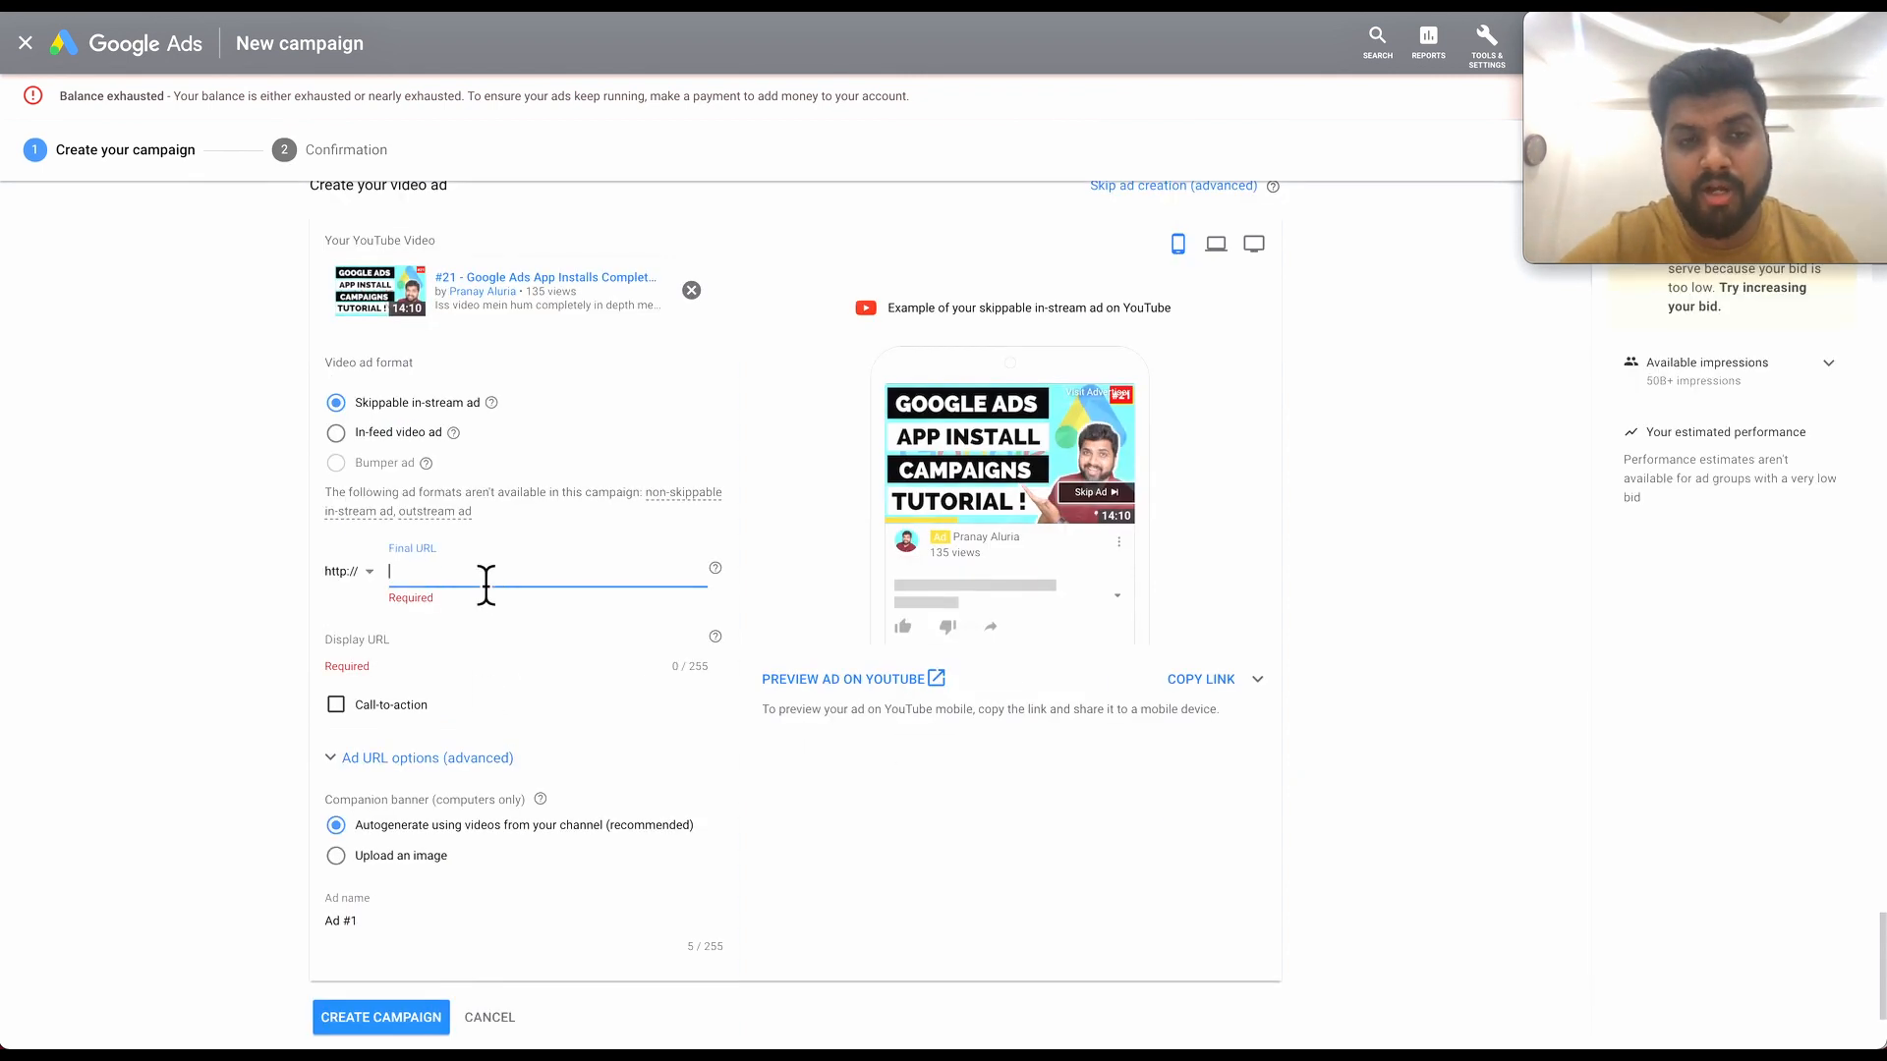
text(www)
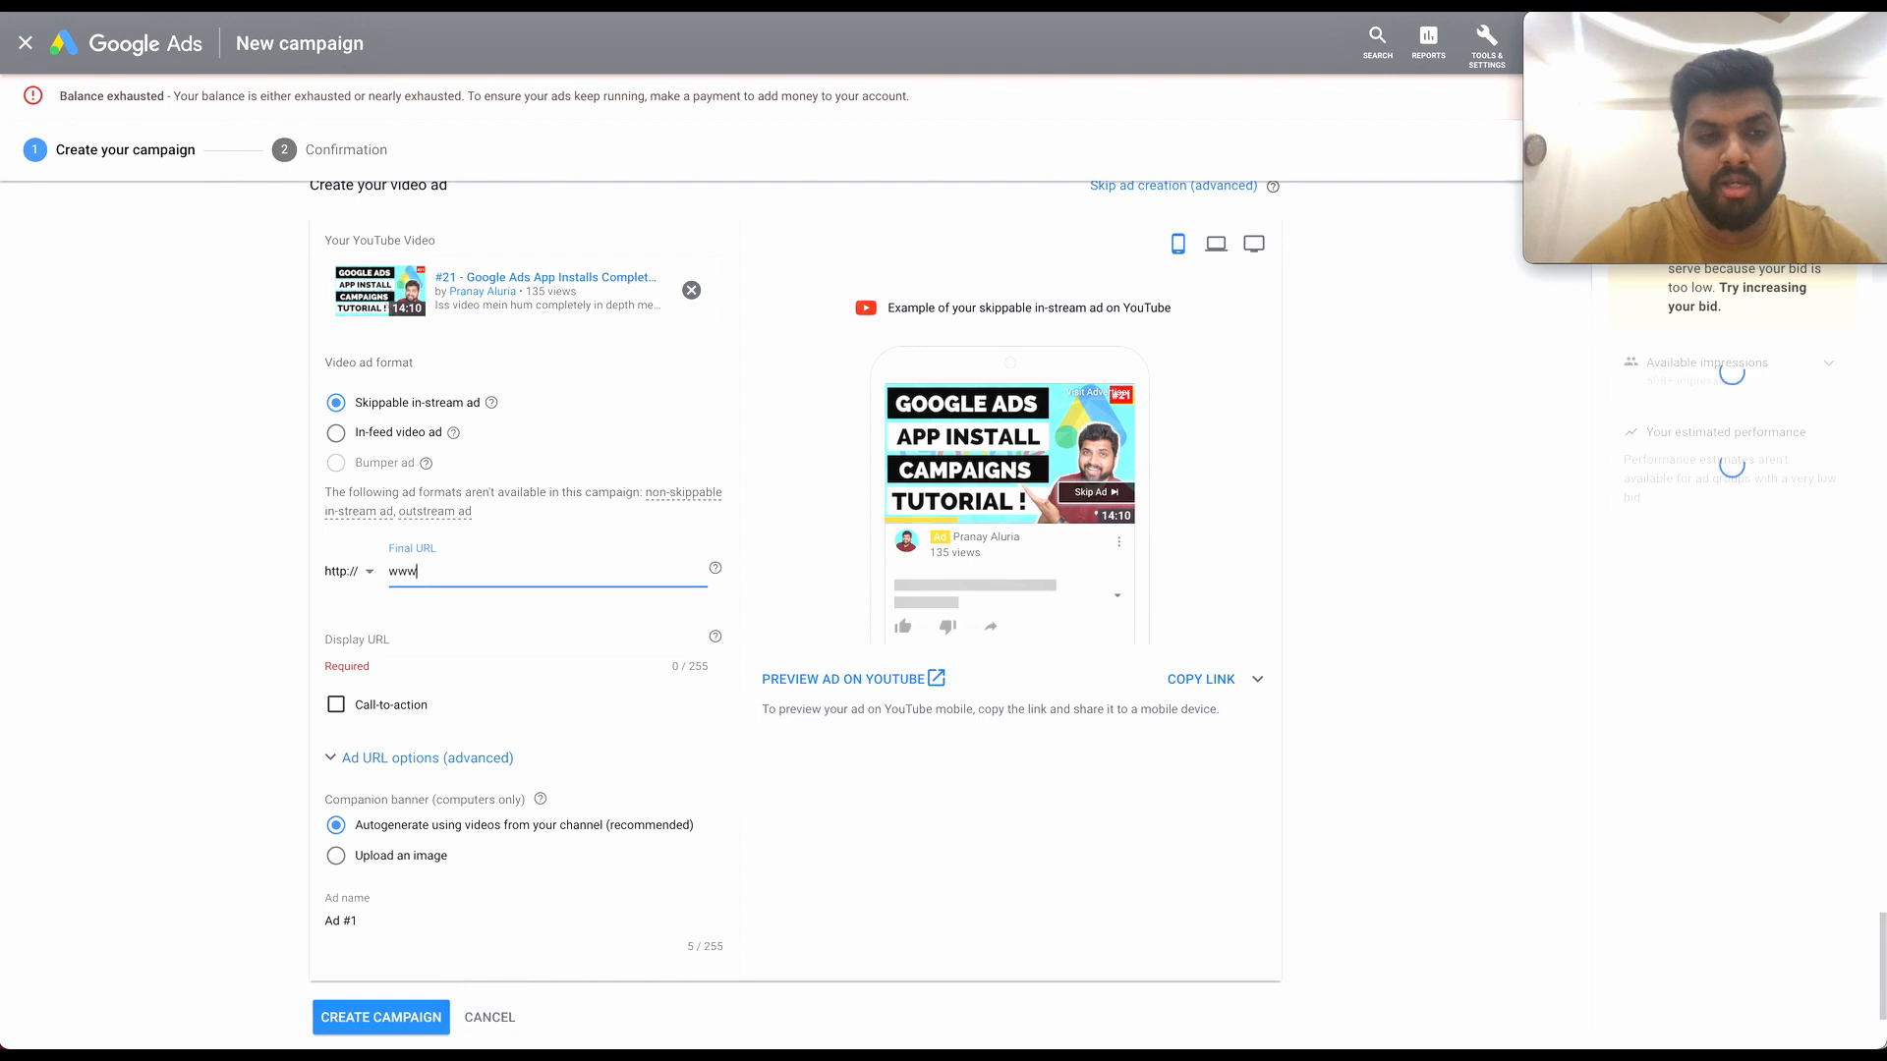
text(.flip)
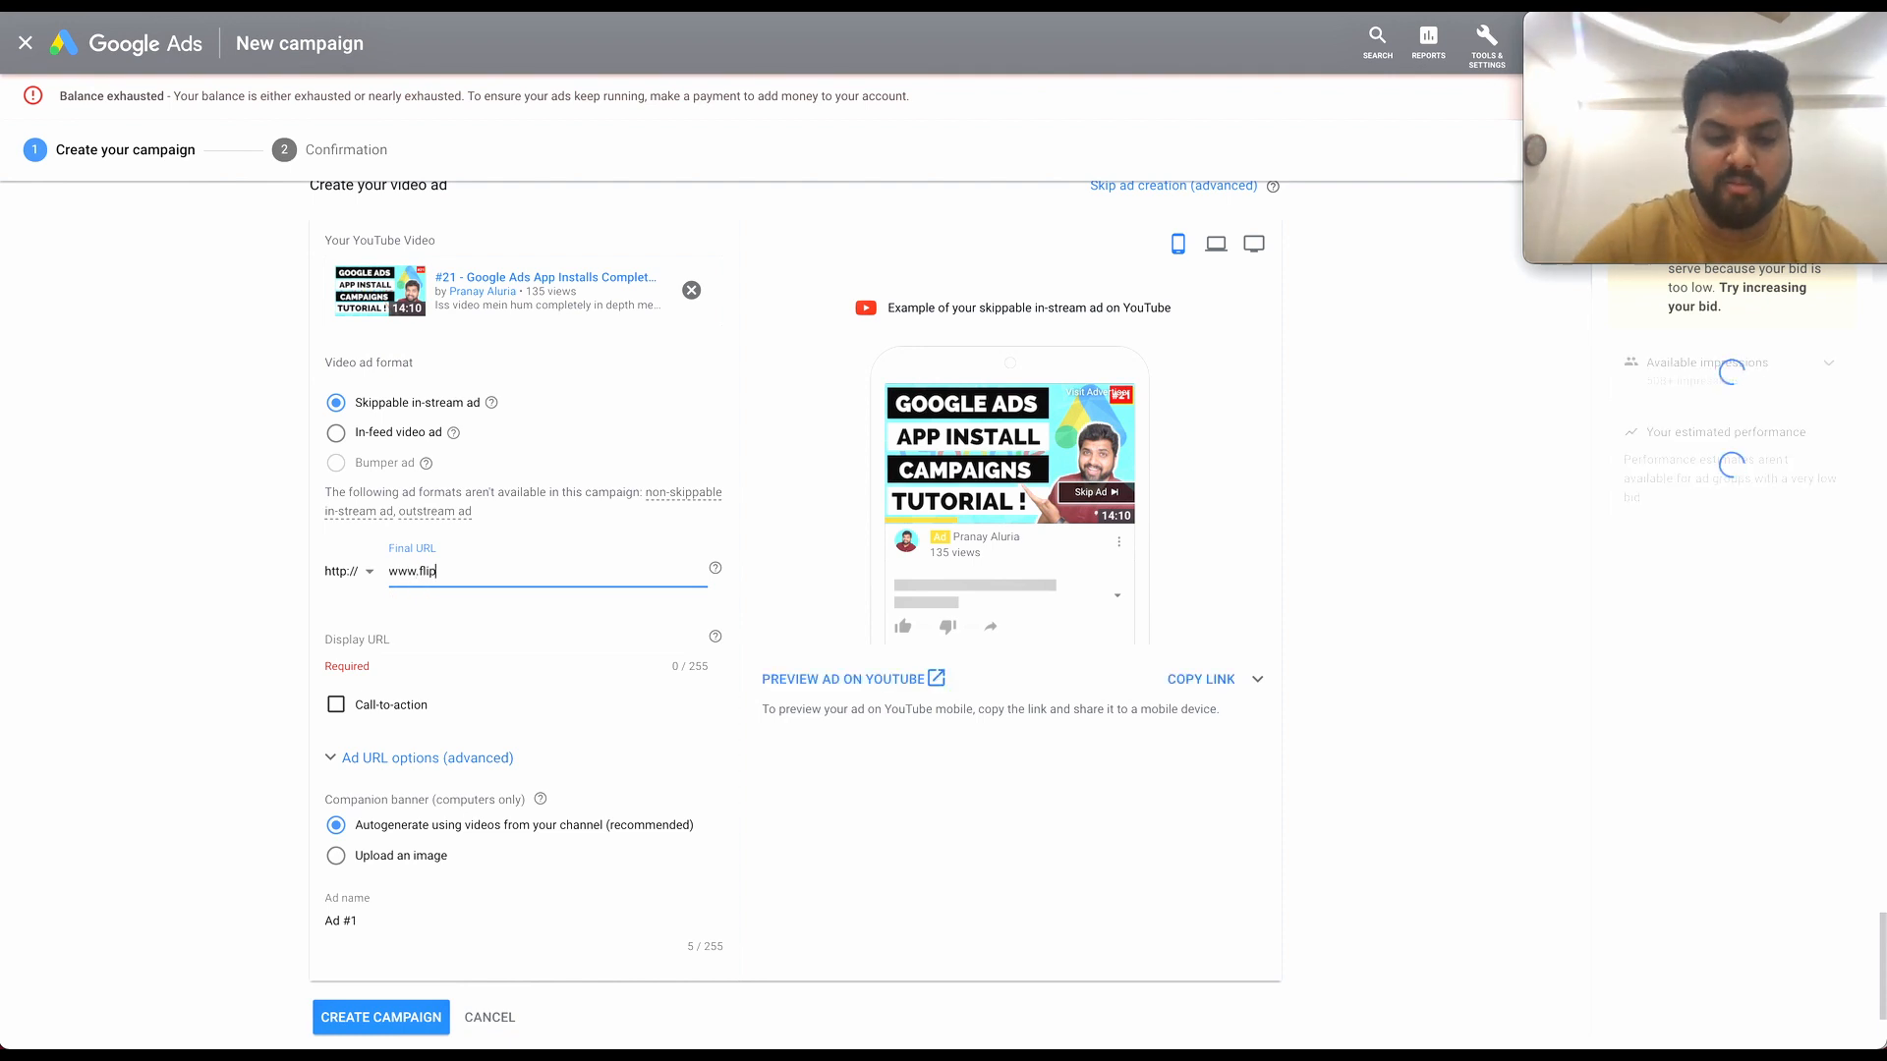
text(kart.com)
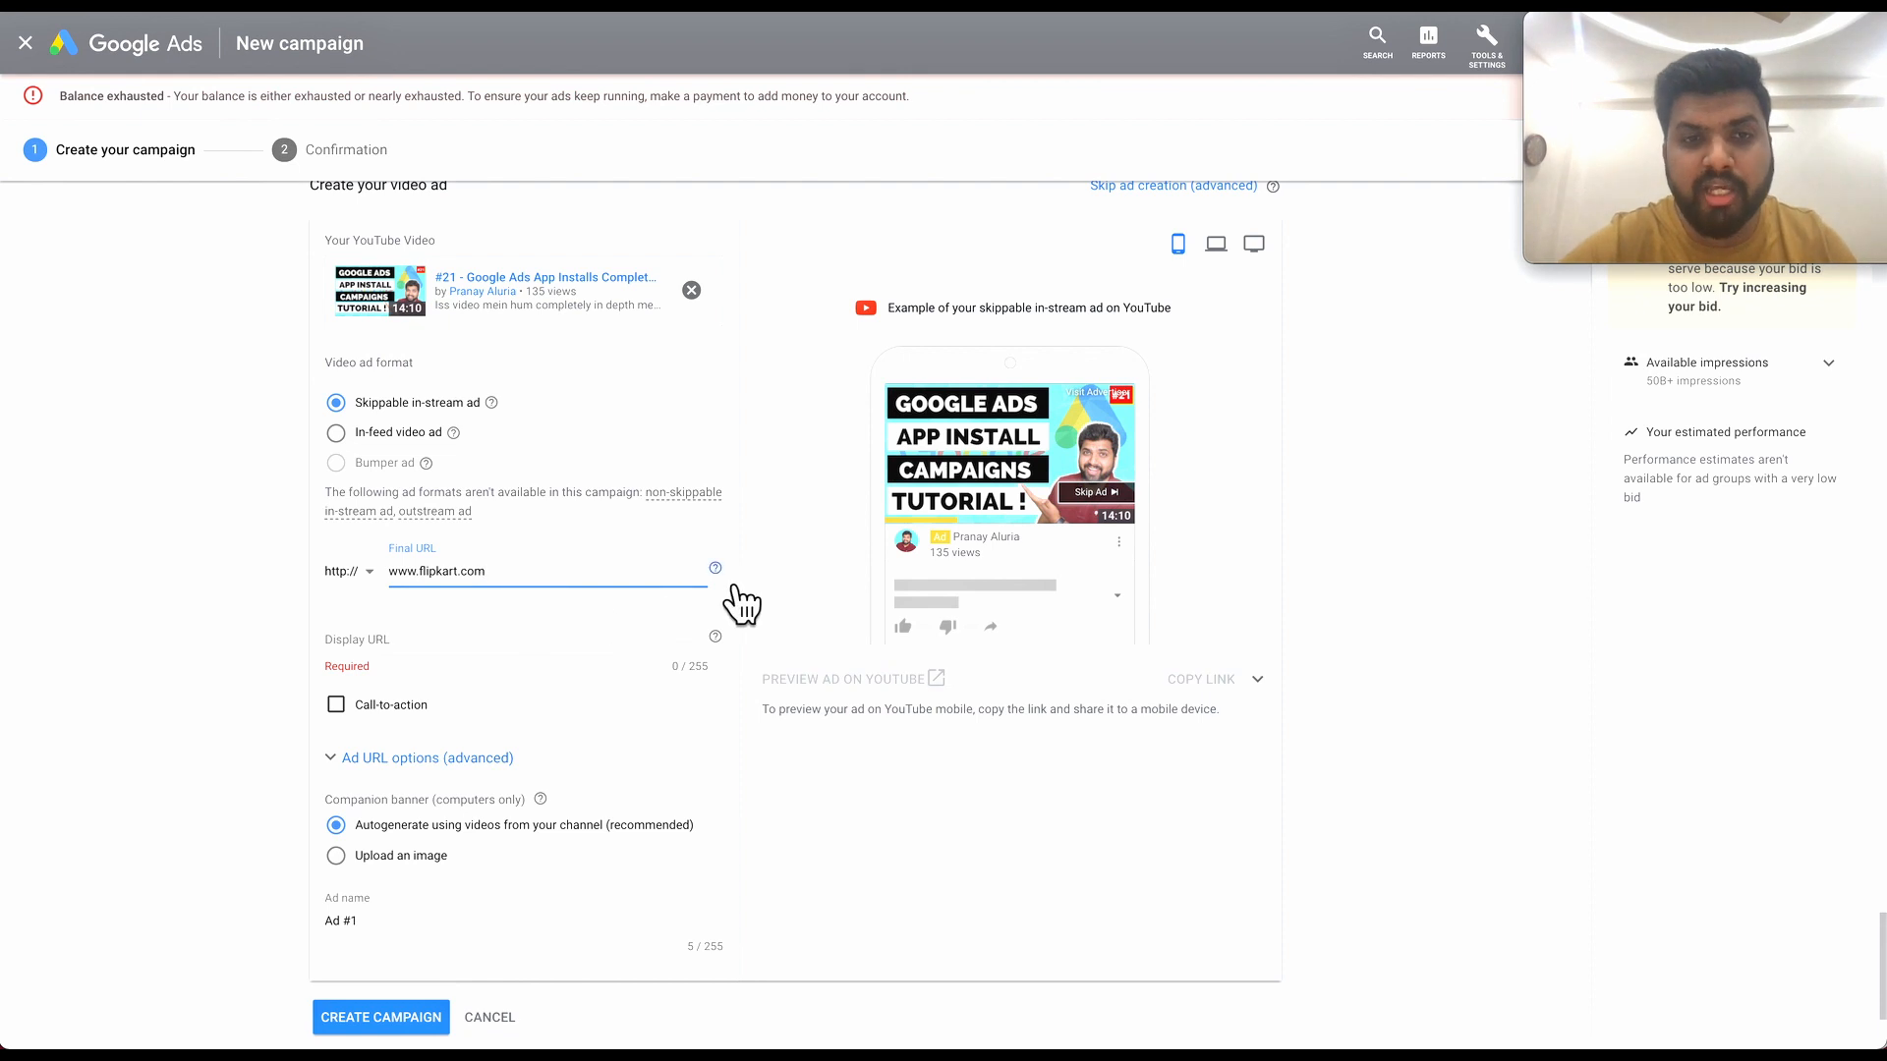
mouse_move(716, 570)
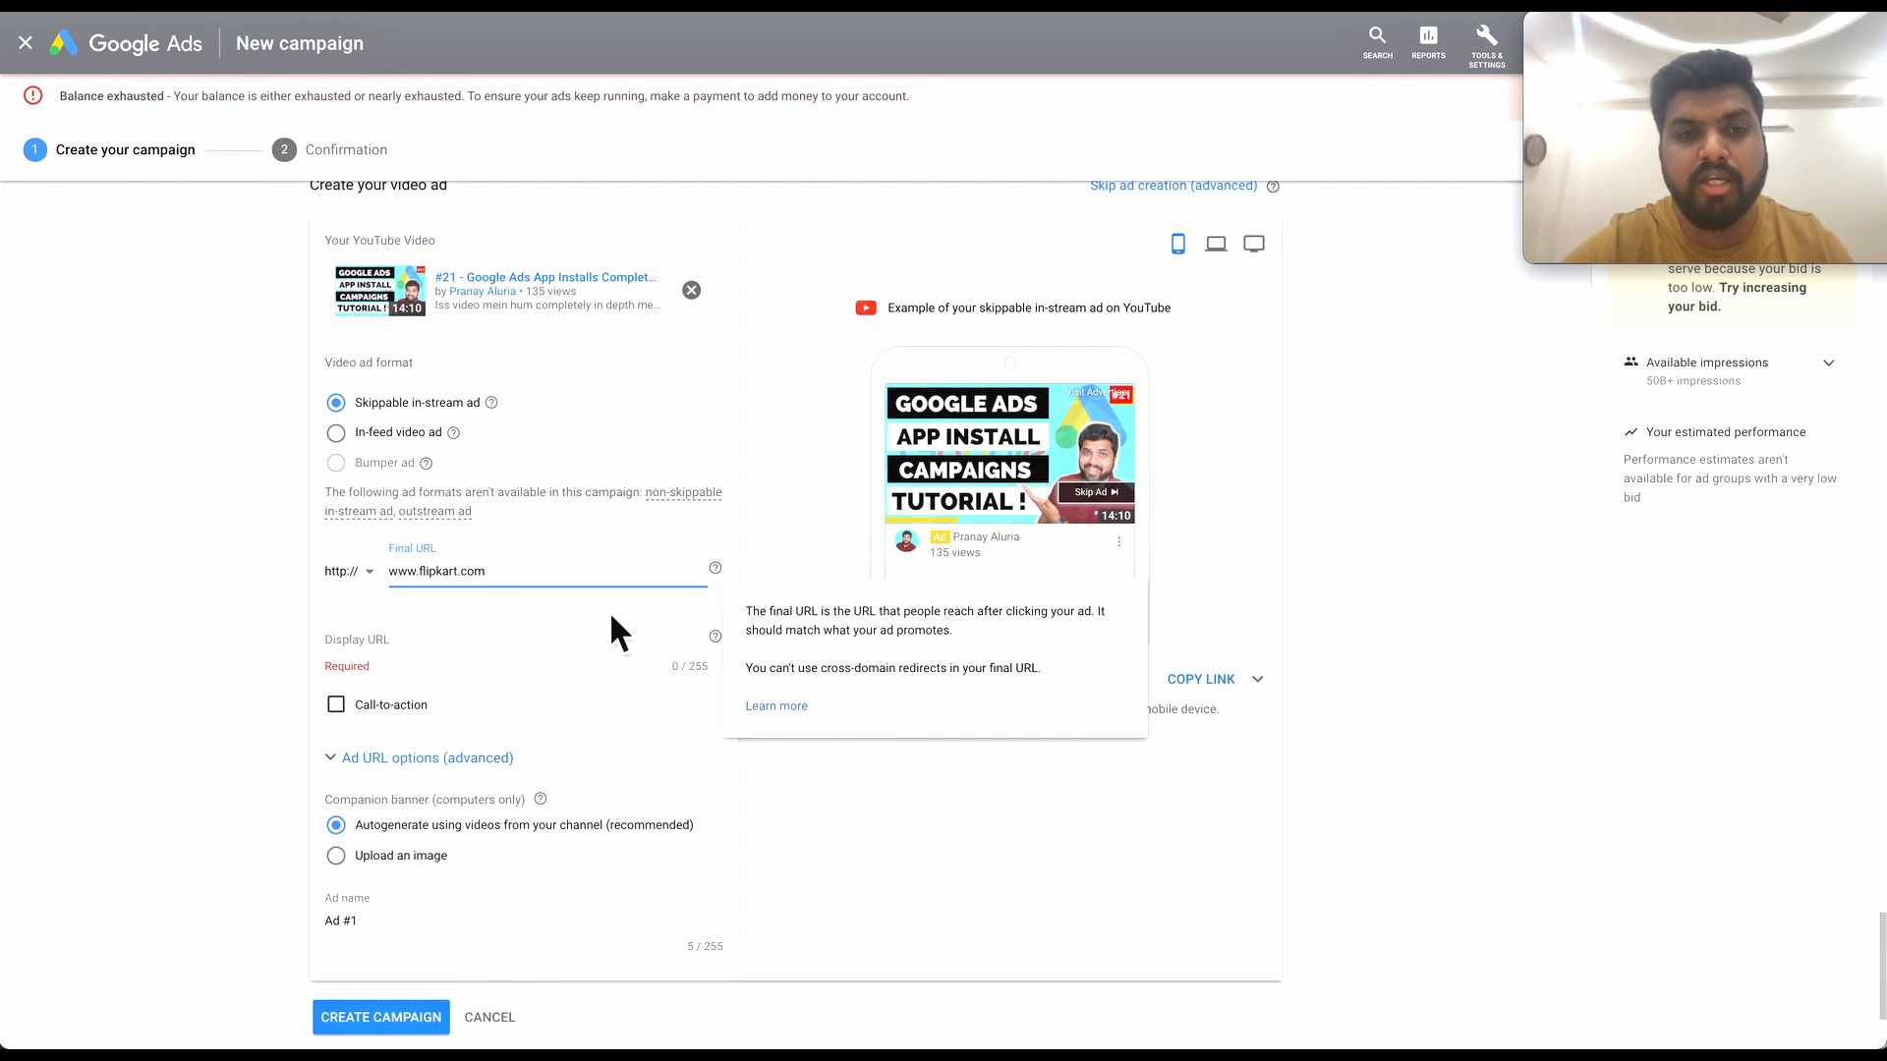
click(543, 637)
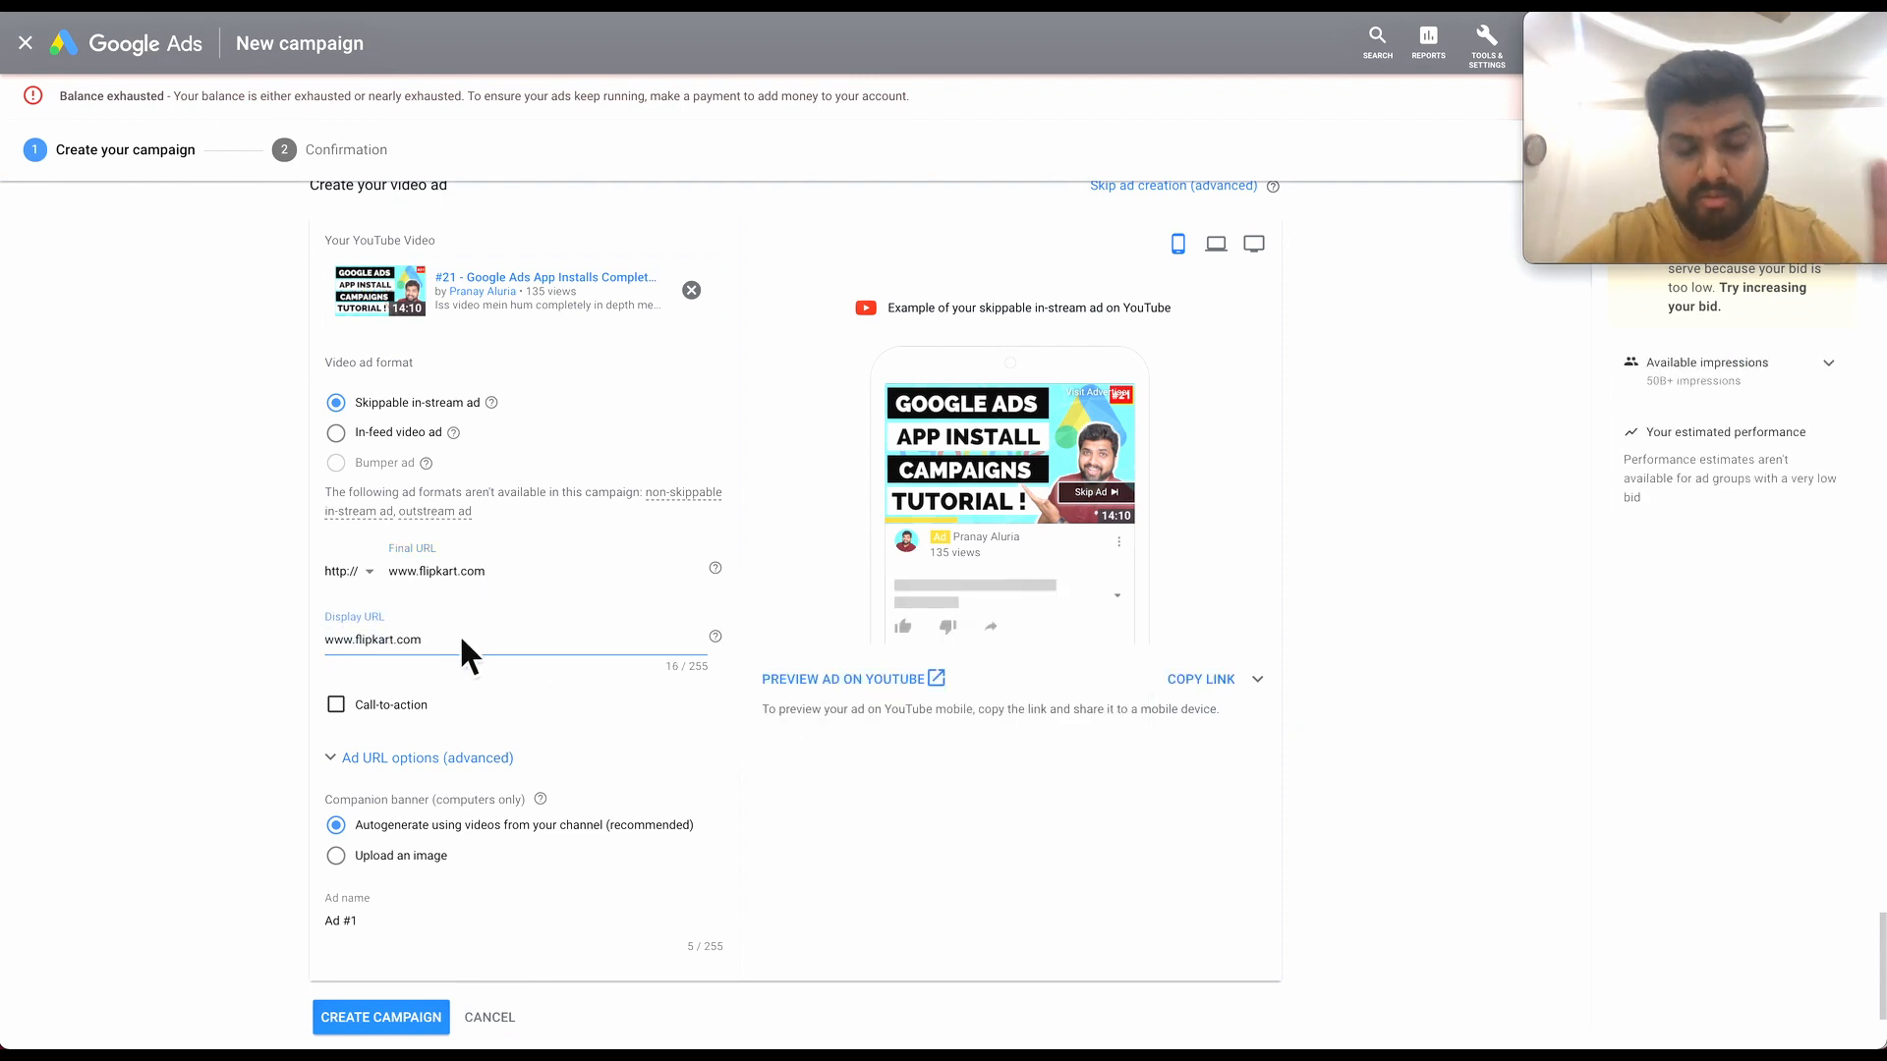
triple_click(503, 582)
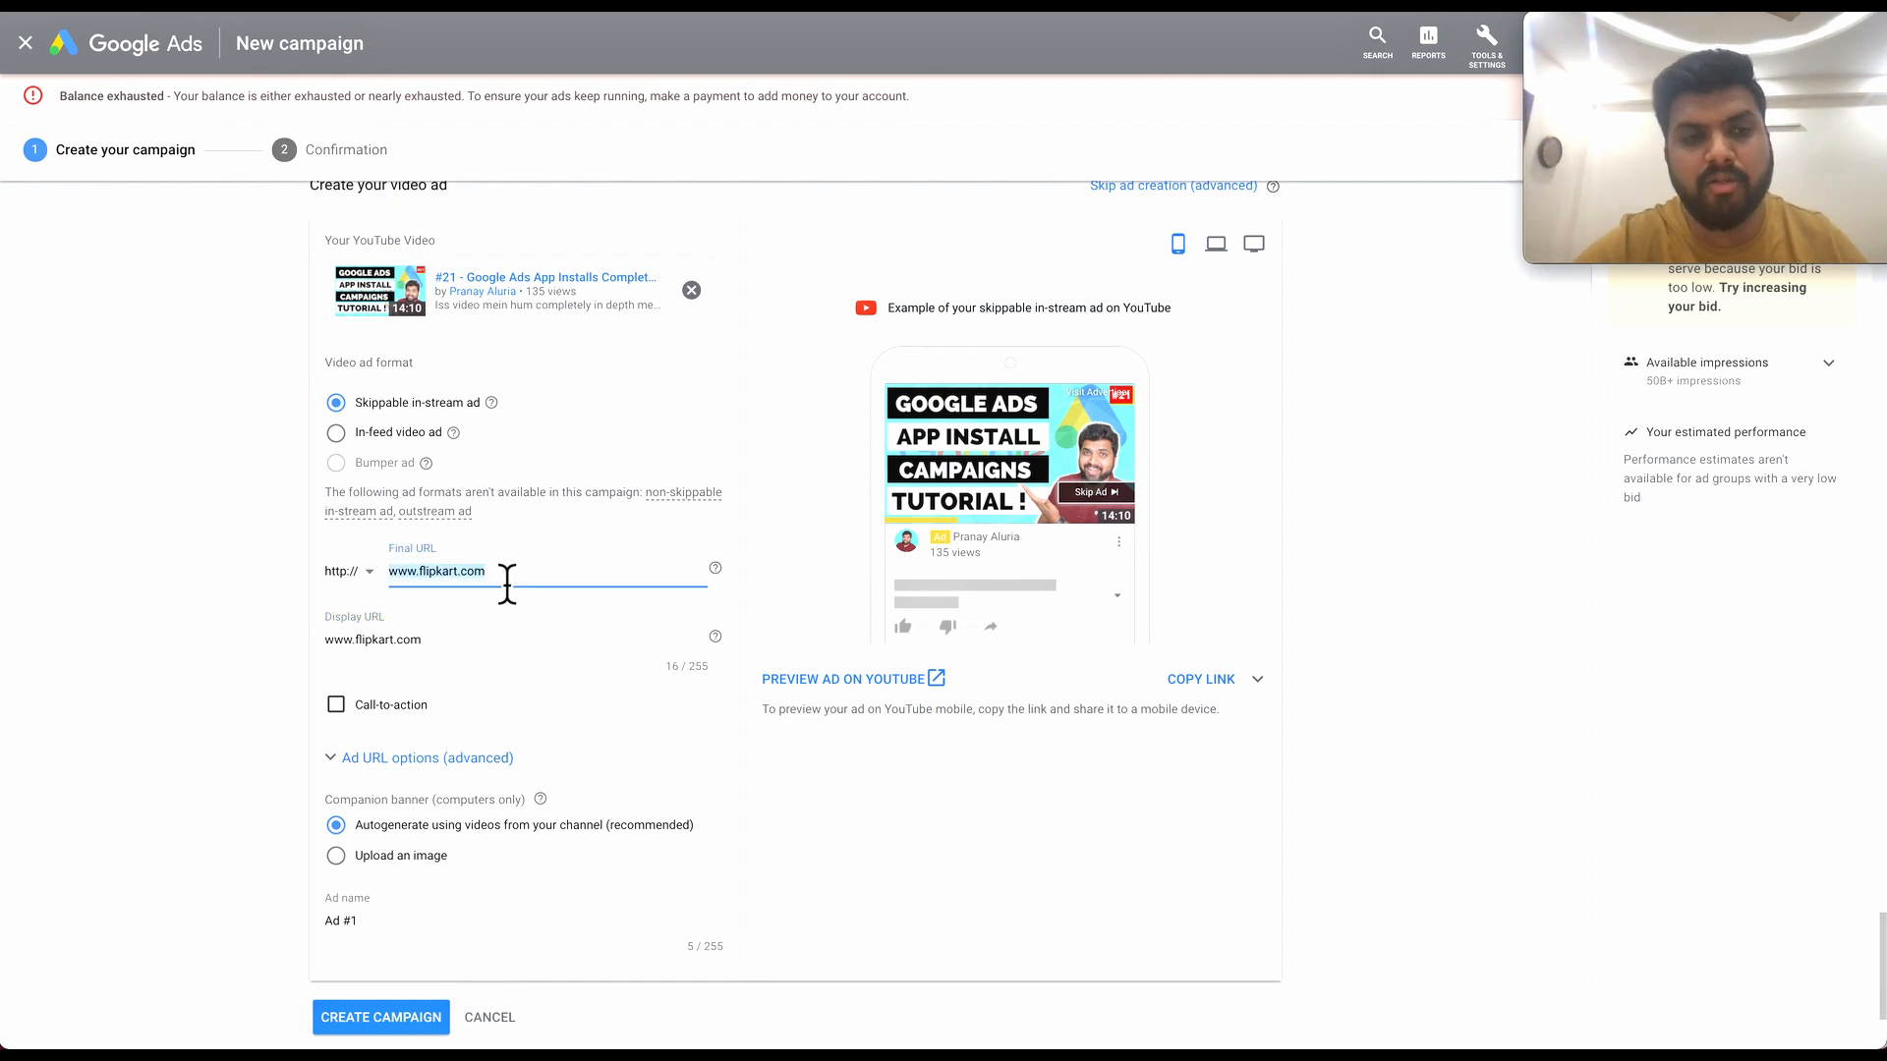
text(www.youtube.com/watch?v=0Y2J2bHTscg)
click(498, 651)
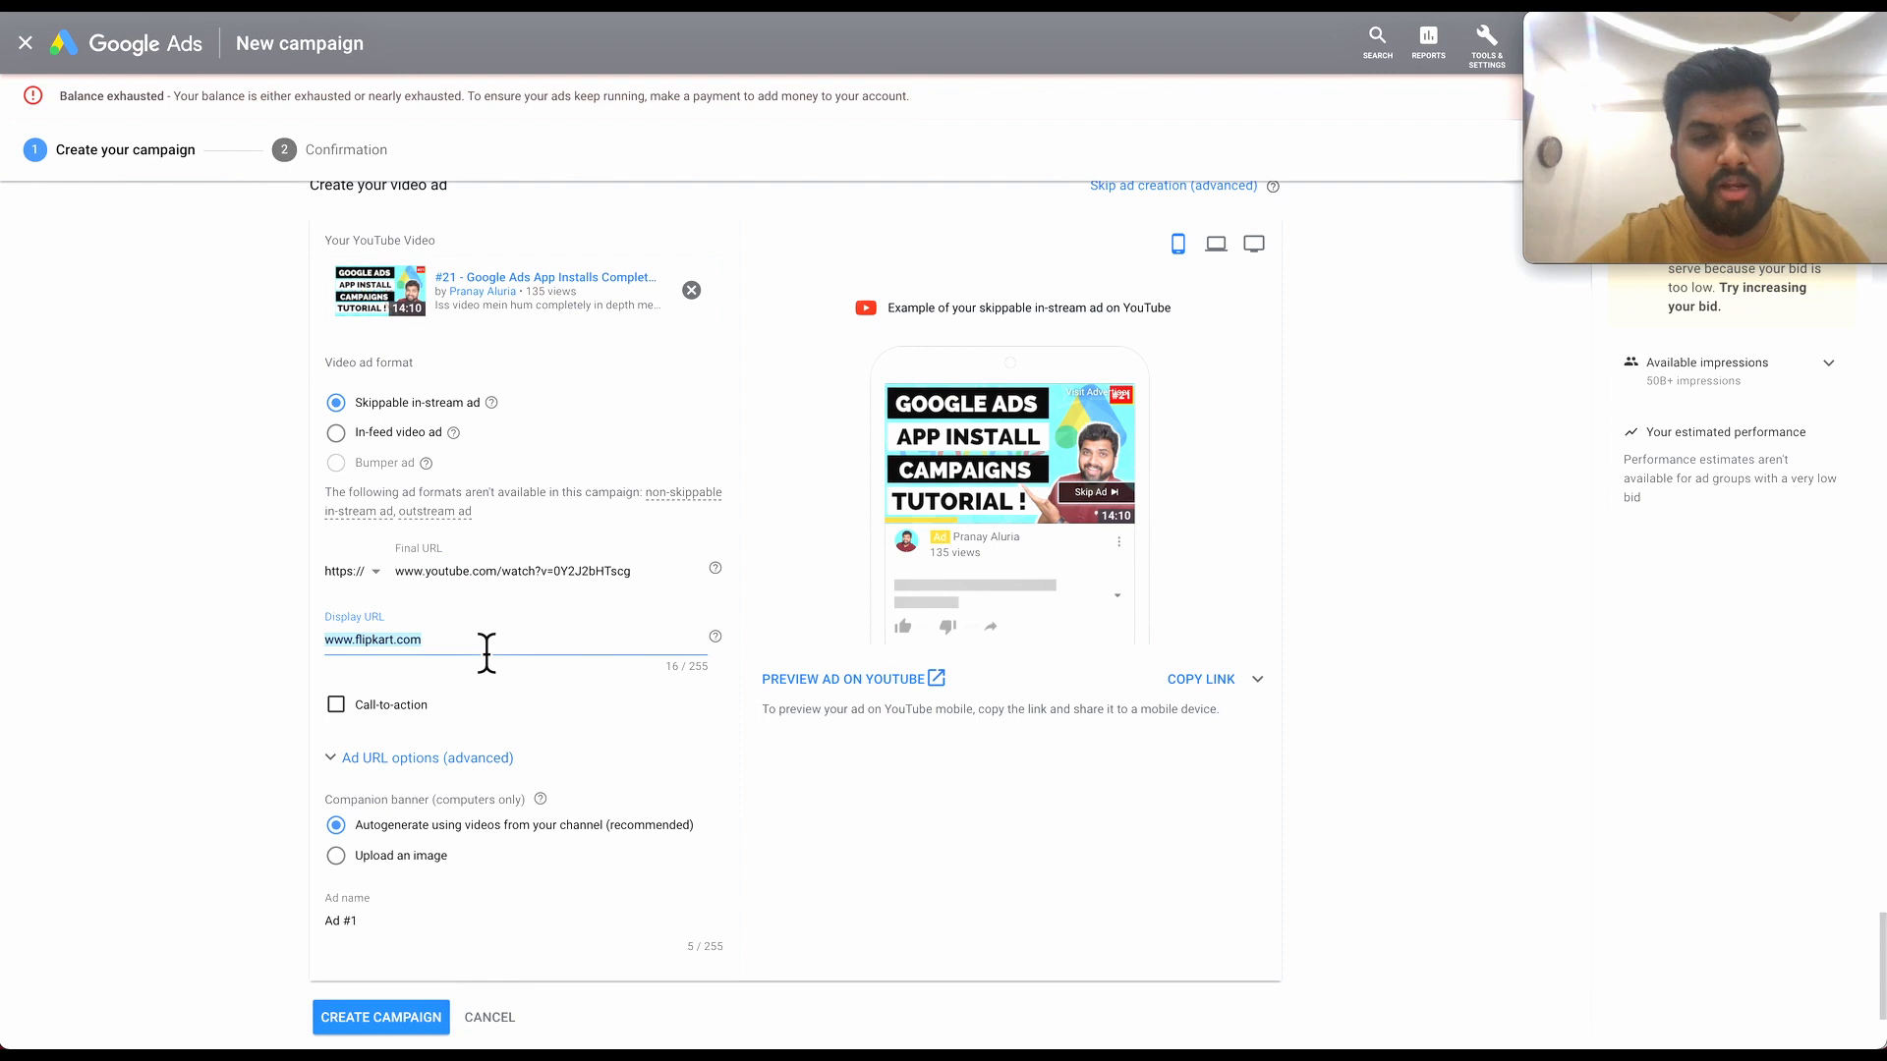
click(487, 653)
triple_click(486, 654)
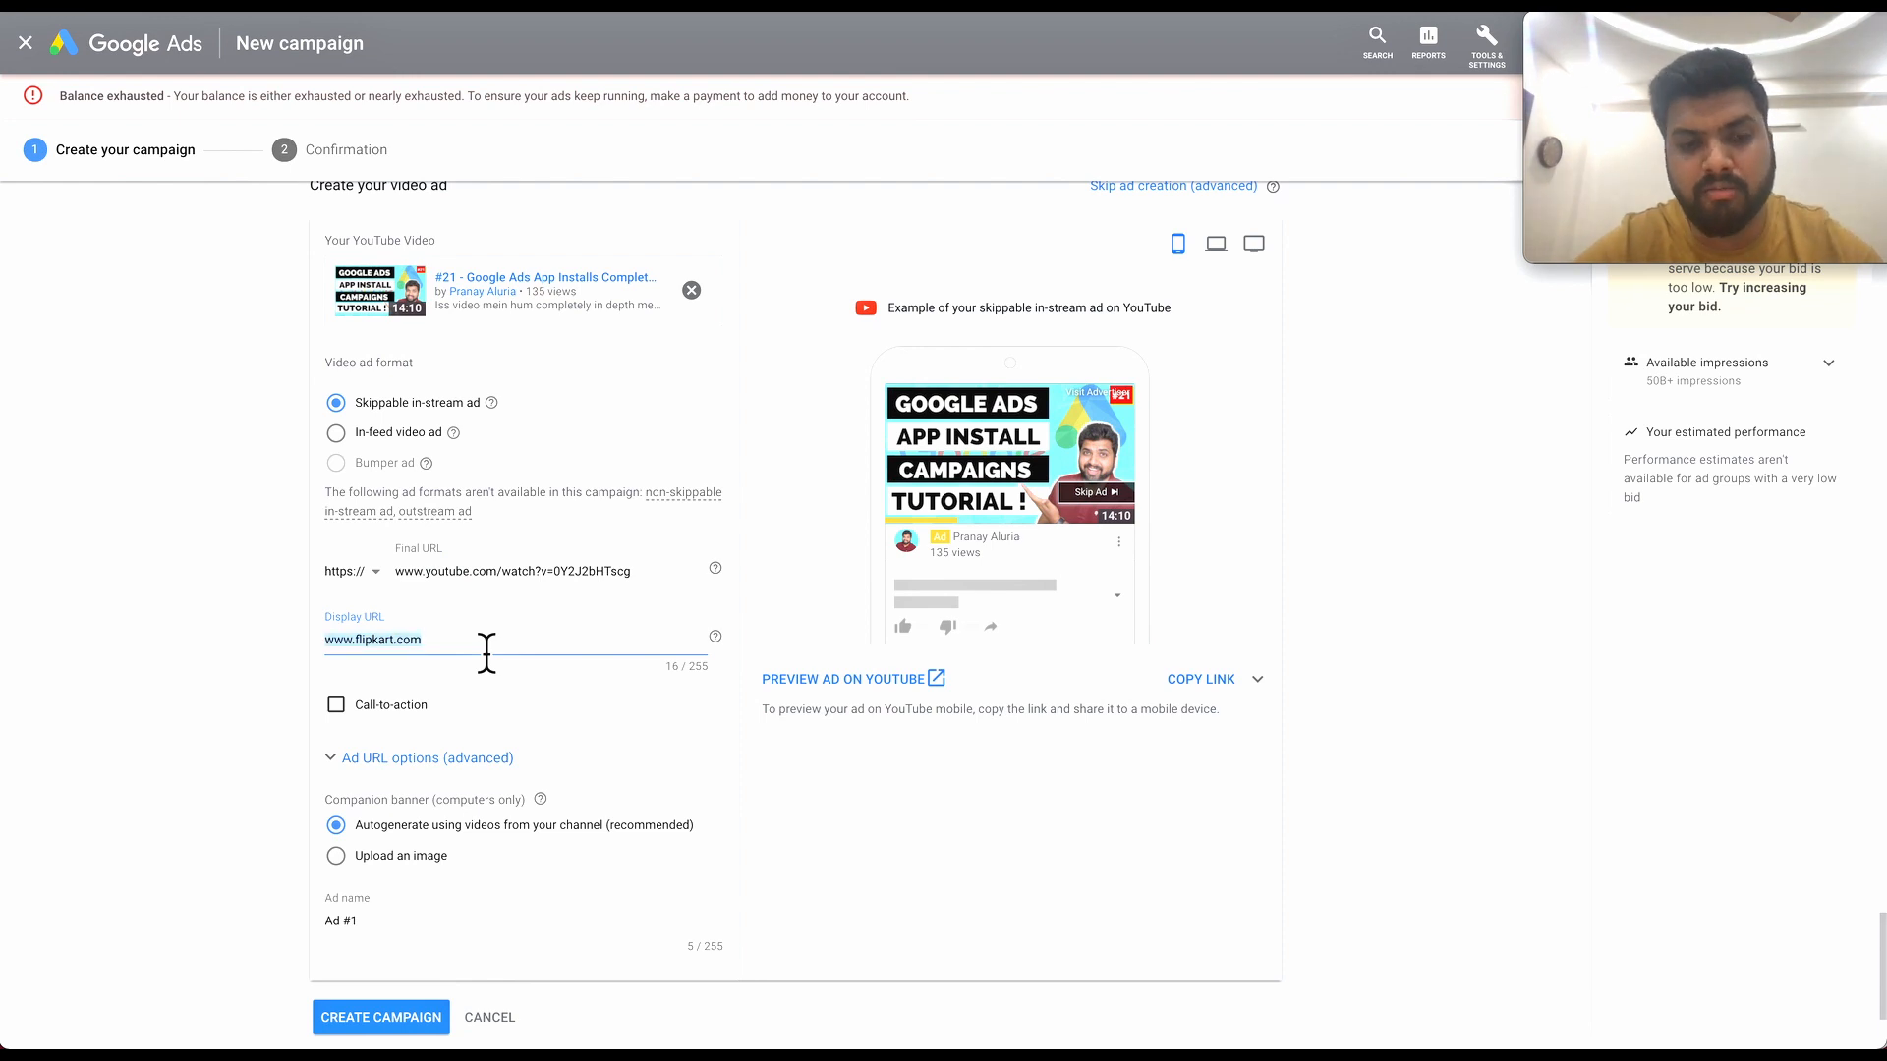
text(https://www.youtube.com/watch?v=0Y2J2bHTscg)
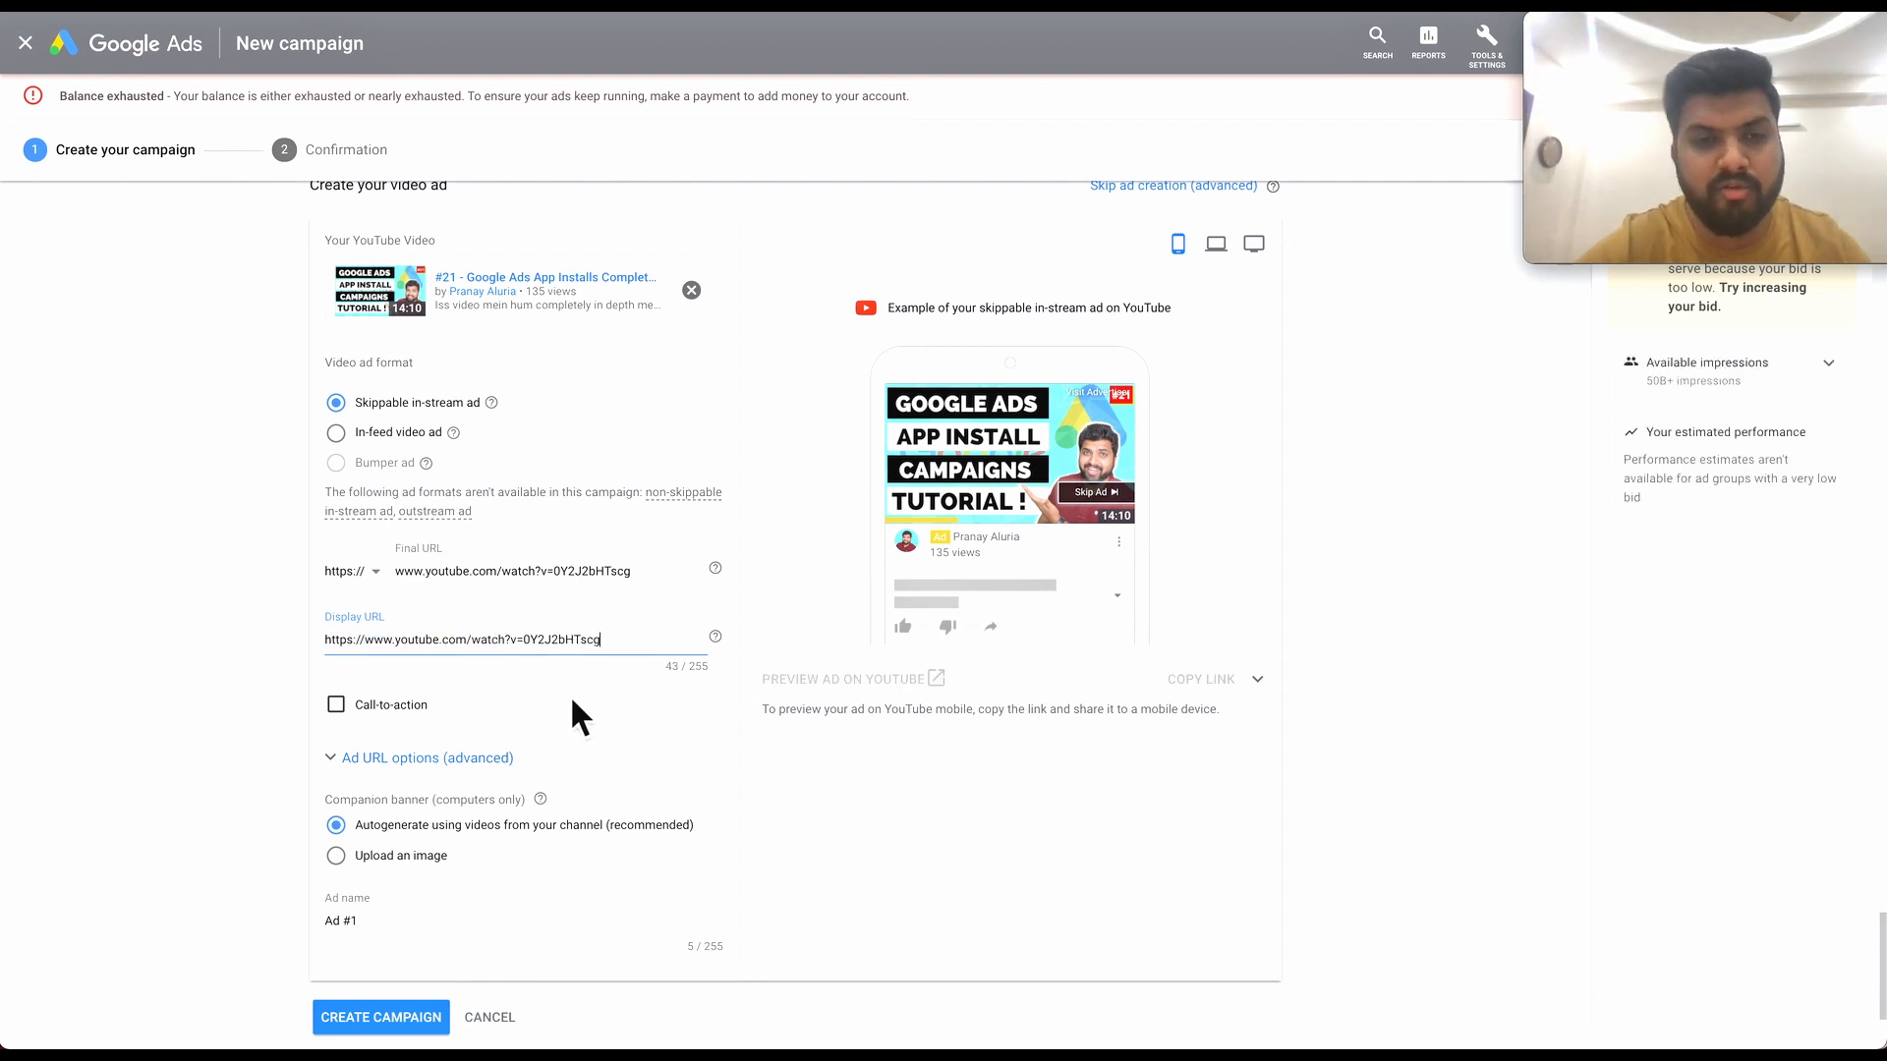
click(539, 698)
Enable the call-to-action with the suggested text "अभी देखें" and enter the headline "Subscribe".
click(335, 704)
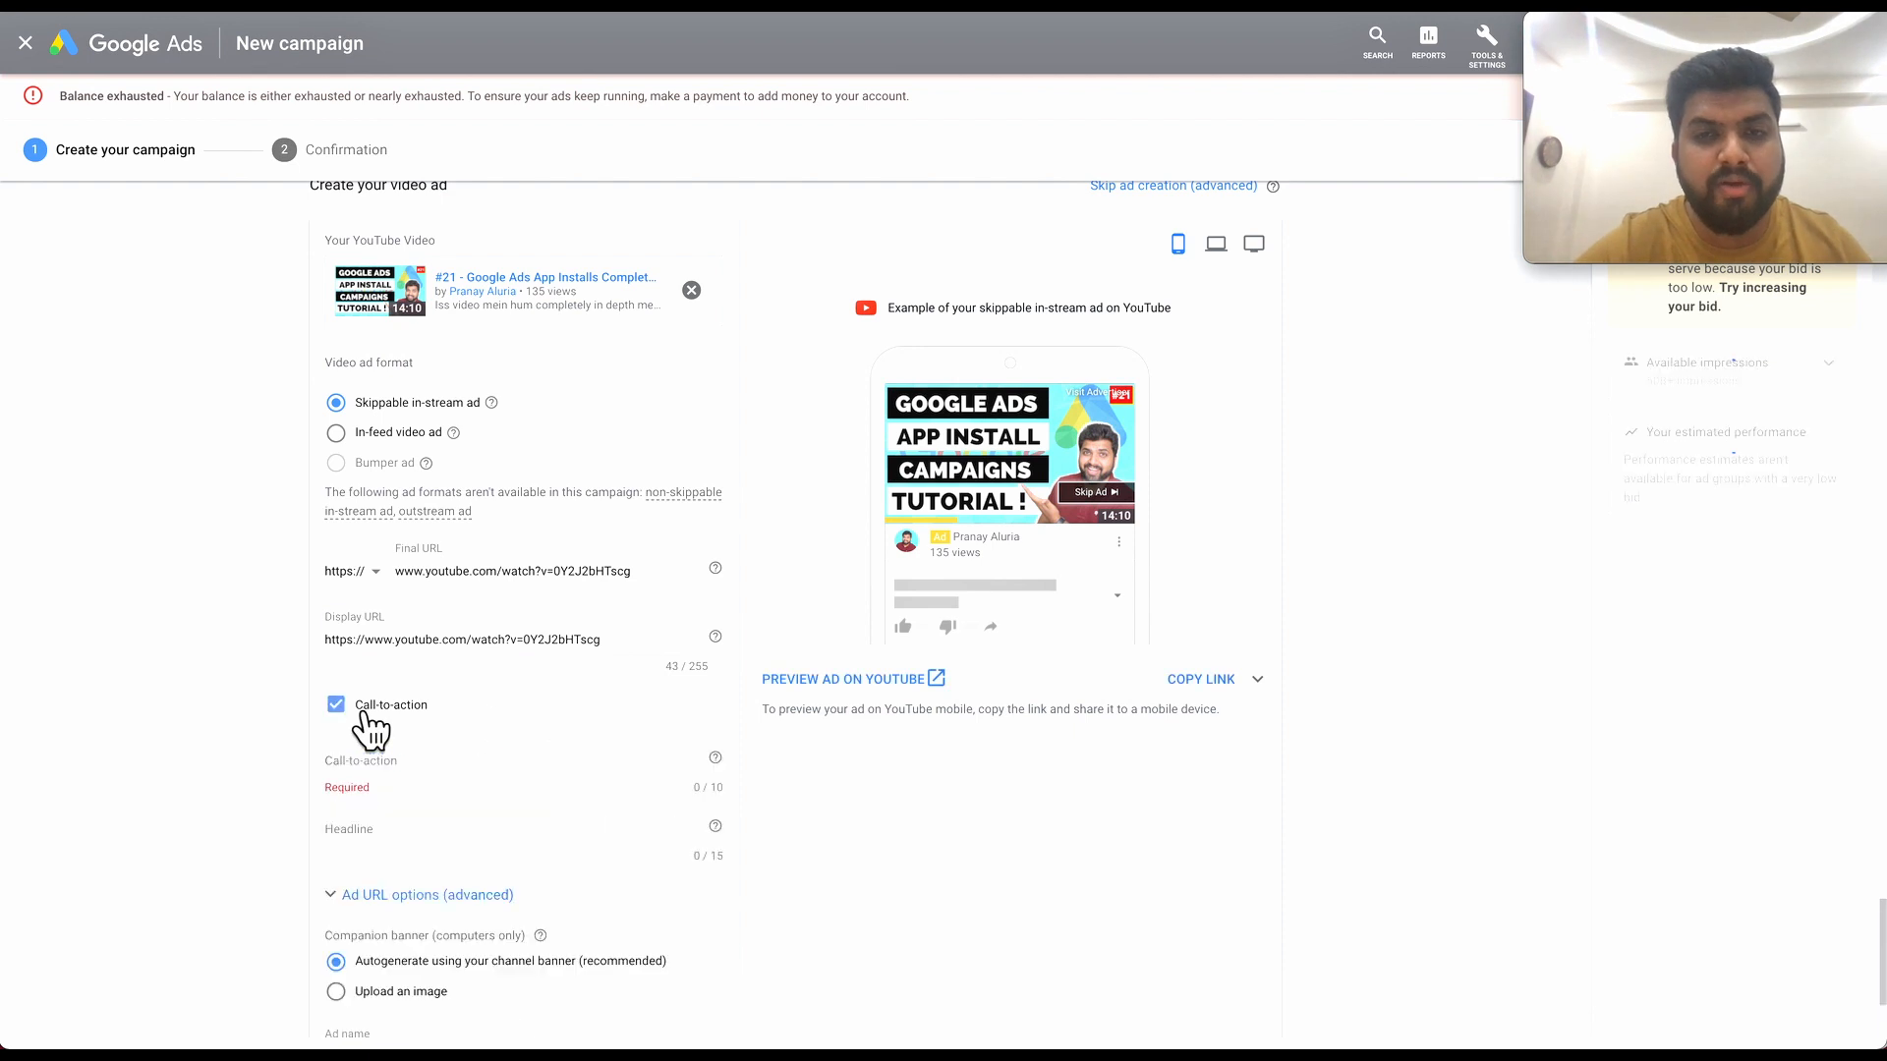
scroll(514, 716, down, 1)
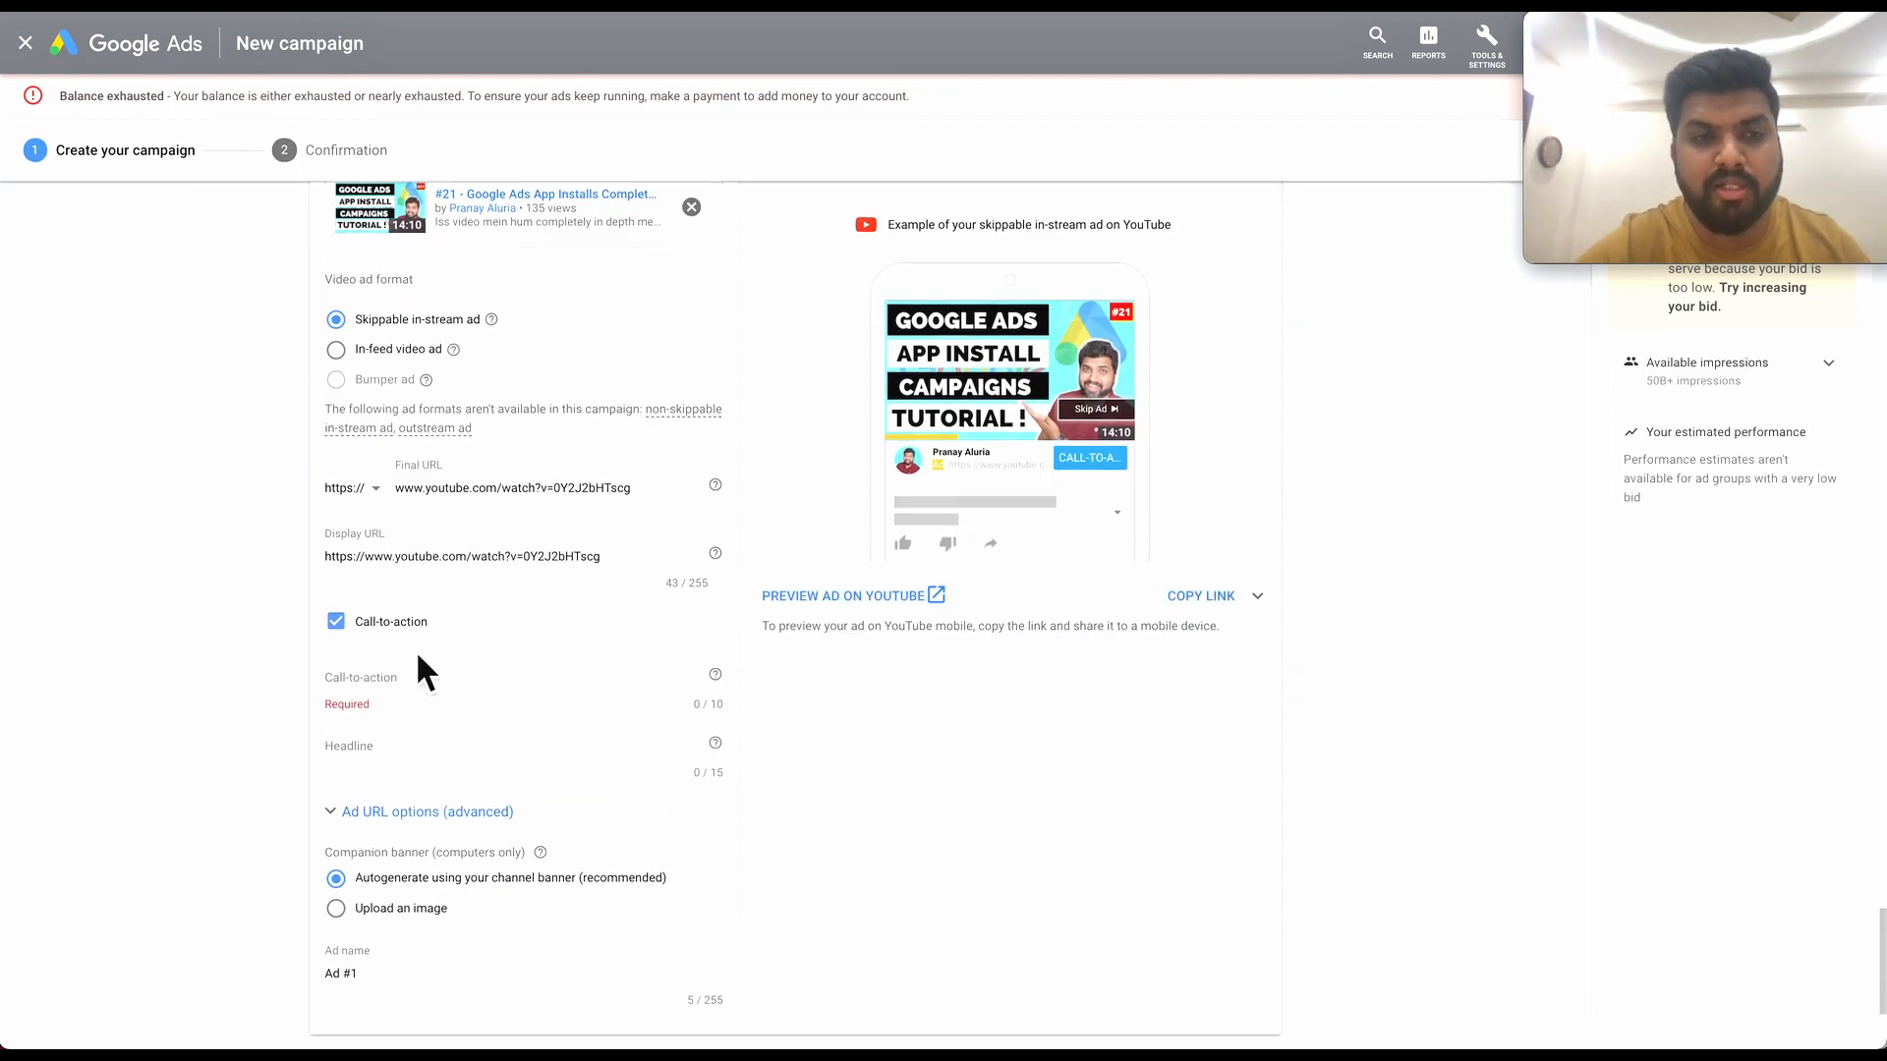
scroll(447, 747, down, 1)
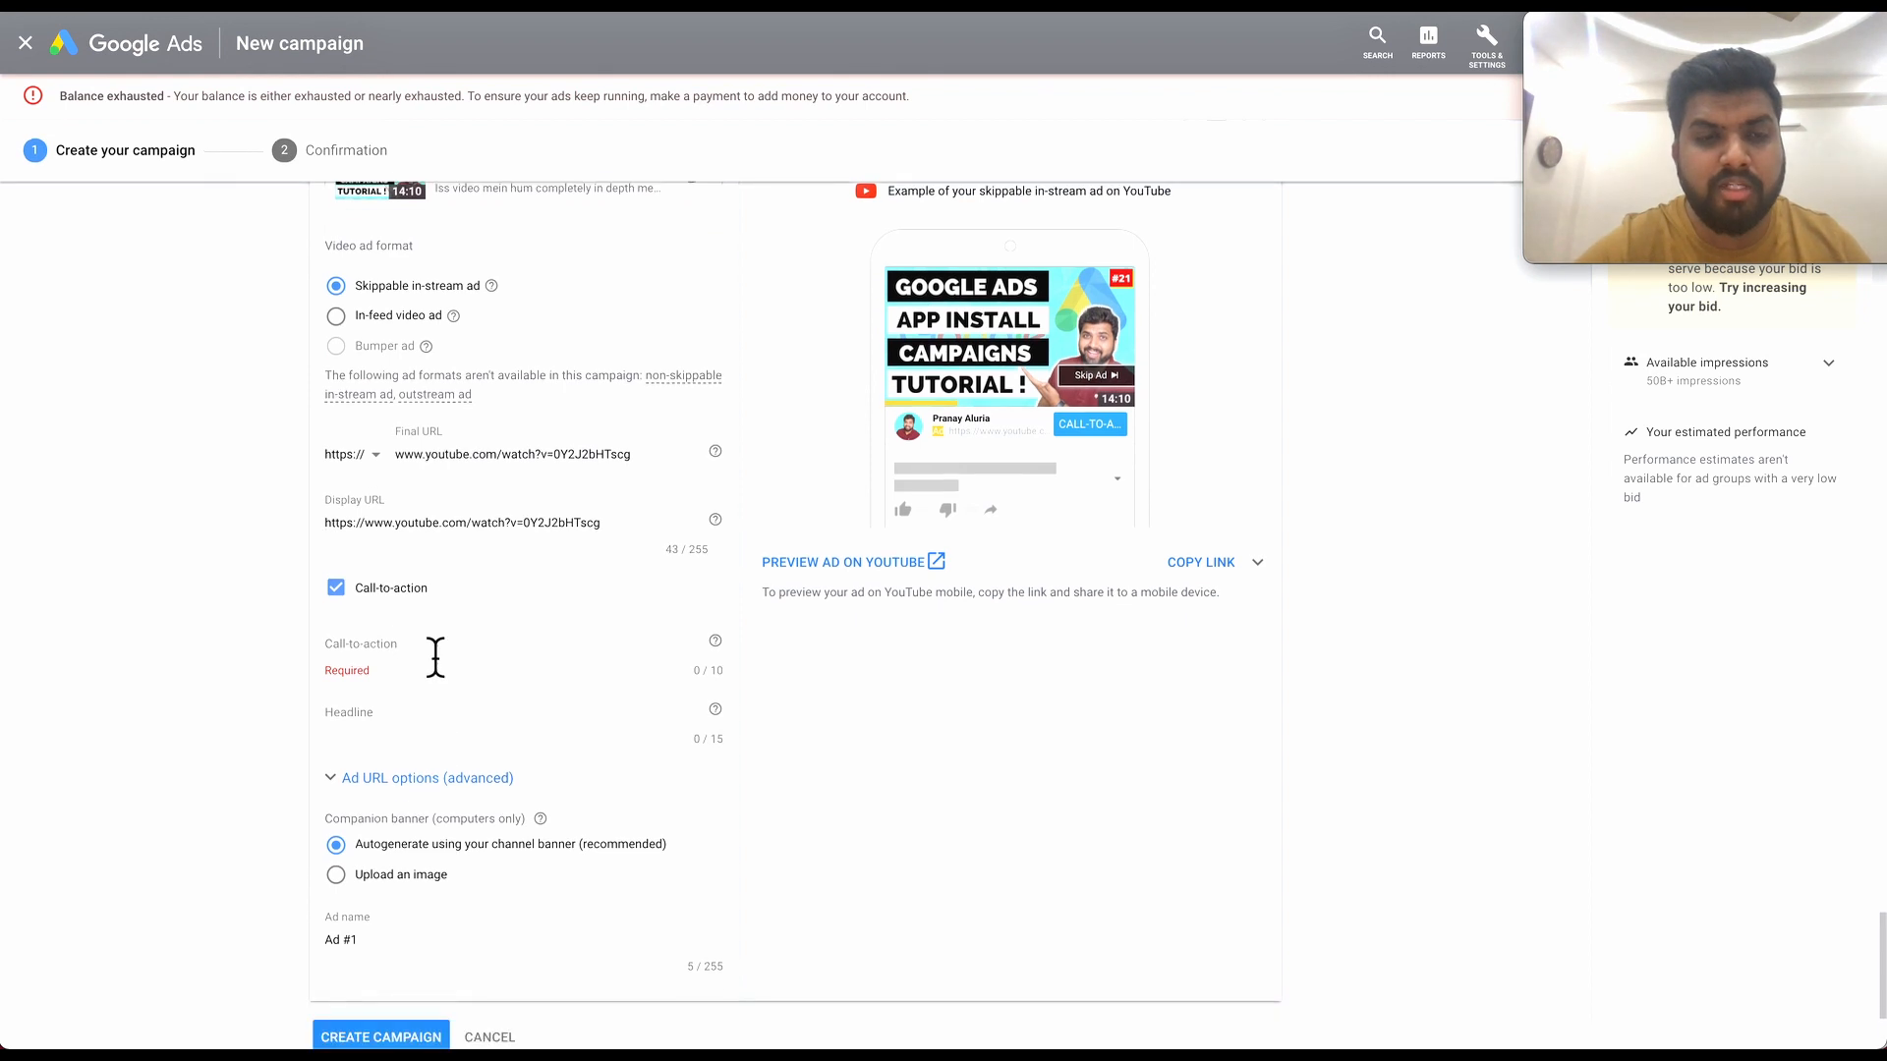
click(436, 657)
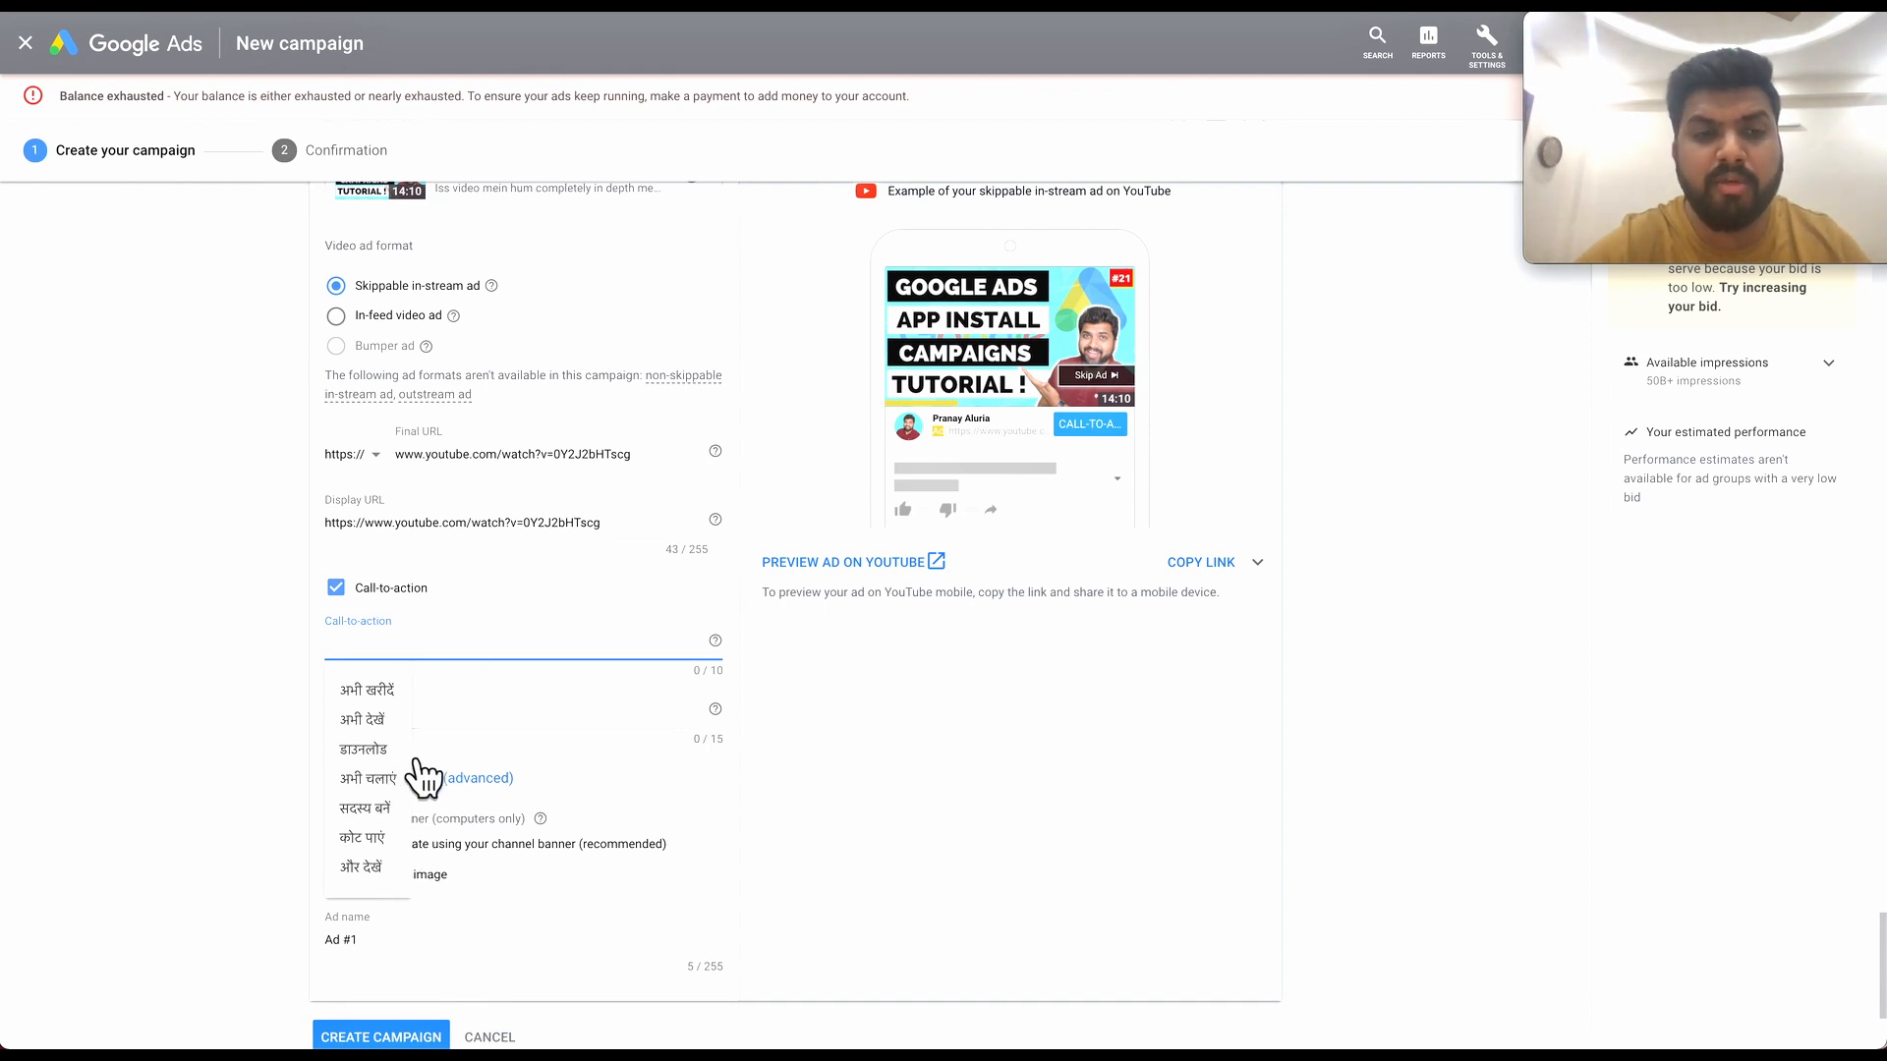
click(381, 723)
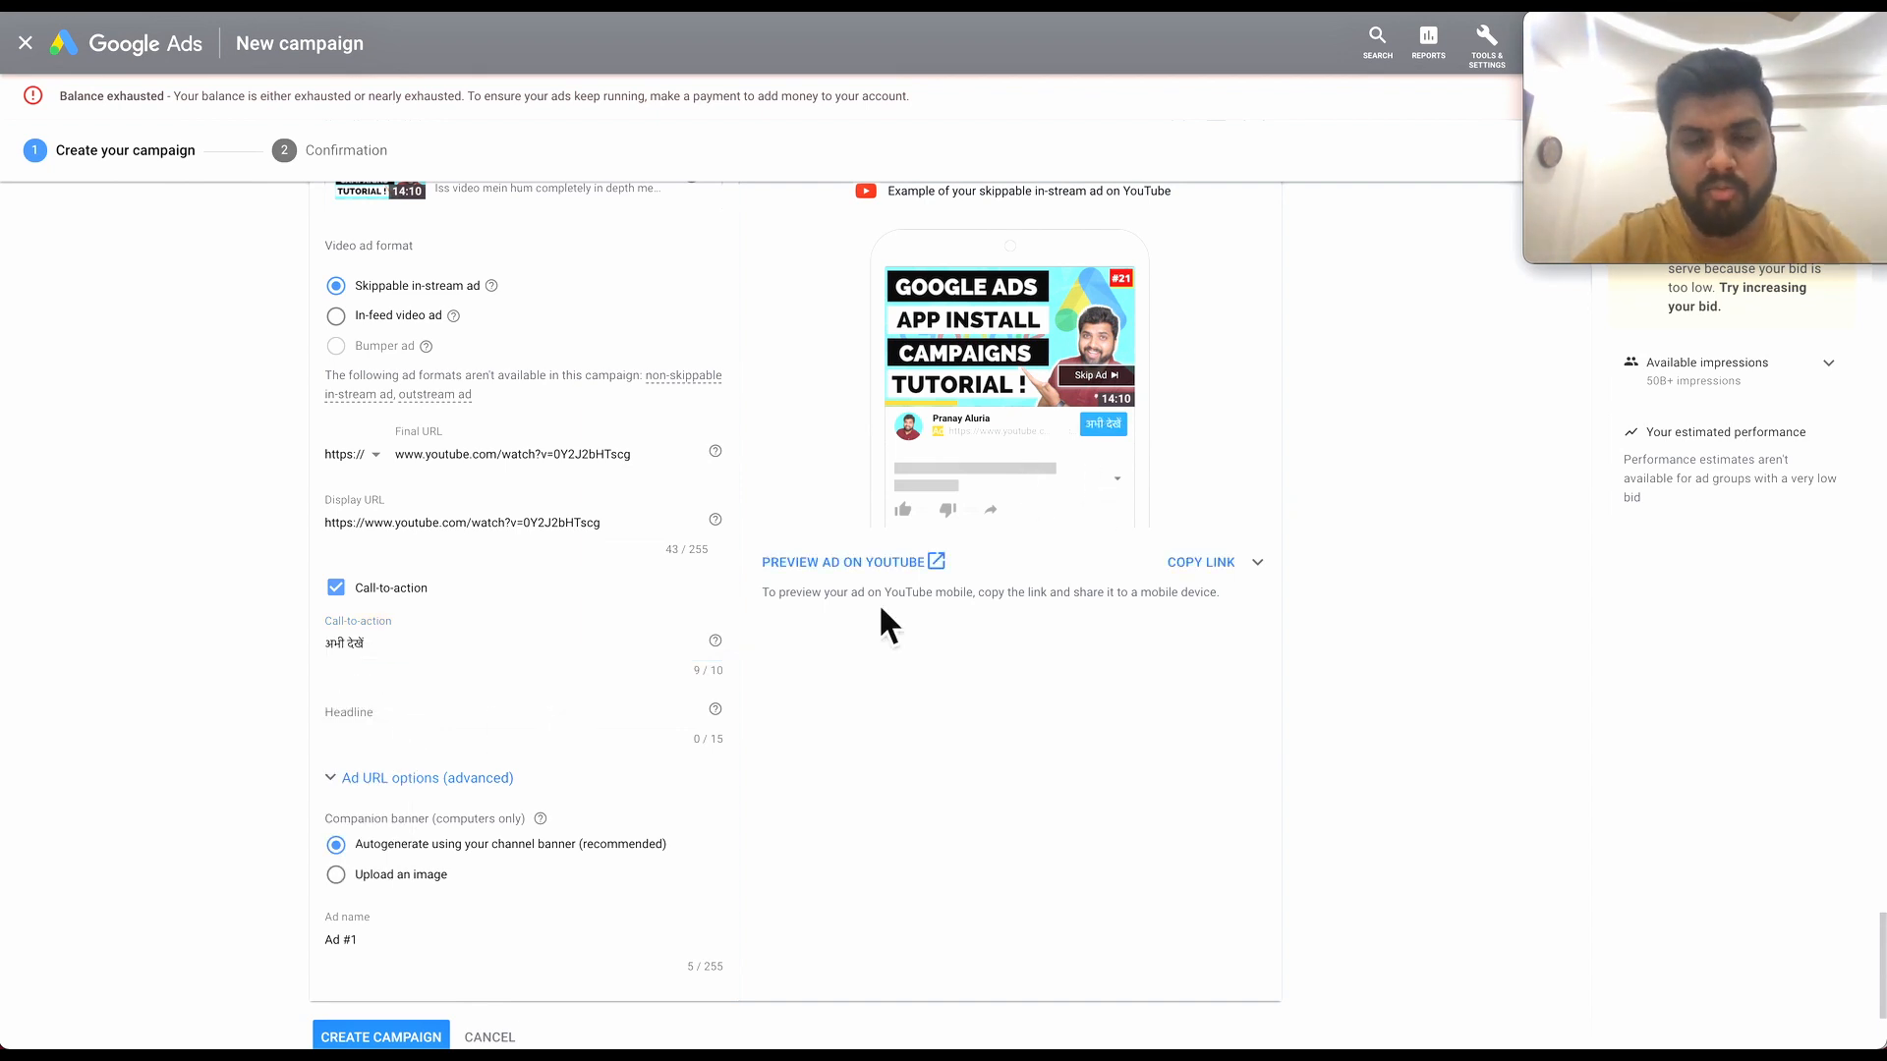
click(503, 718)
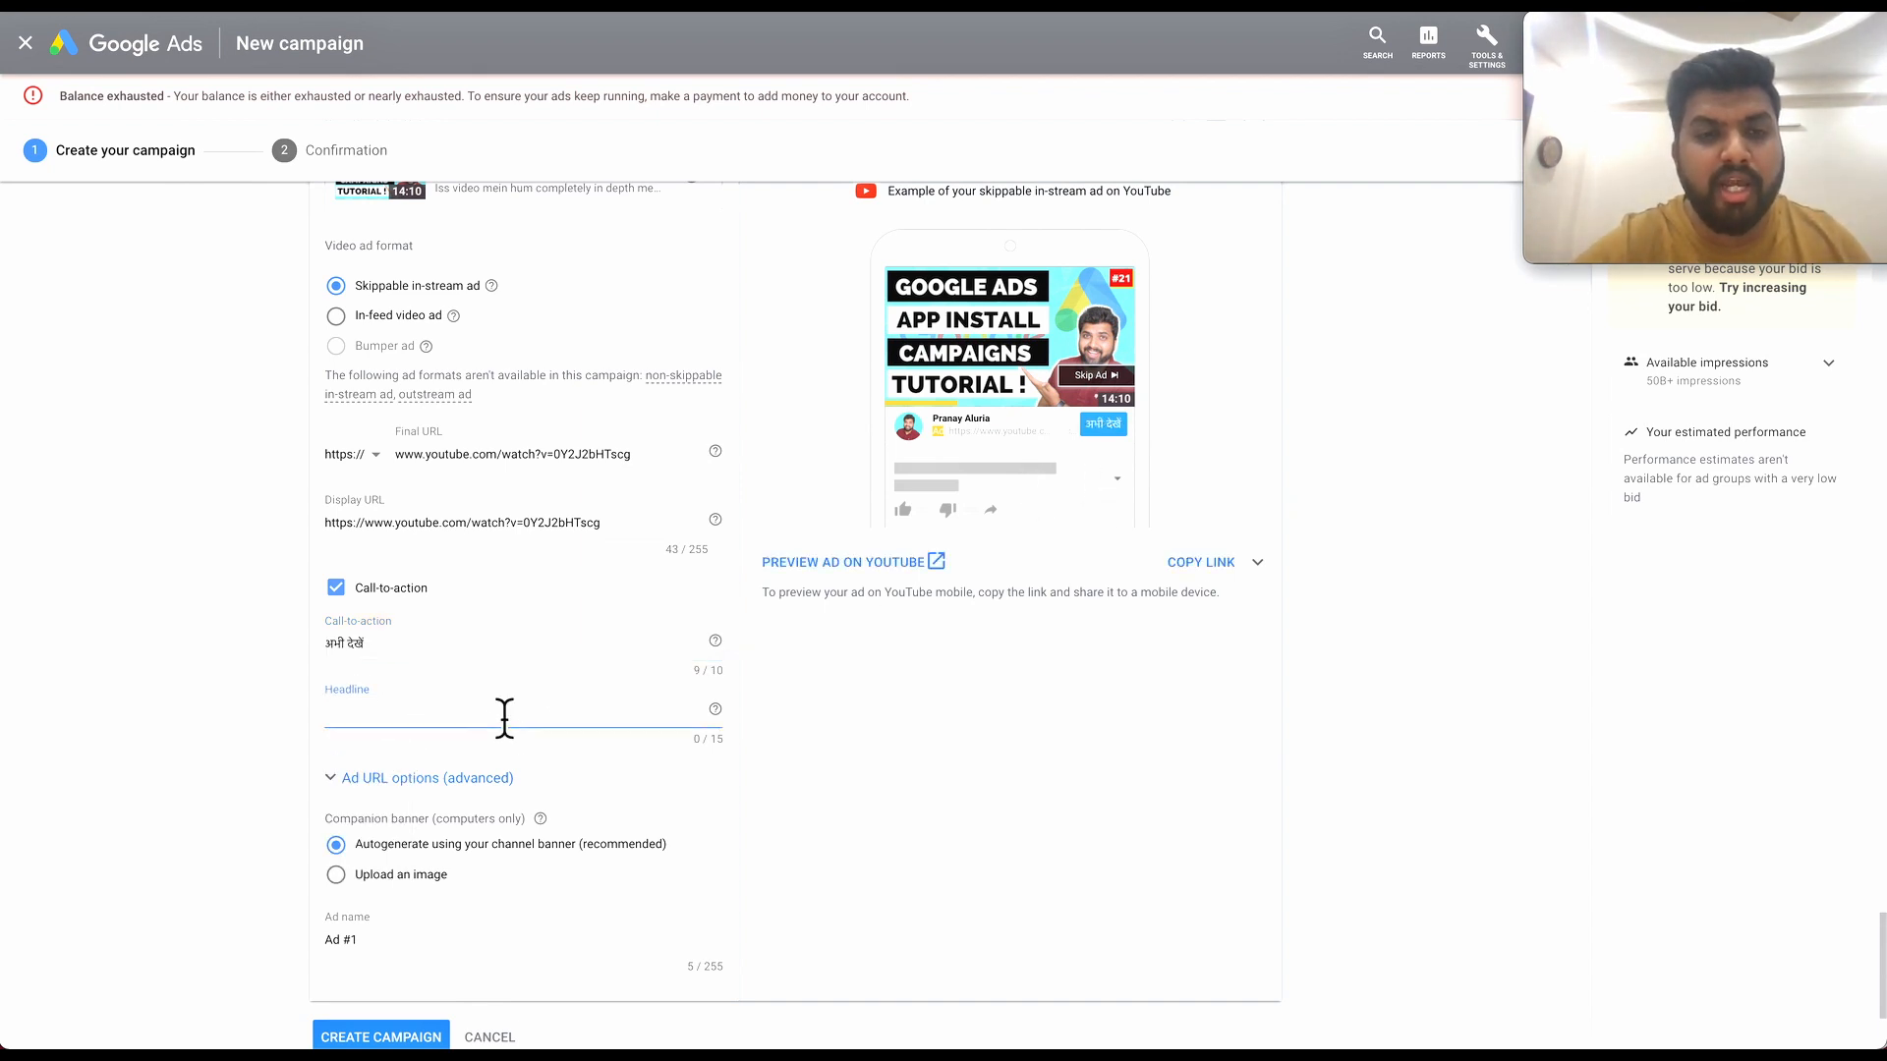
text(S)
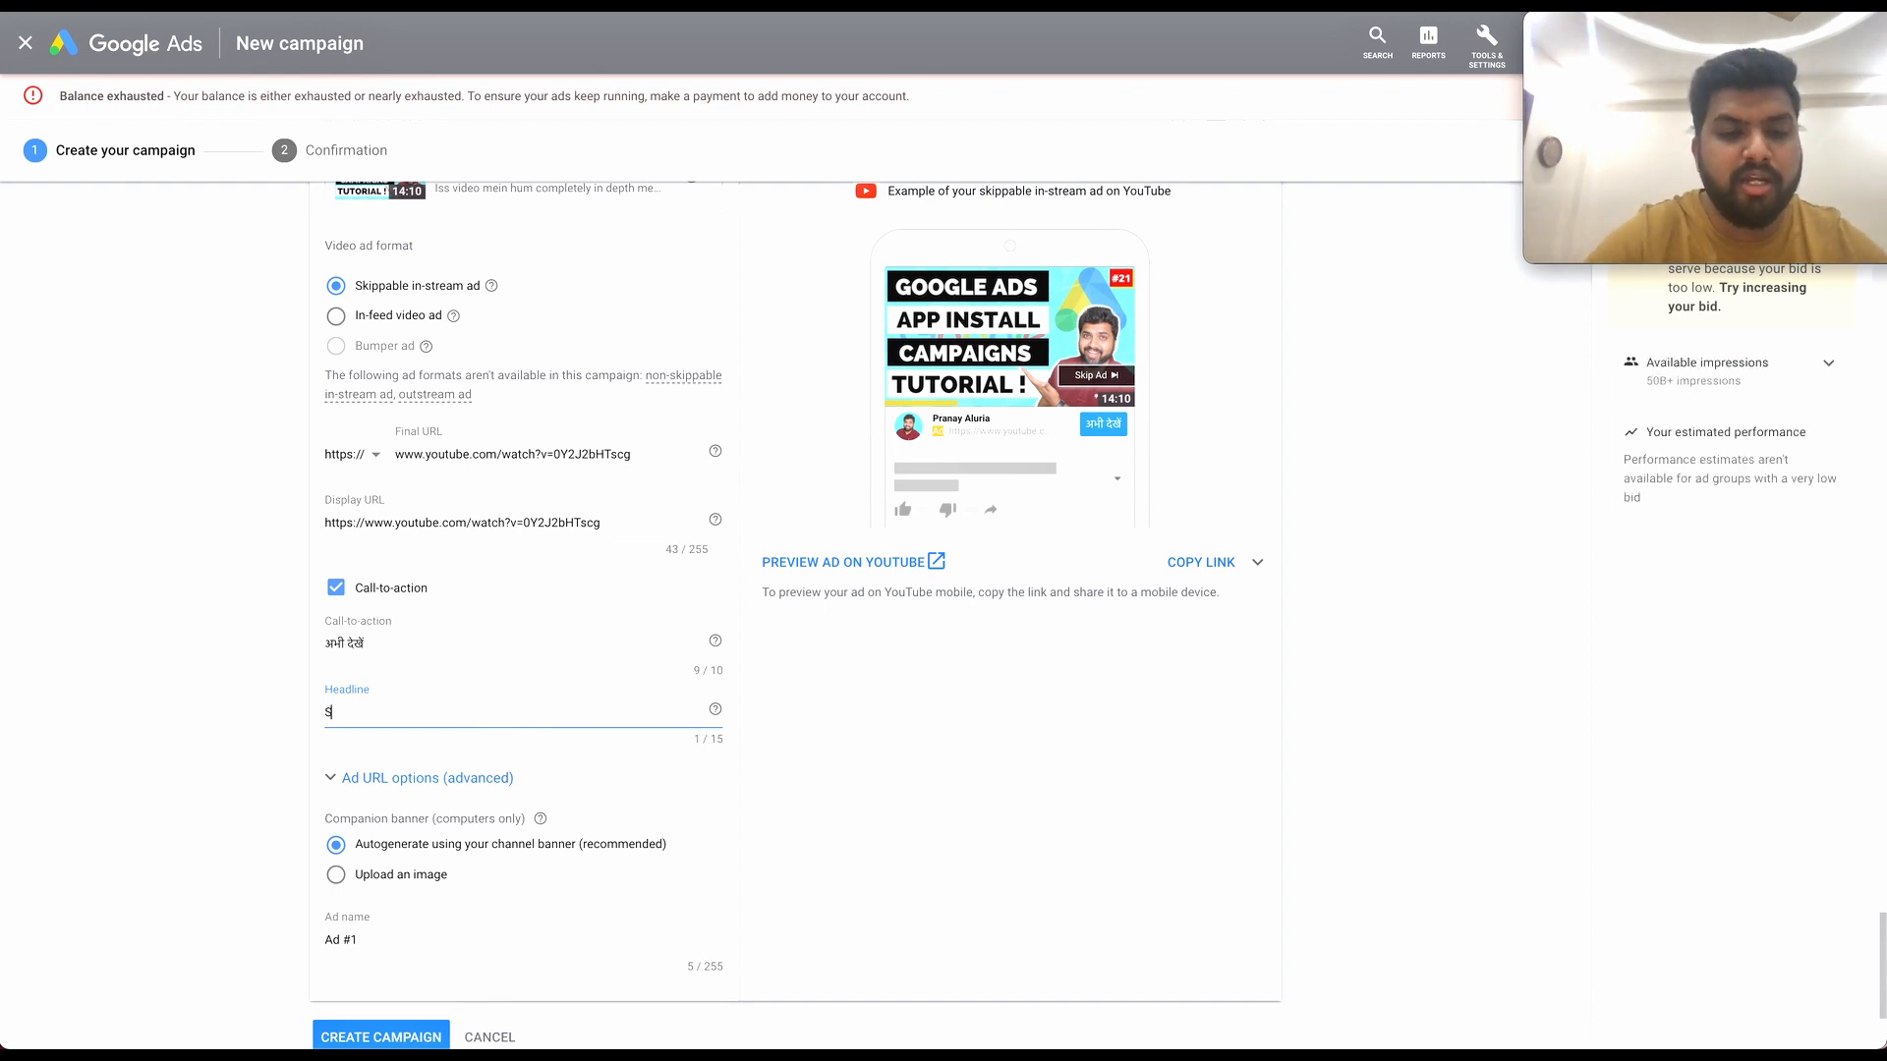
text(ubscribe)
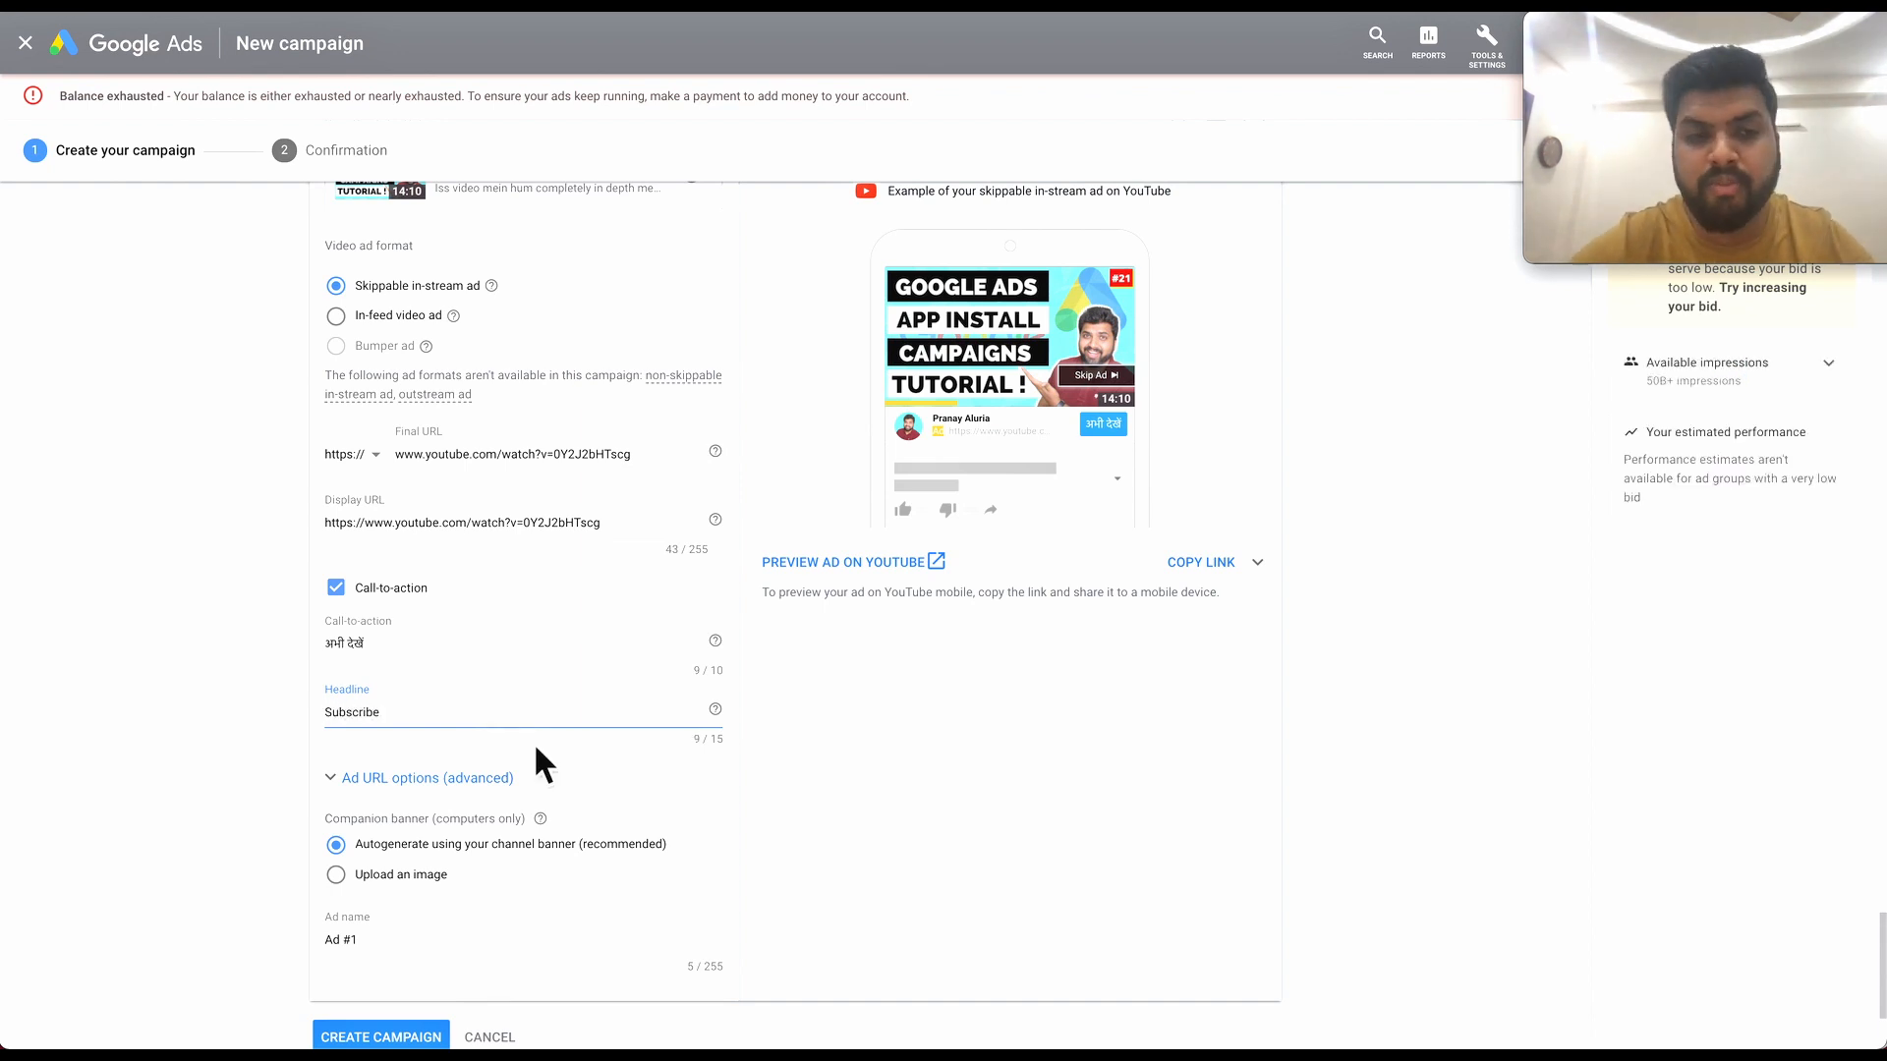
Expand the advanced ad URL options and set the companion banner to Upload an image.
scroll(531, 875, down, 2)
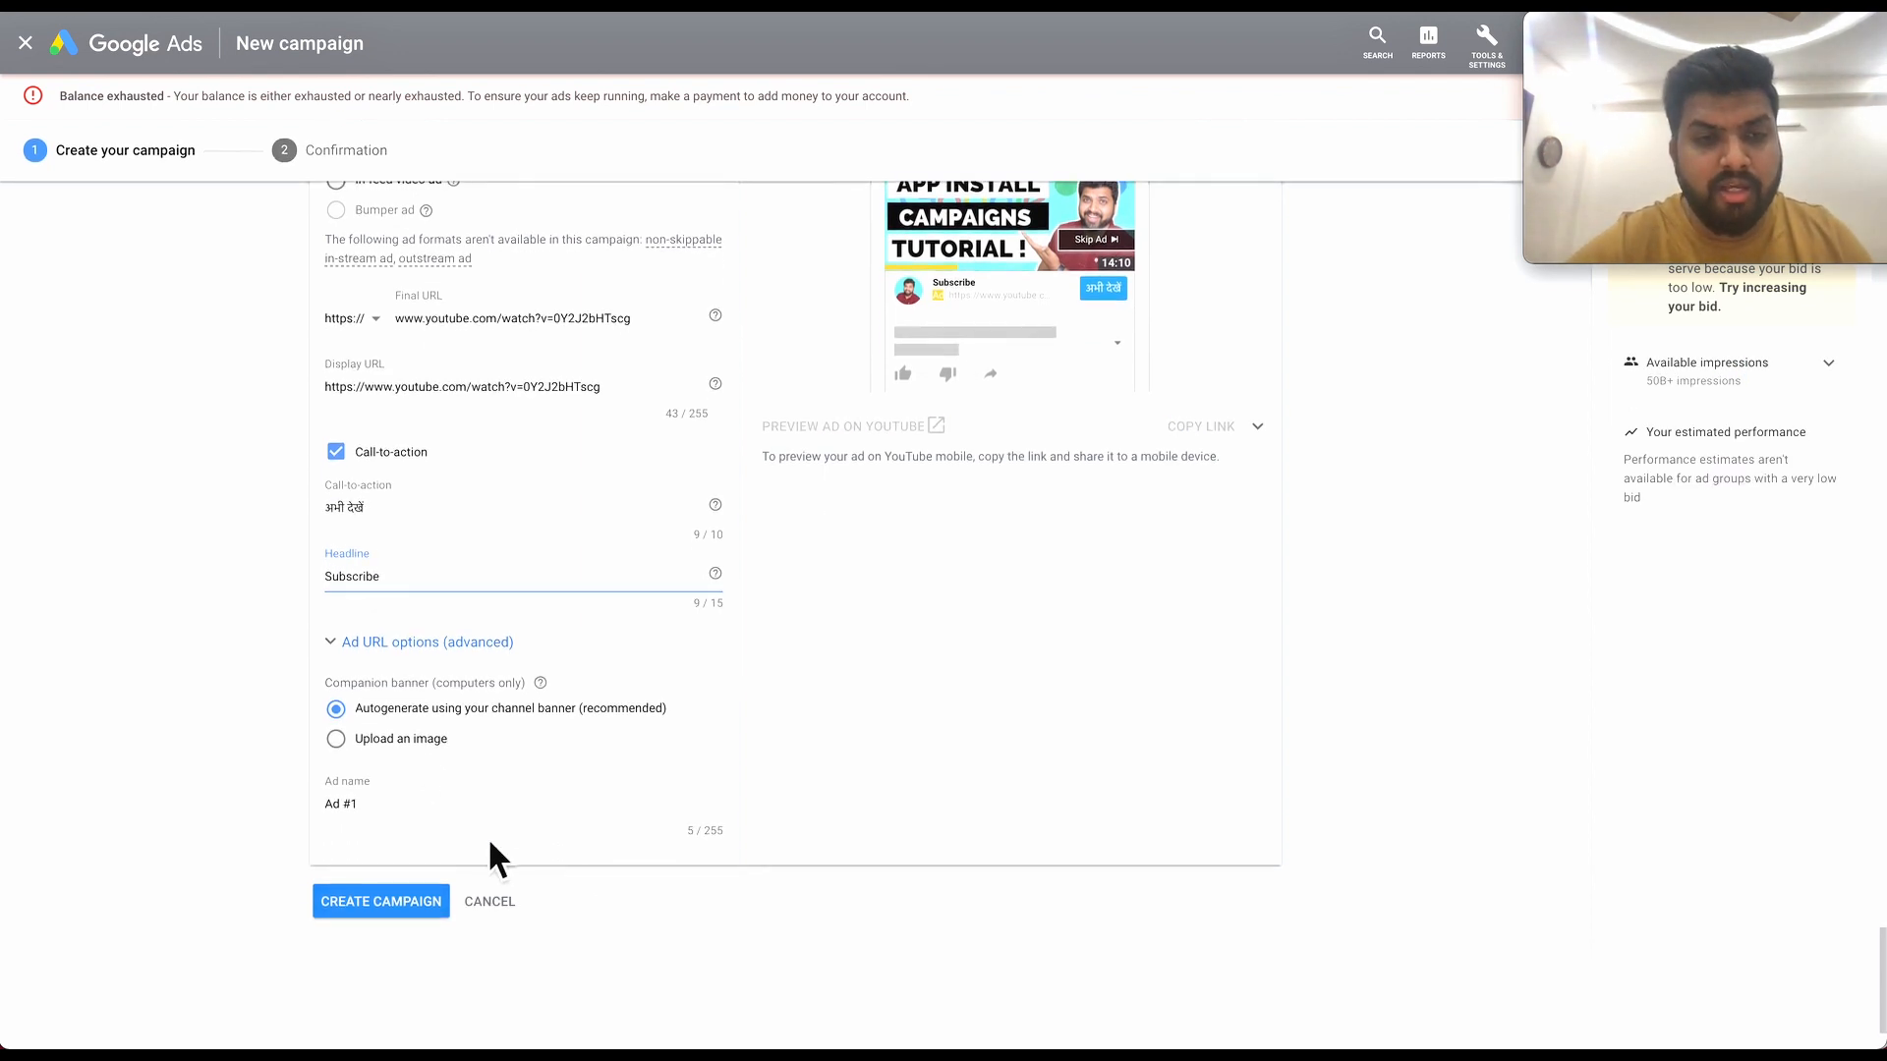
click(366, 653)
scroll(540, 776, down, 4)
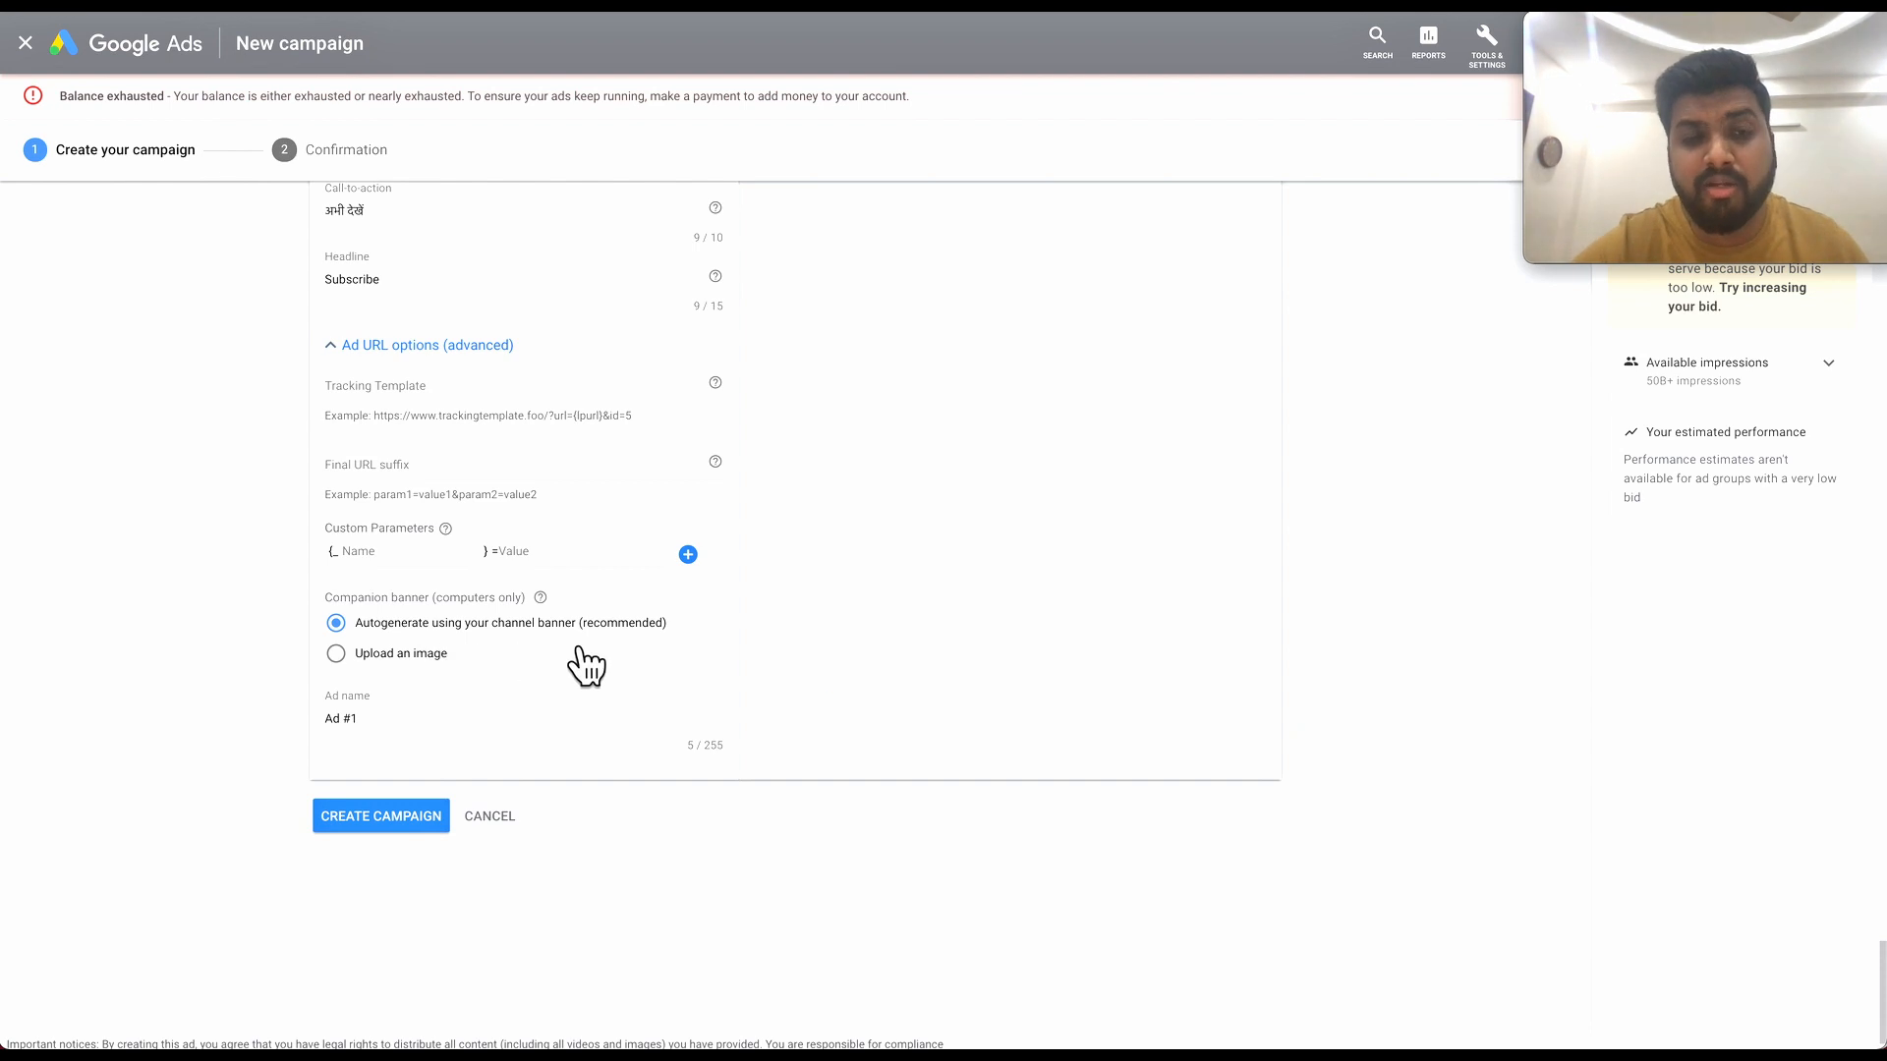
scroll(579, 651, up, 1)
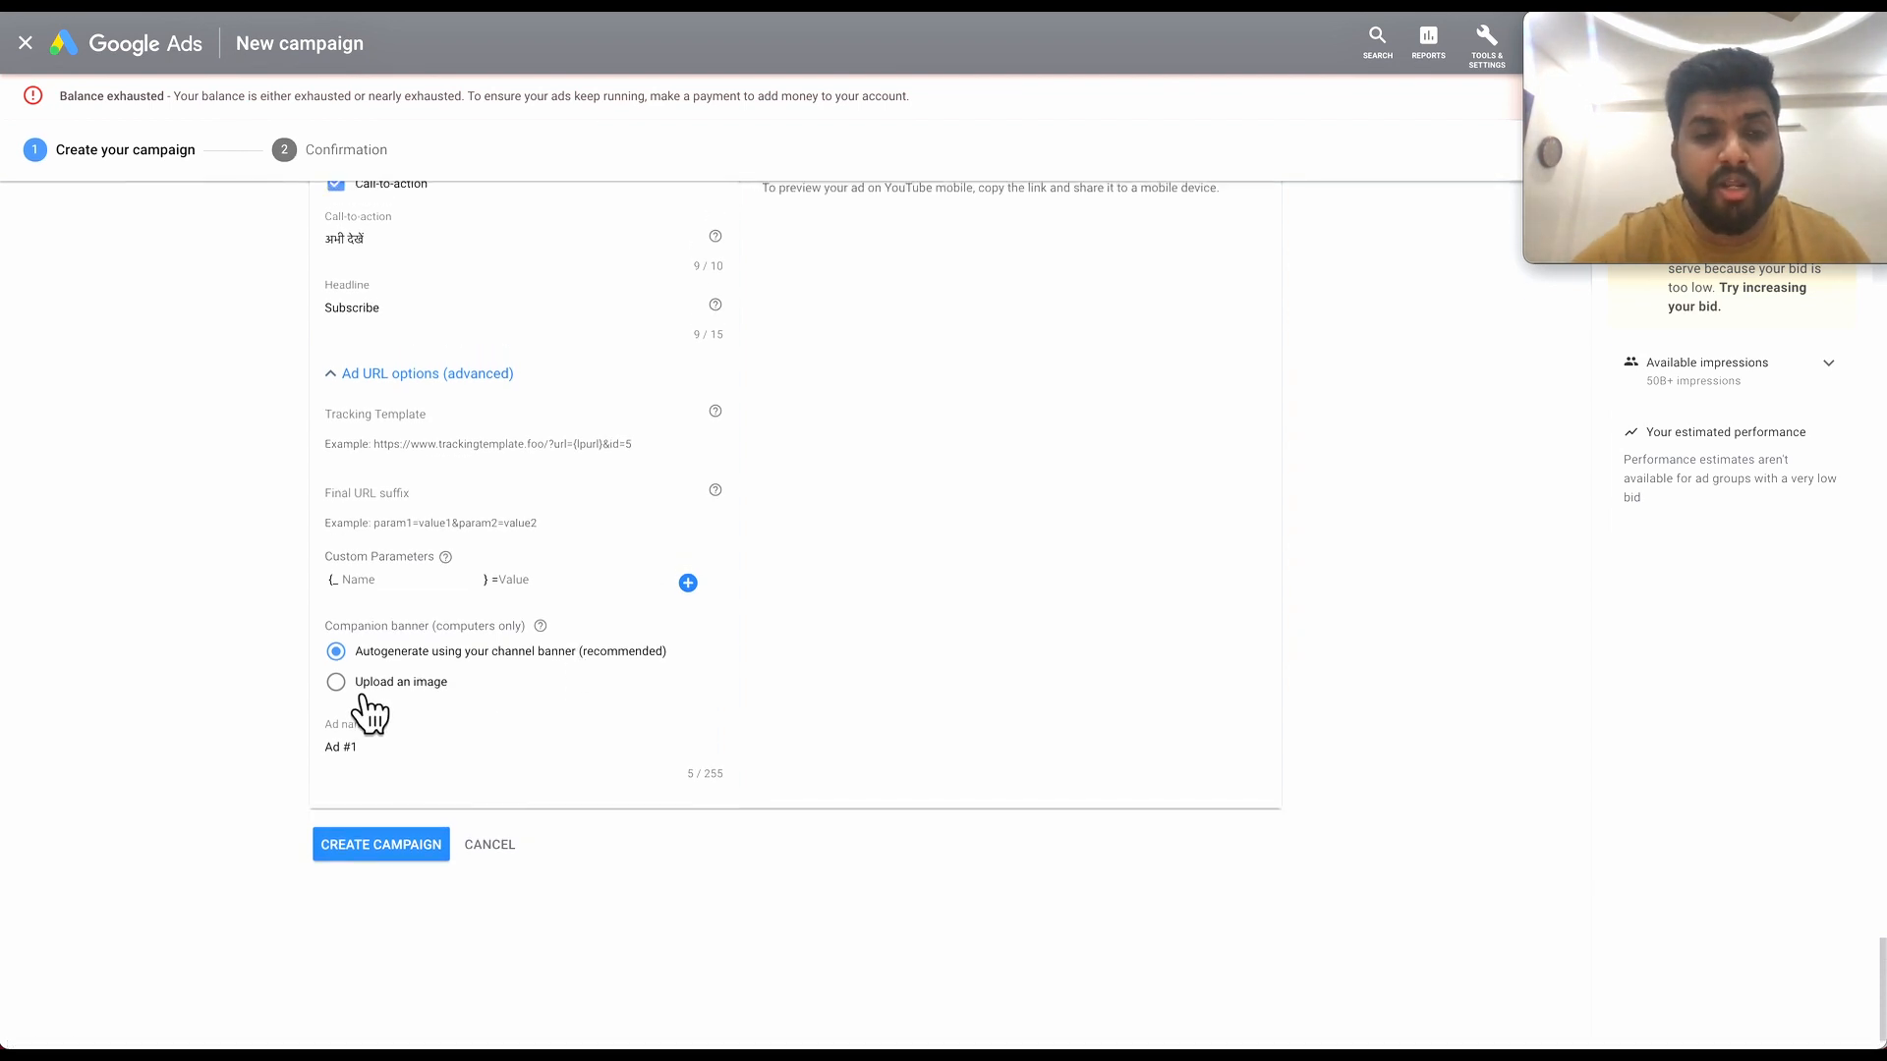
click(368, 688)
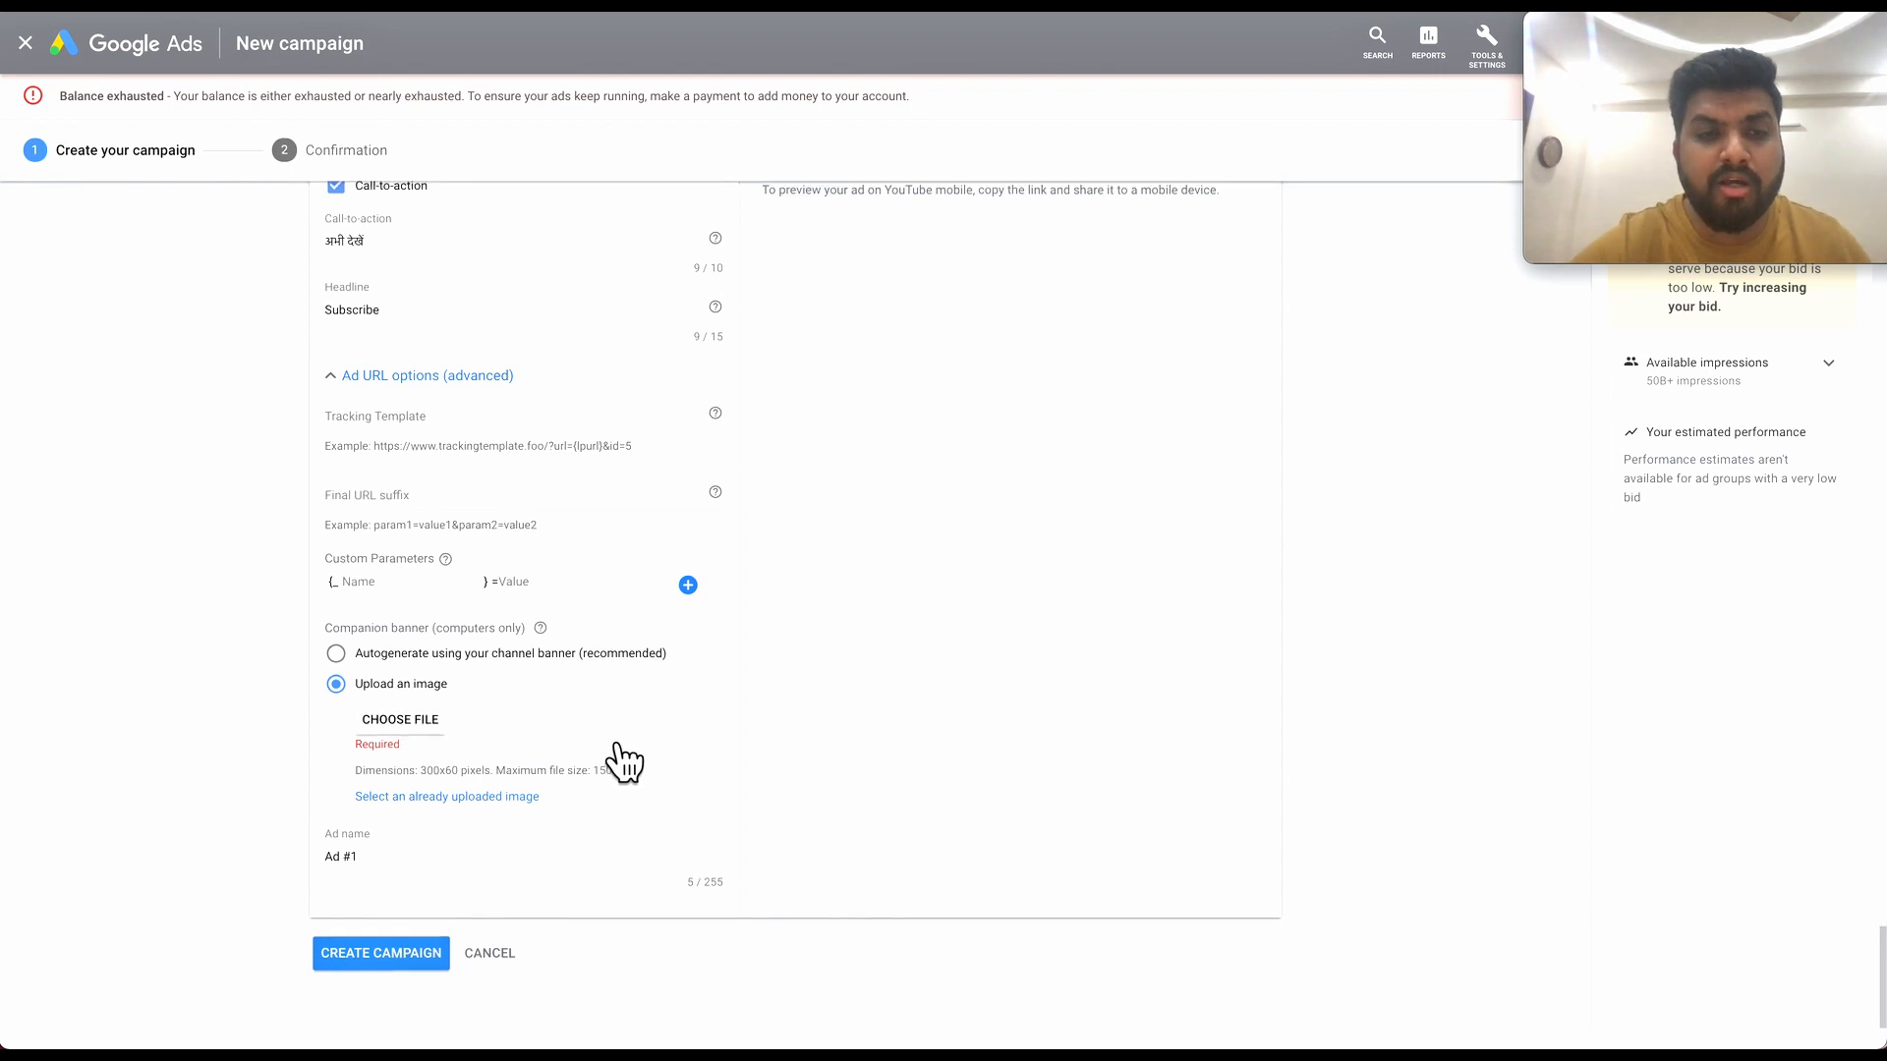
Preview the skippable in-stream ad on a computer and review the remaining ad settings down to the campaign creation option.
scroll(610, 757, up, 6)
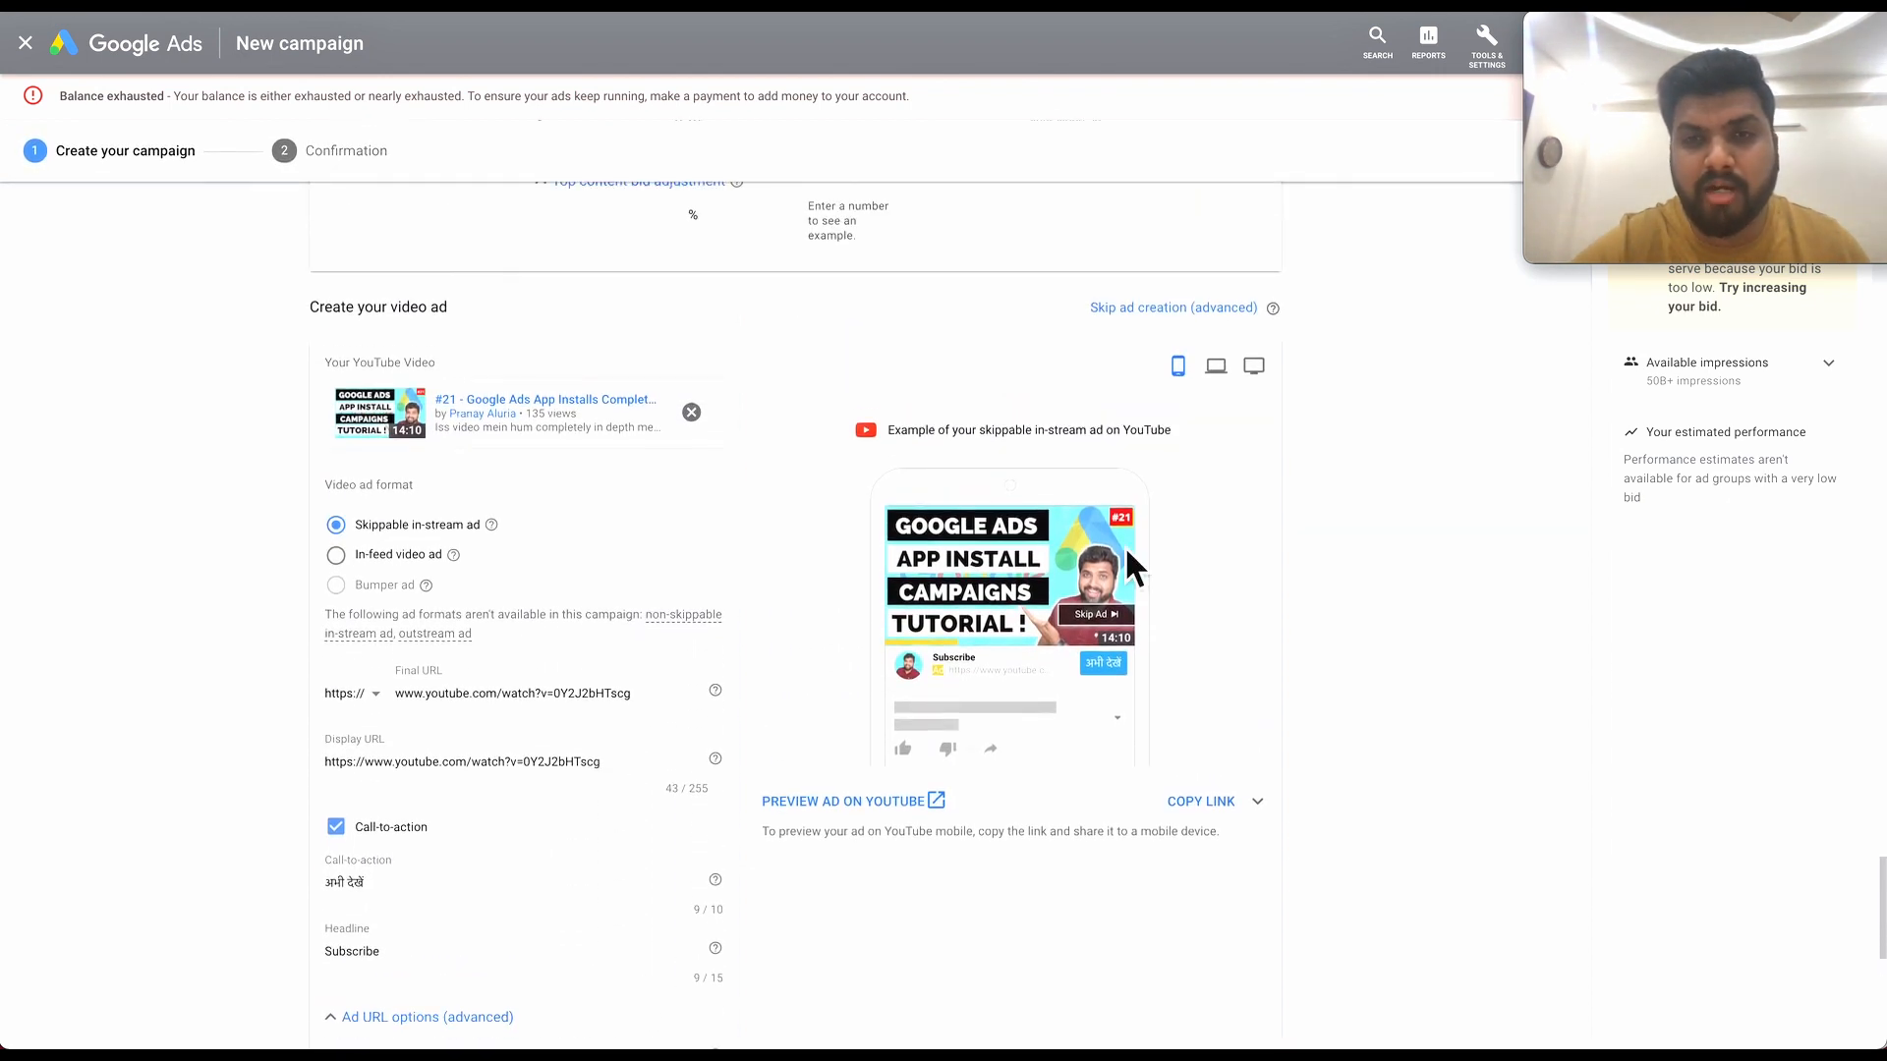
click(1216, 366)
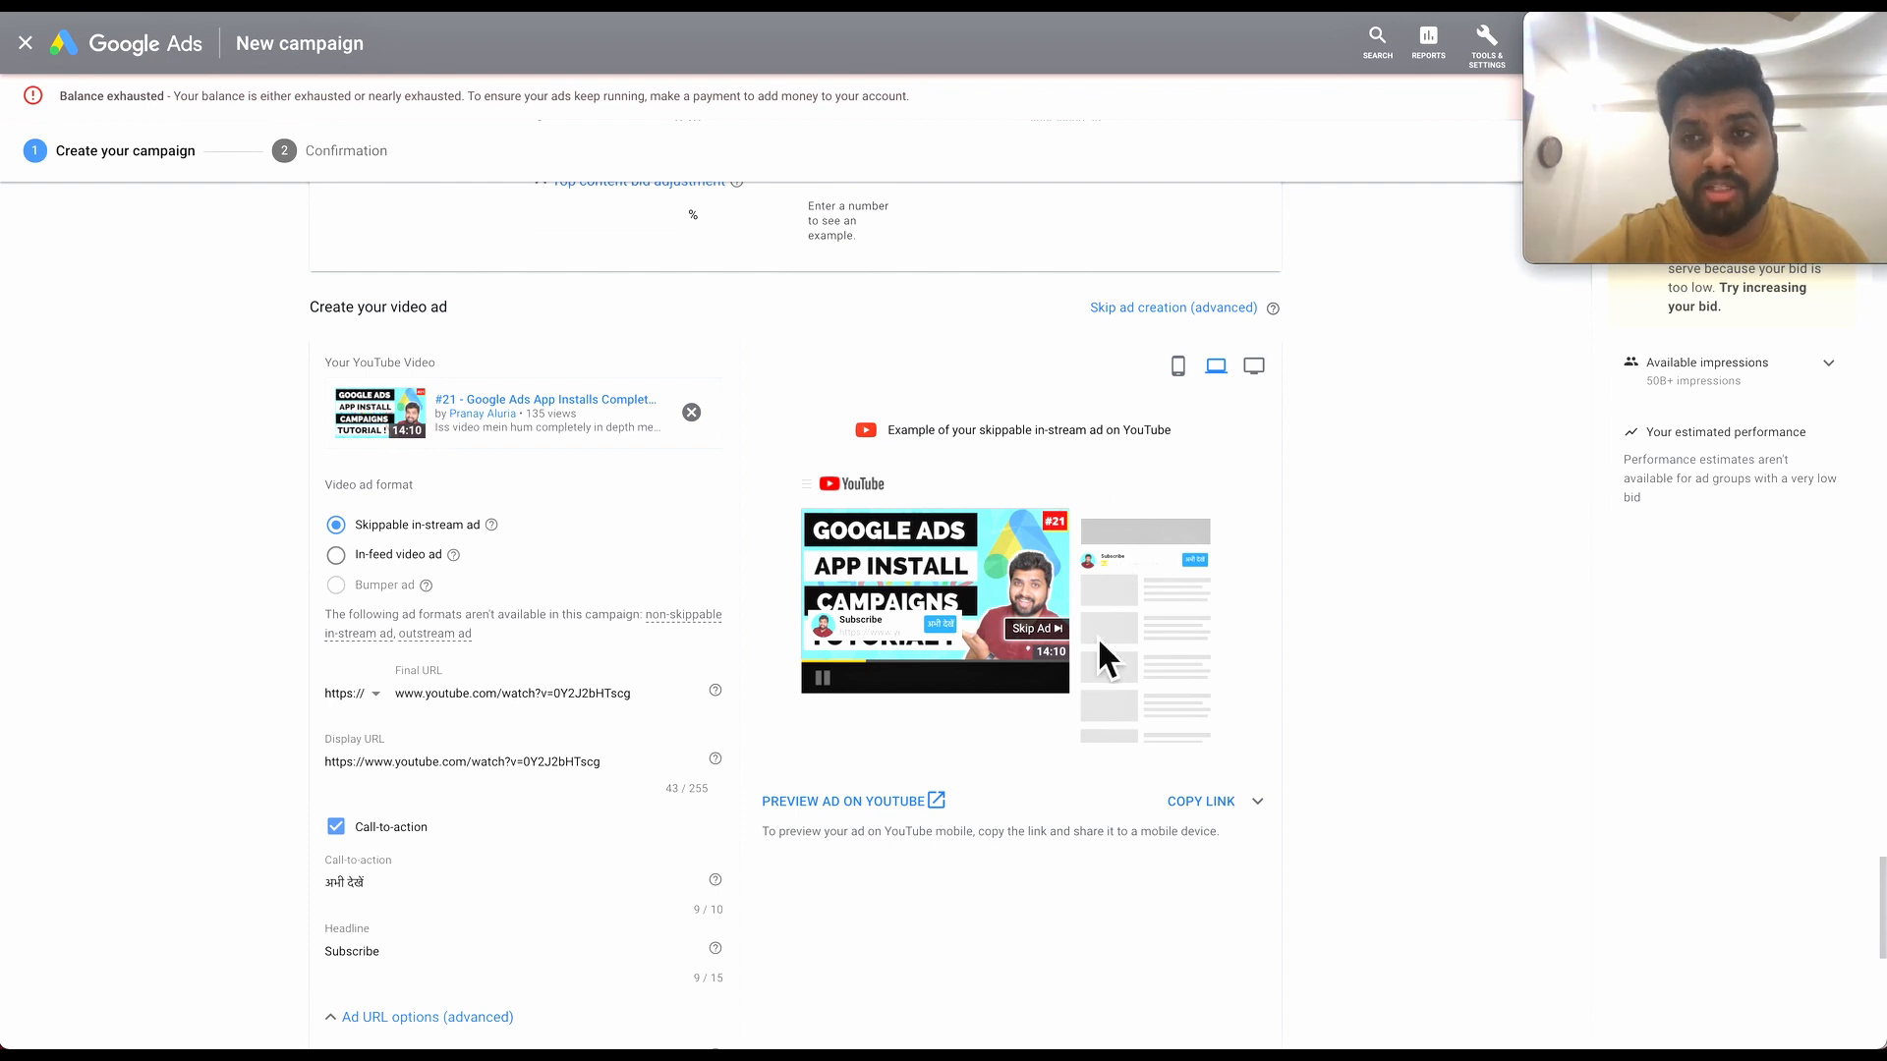
scroll(1101, 648, down, 4)
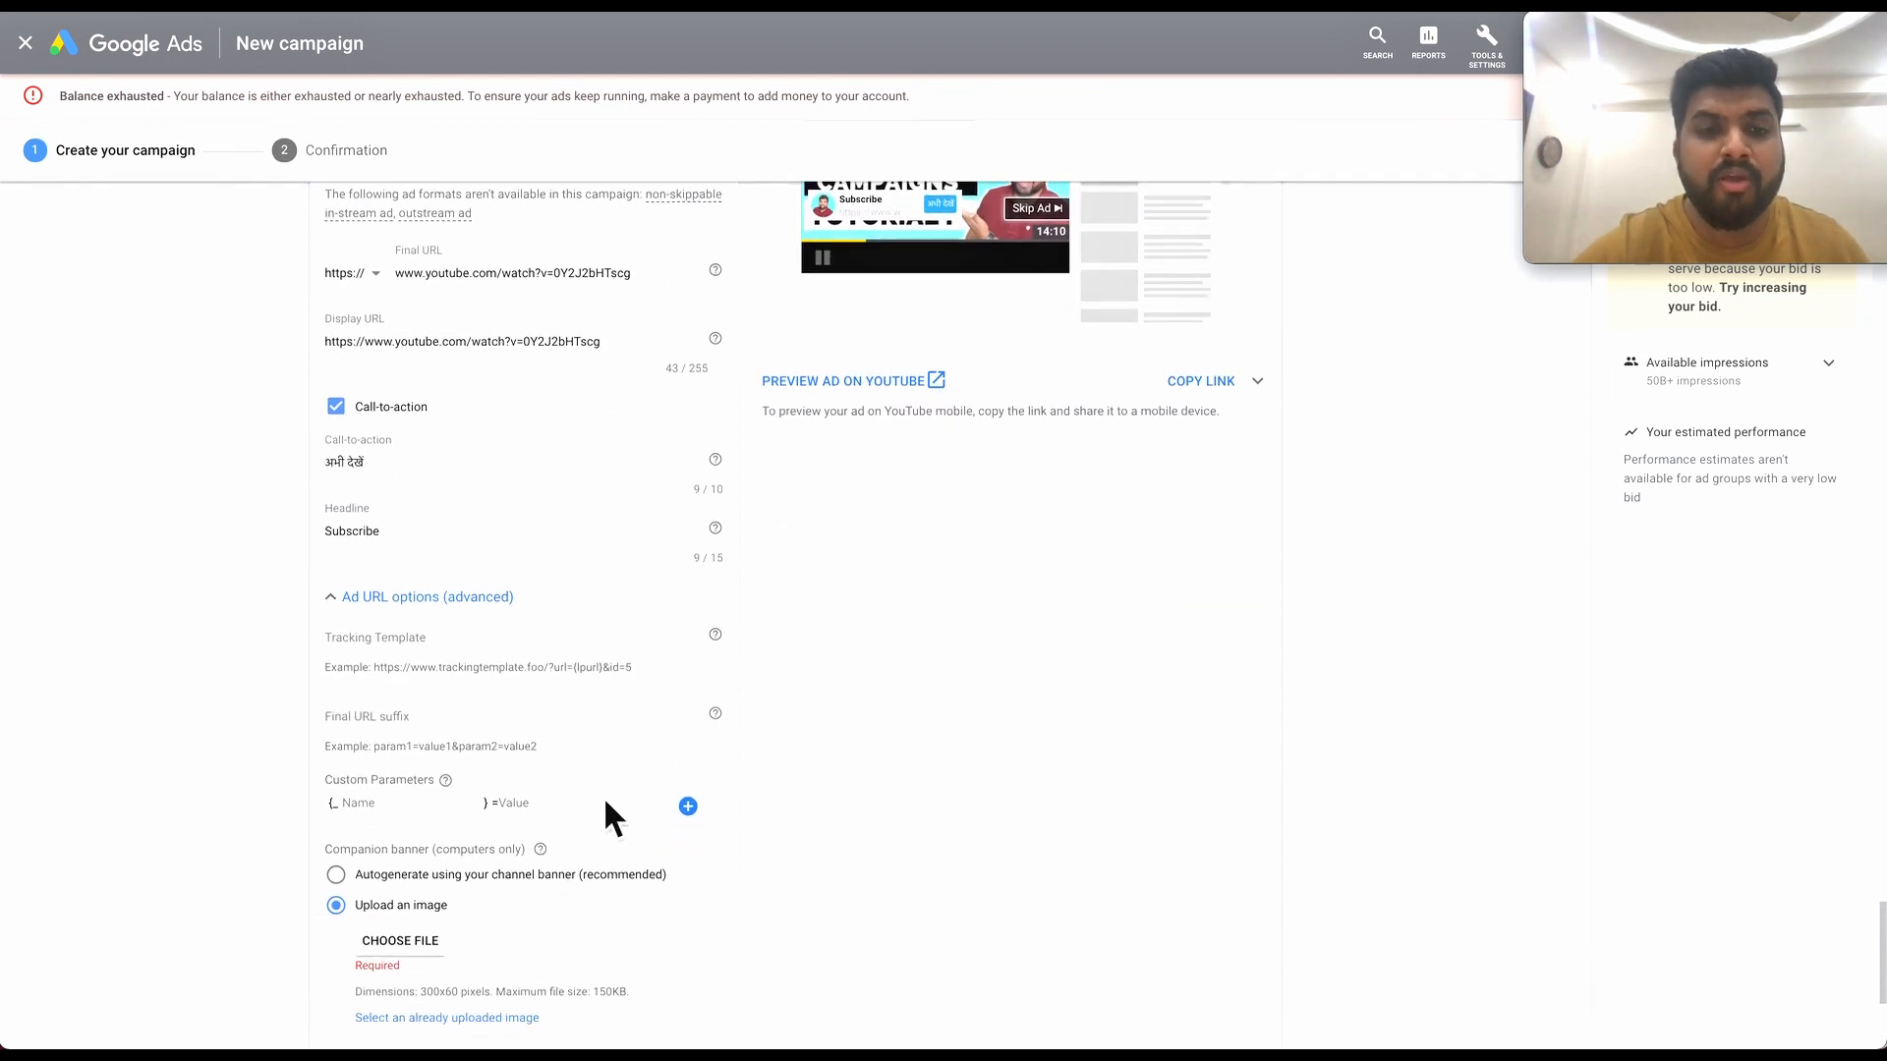
scroll(607, 806, down, 4)
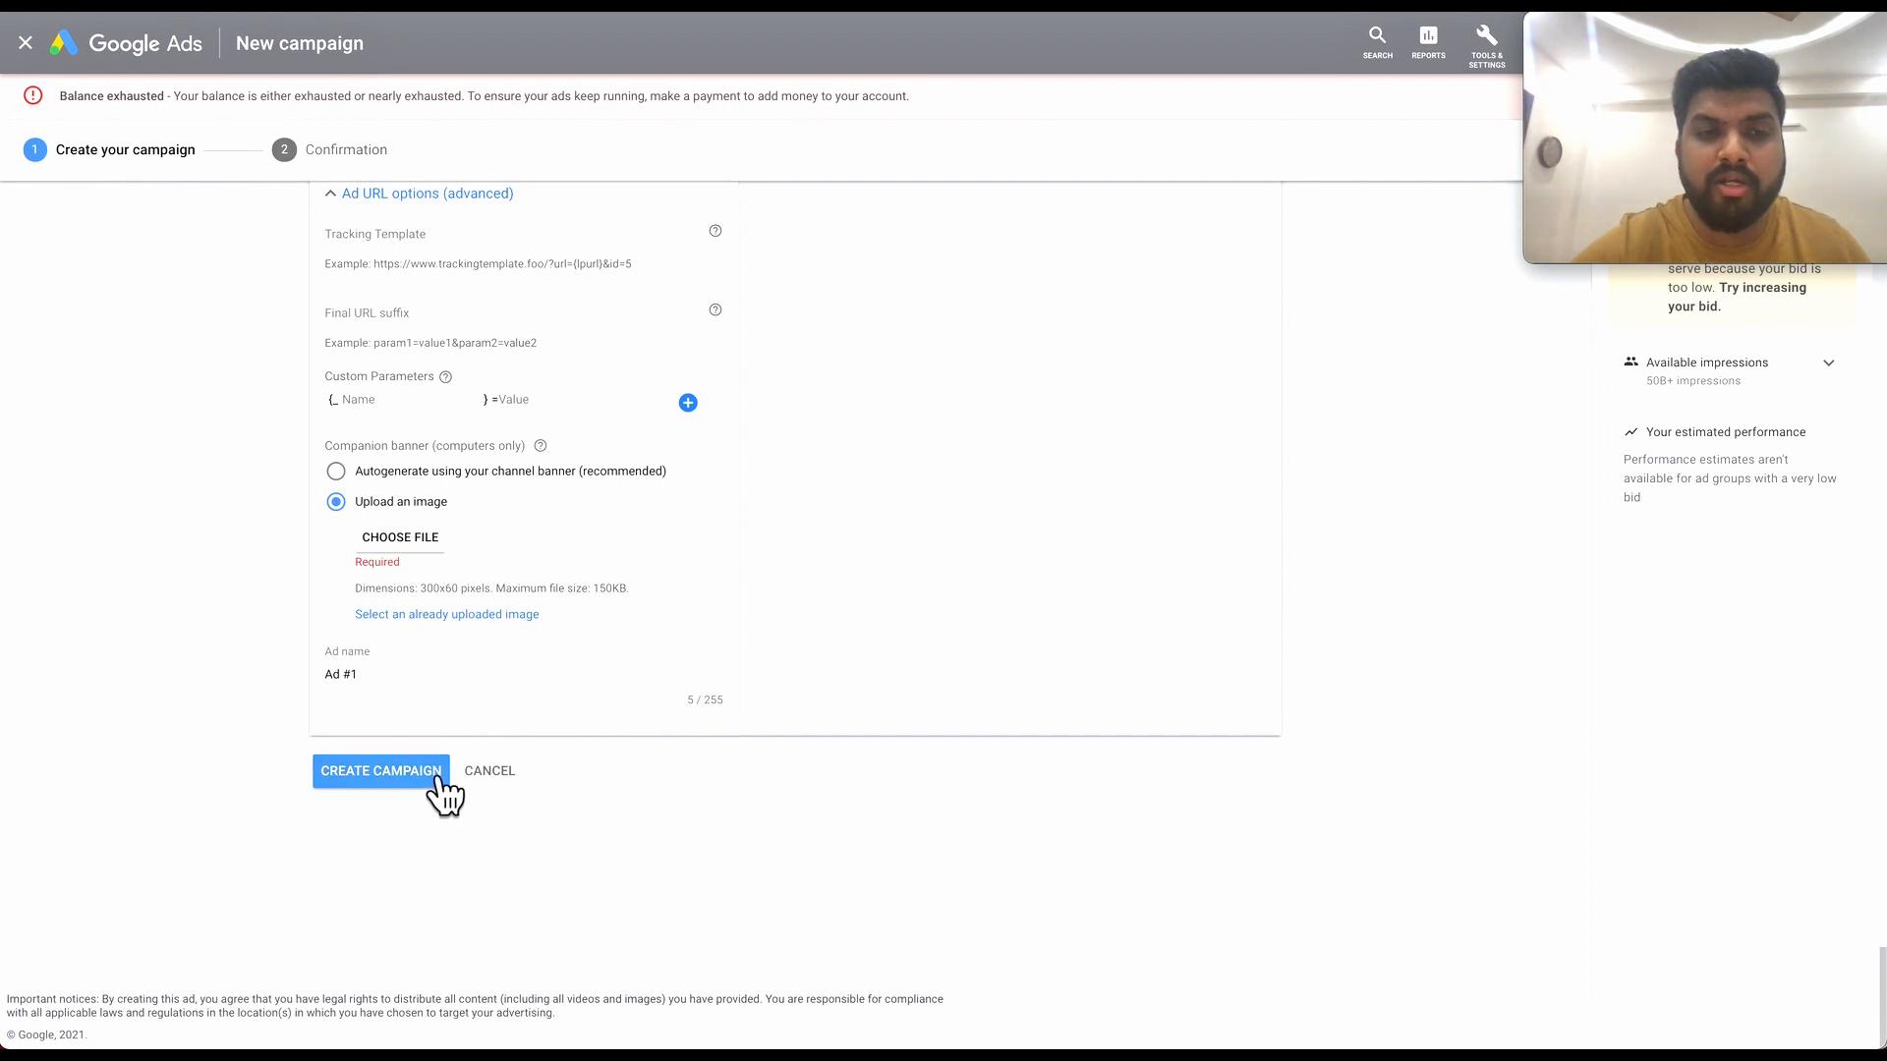
scroll(497, 694, up, 5)
scroll(496, 684, up, 1)
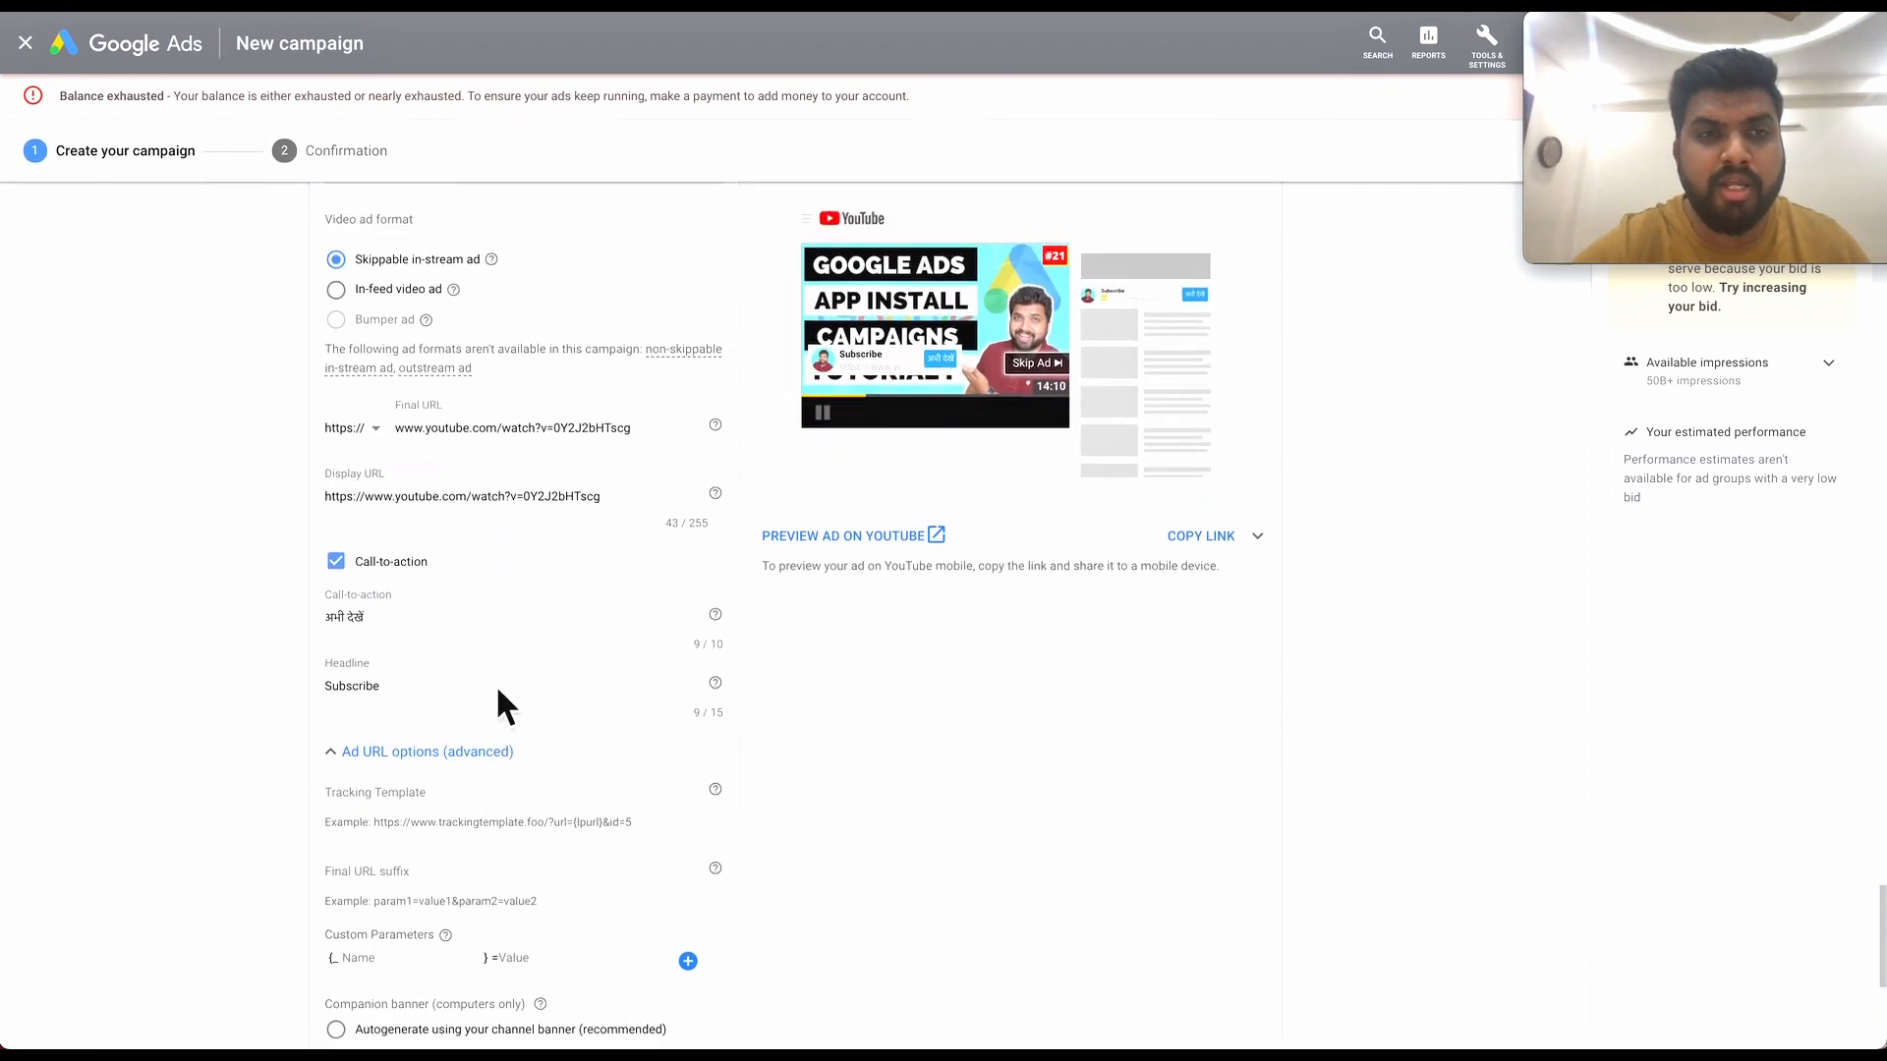
Set the video ad format to In-feed video ad and go through its empty headline and description fields.
click(337, 317)
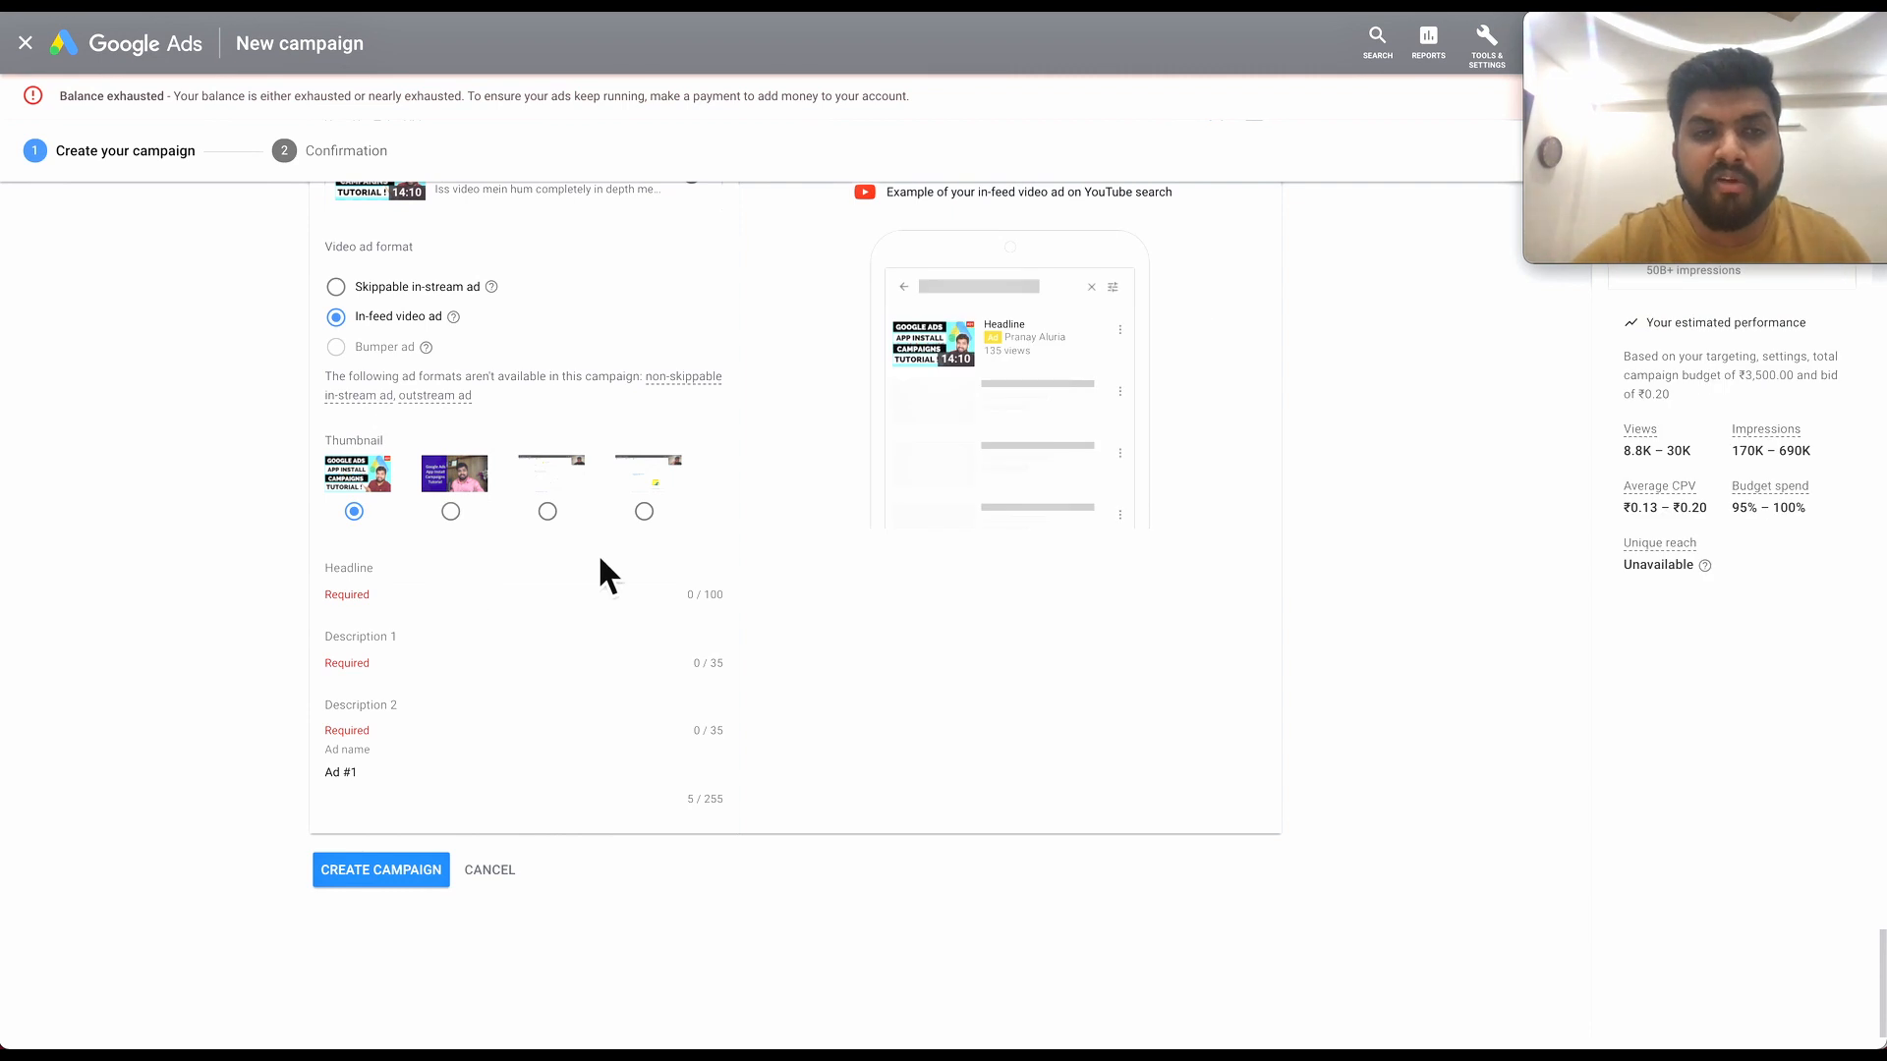
click(442, 580)
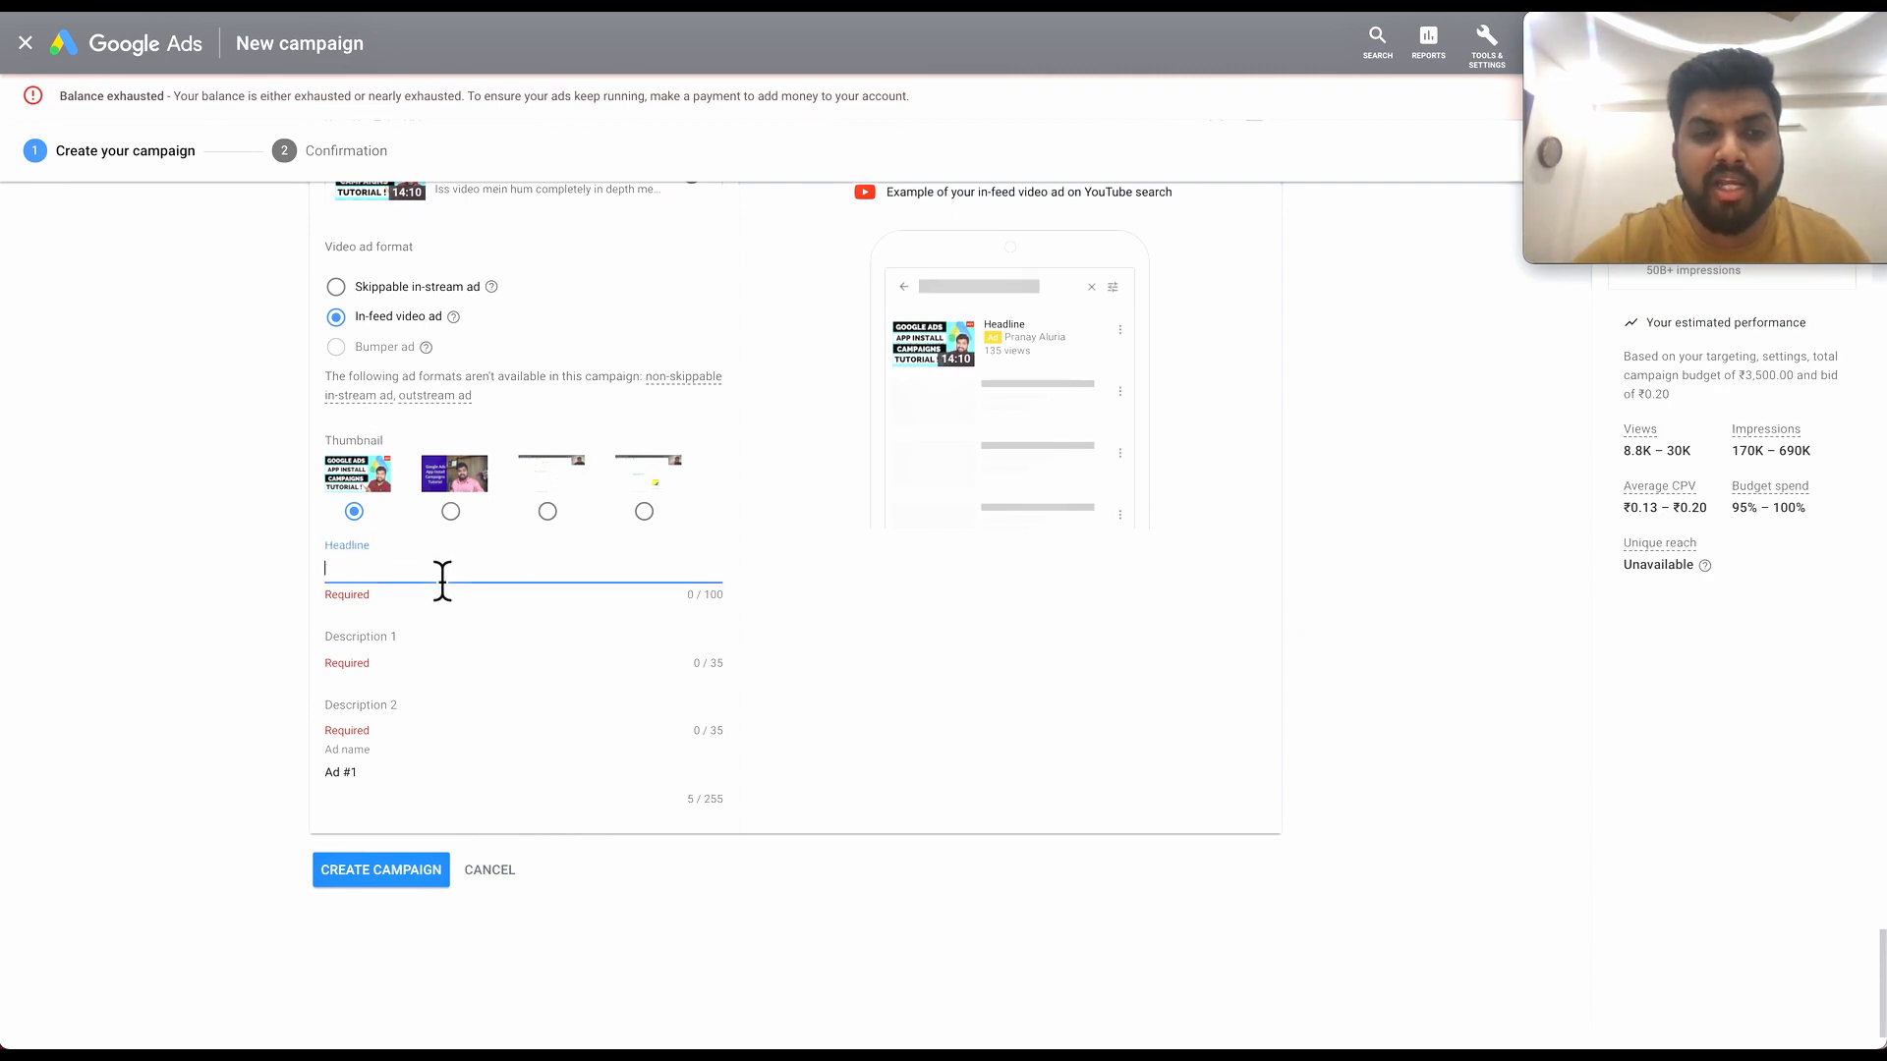
click(417, 654)
click(413, 710)
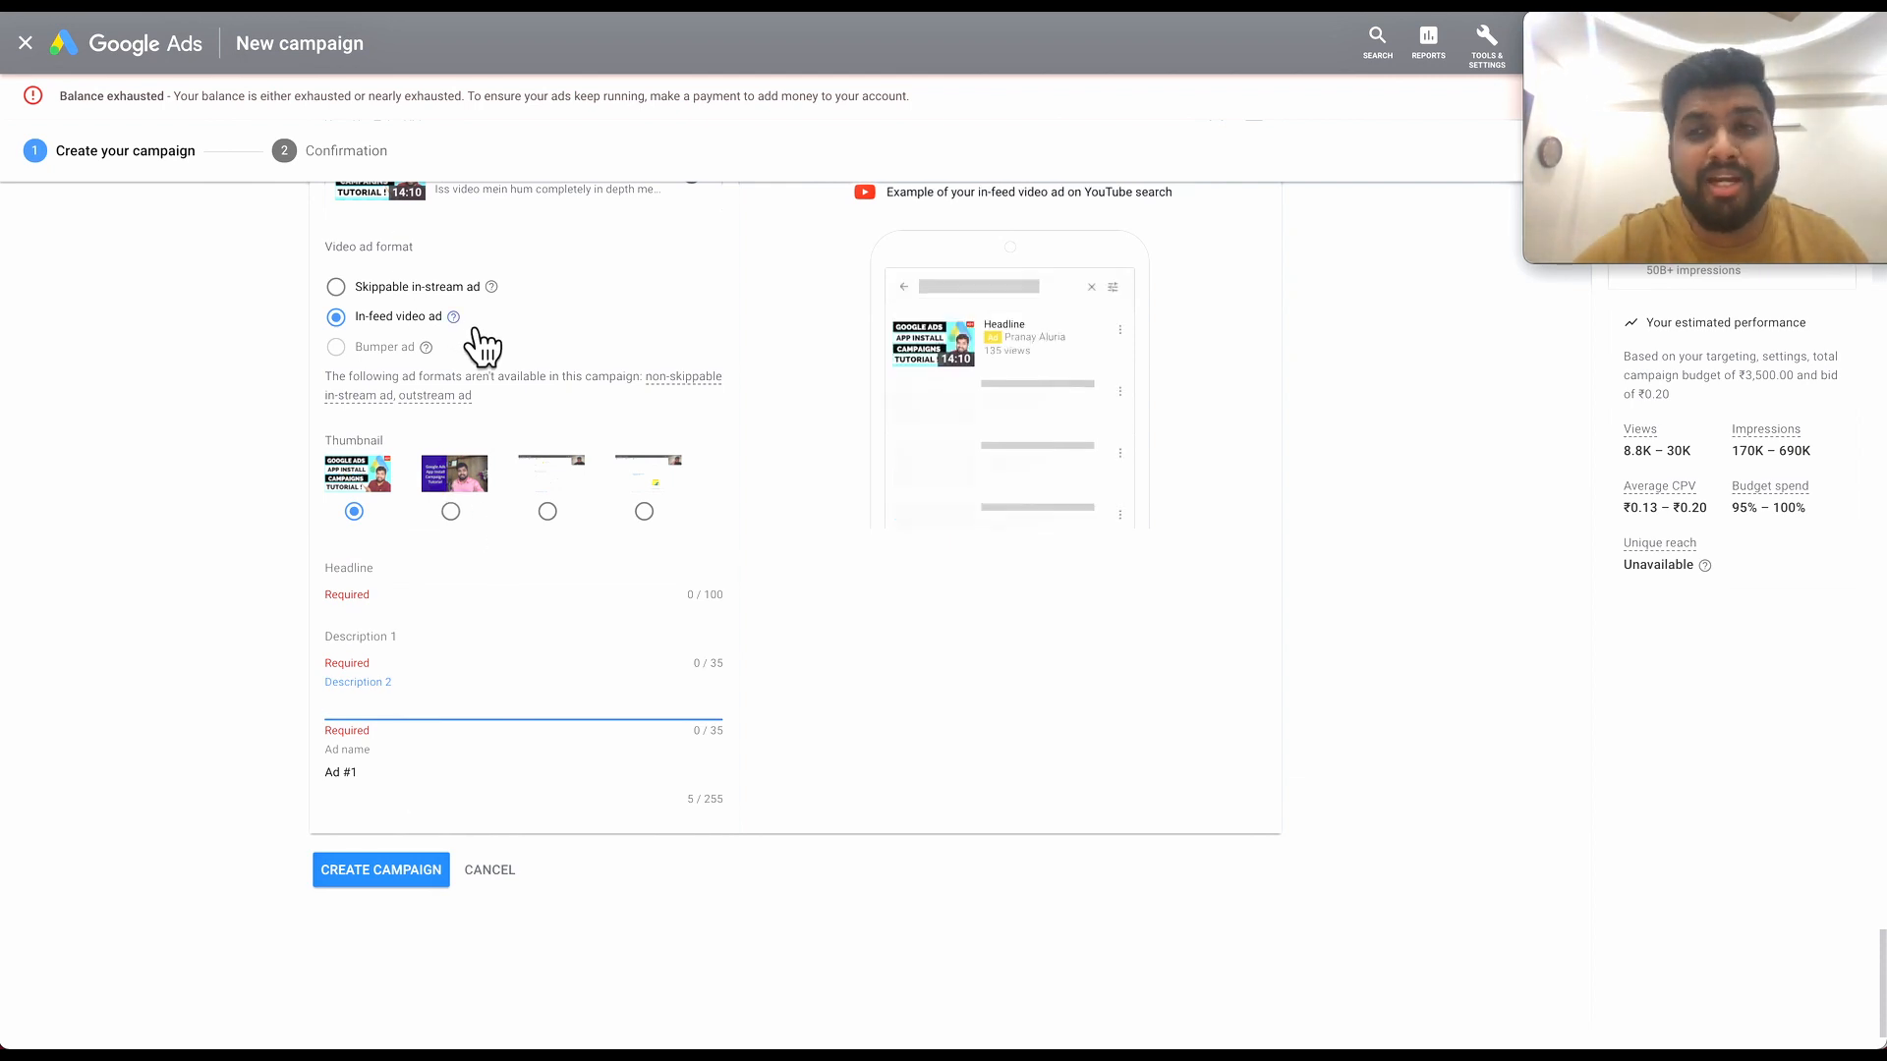
mouse_move(475, 334)
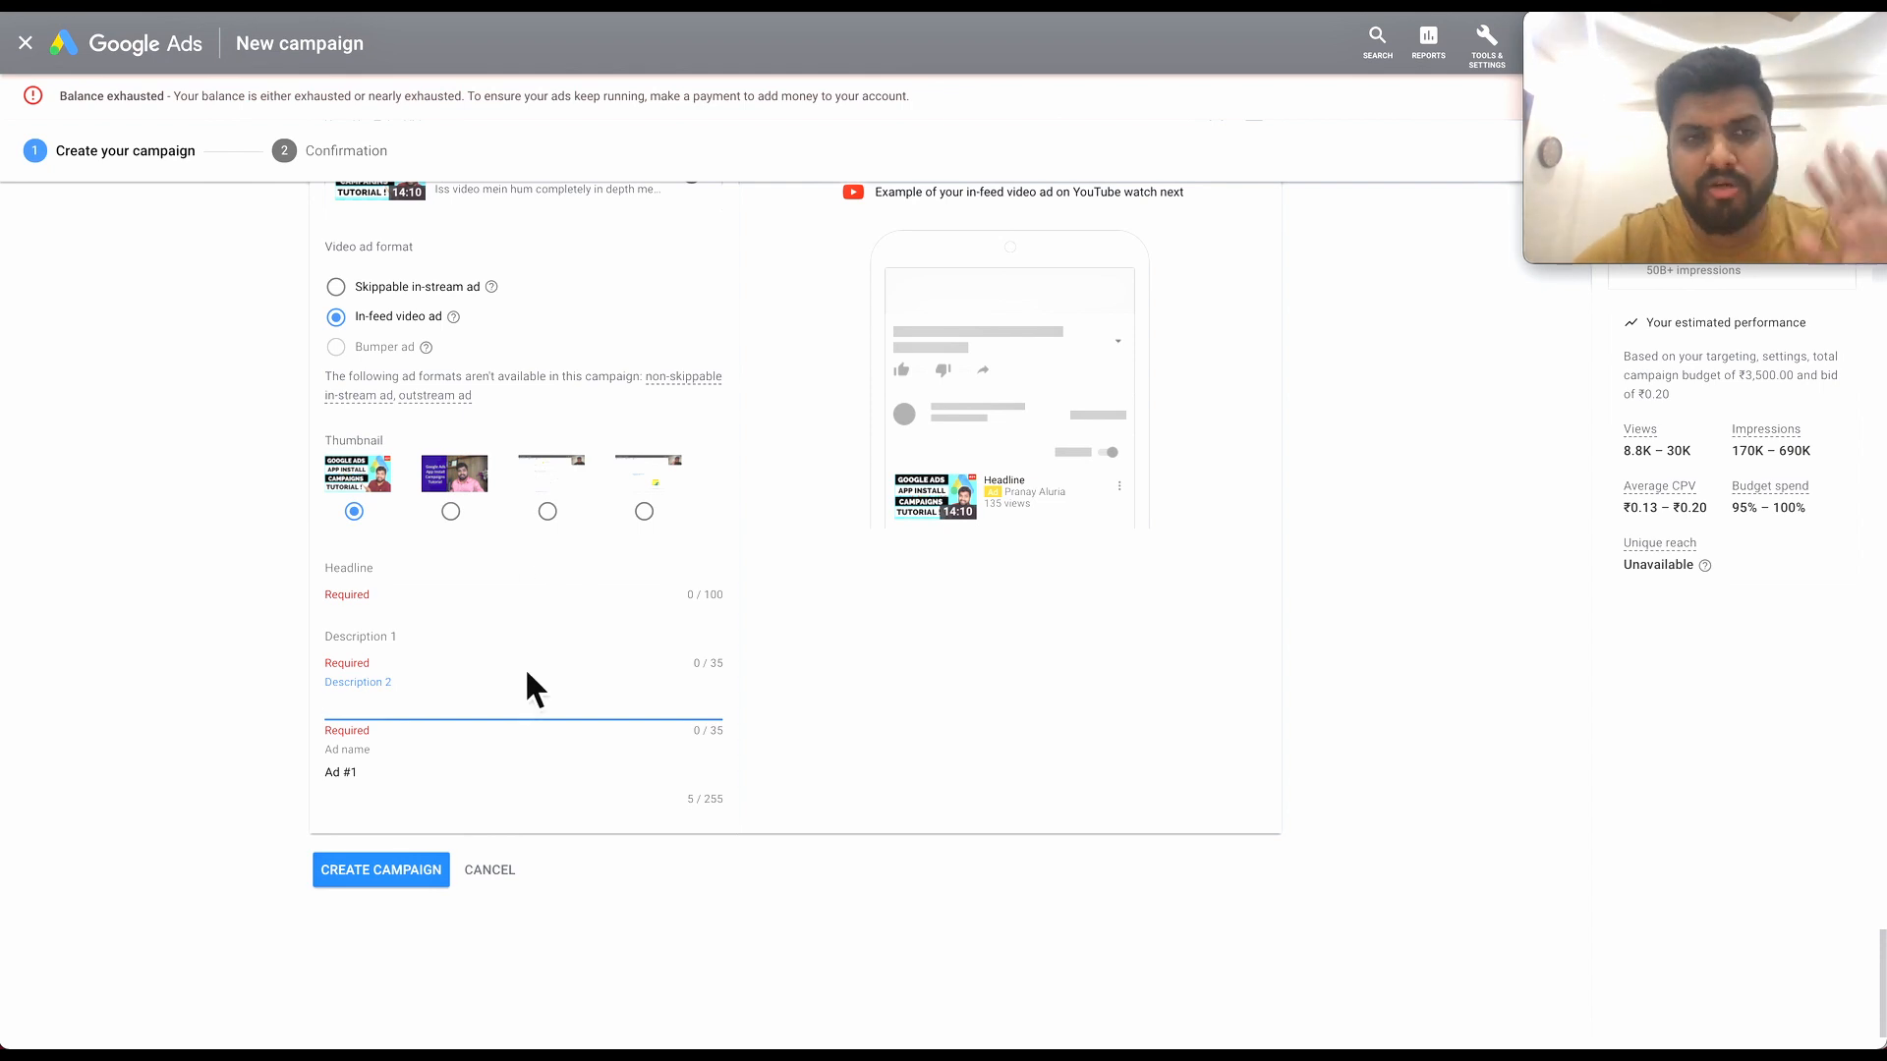
scroll(528, 676, up, 1)
scroll(528, 675, down, 1)
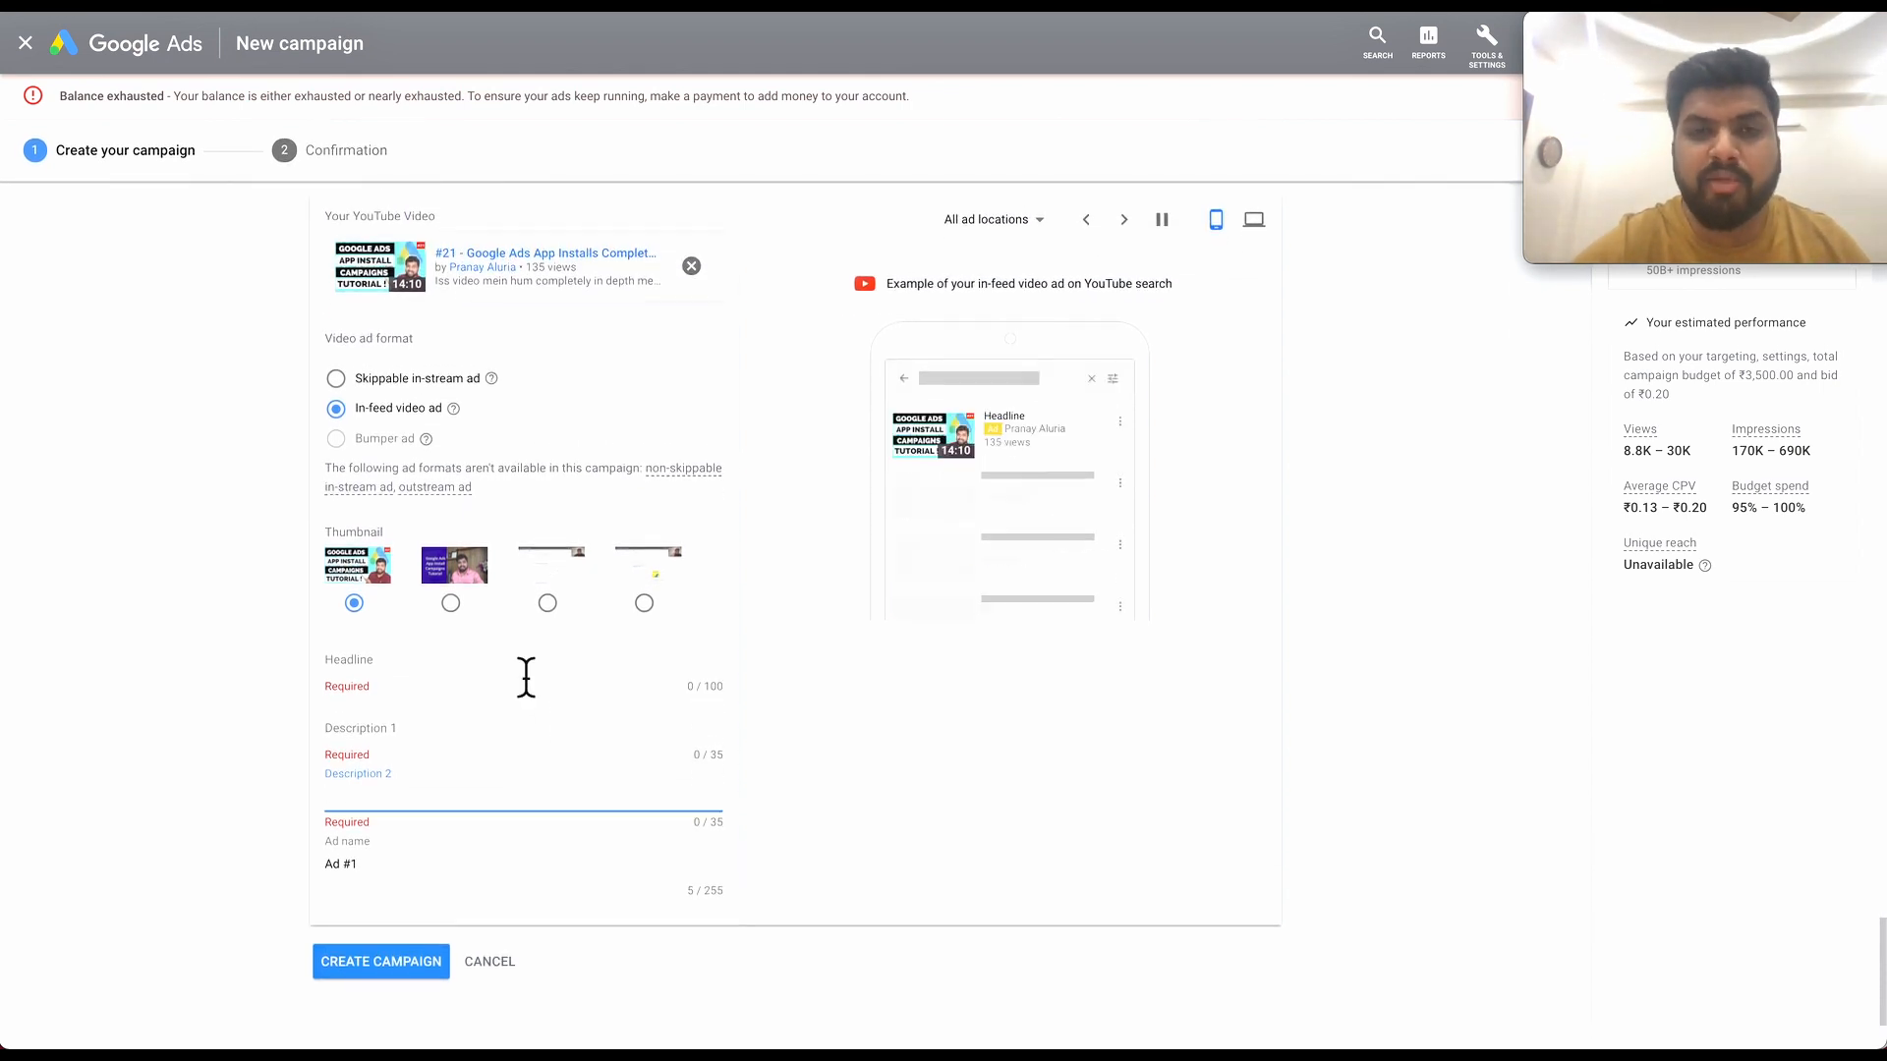